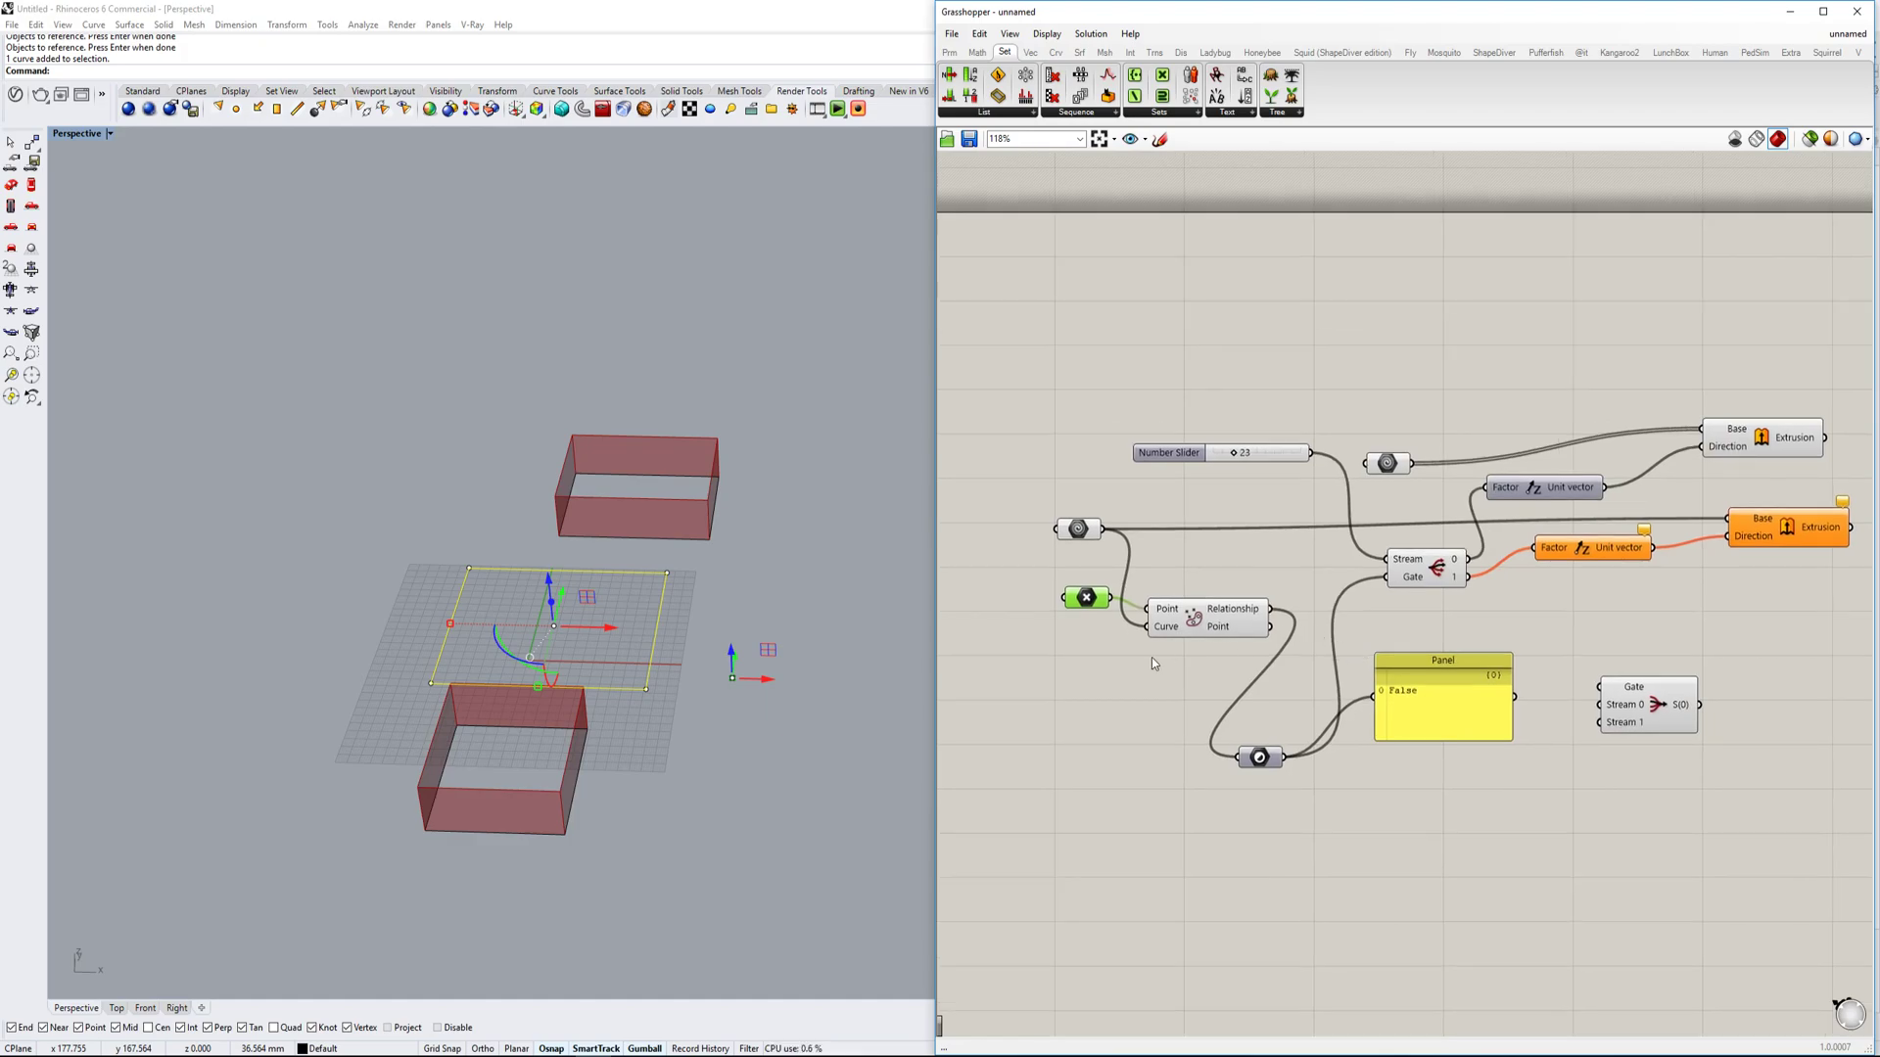
Move the referenced point along the X direction toward the middle rectangle in the Perspective viewport.
left_click(783, 674)
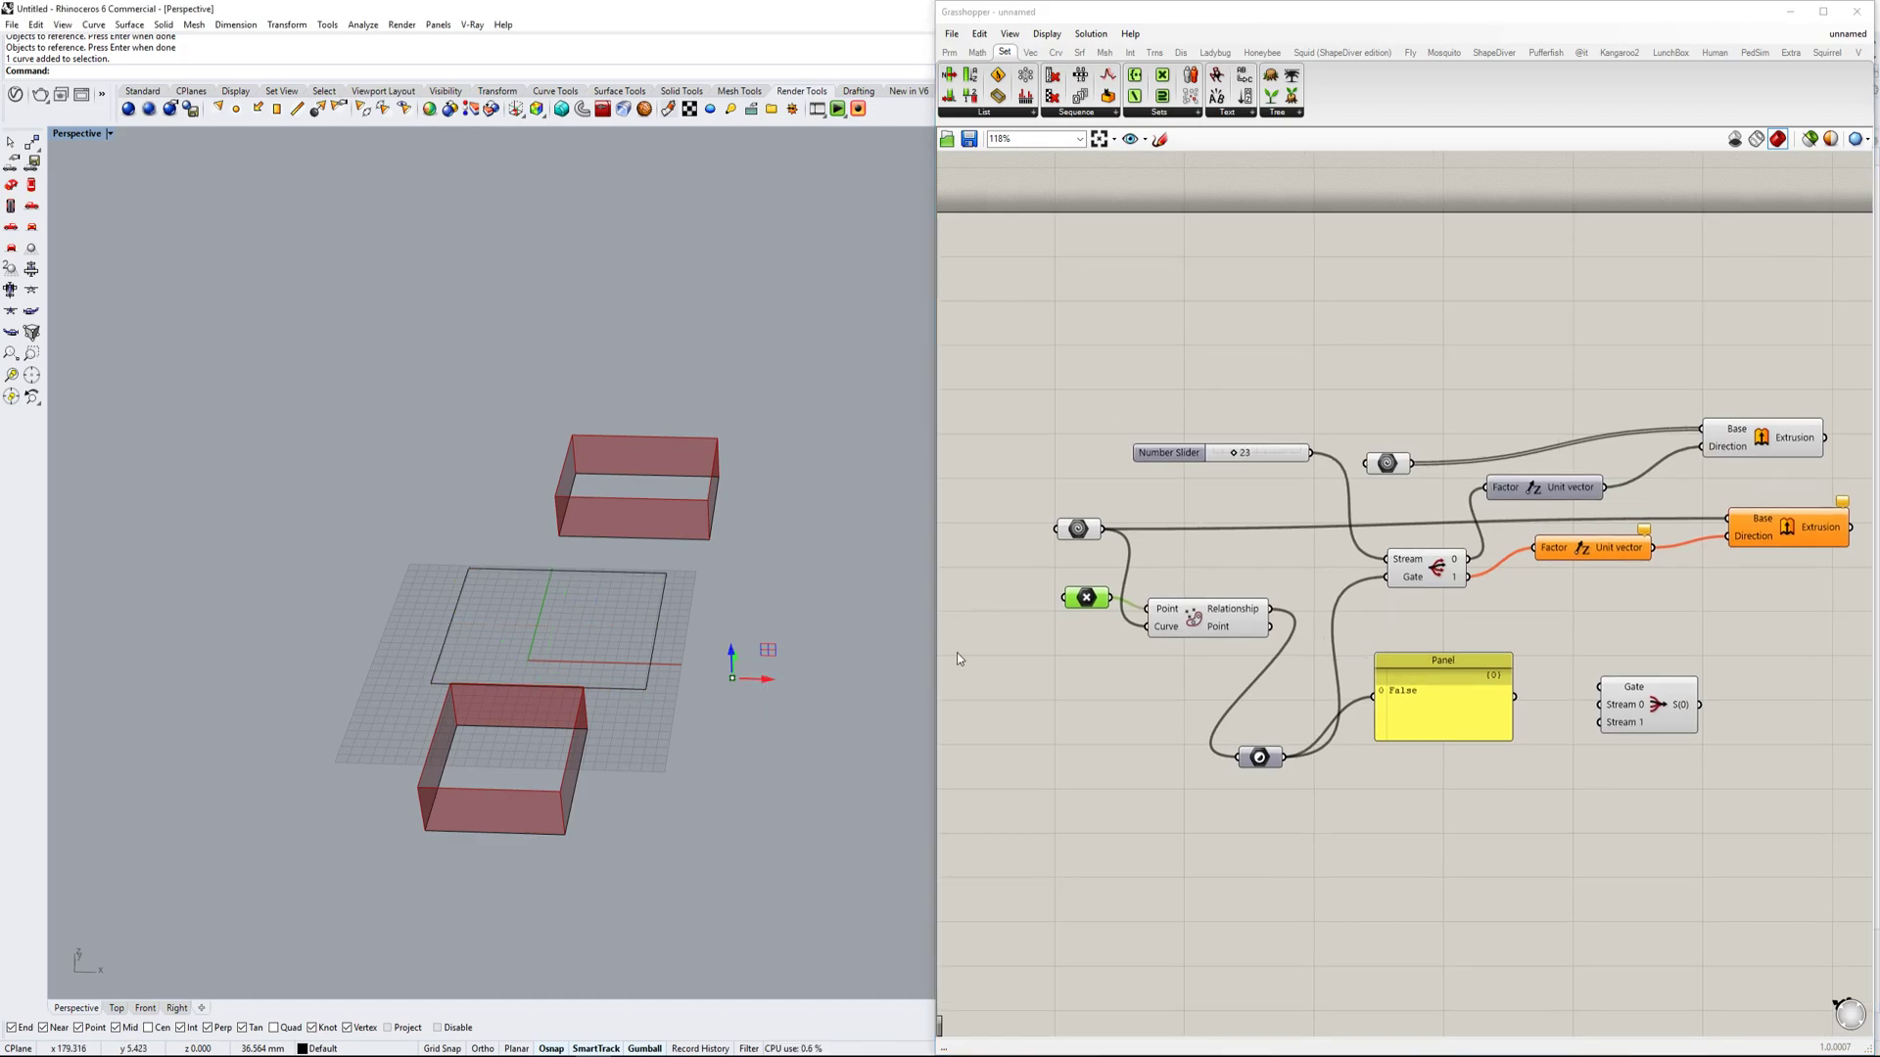
left_click(1081, 610)
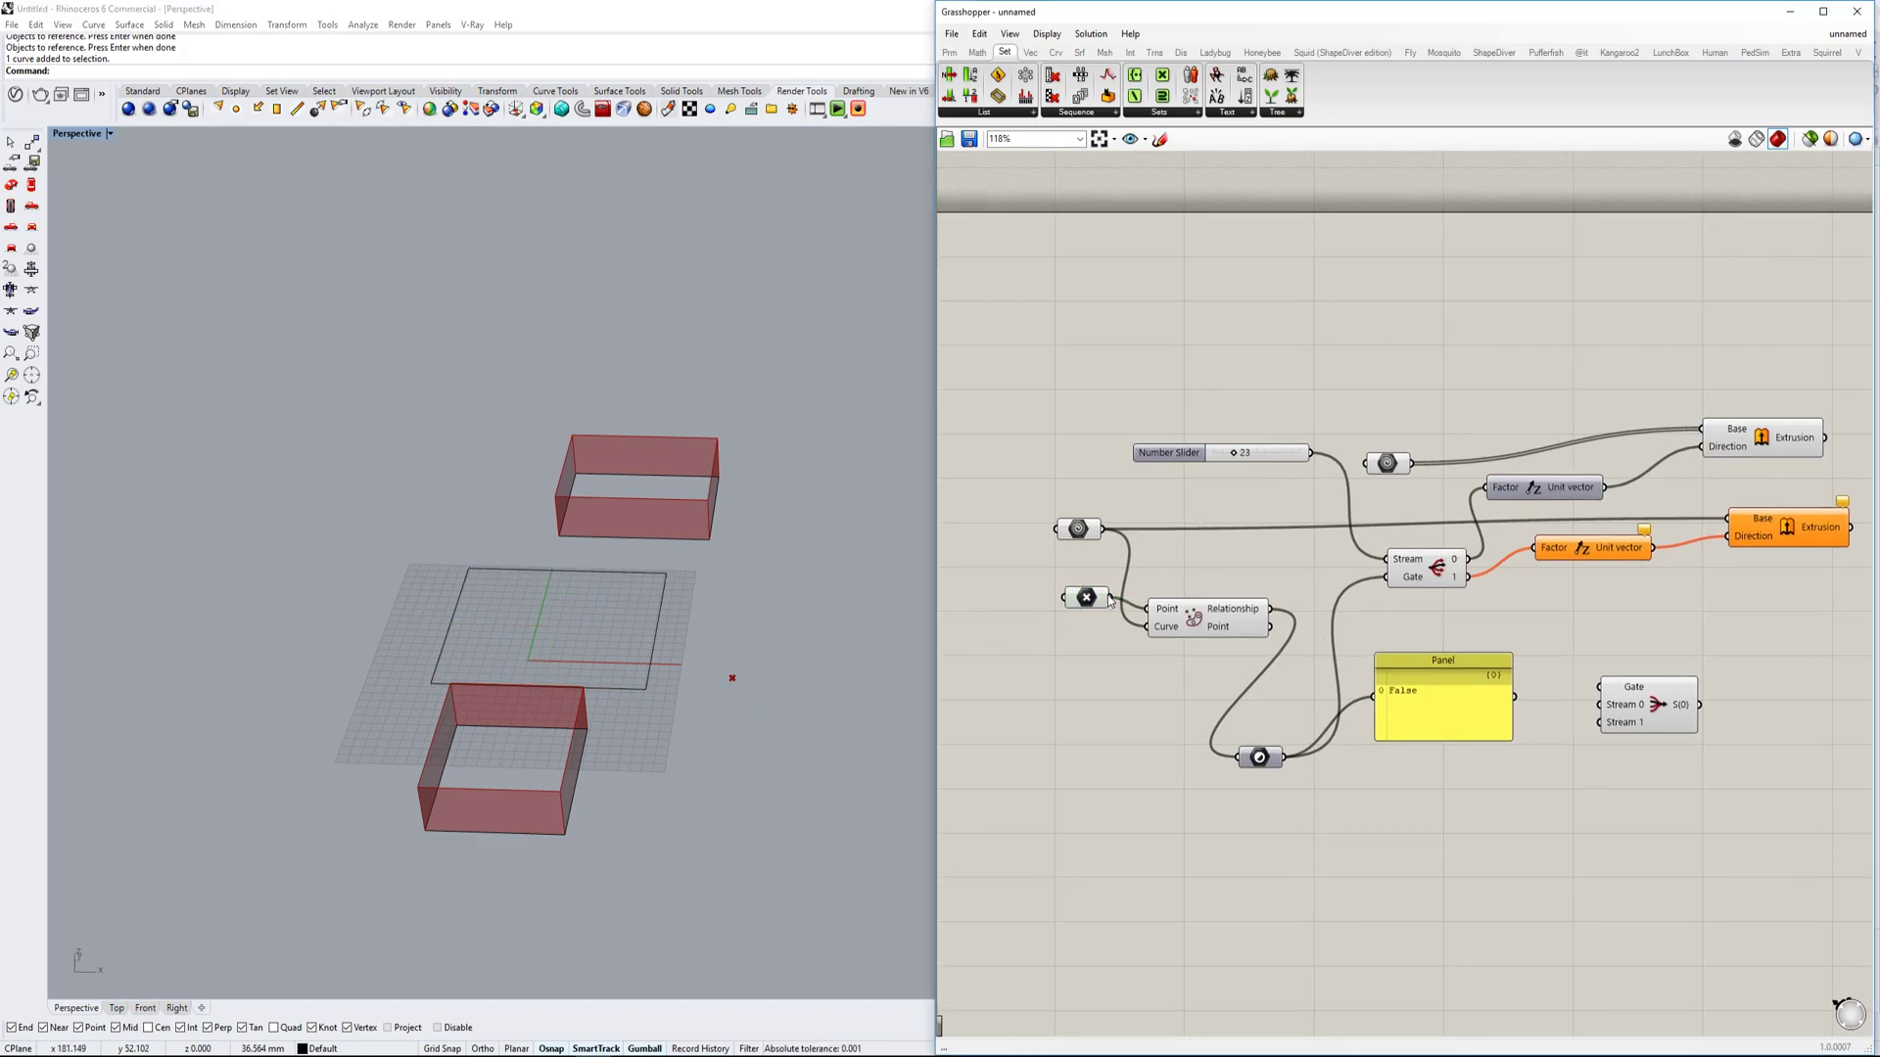
left_click(1086, 597)
left_click_drag(769, 677, 690, 668)
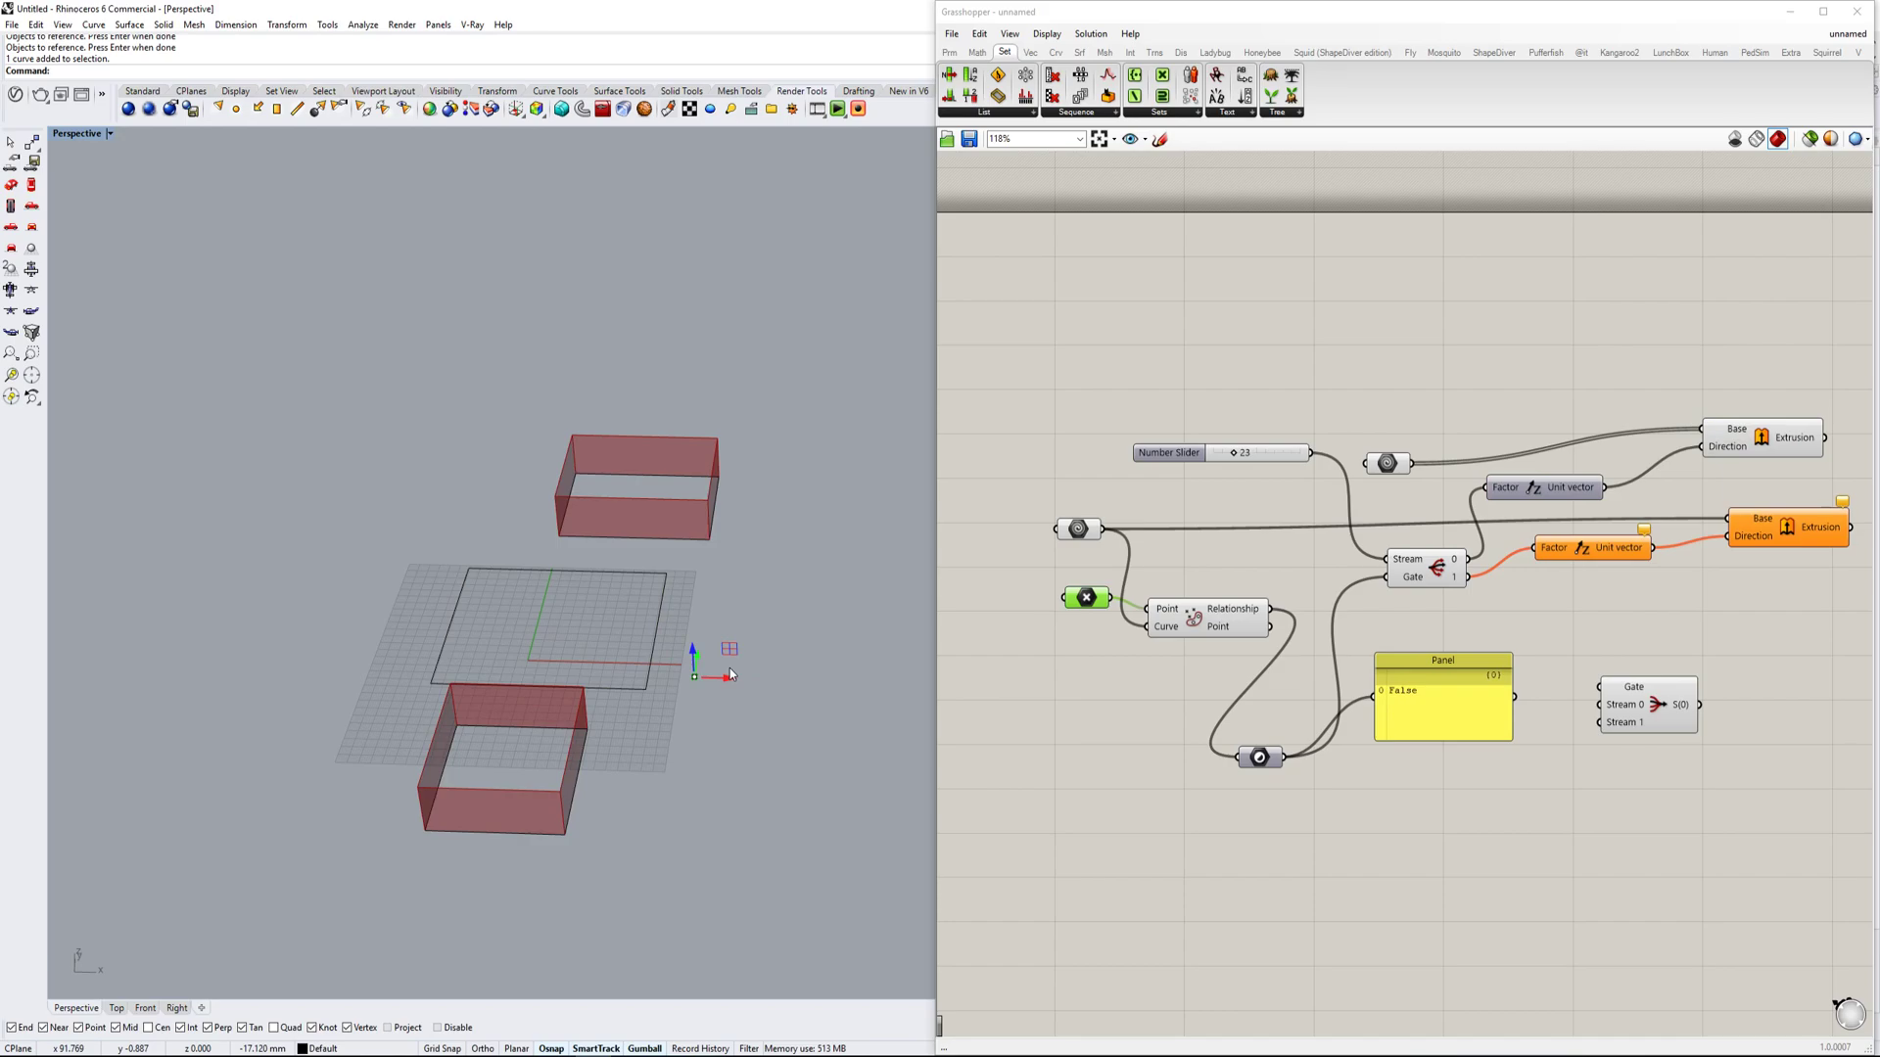
right_click_drag(730, 670, 705, 688)
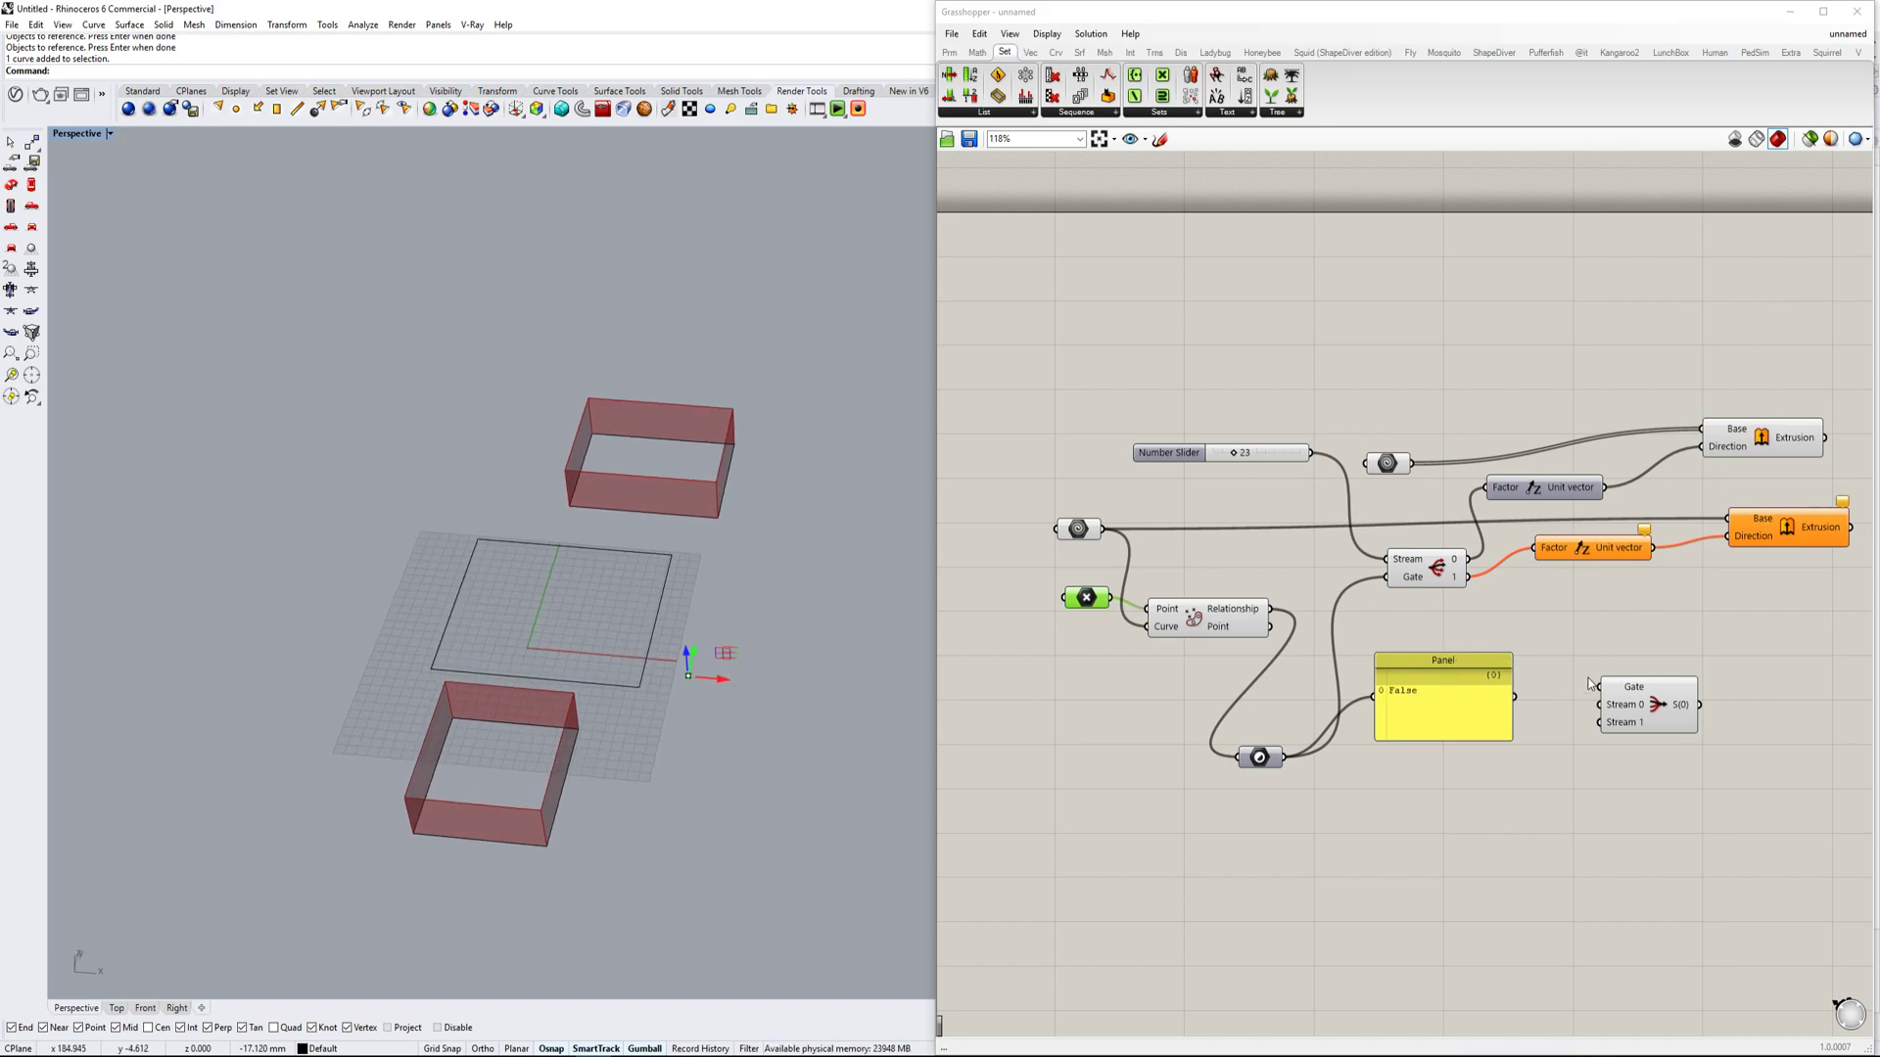
mouse_move(721, 678)
left_mouse_down()
mouse_move(662, 671)
mouse_move(719, 674)
left_mouse_up()
scroll(1517, 597, "up", 3)
right_click_drag(1750, 769, 1631, 668)
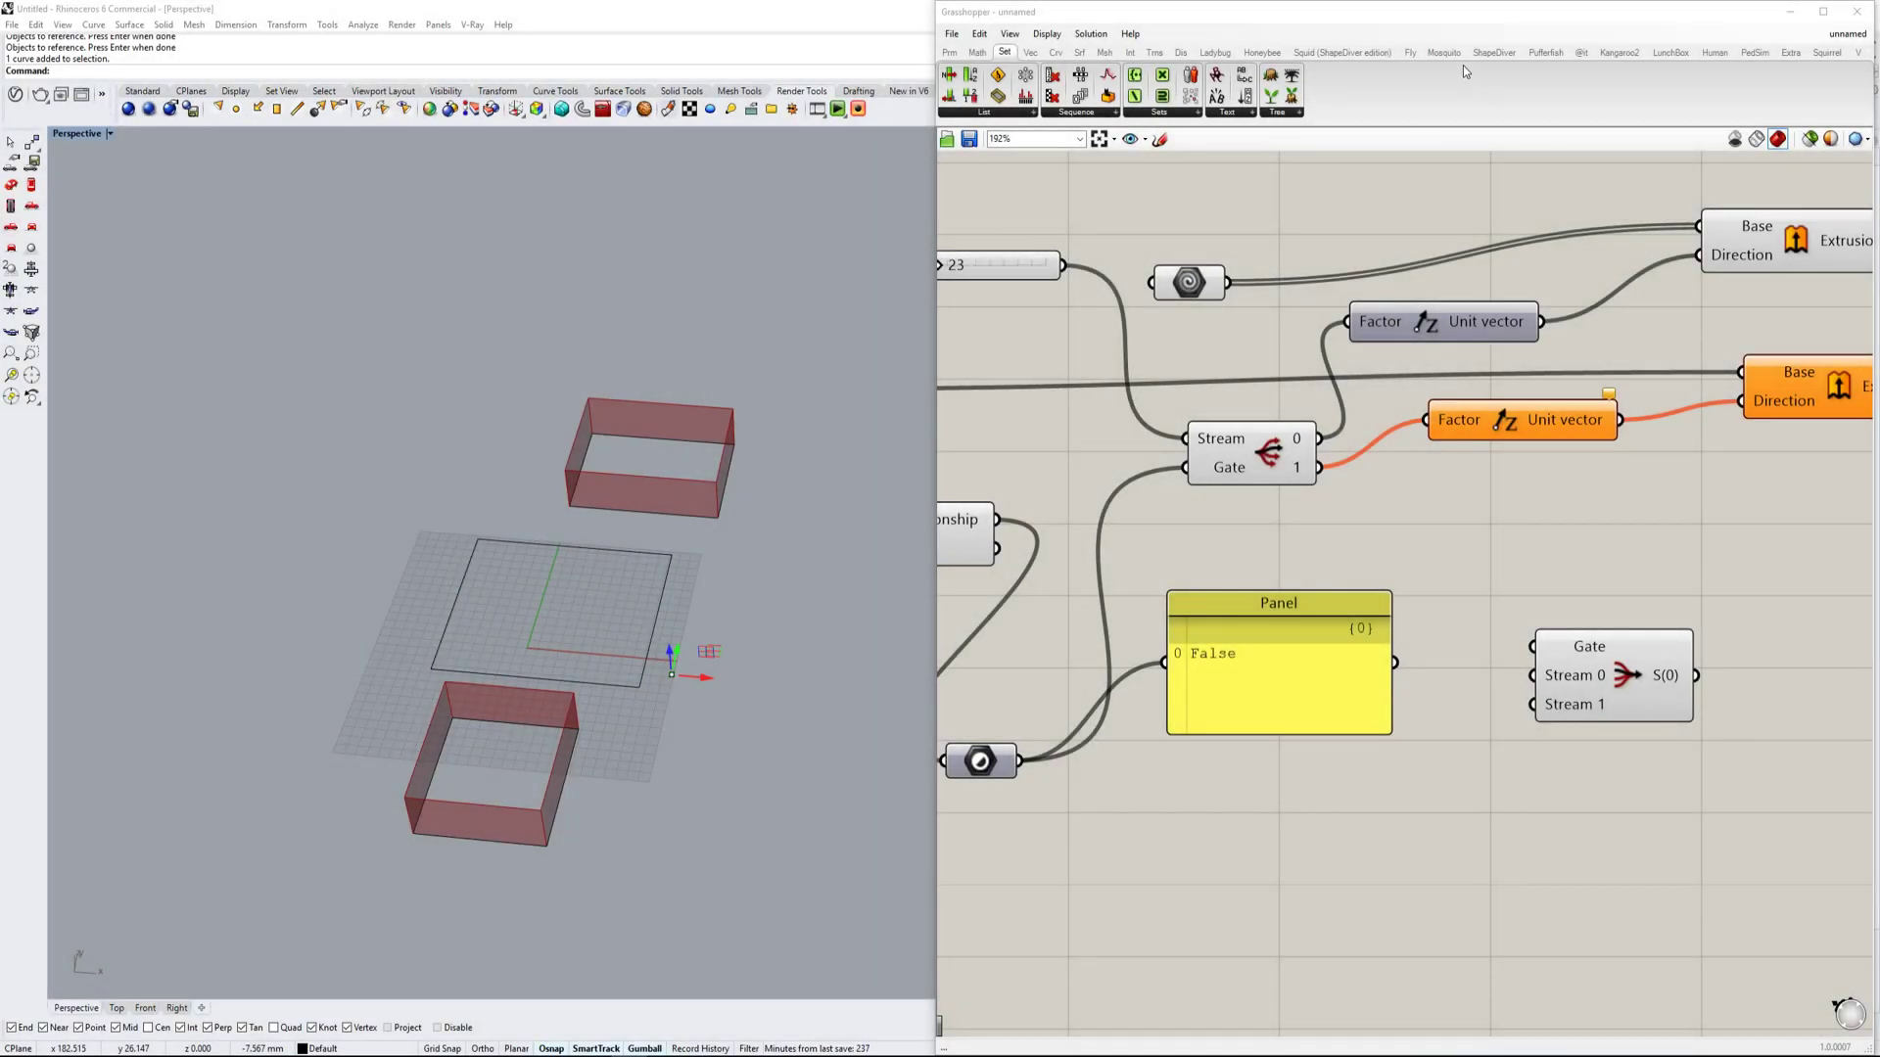
Start a new, empty Grasshopper definition, keeping the three rectangles in the Rhino model.
left_click(946, 41)
left_click(989, 61)
right_click_drag(630, 587, 730, 488)
right_click_drag(597, 635, 547, 527, "shift")
scroll(584, 517, "up", 6)
right_click_drag(584, 517, 701, 555, "shift")
scroll(701, 555, "down", 2)
Add a Geometry parameter and reference the middle rectangle in it.
double_click(1039, 504)
type("geo")
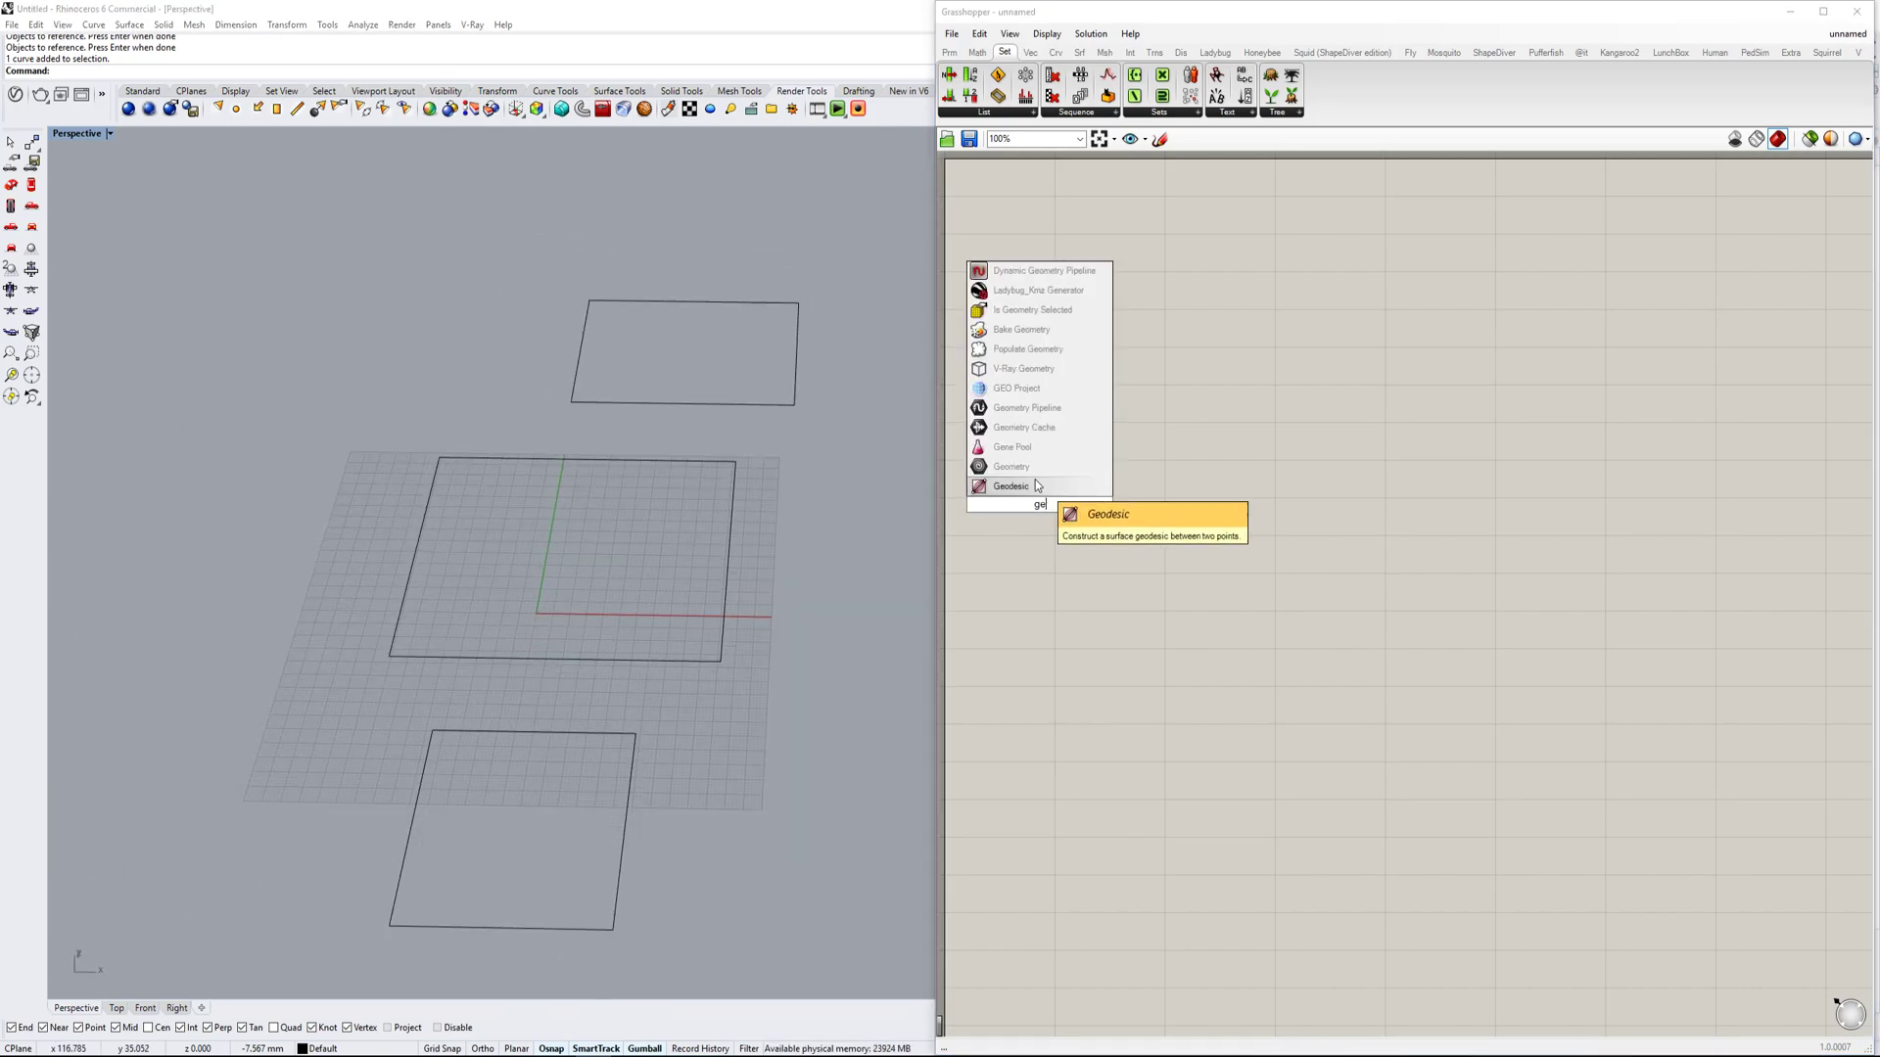
left_click(1036, 484)
left_click_drag(1039, 504, 1087, 504)
right_click(1083, 501)
left_click(1126, 692)
left_click(591, 660)
left_click(1261, 514)
Add a Stream Filter and a Stream Gate component to the canvas beside the Geometry parameter.
scroll(1178, 516, "up", 3)
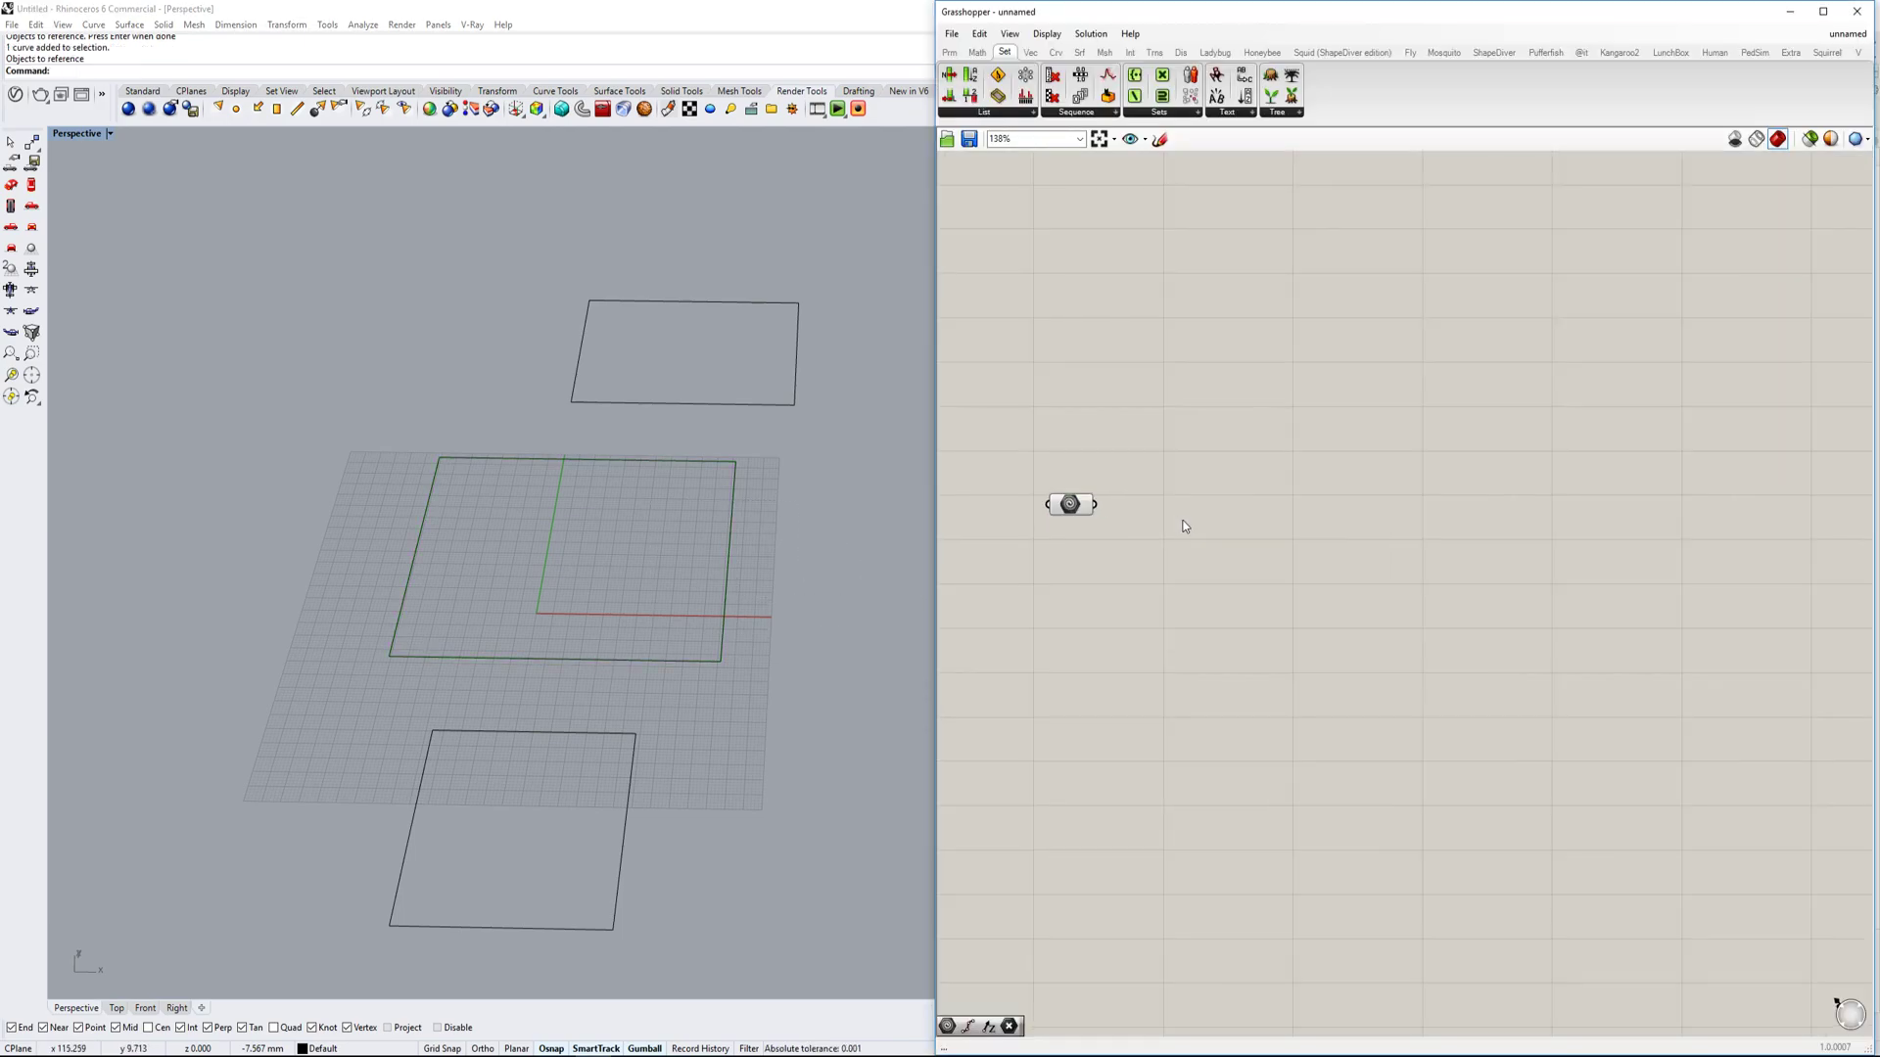
double_click(1242, 401)
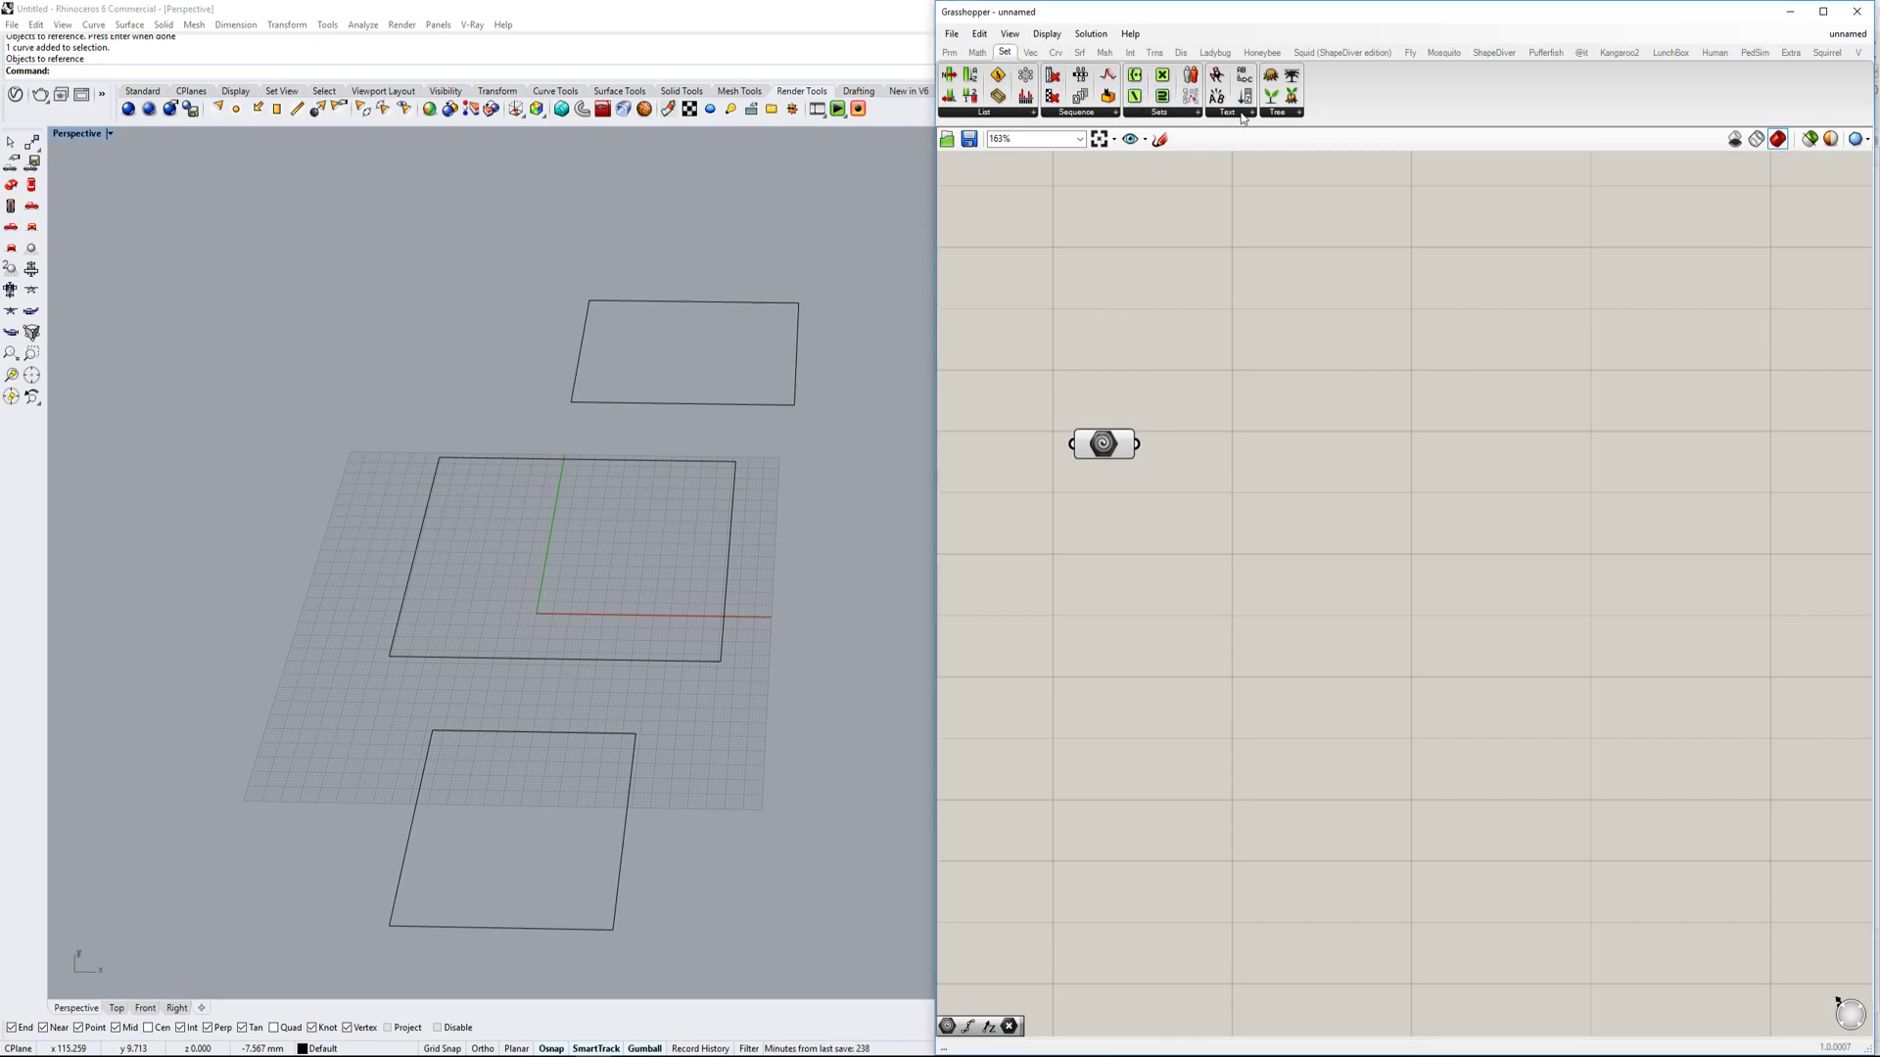
left_click(1277, 113)
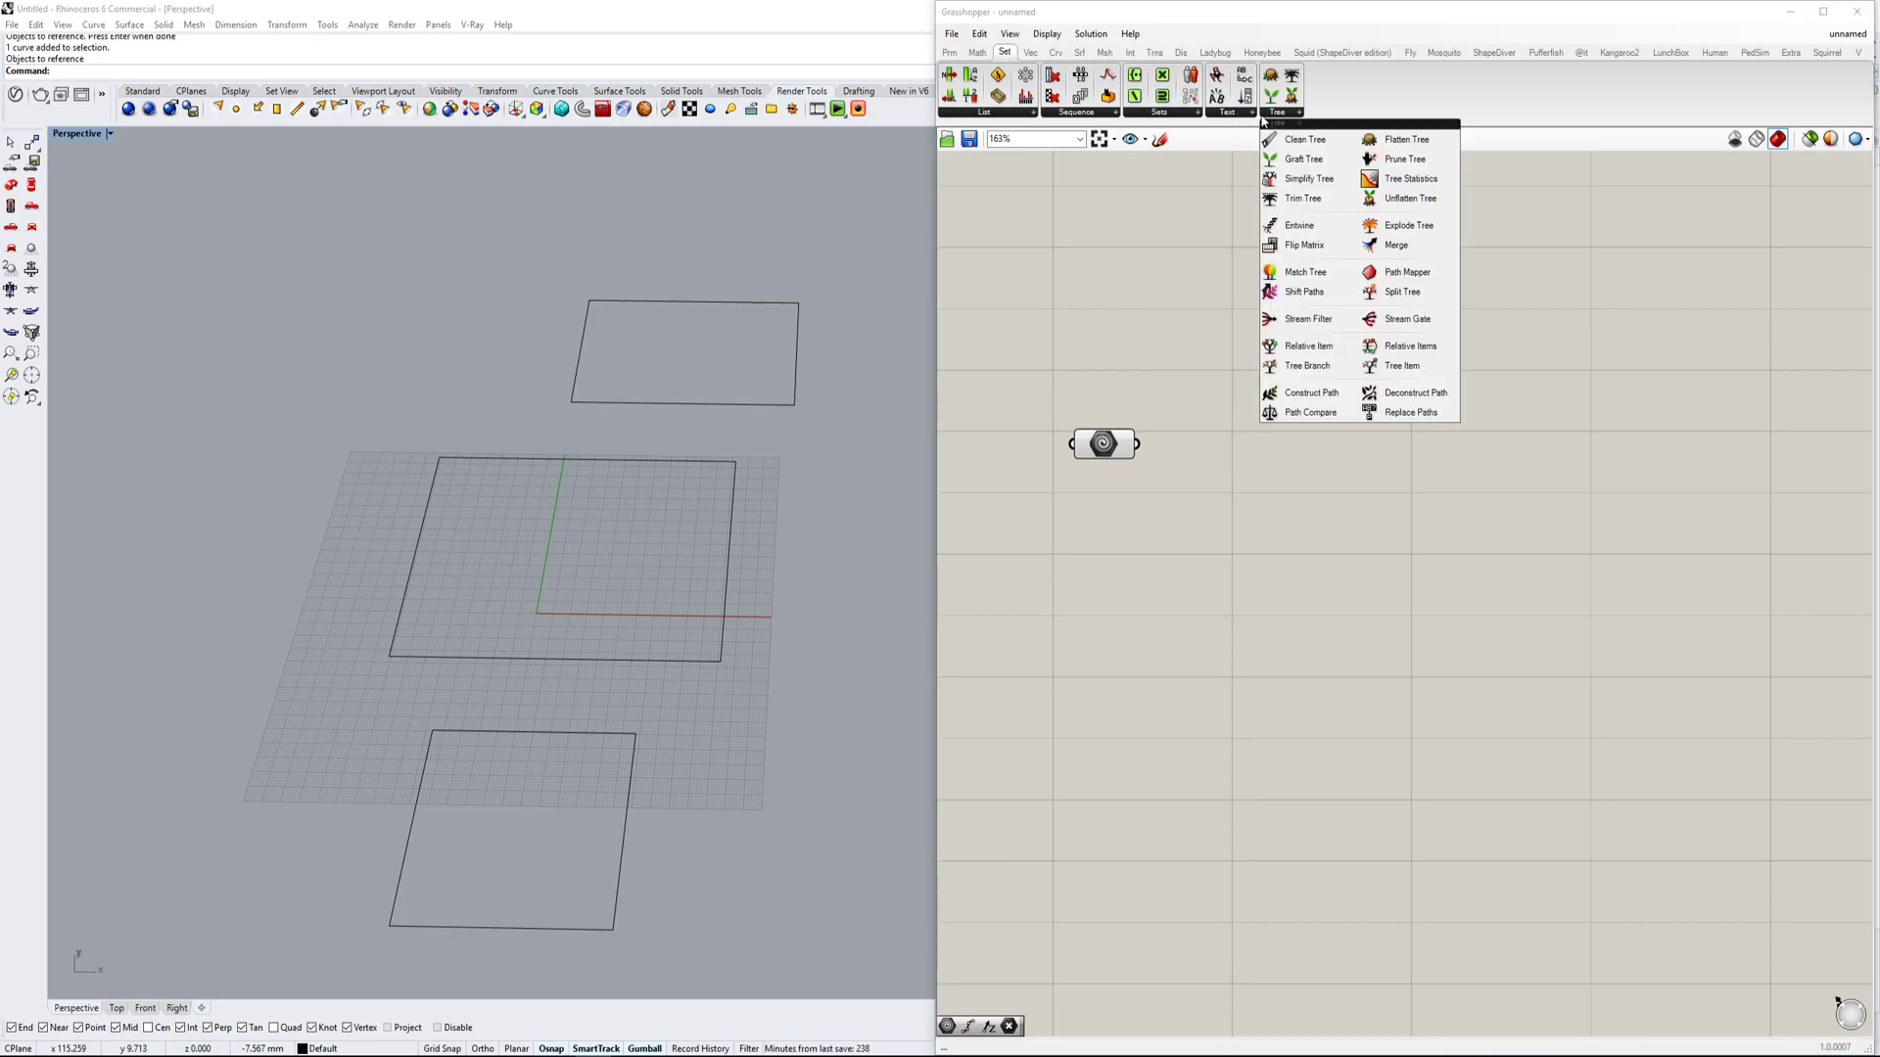
left_click(1318, 323)
left_click(1278, 113)
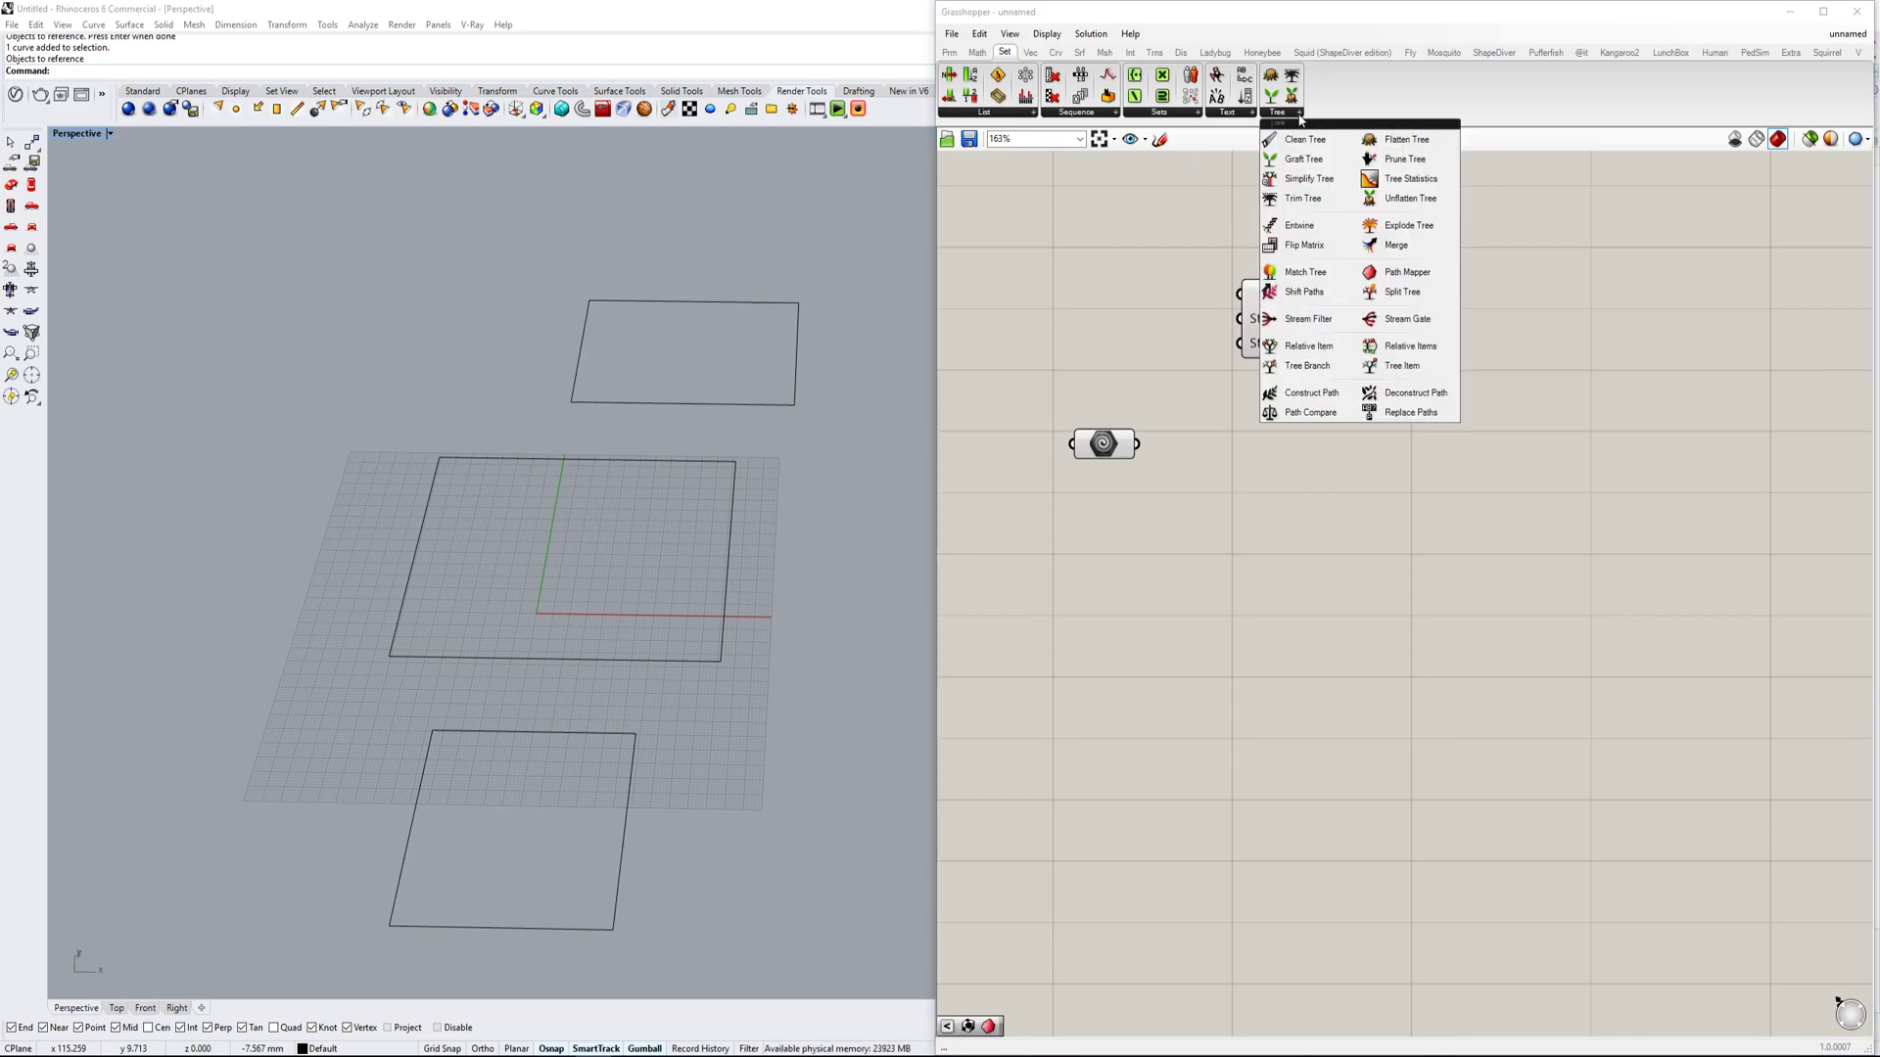
left_click(1380, 371)
left_click(1420, 532)
Arrange the two stream components apart, with the Stream Filter above the Stream Gate.
left_click_drag(1421, 536, 1410, 572)
scroll(1315, 387, "up", 3)
right_click_drag(1315, 387, 1357, 452)
scroll(1355, 450, "down", 2)
left_click_drag(1339, 371, 1443, 407)
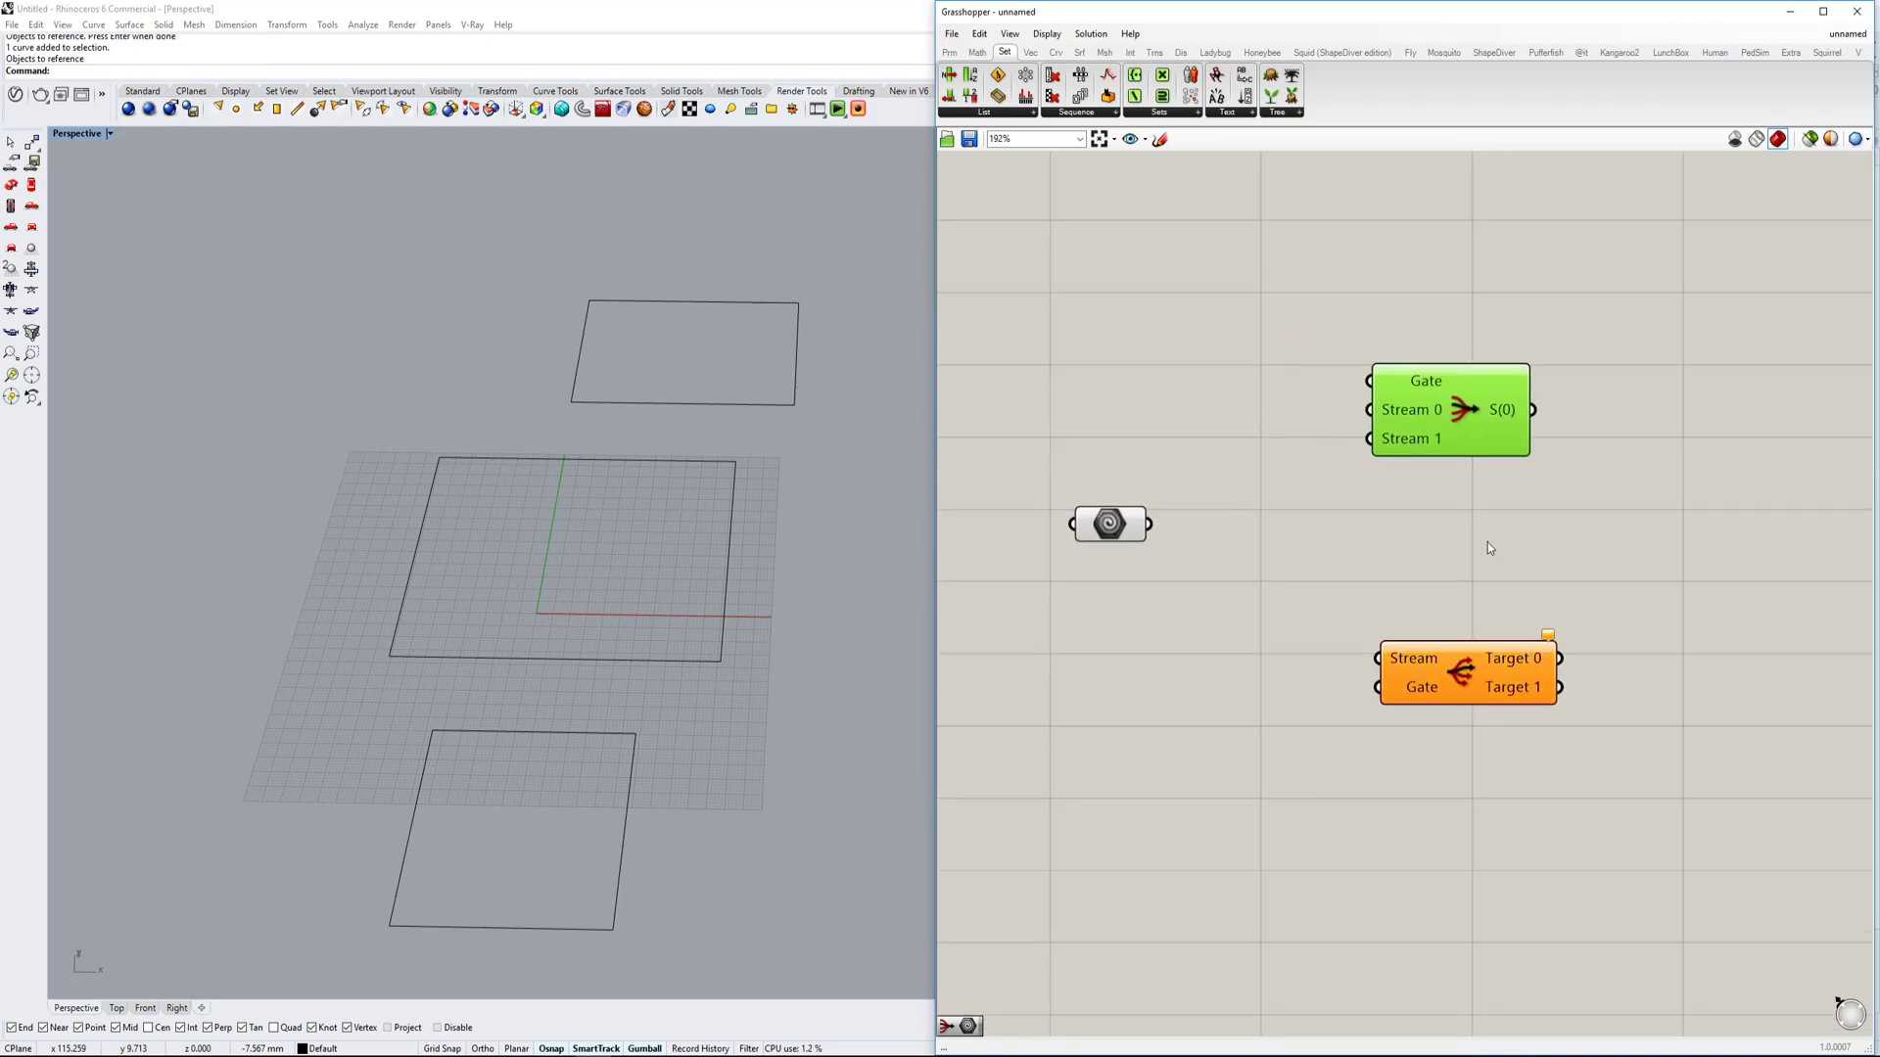
right_click_drag(1537, 548, 1392, 554)
left_click_drag(1232, 414, 1343, 487)
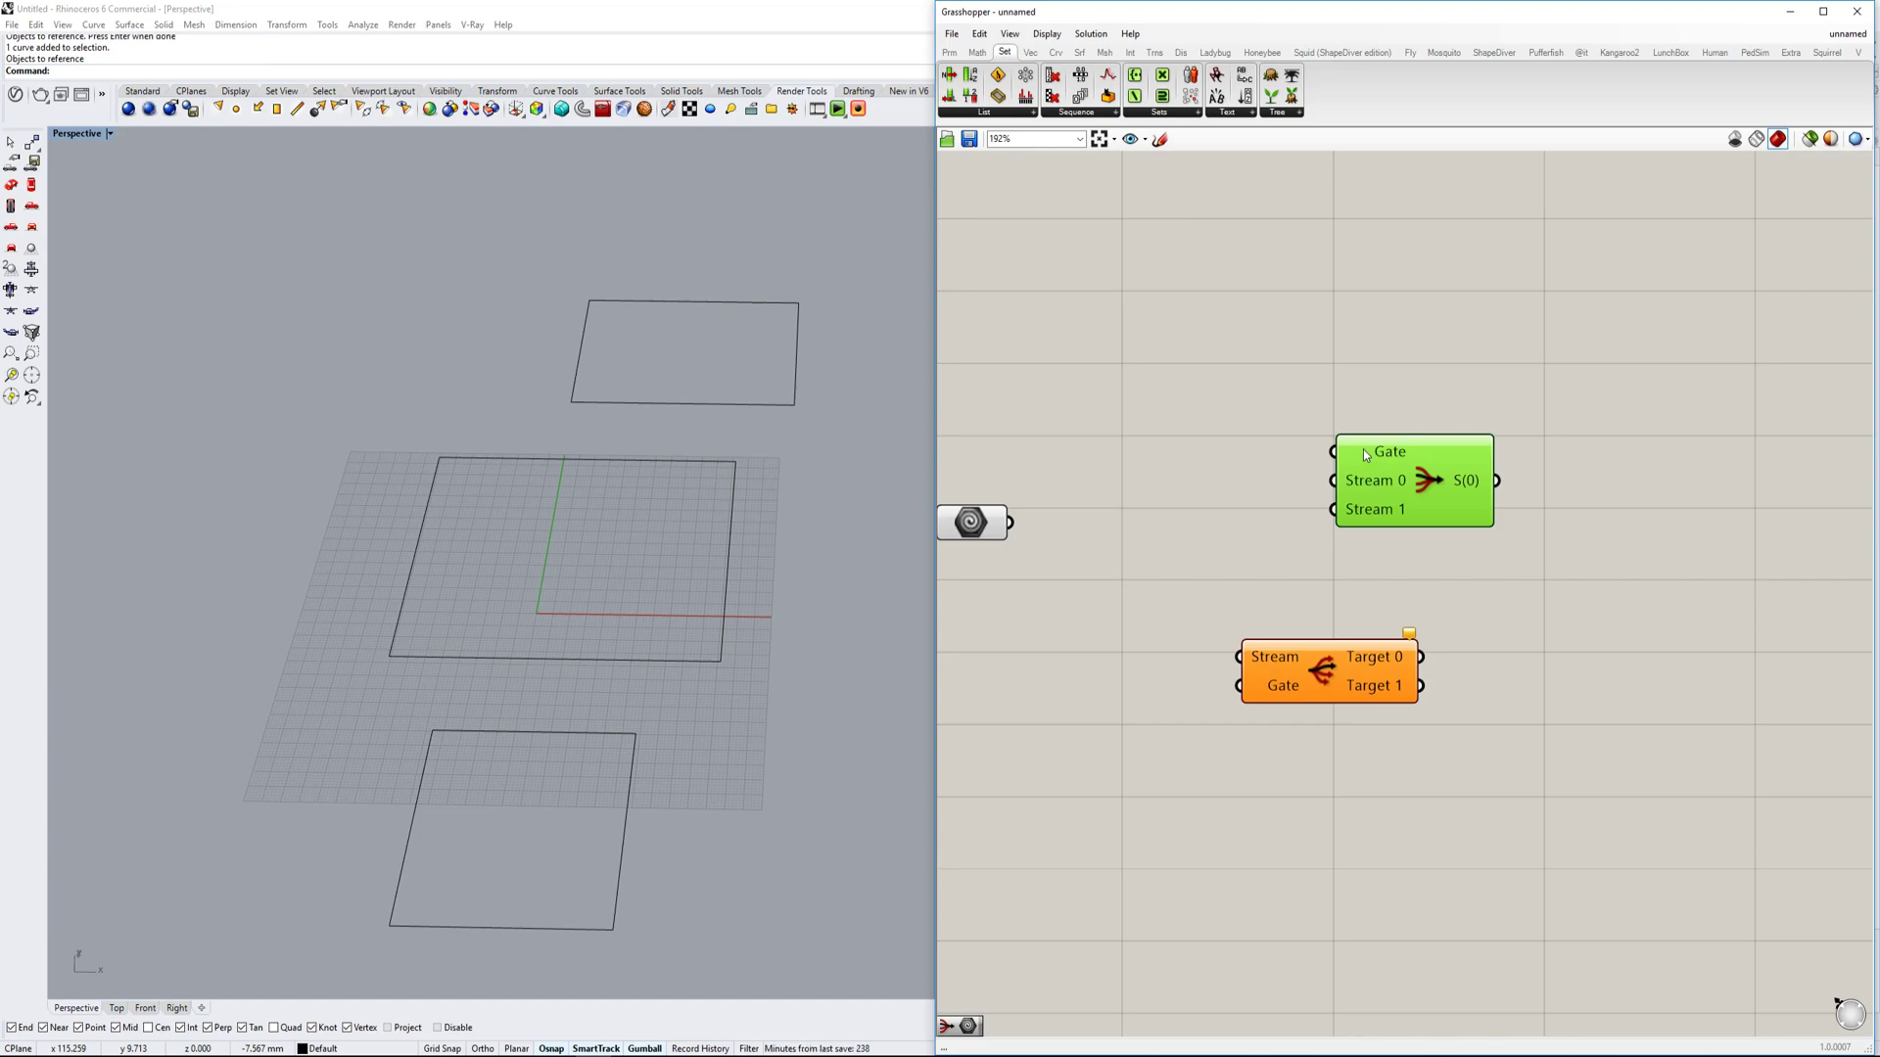
Add two more inputs to the Stream Filter so it accepts streams 0 to 3.
scroll(1363, 449, "up", 1)
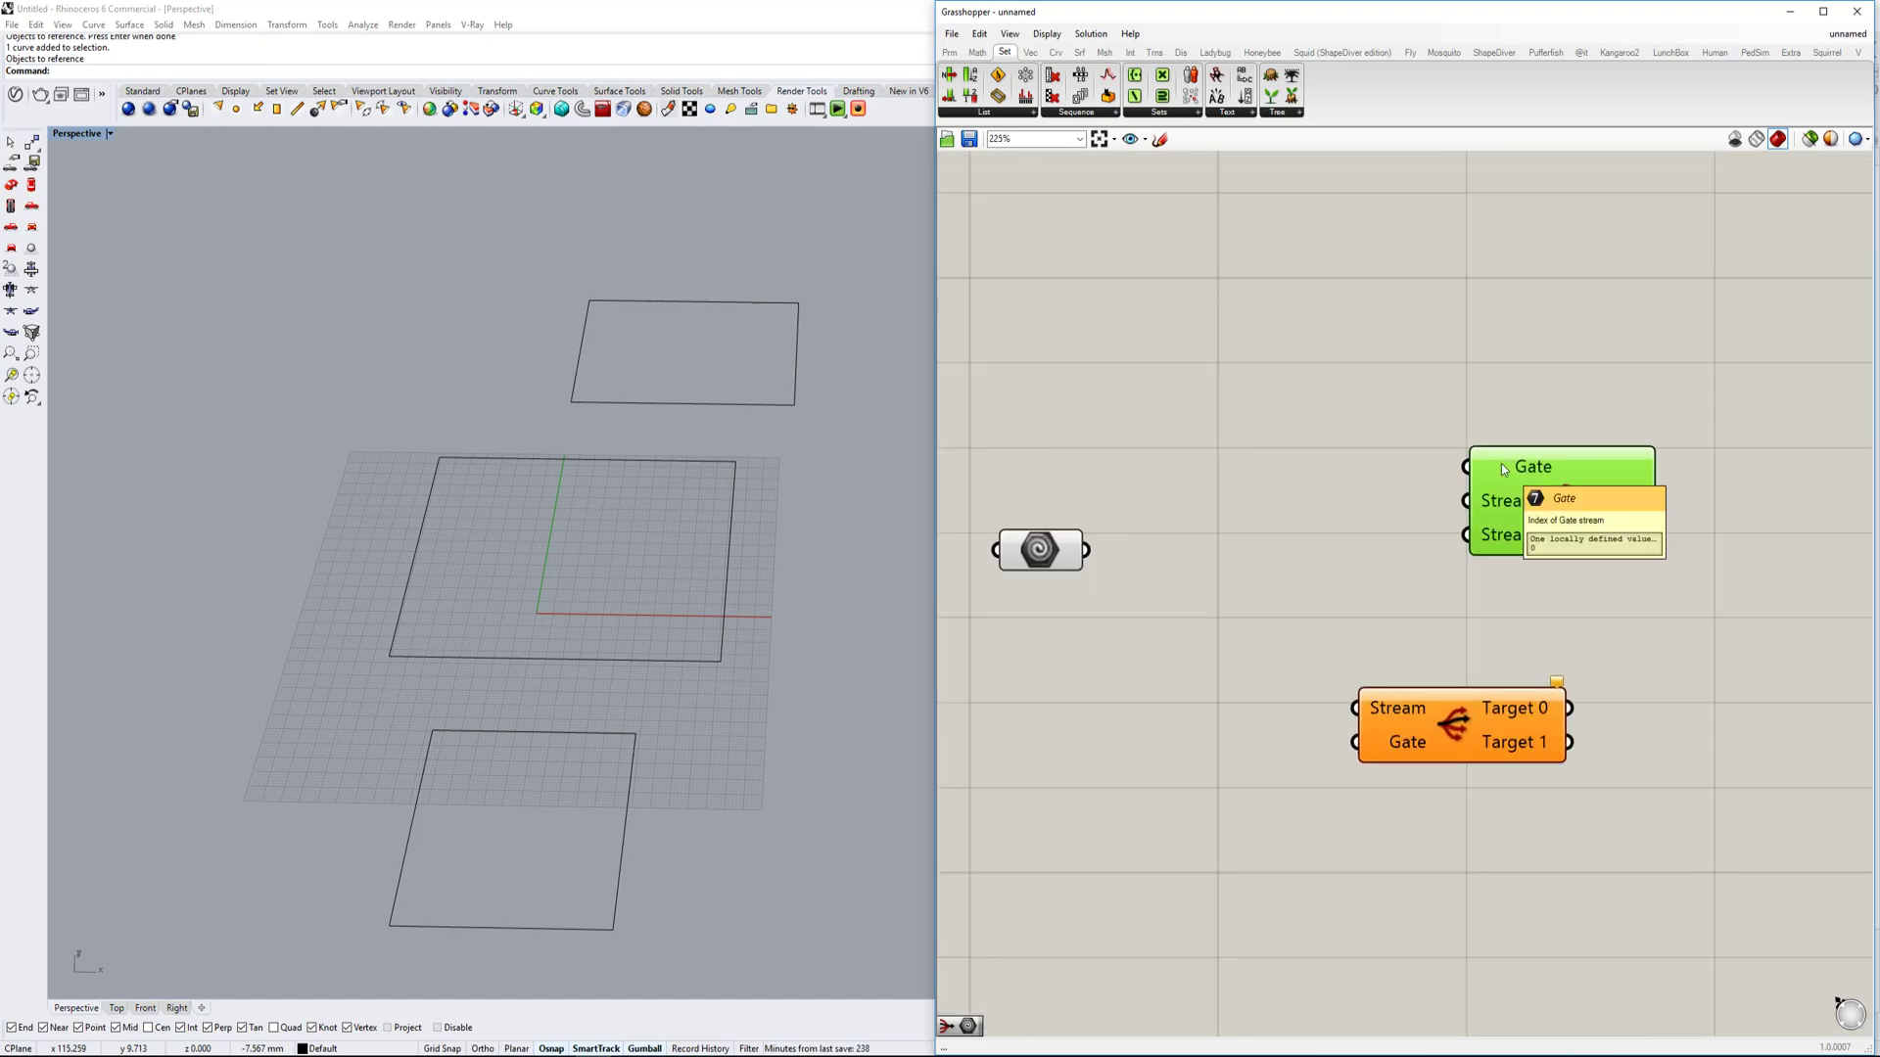
scroll(1504, 470, "up", 3)
scroll(1504, 470, "down", 4)
scroll(1465, 489, "up", 7)
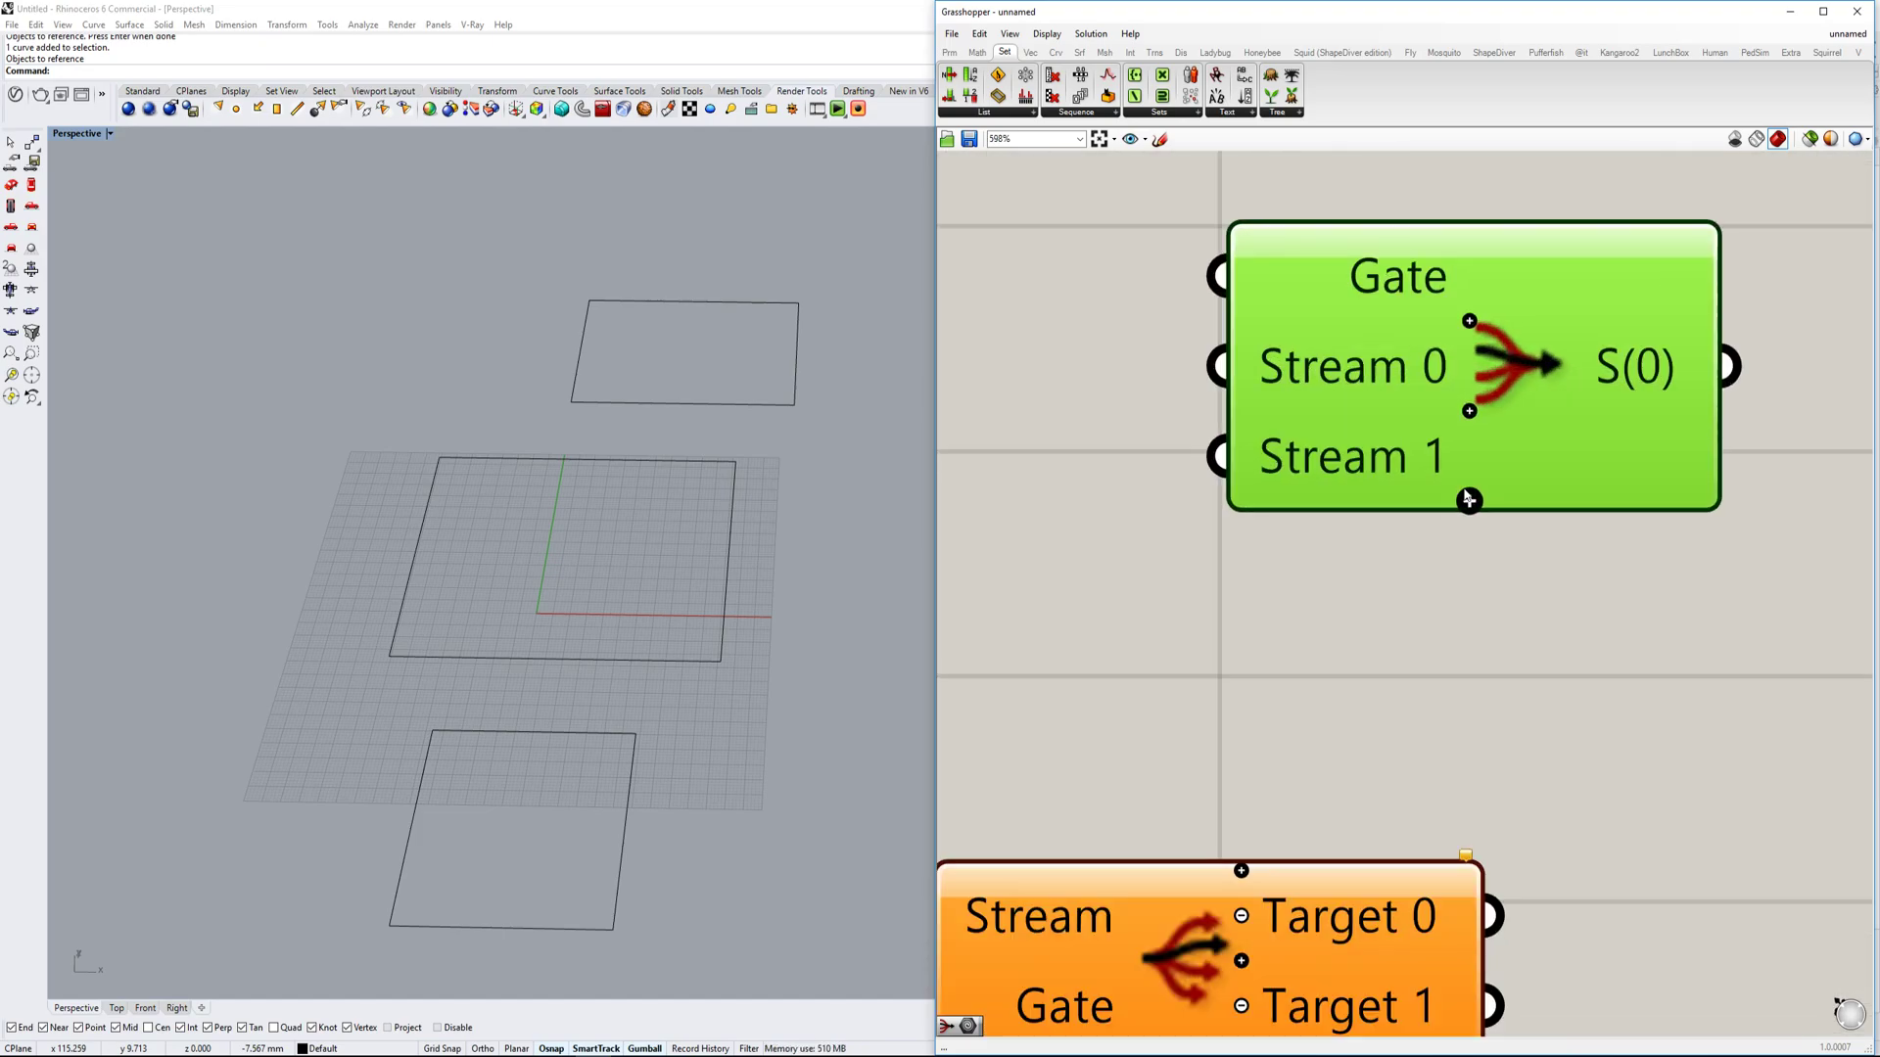
left_click(1469, 500)
left_click(1468, 540)
scroll(1469, 546, "down", 3)
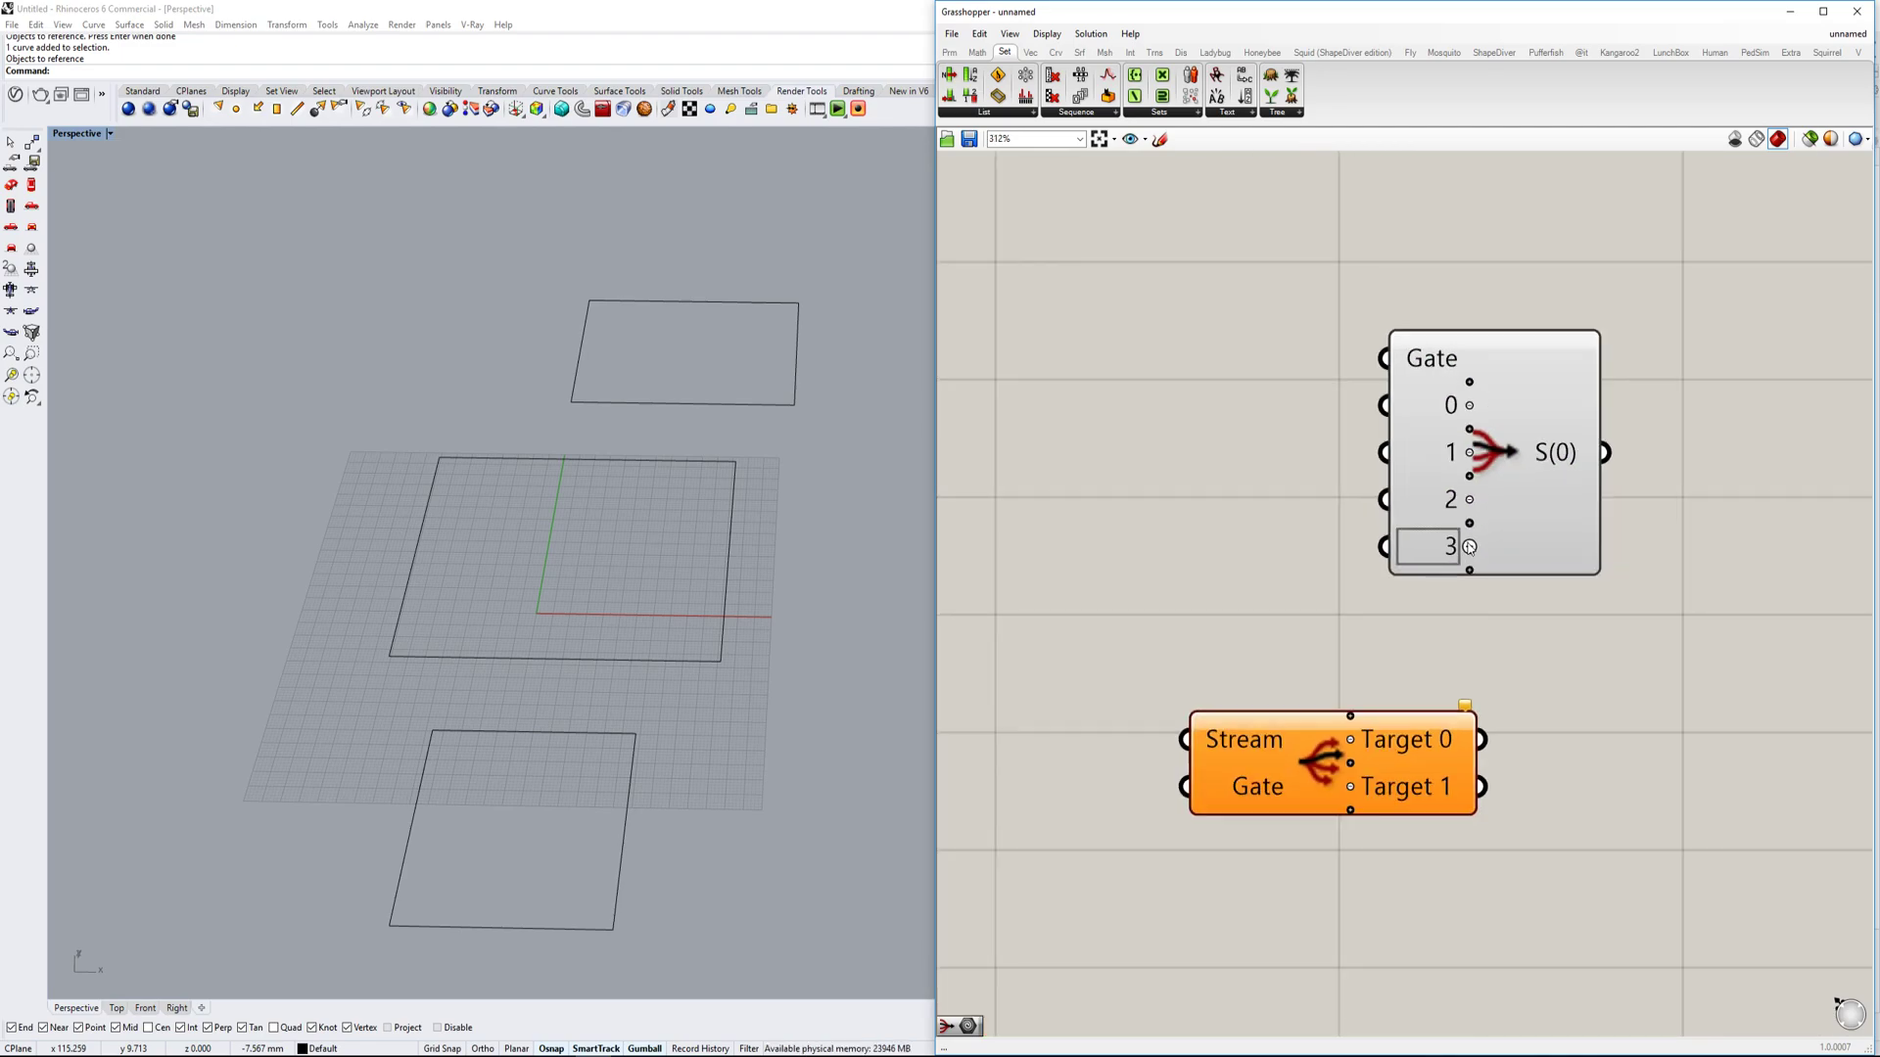
scroll(1459, 548, "down", 2)
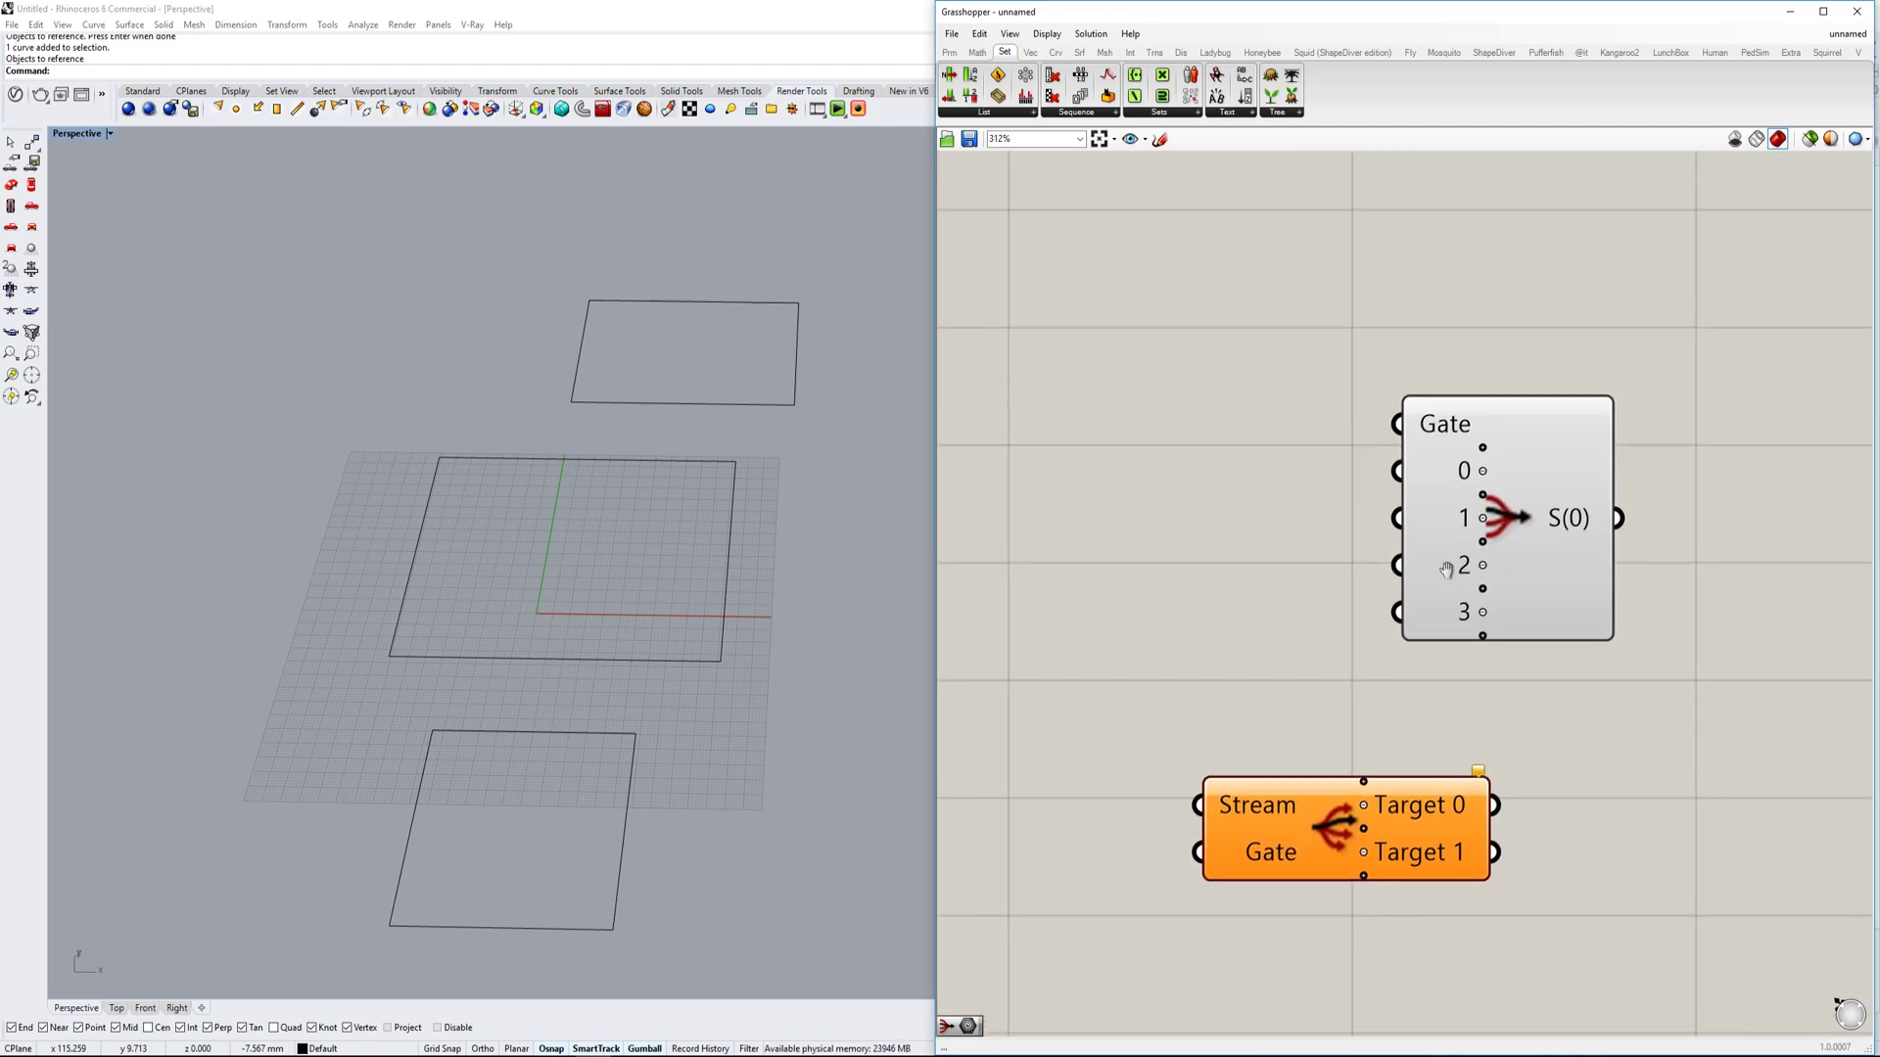
Create a number slider ranging from 0 to 3 and connect it to the Stream Filter's Gate input.
double_click(1103, 330)
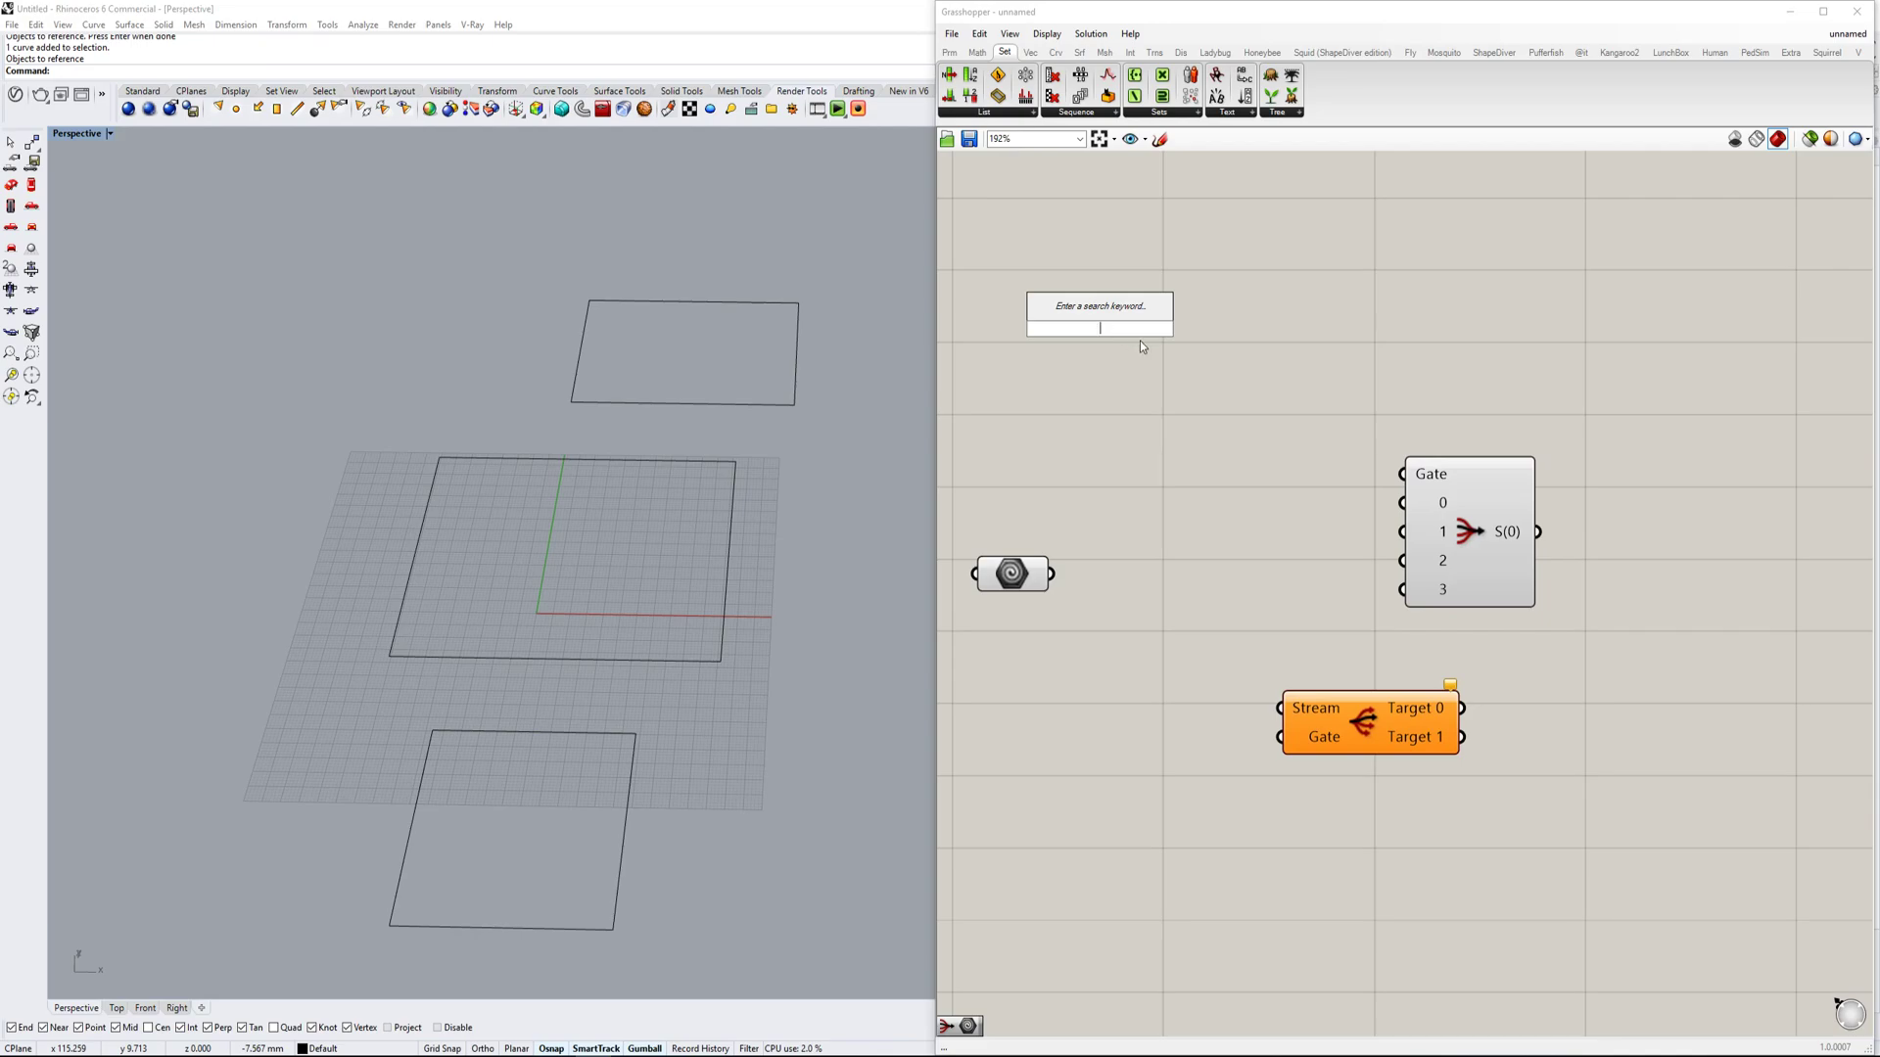
type("0<3")
key("Return")
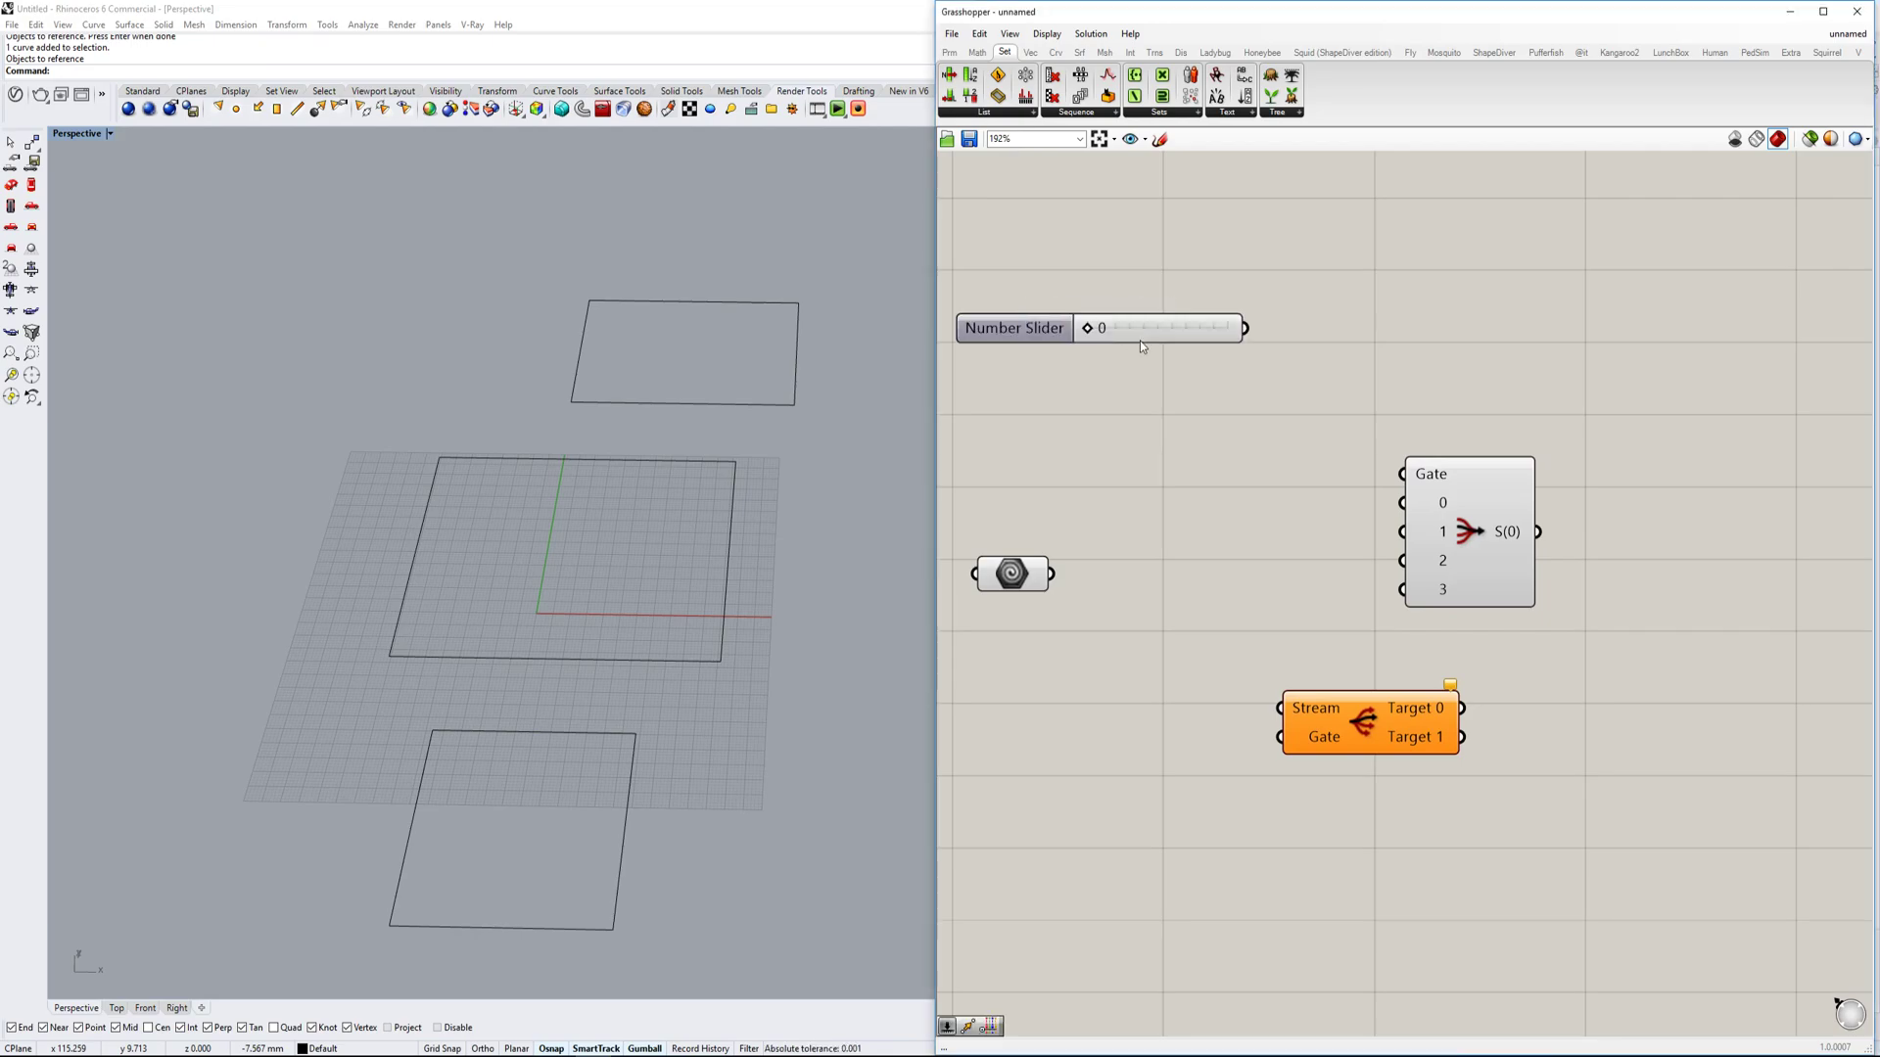
left_click_drag(1245, 327, 1402, 473)
right_click_drag(1209, 527, 1314, 536)
Add a panel containing the text "bacon" and reduce its height to a single line.
double_click(1284, 513)
type("//")
key("Return")
double_click(1285, 513)
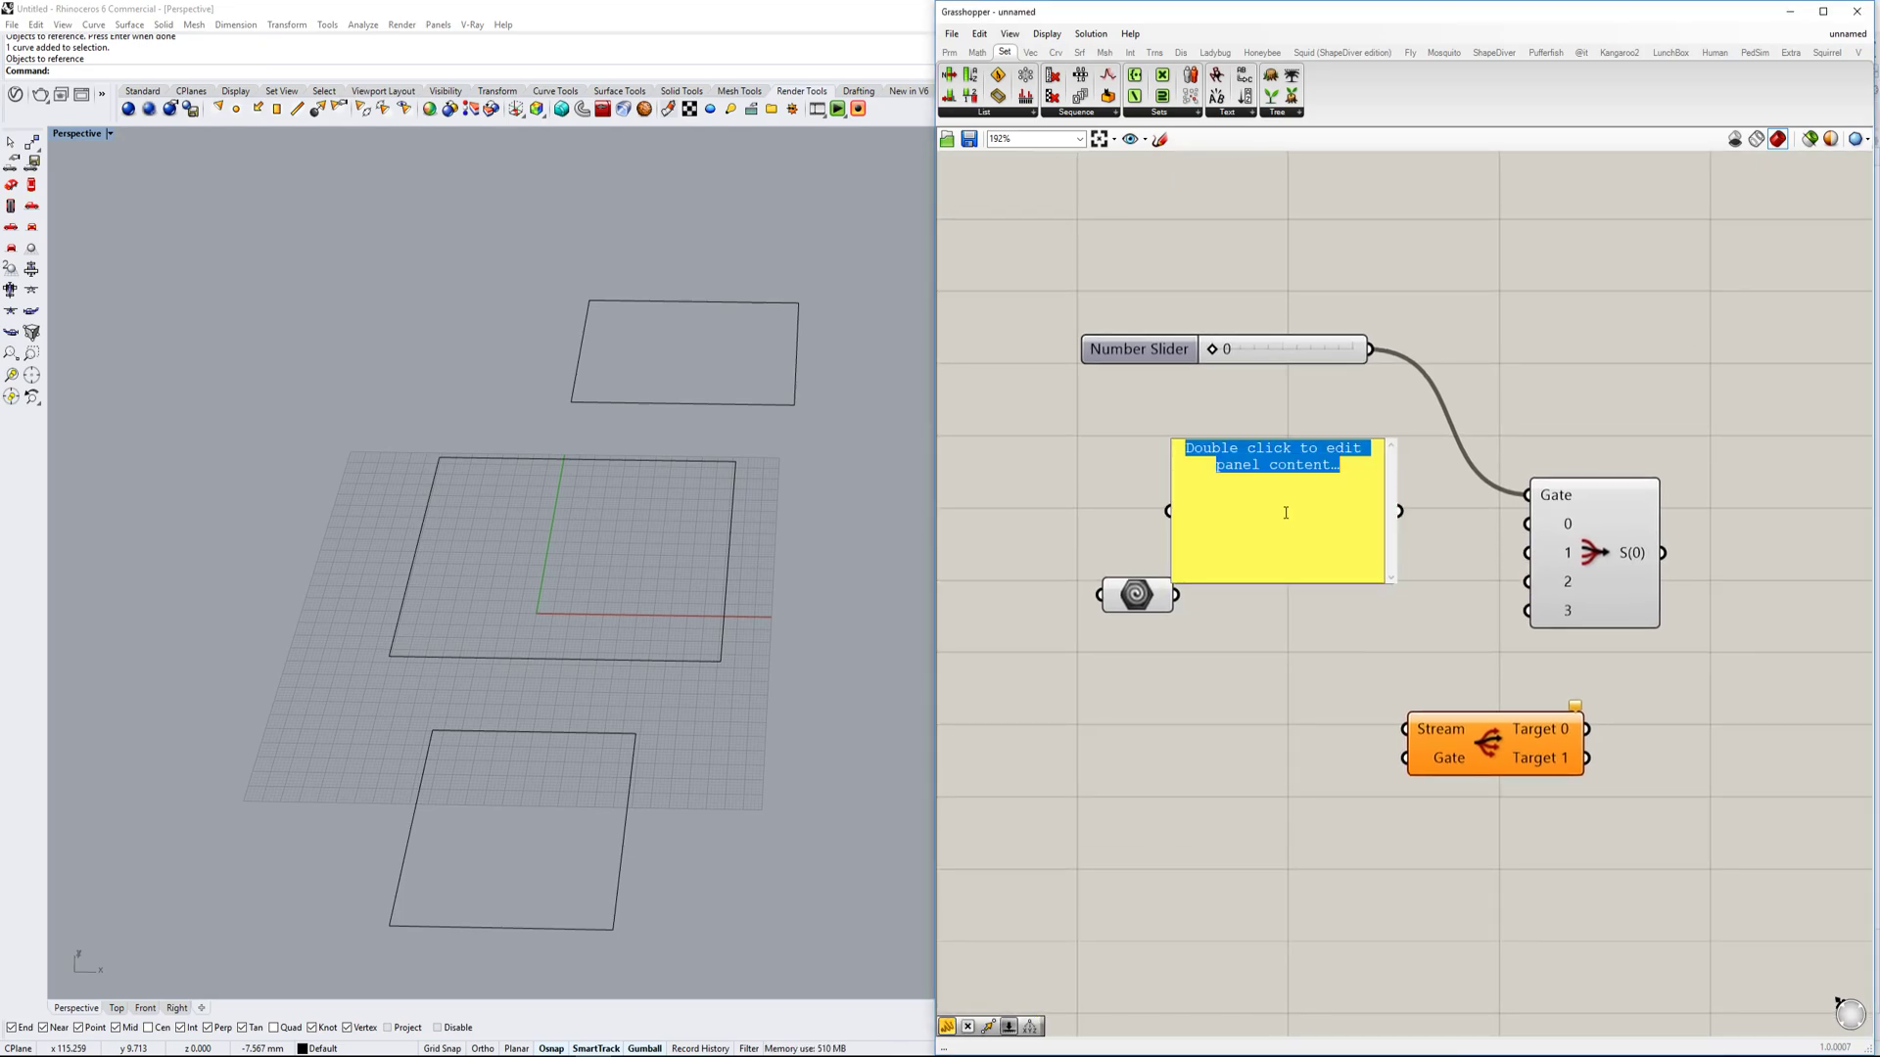
type("bacon")
key("Return")
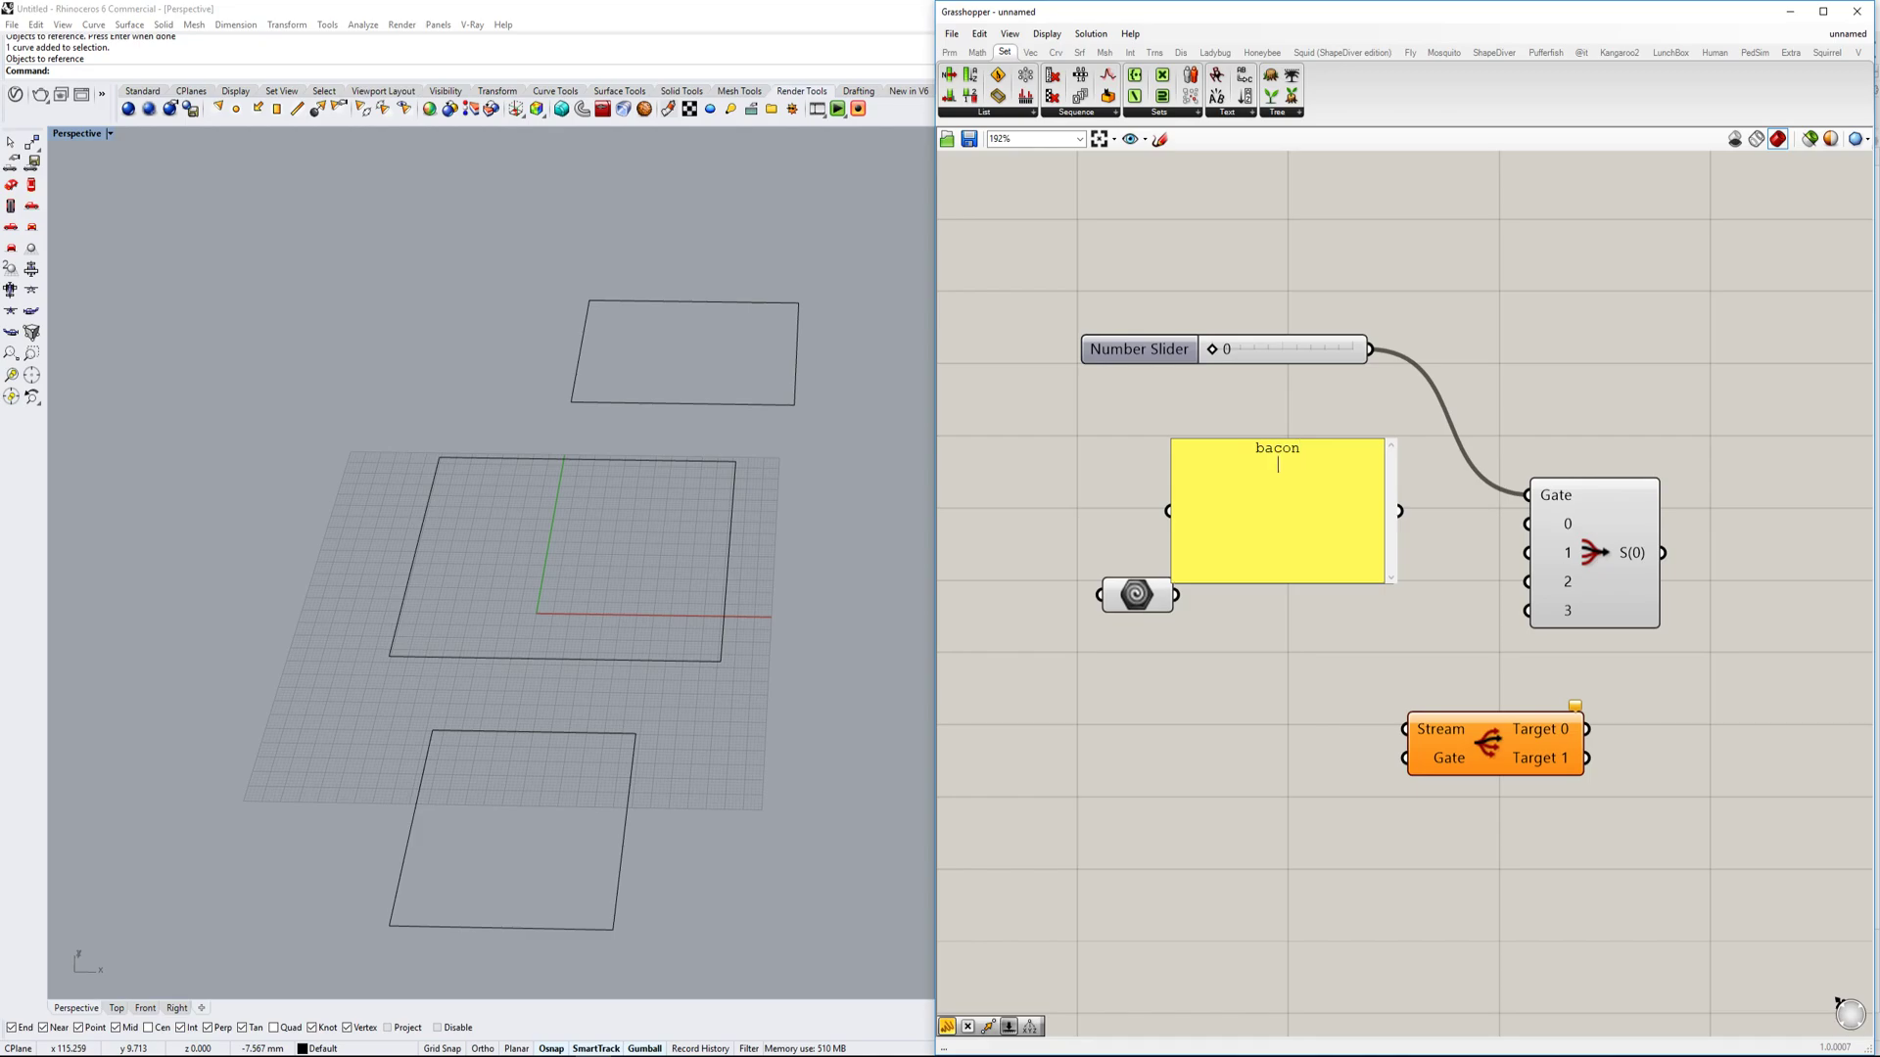
left_click(1410, 591)
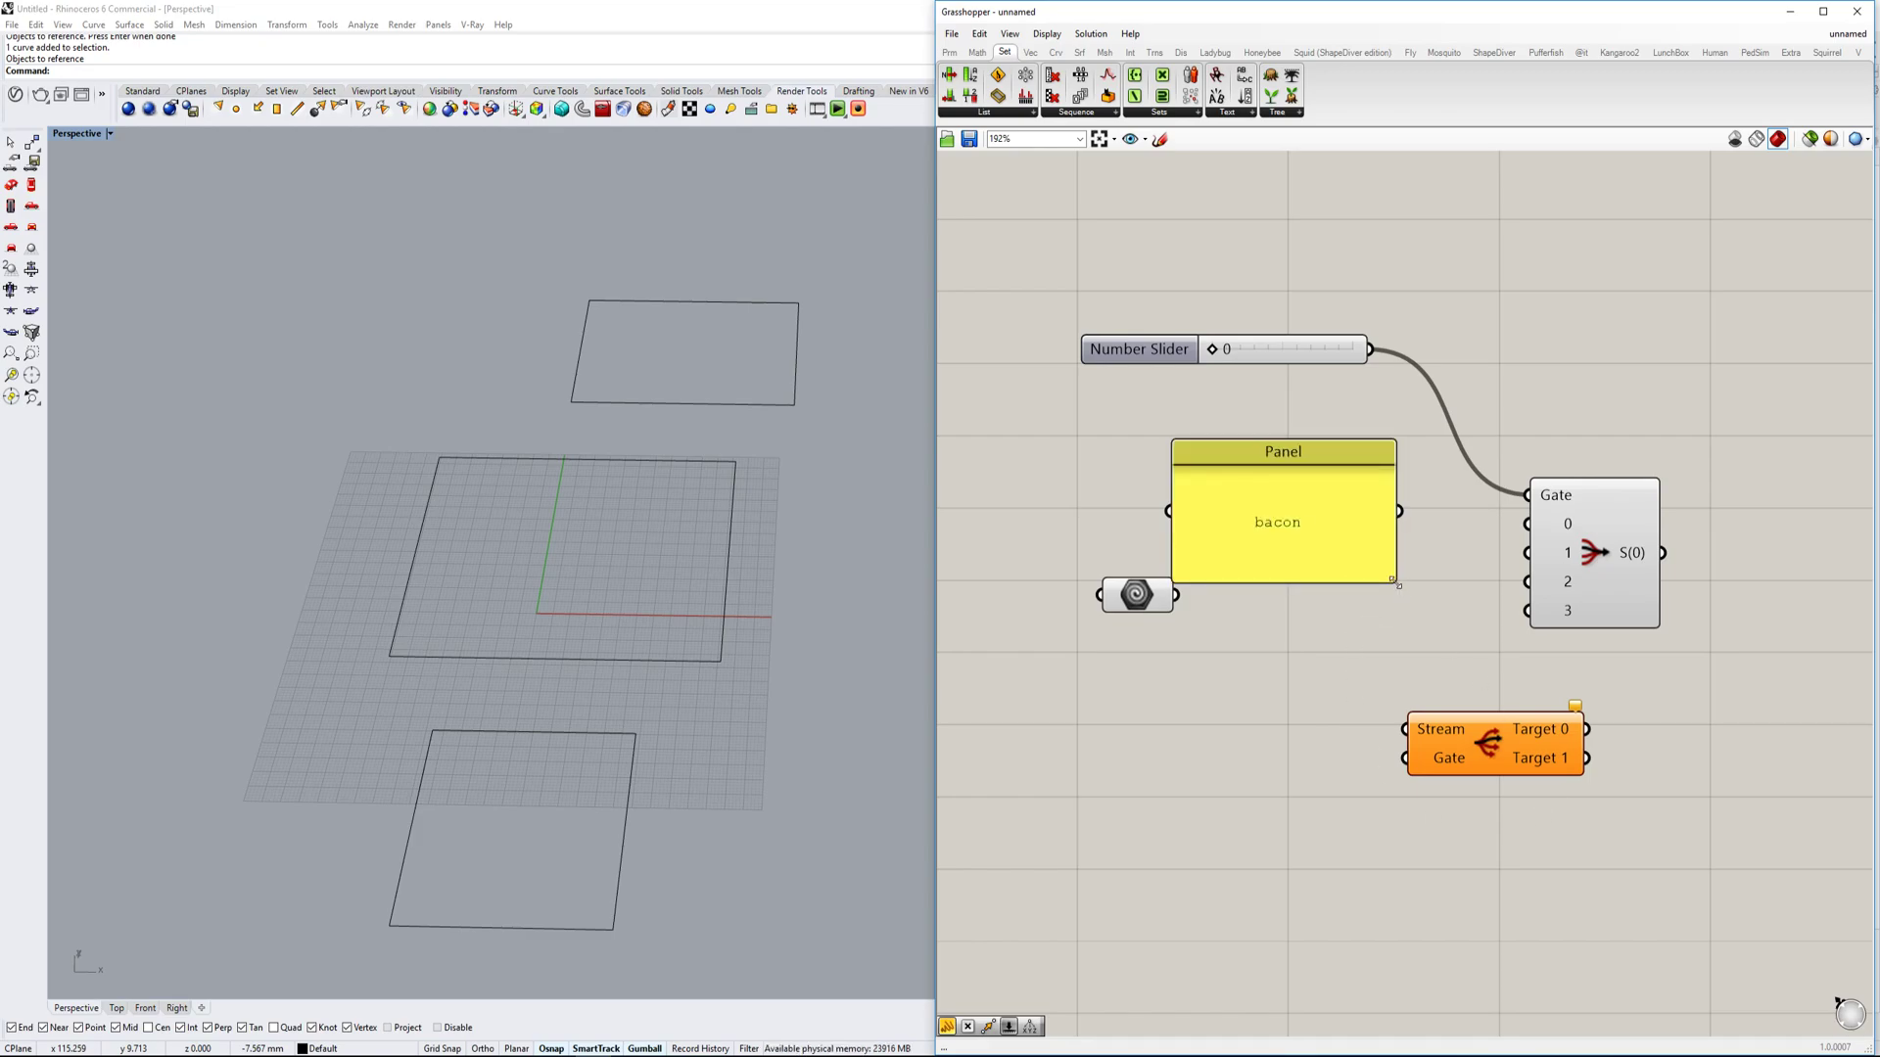
left_click_drag(1394, 582, 1394, 407)
Duplicate the bacon panel, place a copy below it and change that copy's text to "cheese".
left_click(1325, 462)
key("ctrl+c")
key("ctrl+v")
key("ctrl+v")
left_click_drag(1365, 478, 1353, 597)
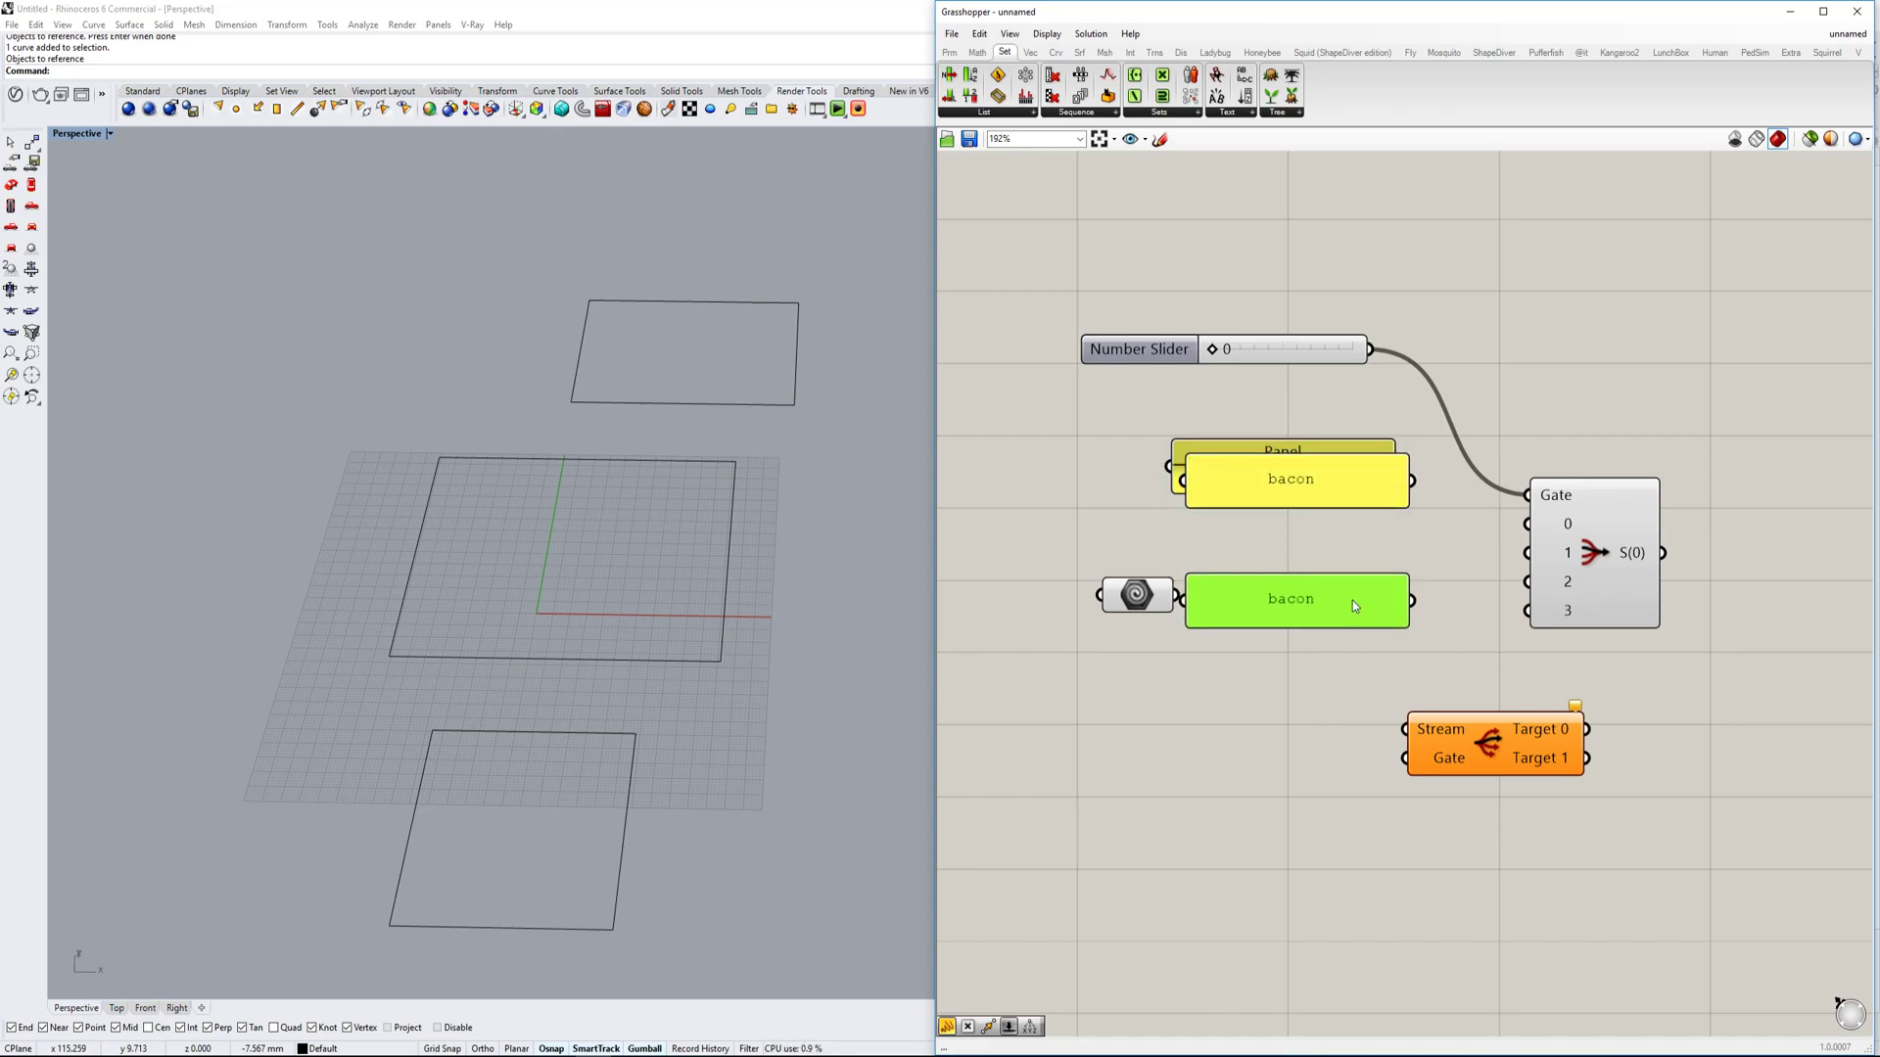
double_click(1353, 598)
type("cheese")
left_click(1395, 741)
Set another panel copy's text to "bread" and place it between the bacon and cheese panels.
key("ctrl+v")
double_click(1349, 531)
type("b")
left_click(1375, 652)
left_click_drag(1329, 523, 1330, 536)
Copy the cheese panel below itself and change the copy's text to "spam".
left_click_drag(1321, 626, 1309, 695, "alt")
double_click(1308, 695)
type("spa")
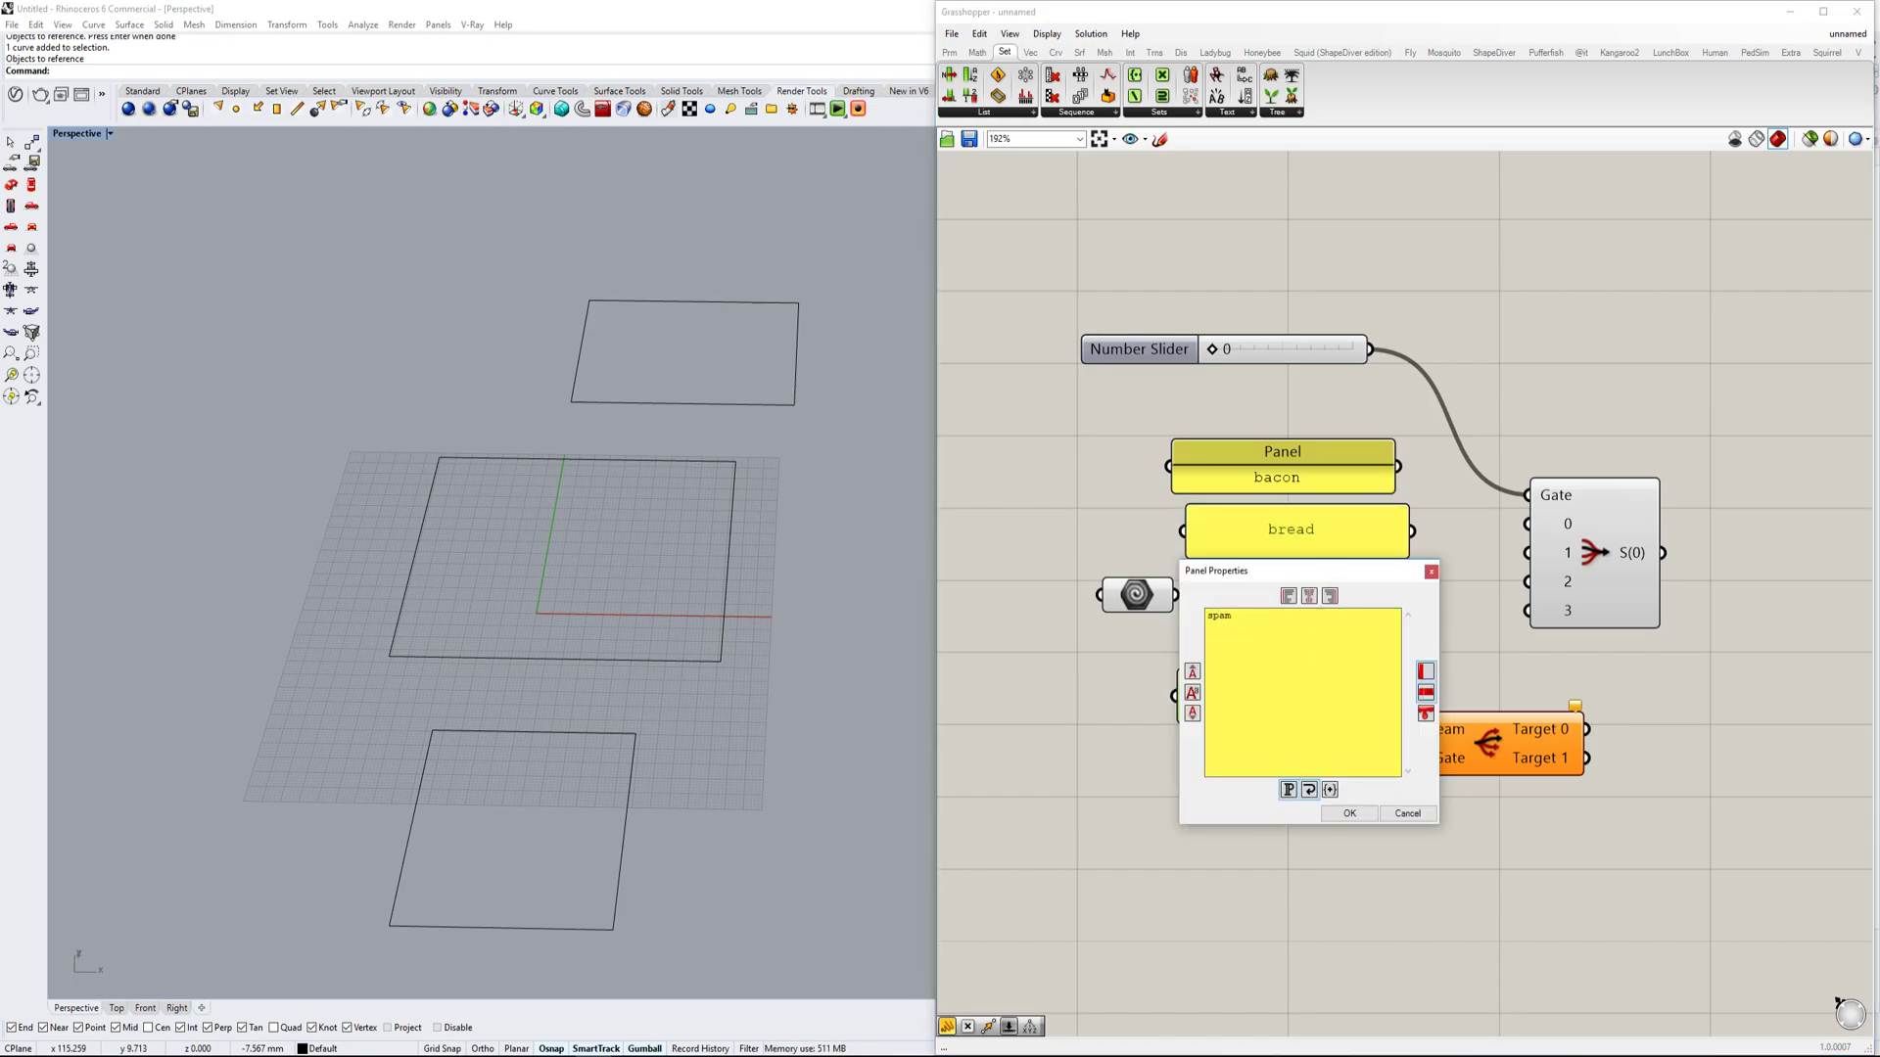
left_click(1332, 818)
Connect the bacon, bread, cheese and spam panels to Stream Filter inputs 0, 1, 2 and 3 respectively.
left_click_drag(1402, 467, 1412, 530)
mouse_move(1428, 625)
left_mouse_down()
mouse_move(1543, 564)
mouse_move(1416, 628)
left_mouse_up()
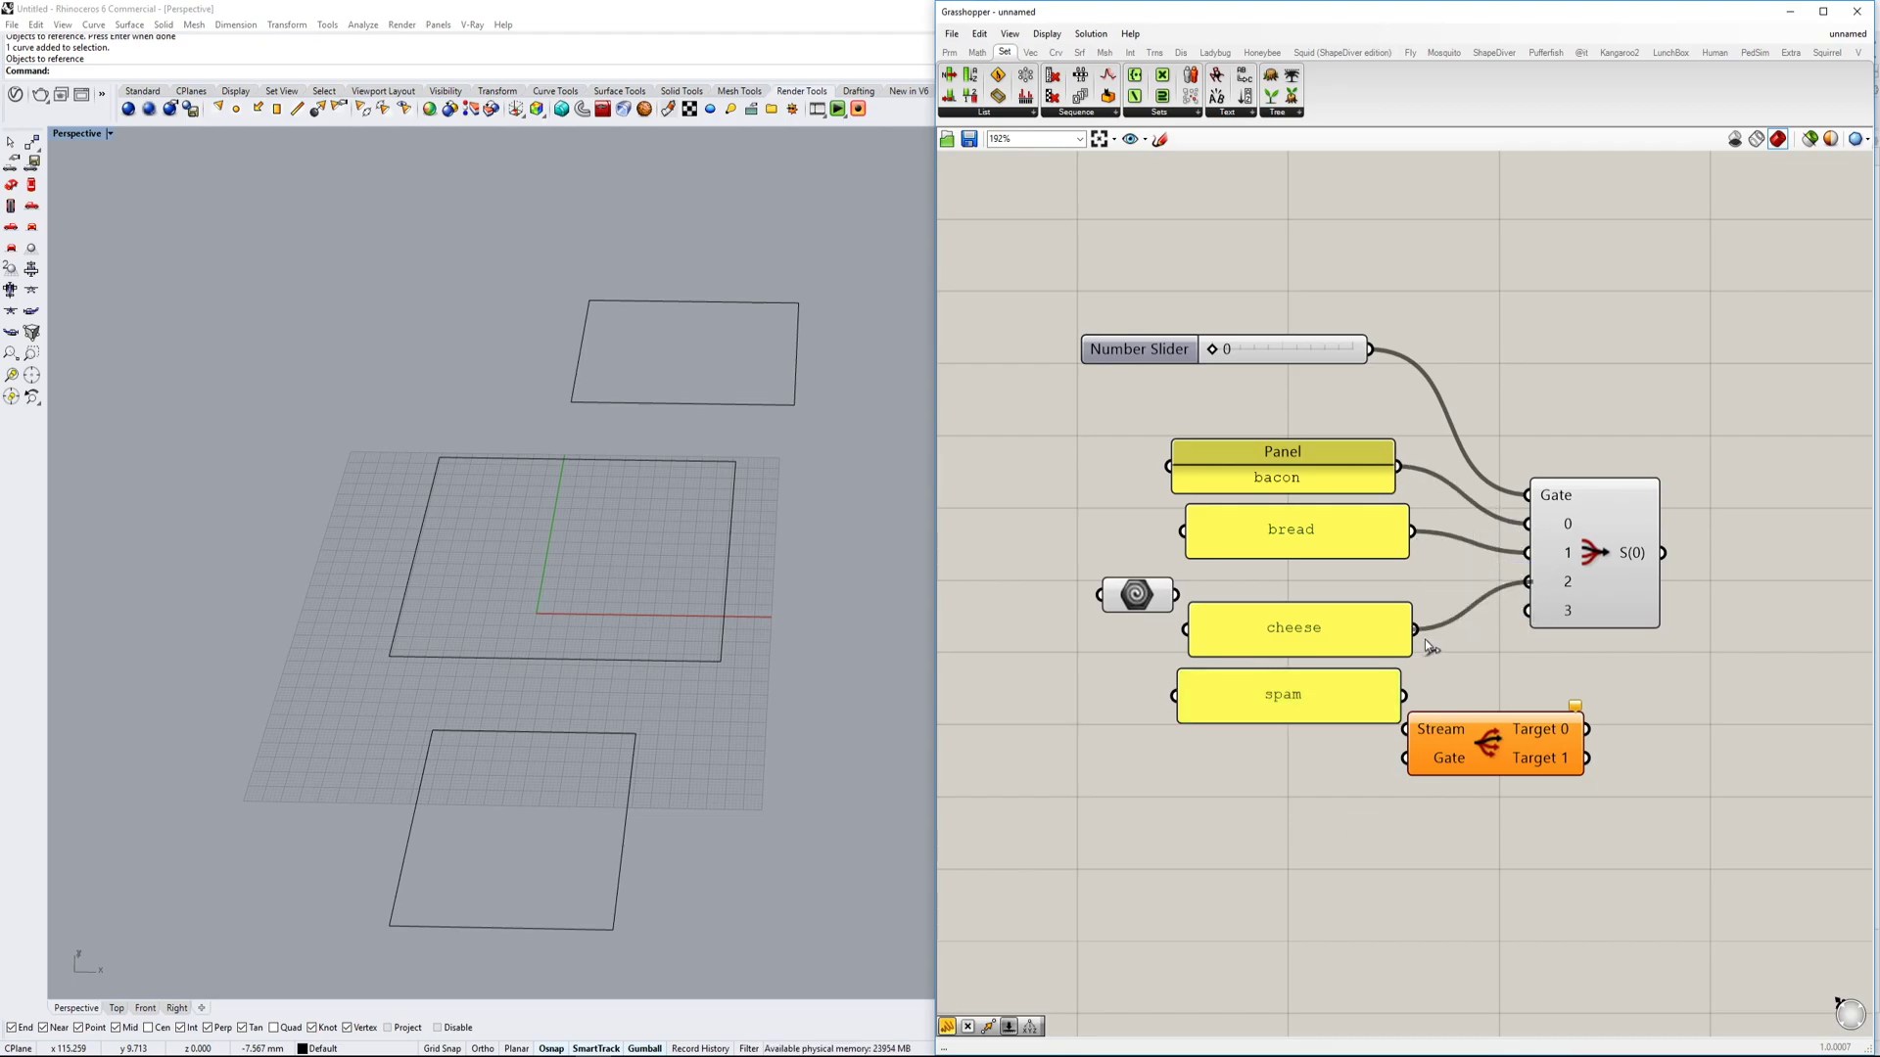
left_click_drag(1406, 695, 1533, 611)
Add an empty panel after the Stream Filter and connect the filter's output to it.
right_click_drag(1611, 593, 1512, 551)
double_click(1643, 548)
type("//")
key("Return")
left_click_drag(1630, 545, 1768, 516)
left_click_drag(1565, 512, 1665, 518)
right_click_drag(1625, 505, 1608, 524)
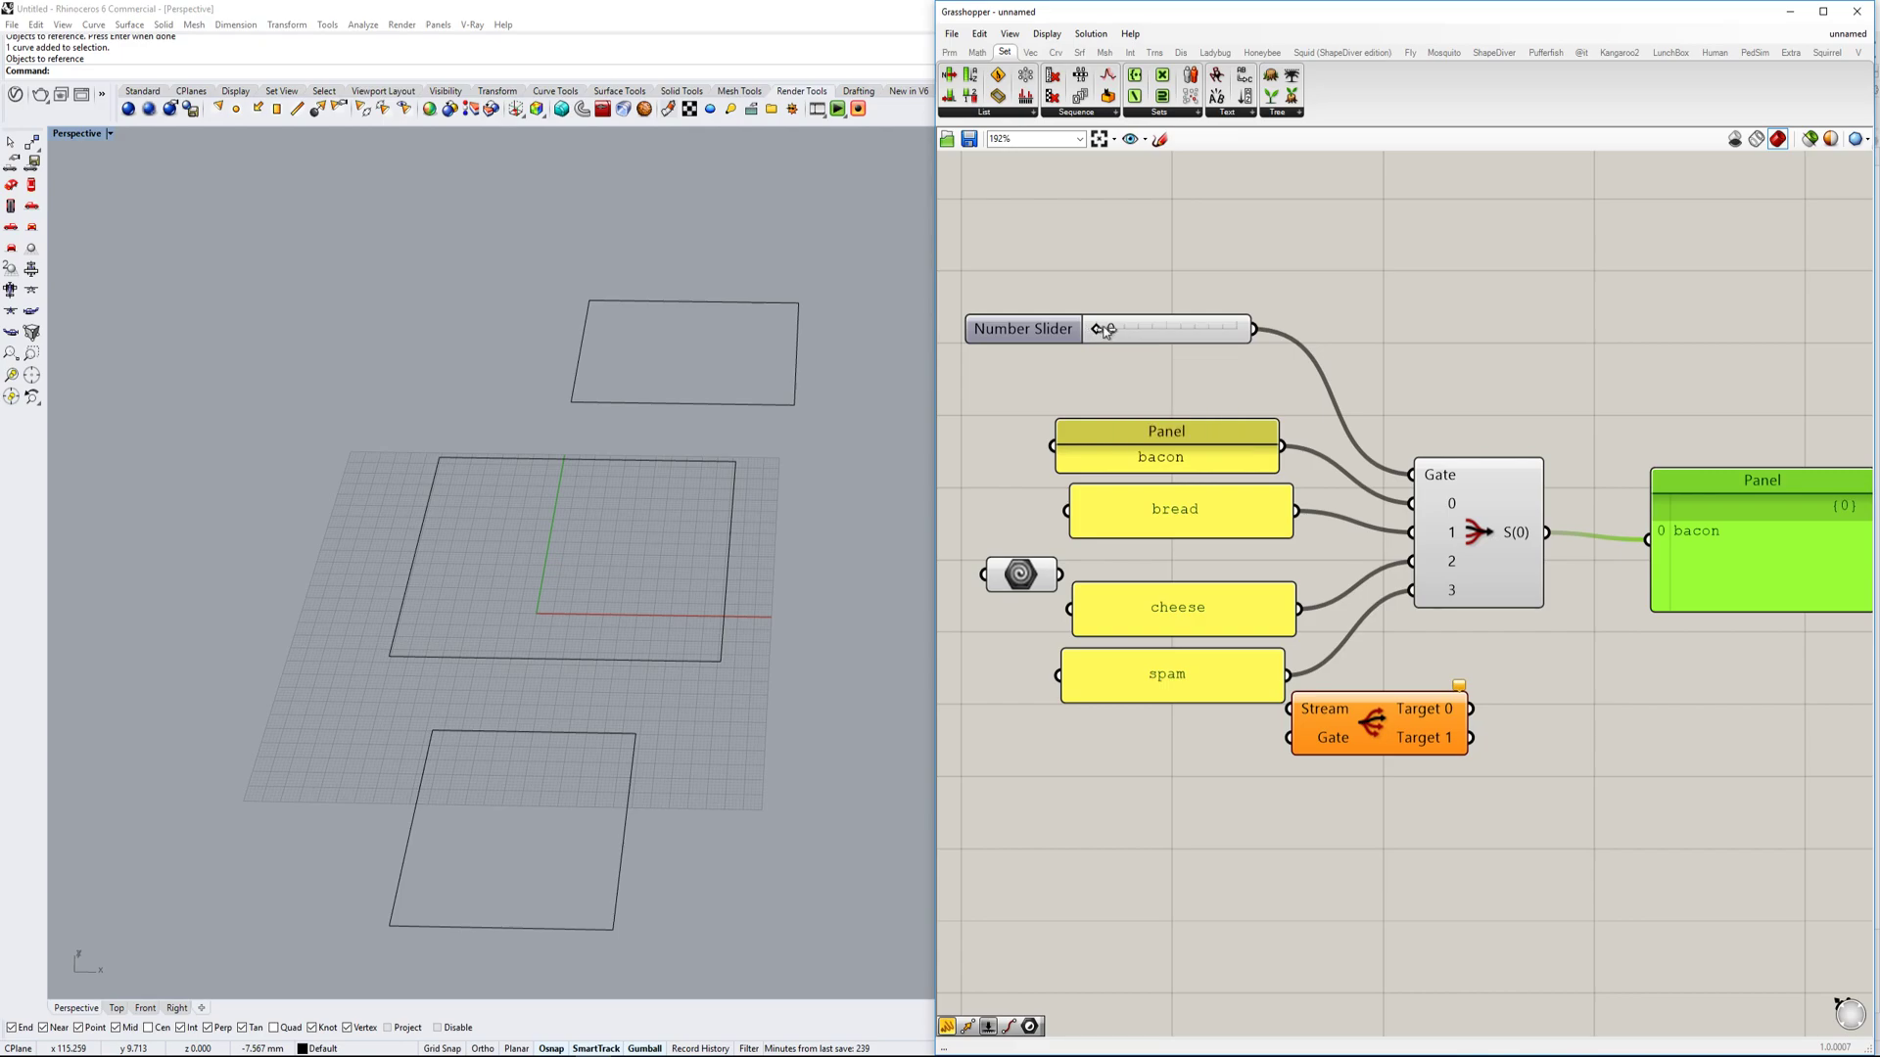
Test the Stream Filter by moving the gate slider to 3 and back to 0.
left_click_drag(1120, 330, 1236, 333)
scroll(1458, 494, "up", 3)
scroll(1502, 478, "down", 2)
scroll(1548, 525, "up", 3)
scroll(1519, 509, "down", 4)
scroll(1348, 401, "up", 2)
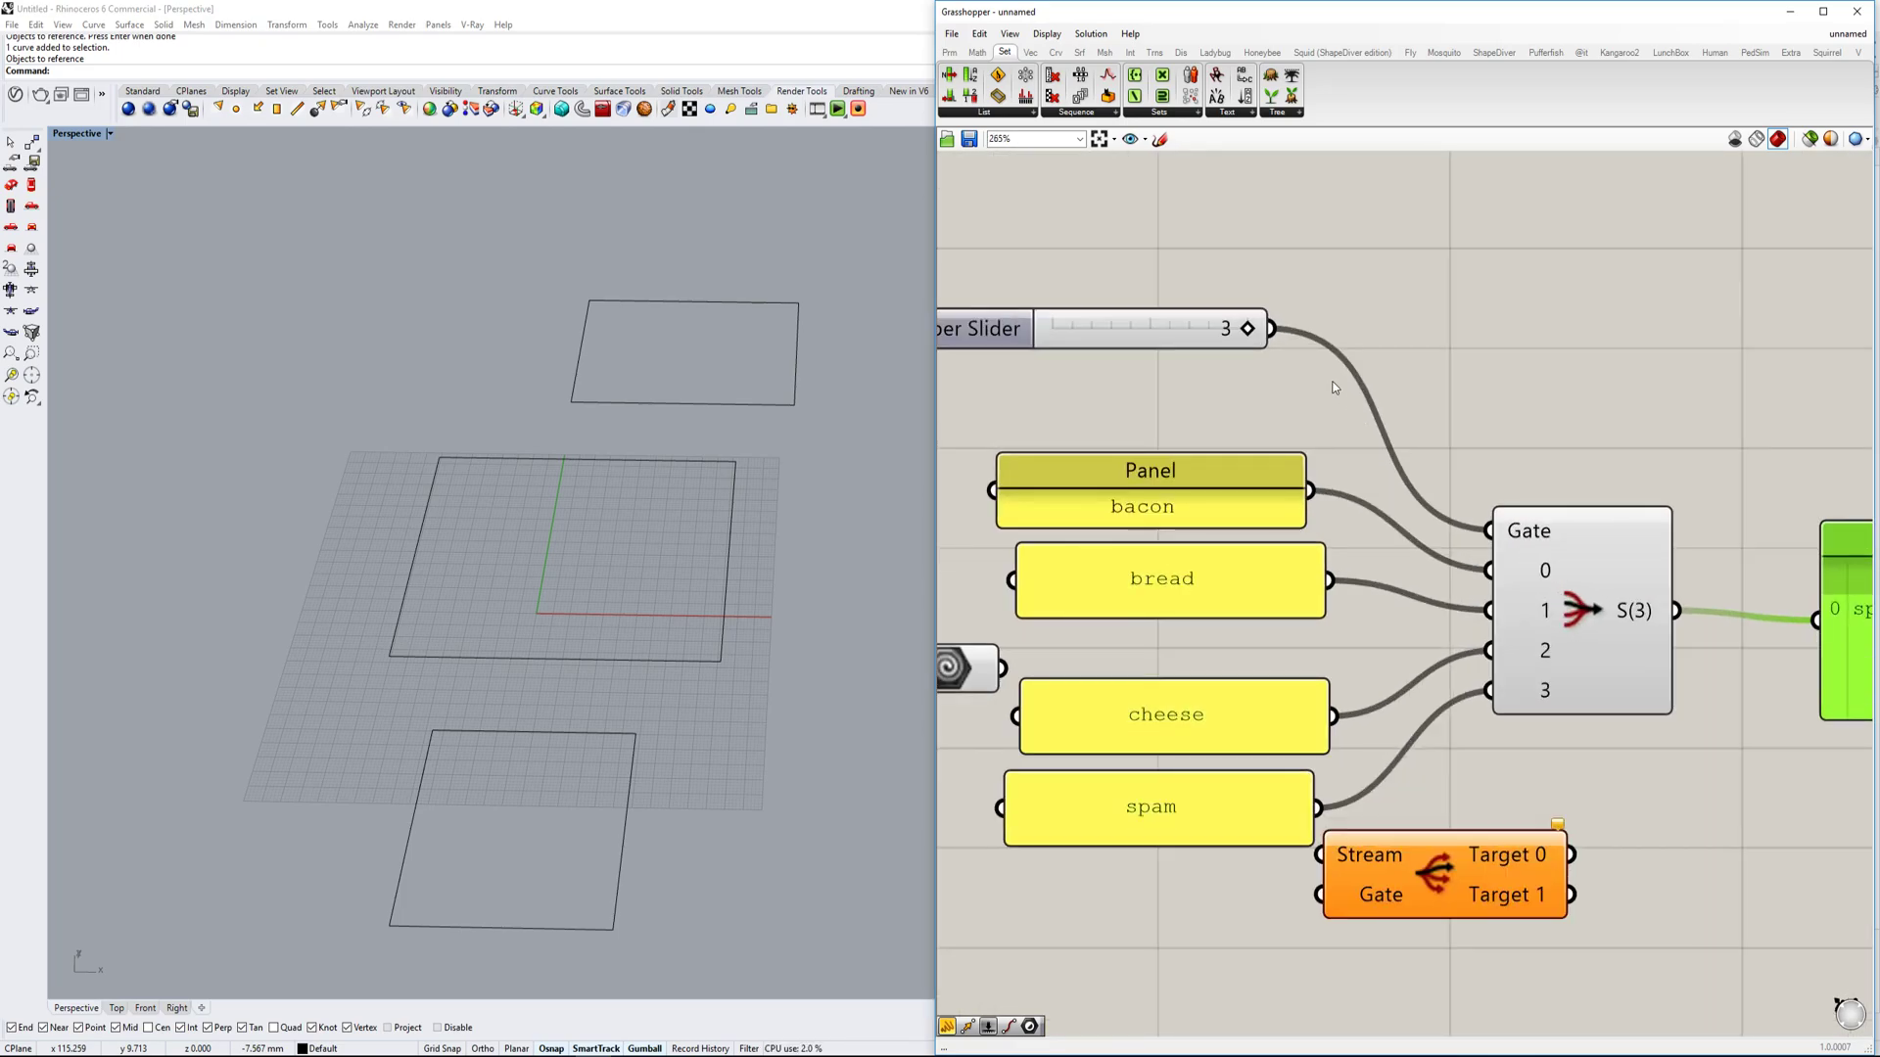
scroll(1246, 323, "down", 1)
left_click_drag(1248, 325, 1080, 339)
Add a Boolean Toggle and connect it to the Stream Filter's Gate input in place of the slider.
double_click(1200, 254)
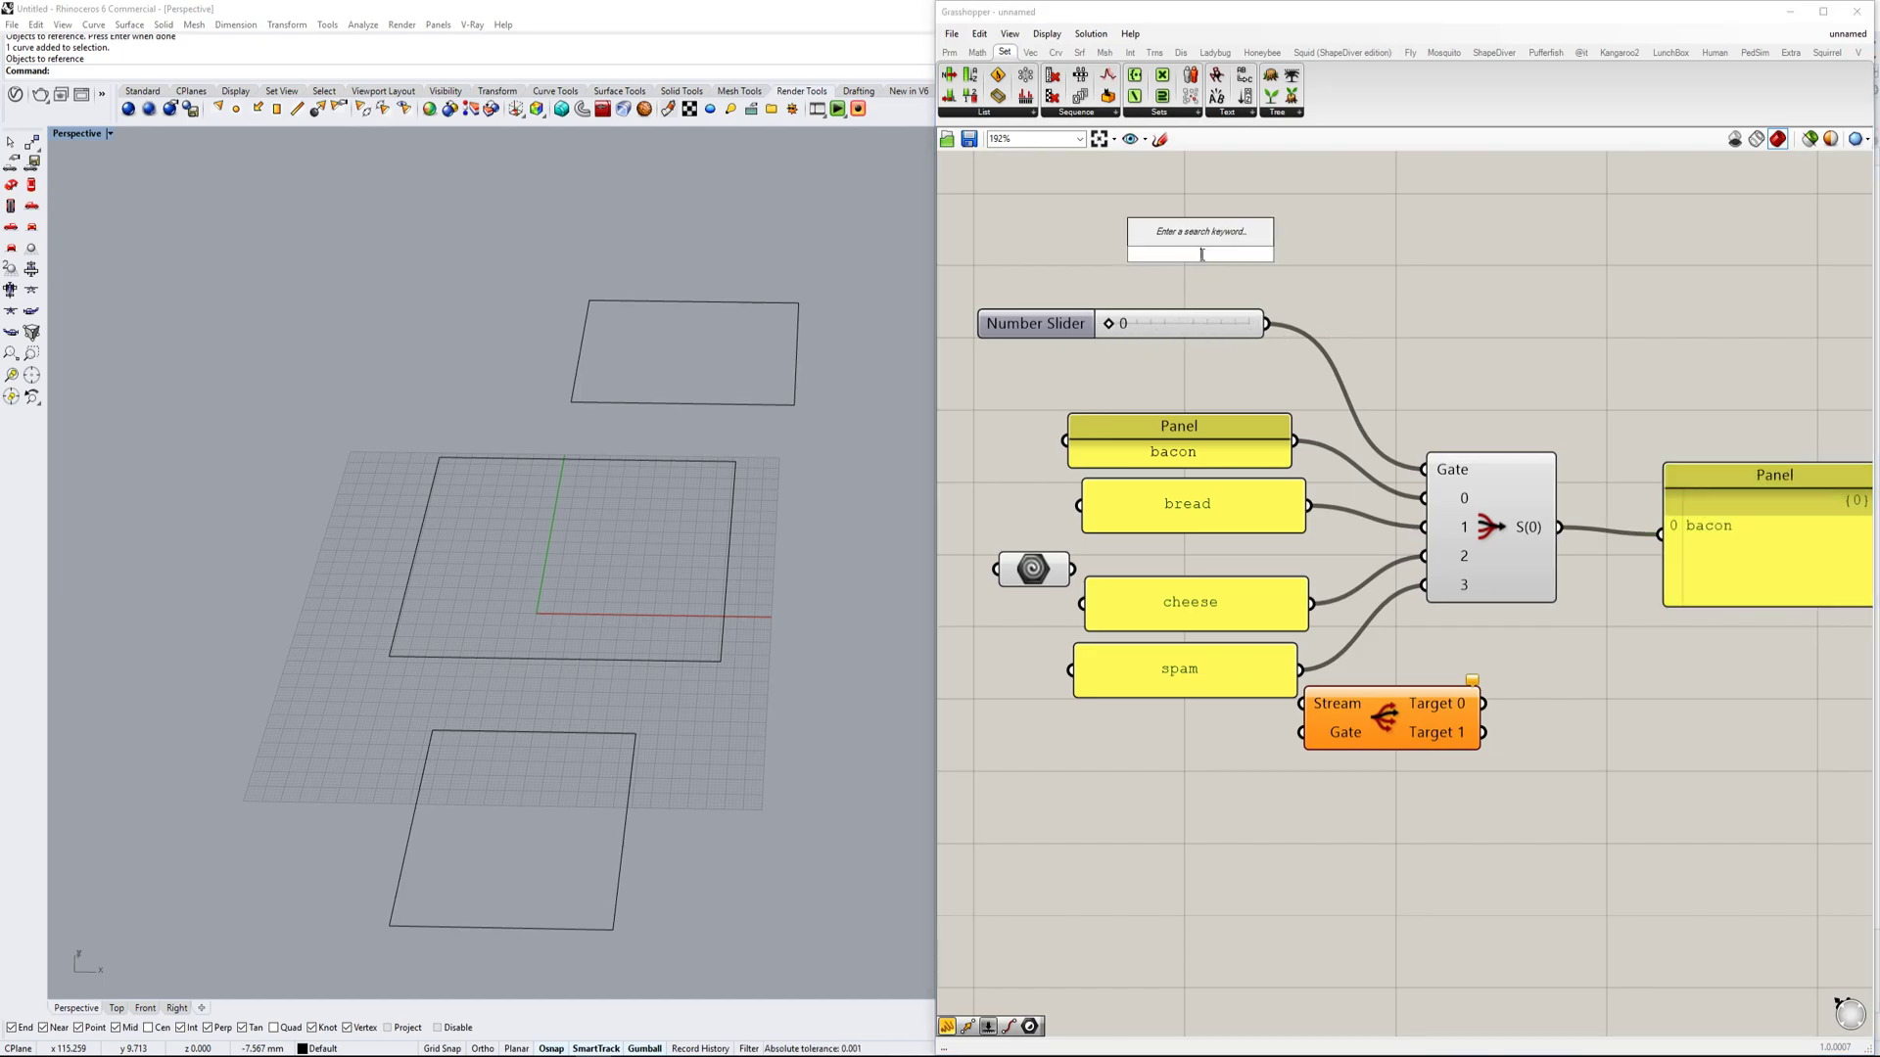
type("butto")
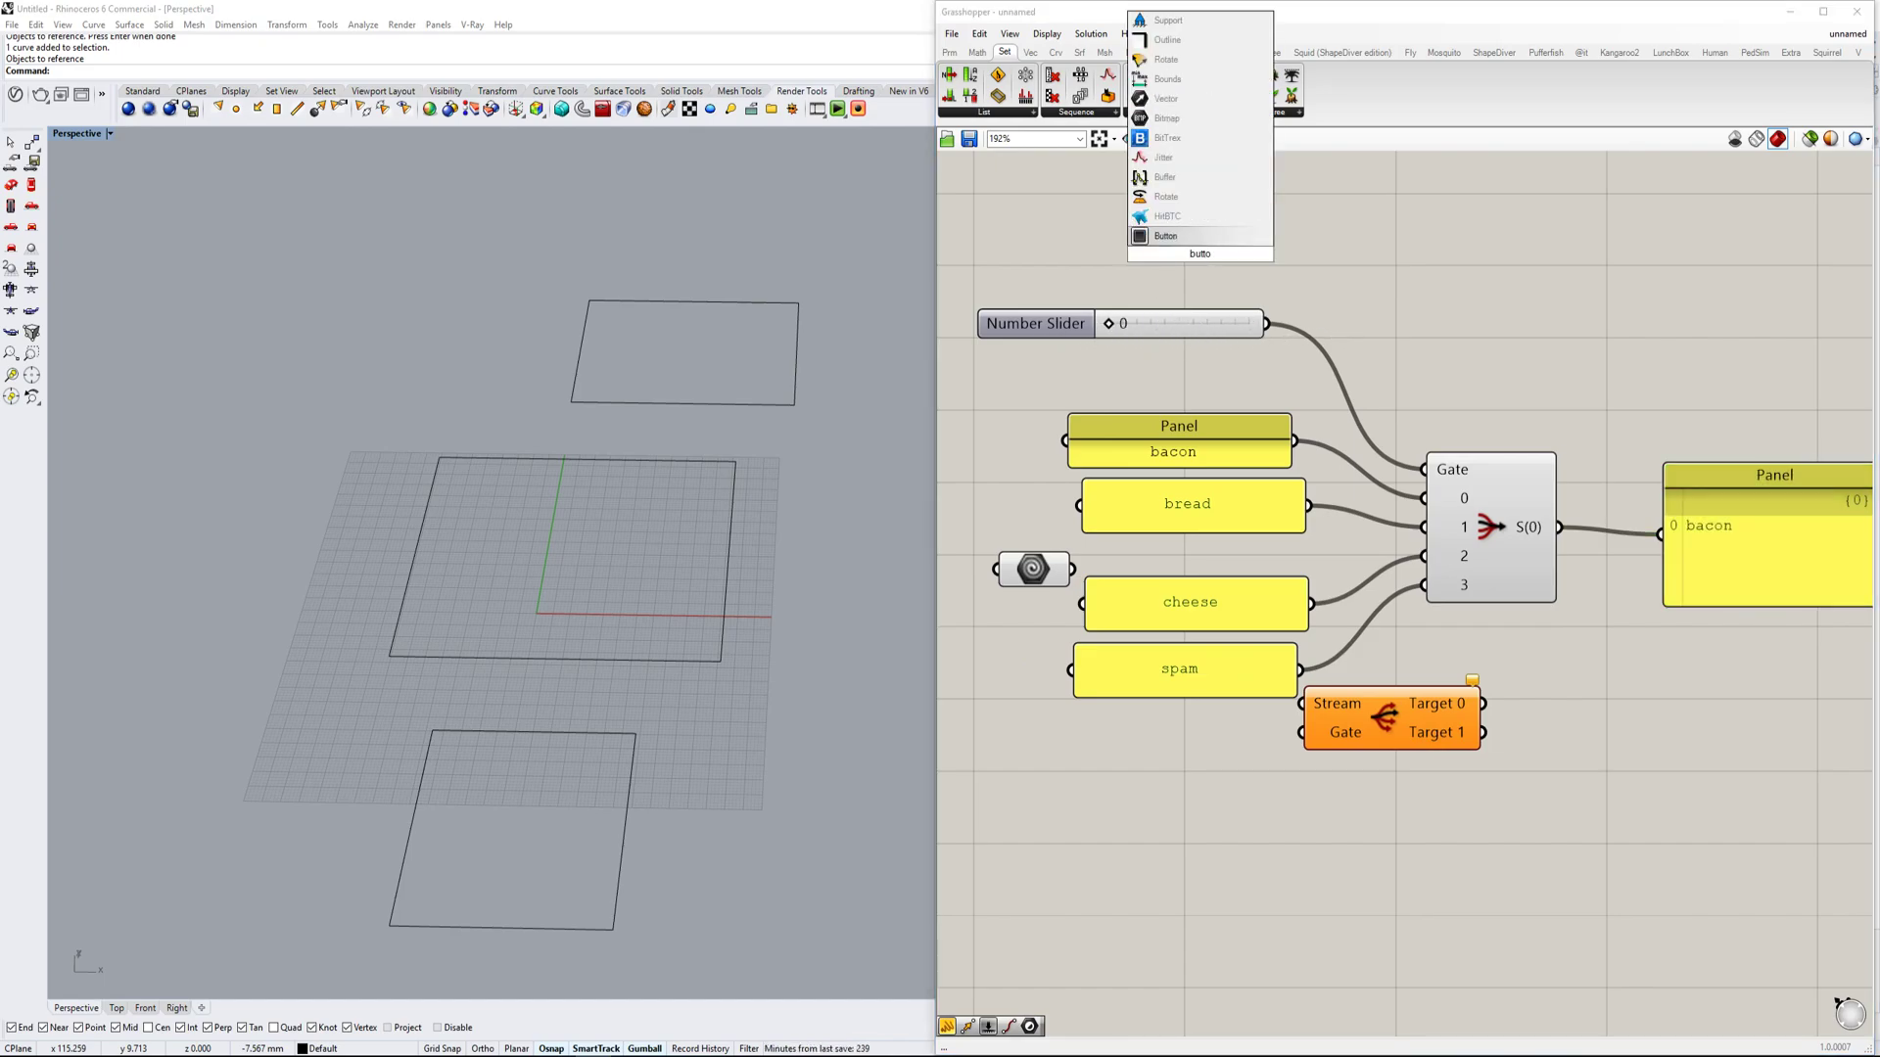
type("n toggle")
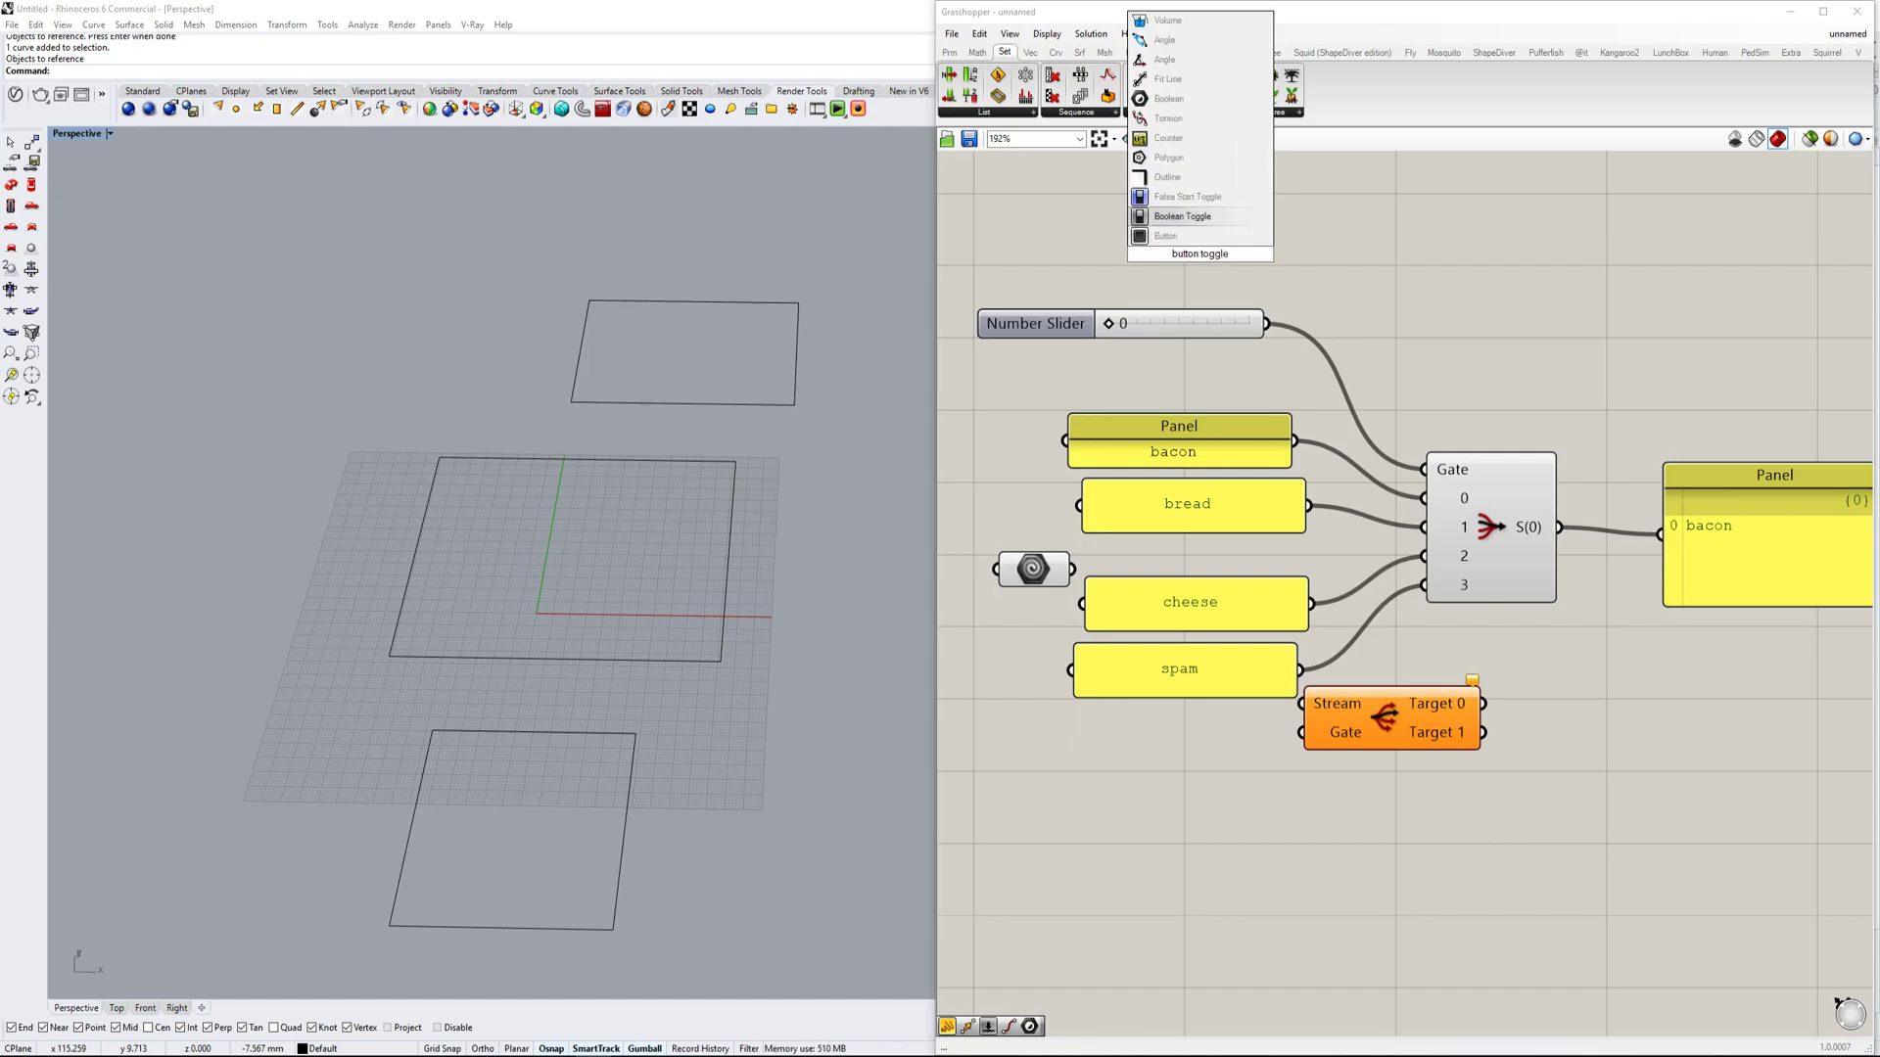
key("Return")
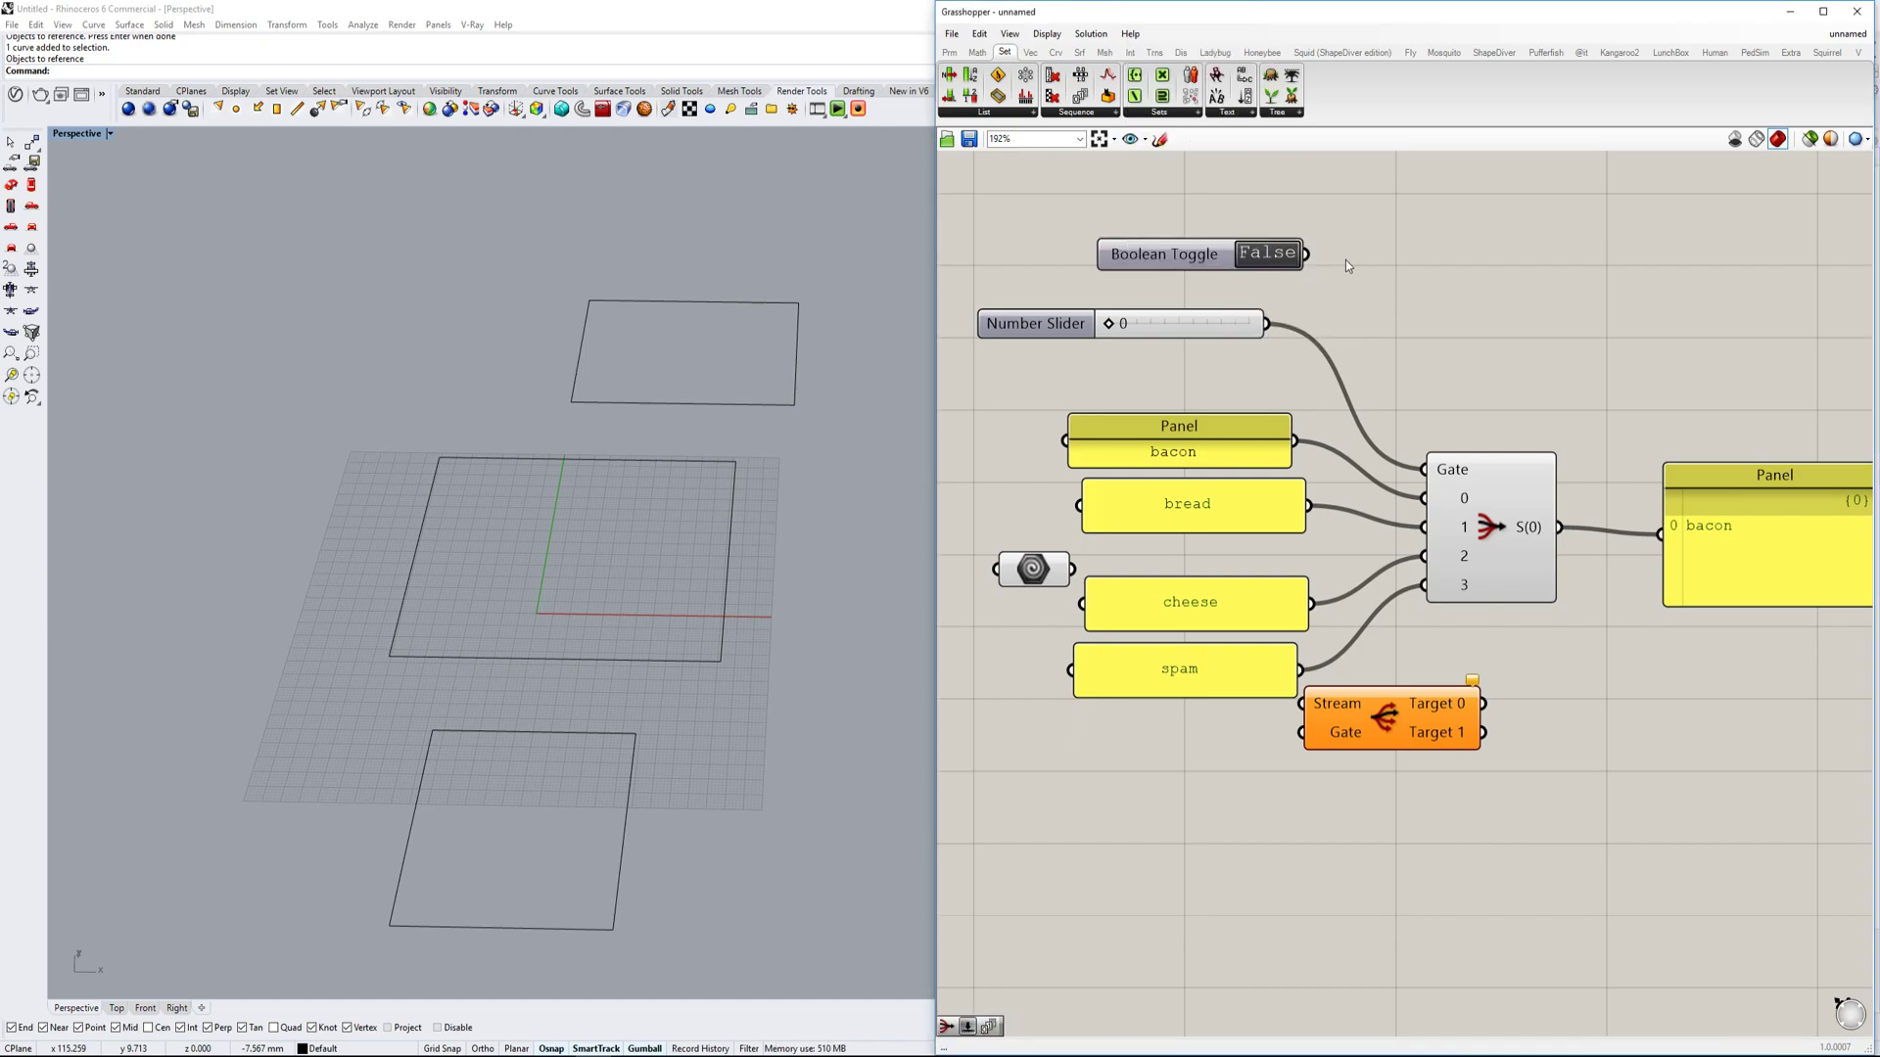
left_click_drag(1306, 254, 1424, 469)
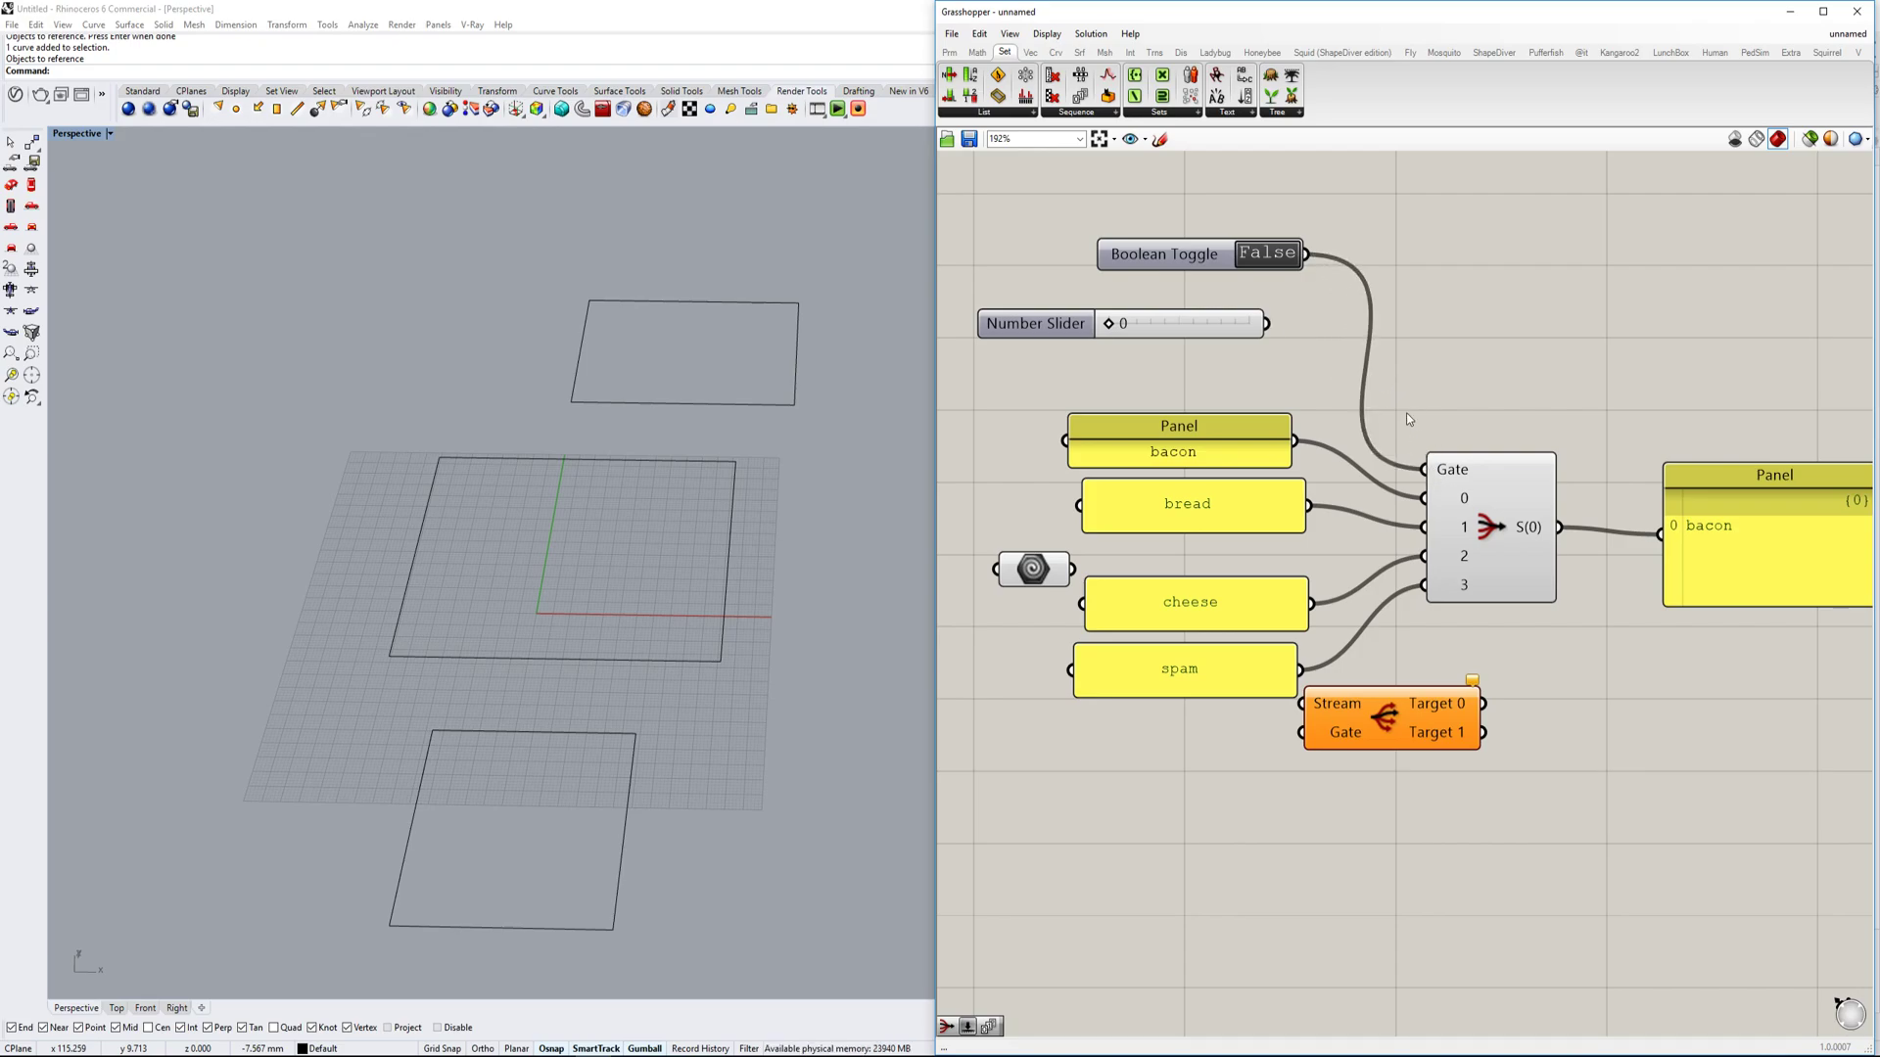
Test the Boolean Toggle between True and False, leave it at False, and reconnect the number slider to the Gate input.
scroll(1290, 263, "up", 3)
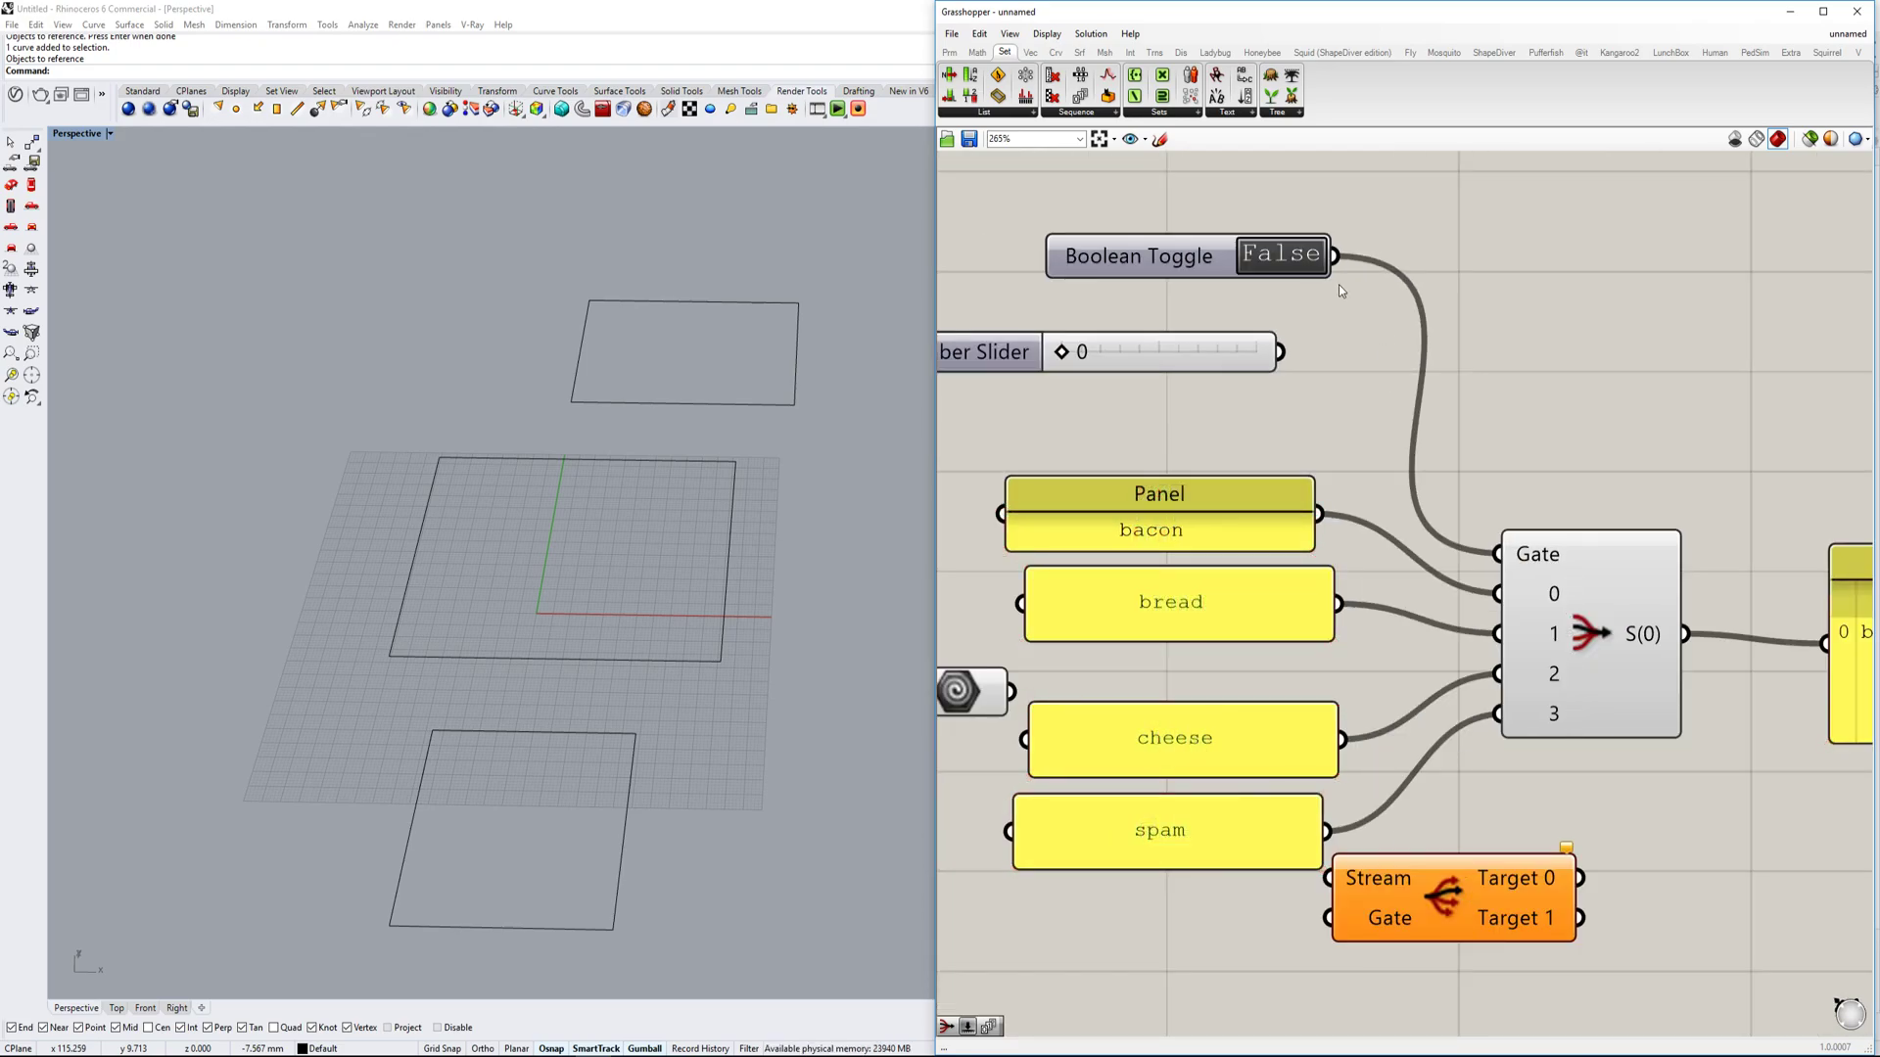
scroll(1279, 331, "down", 3)
scroll(1272, 309, "up", 1)
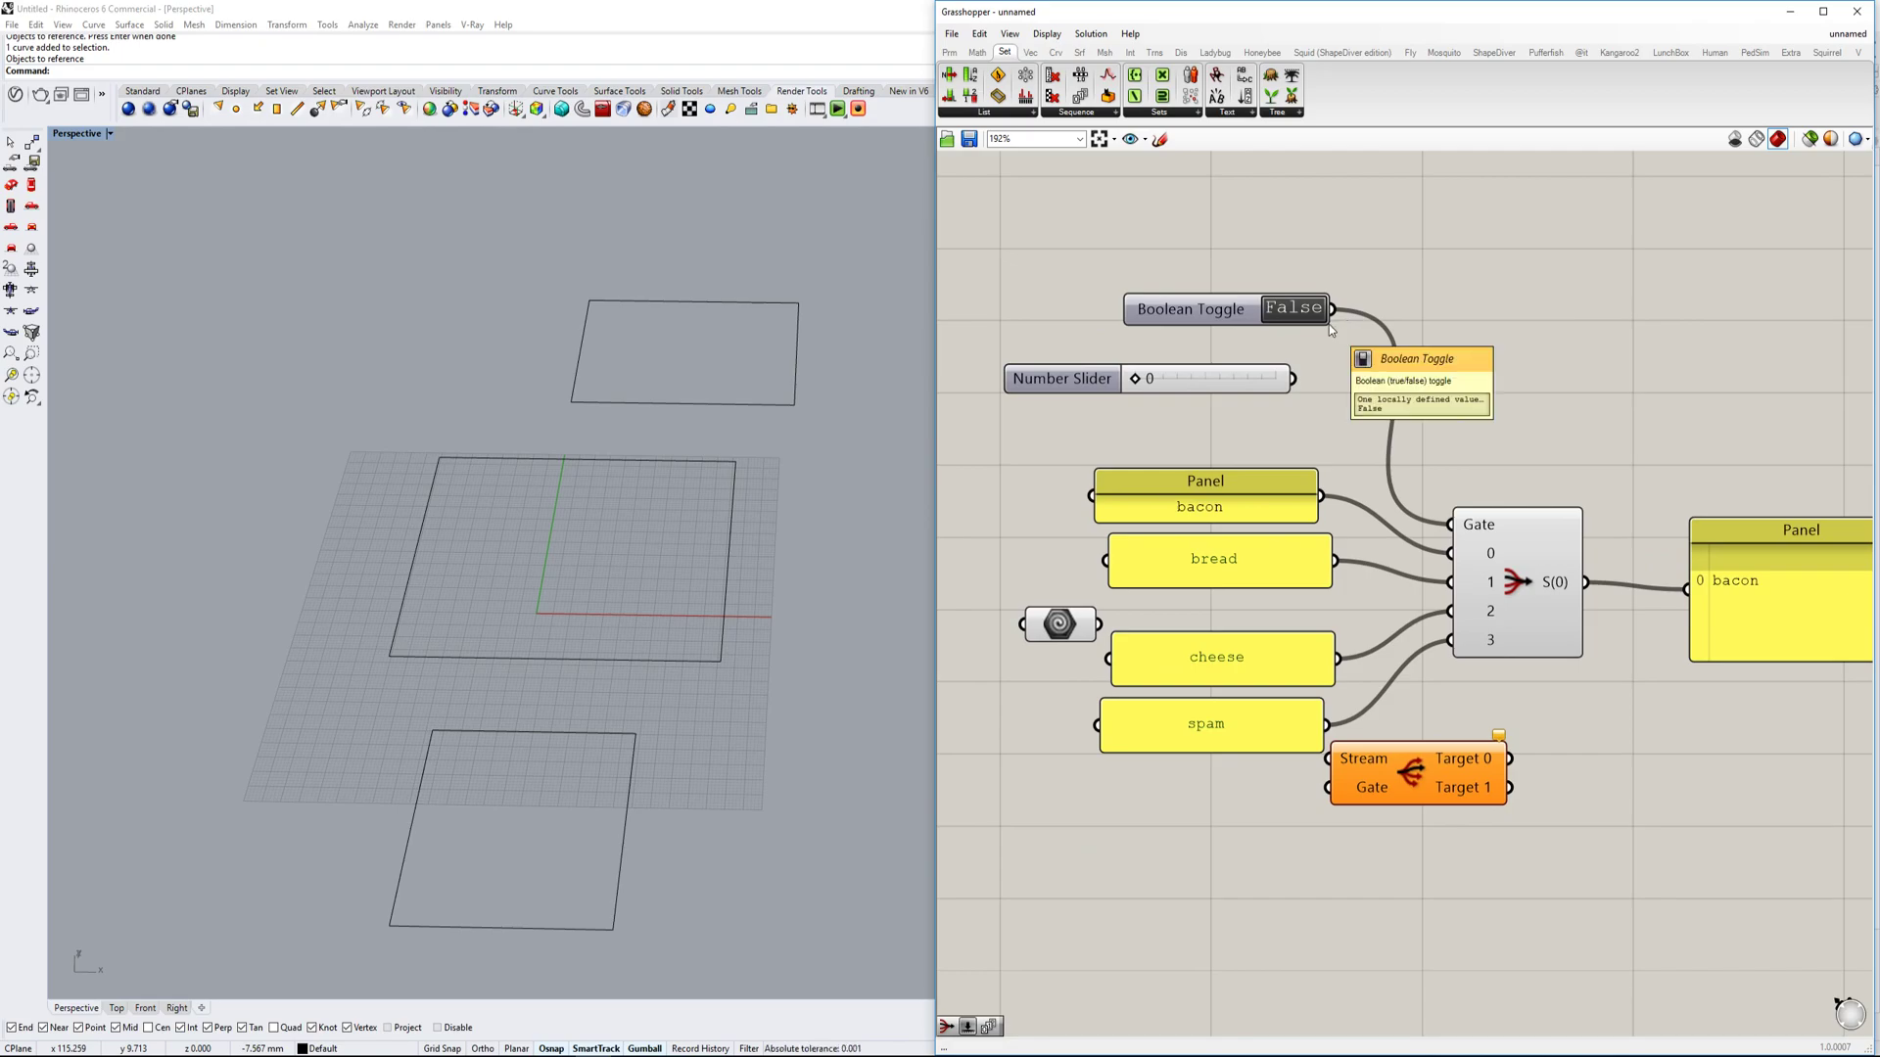
left_click(1310, 316)
left_click(1310, 316)
left_click(1309, 316)
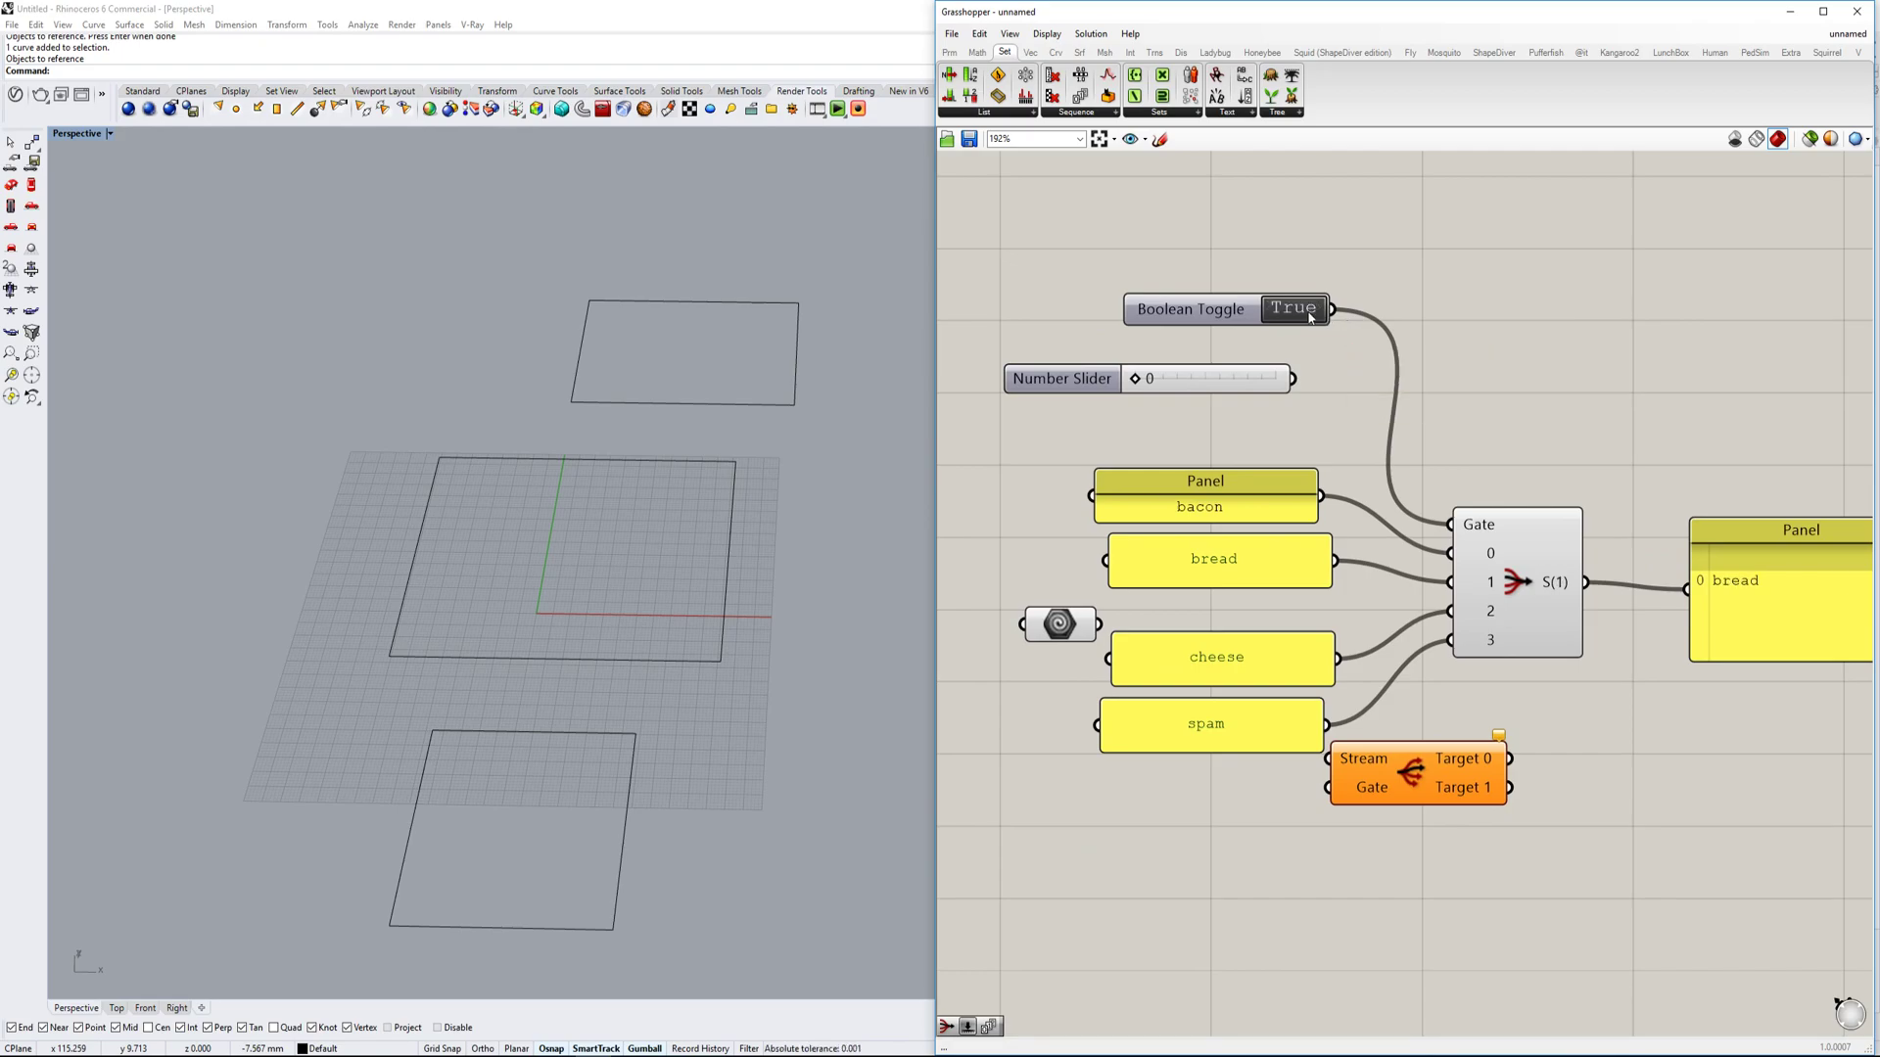
left_click(1309, 317)
left_click_drag(1293, 379, 1450, 525)
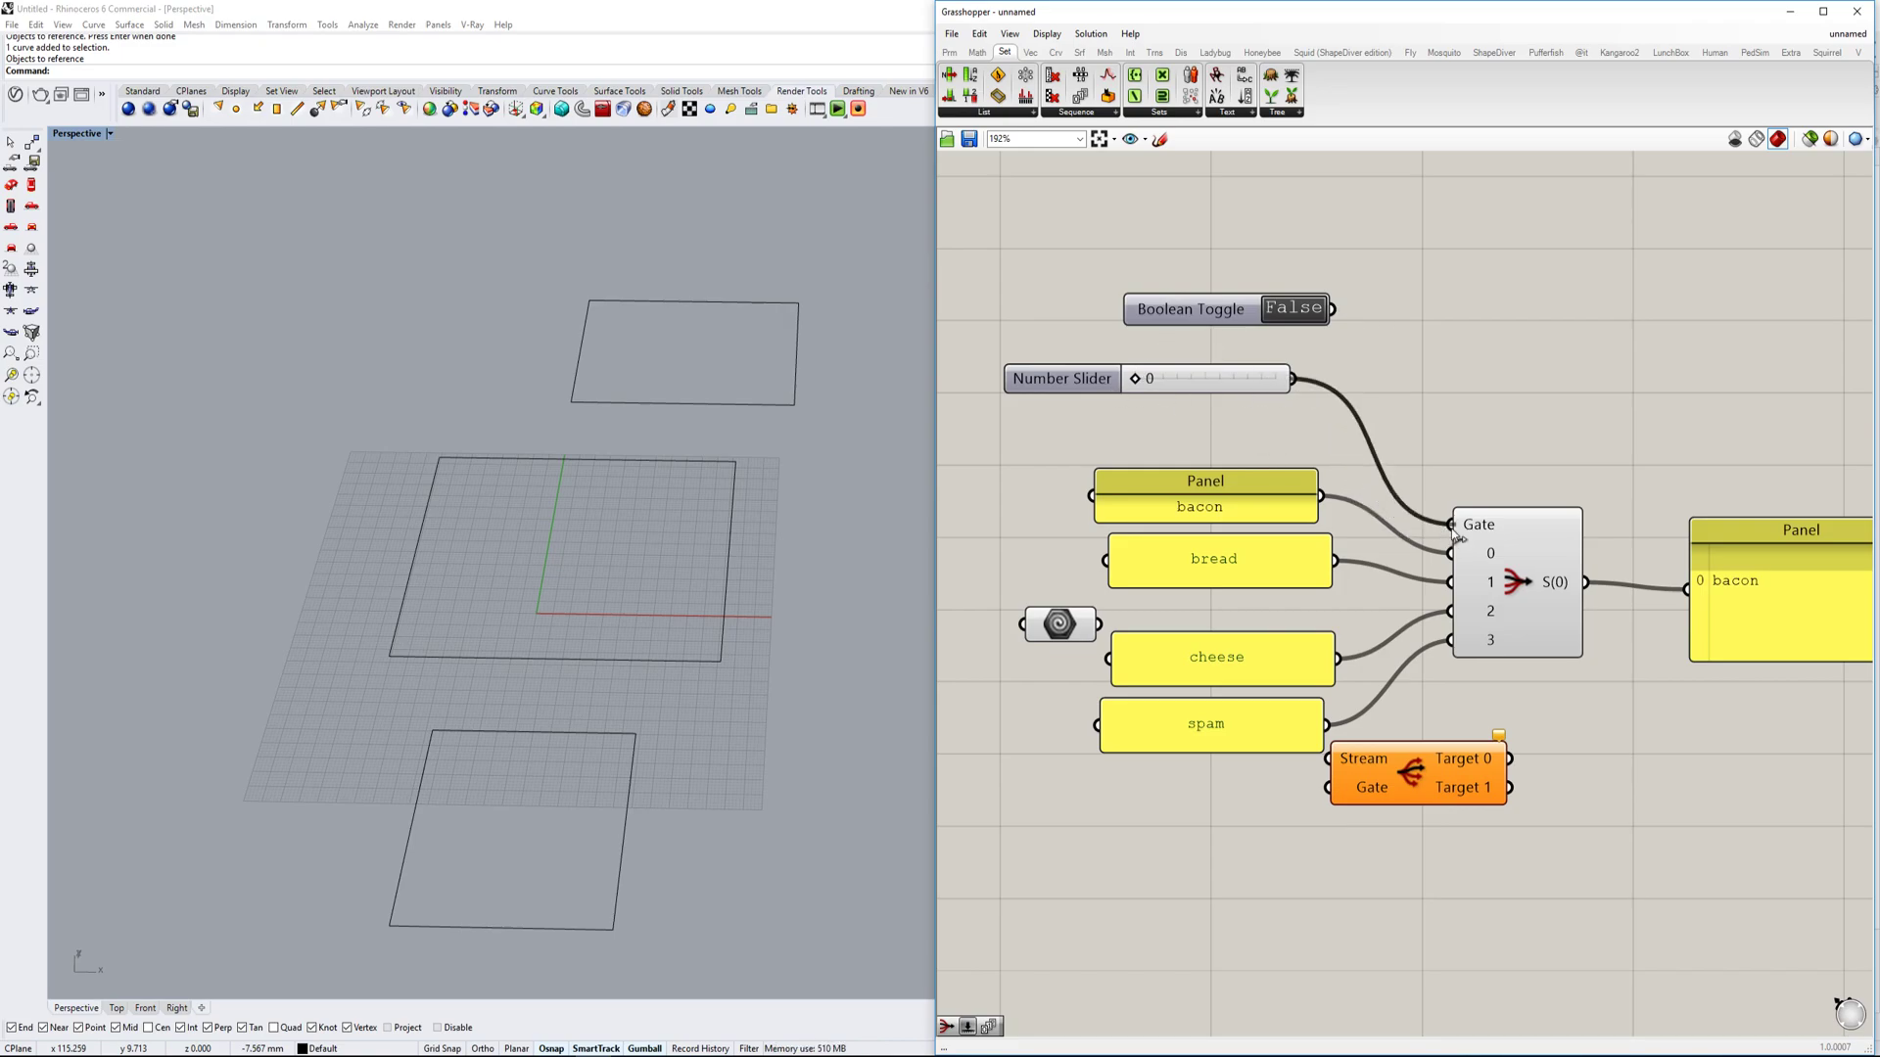
Move the Stream Gate component to open space below the Stream Filter.
mouse_move(1141, 382)
left_mouse_down()
mouse_move(1233, 382)
mouse_move(1136, 382)
left_mouse_up()
scroll(1267, 427, "down", 3)
left_click_drag(1292, 600, 1424, 666)
scroll(1370, 624, "up", 3)
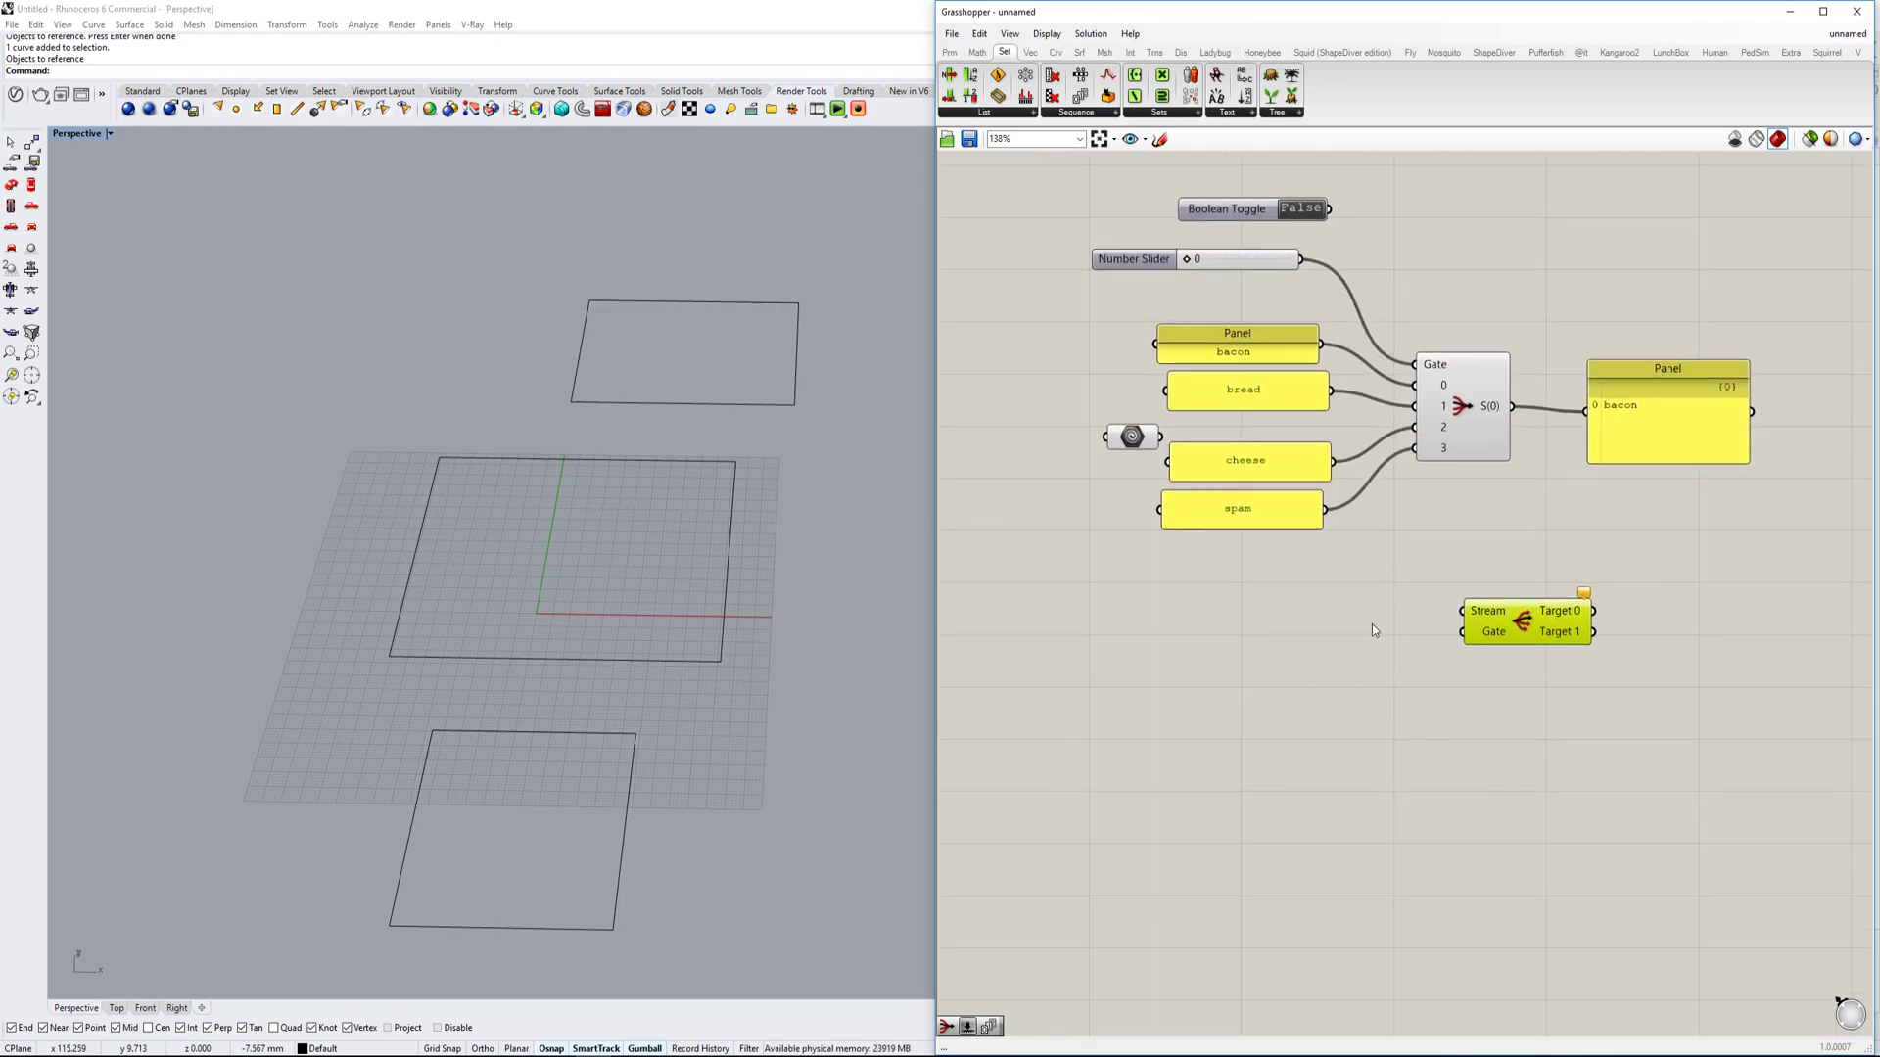
scroll(1547, 618, "up", 3)
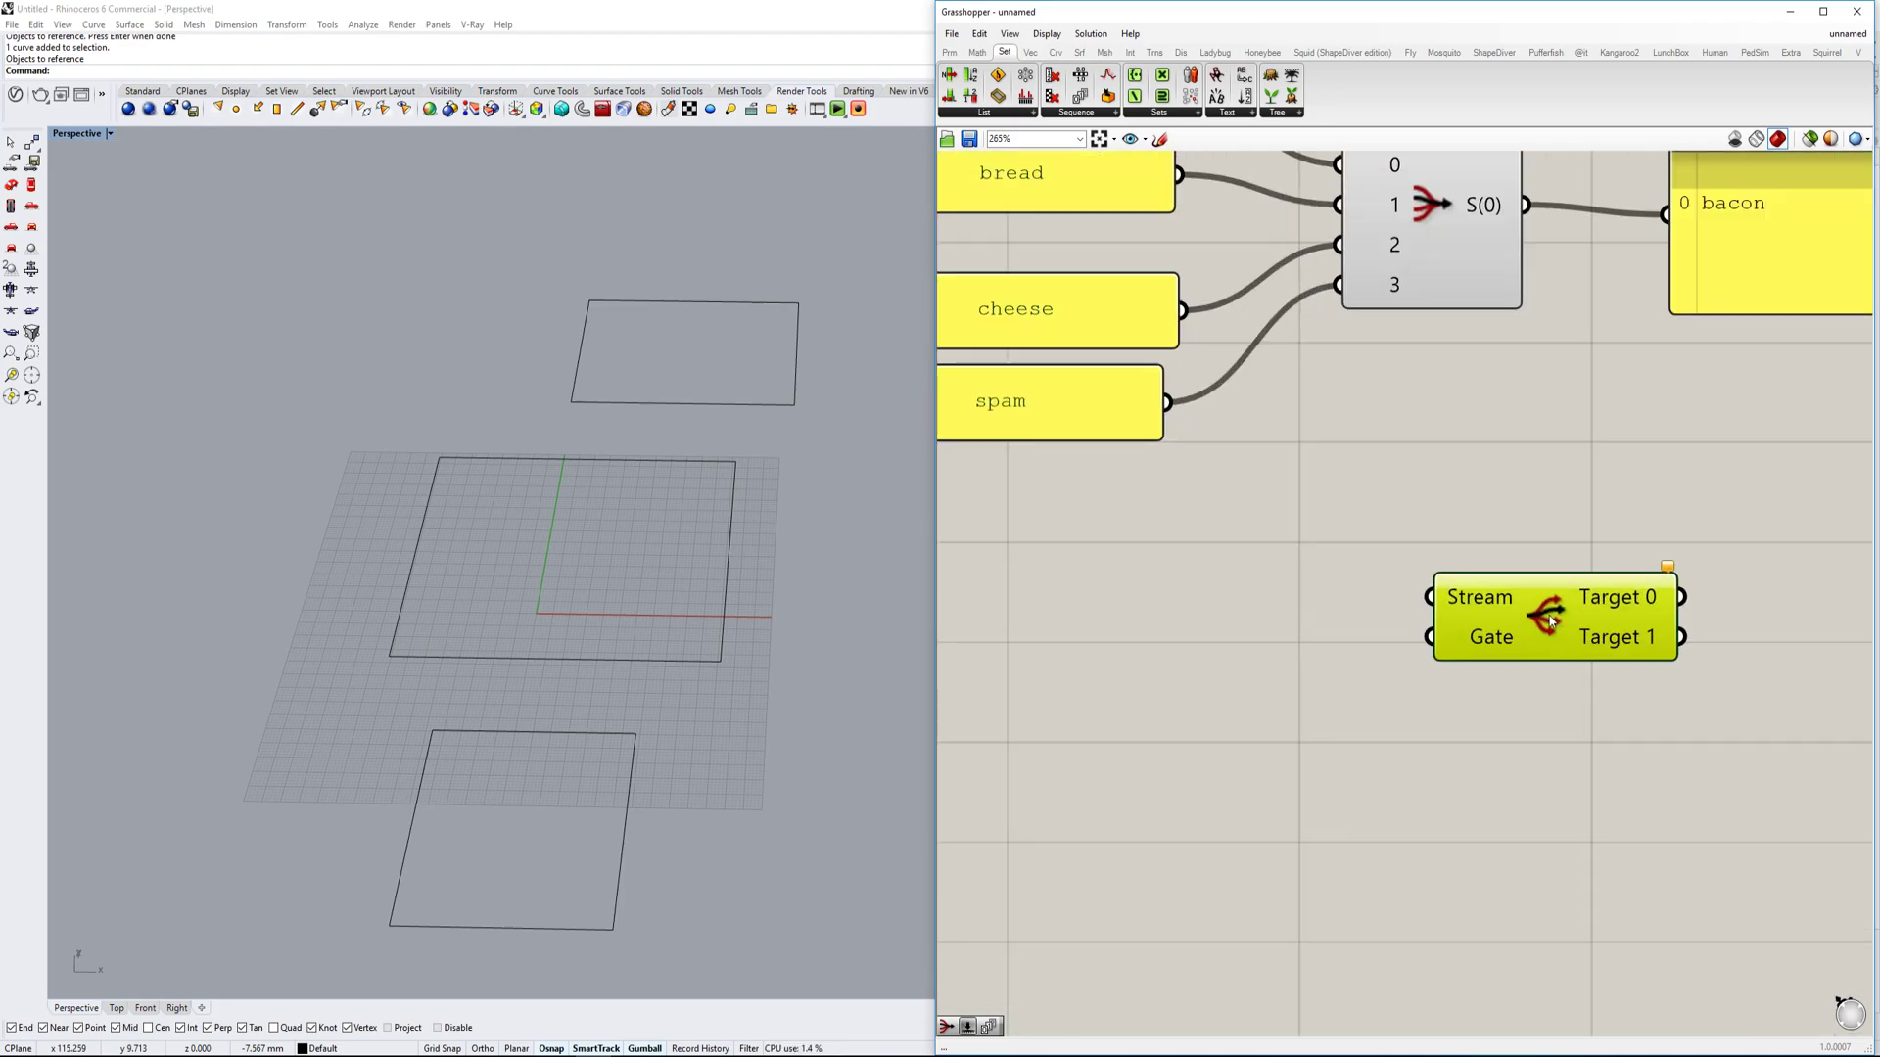
scroll(1550, 620, "down", 4)
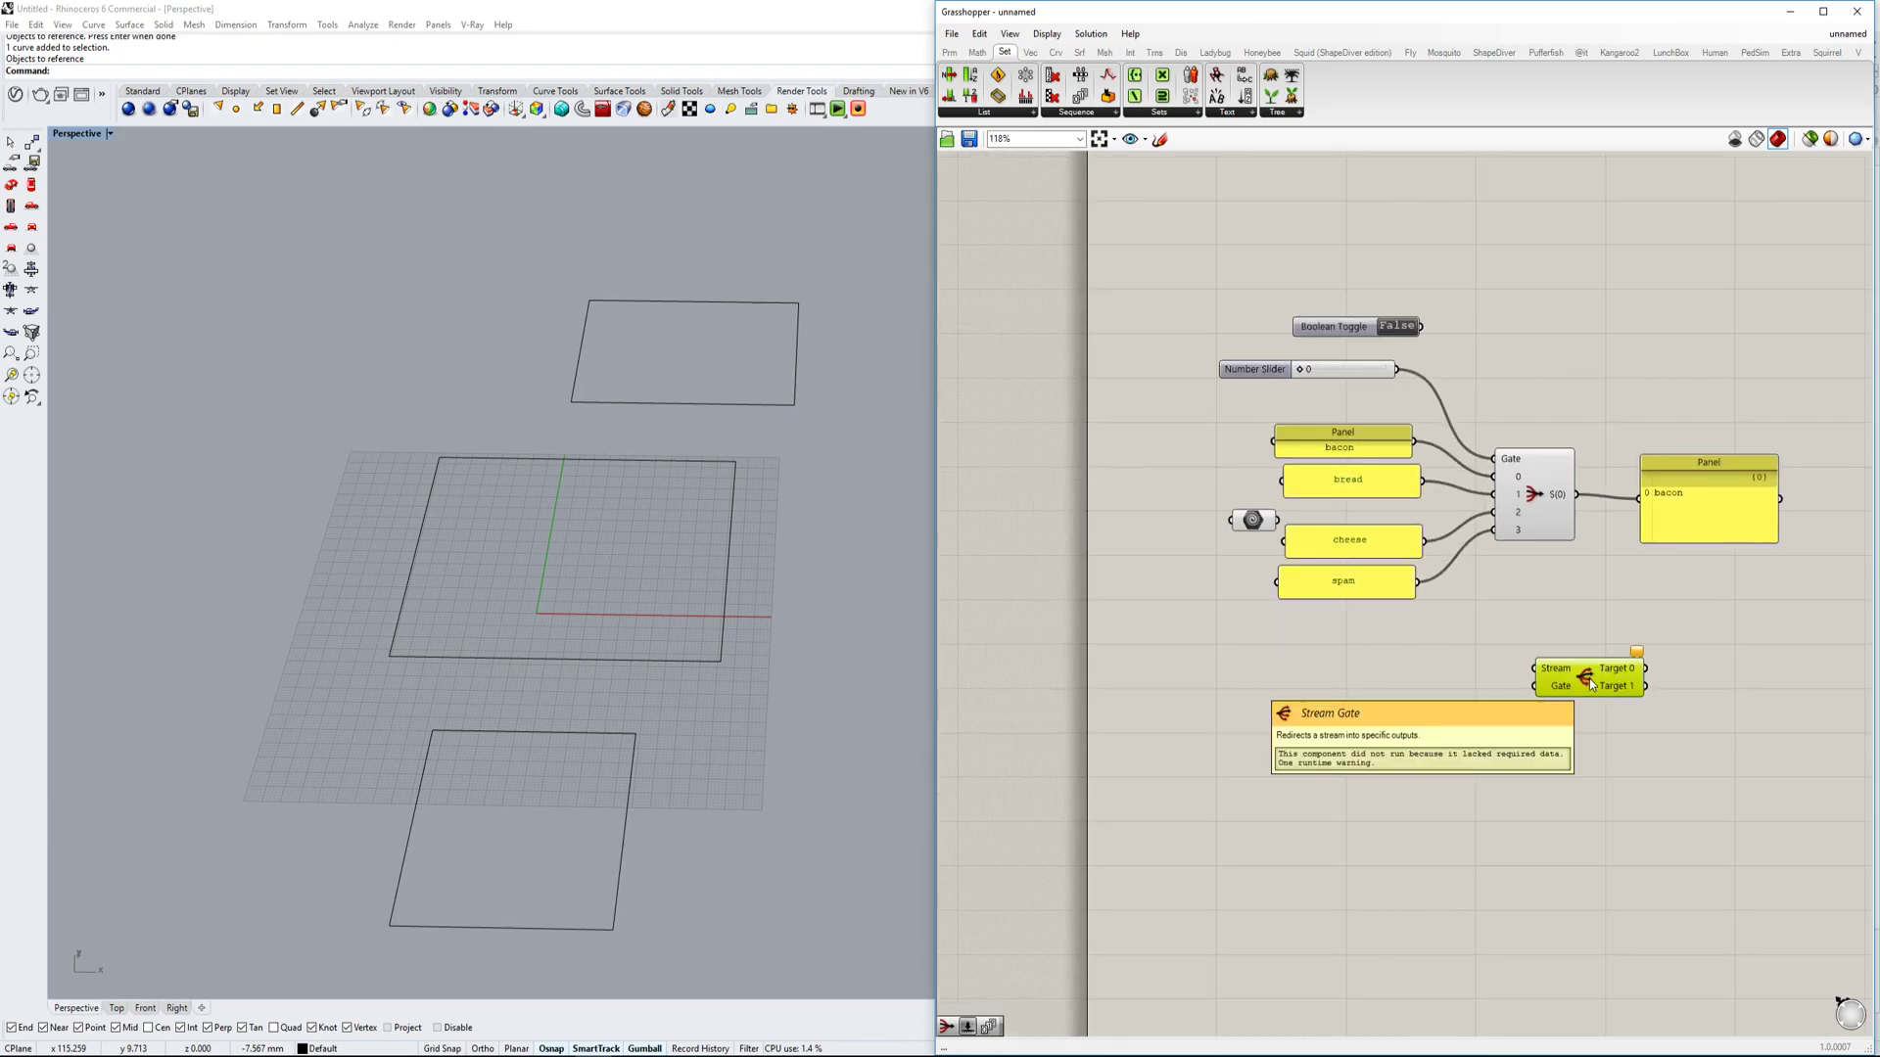
scroll(1605, 692, "up", 1)
scroll(1607, 691, "down", 1)
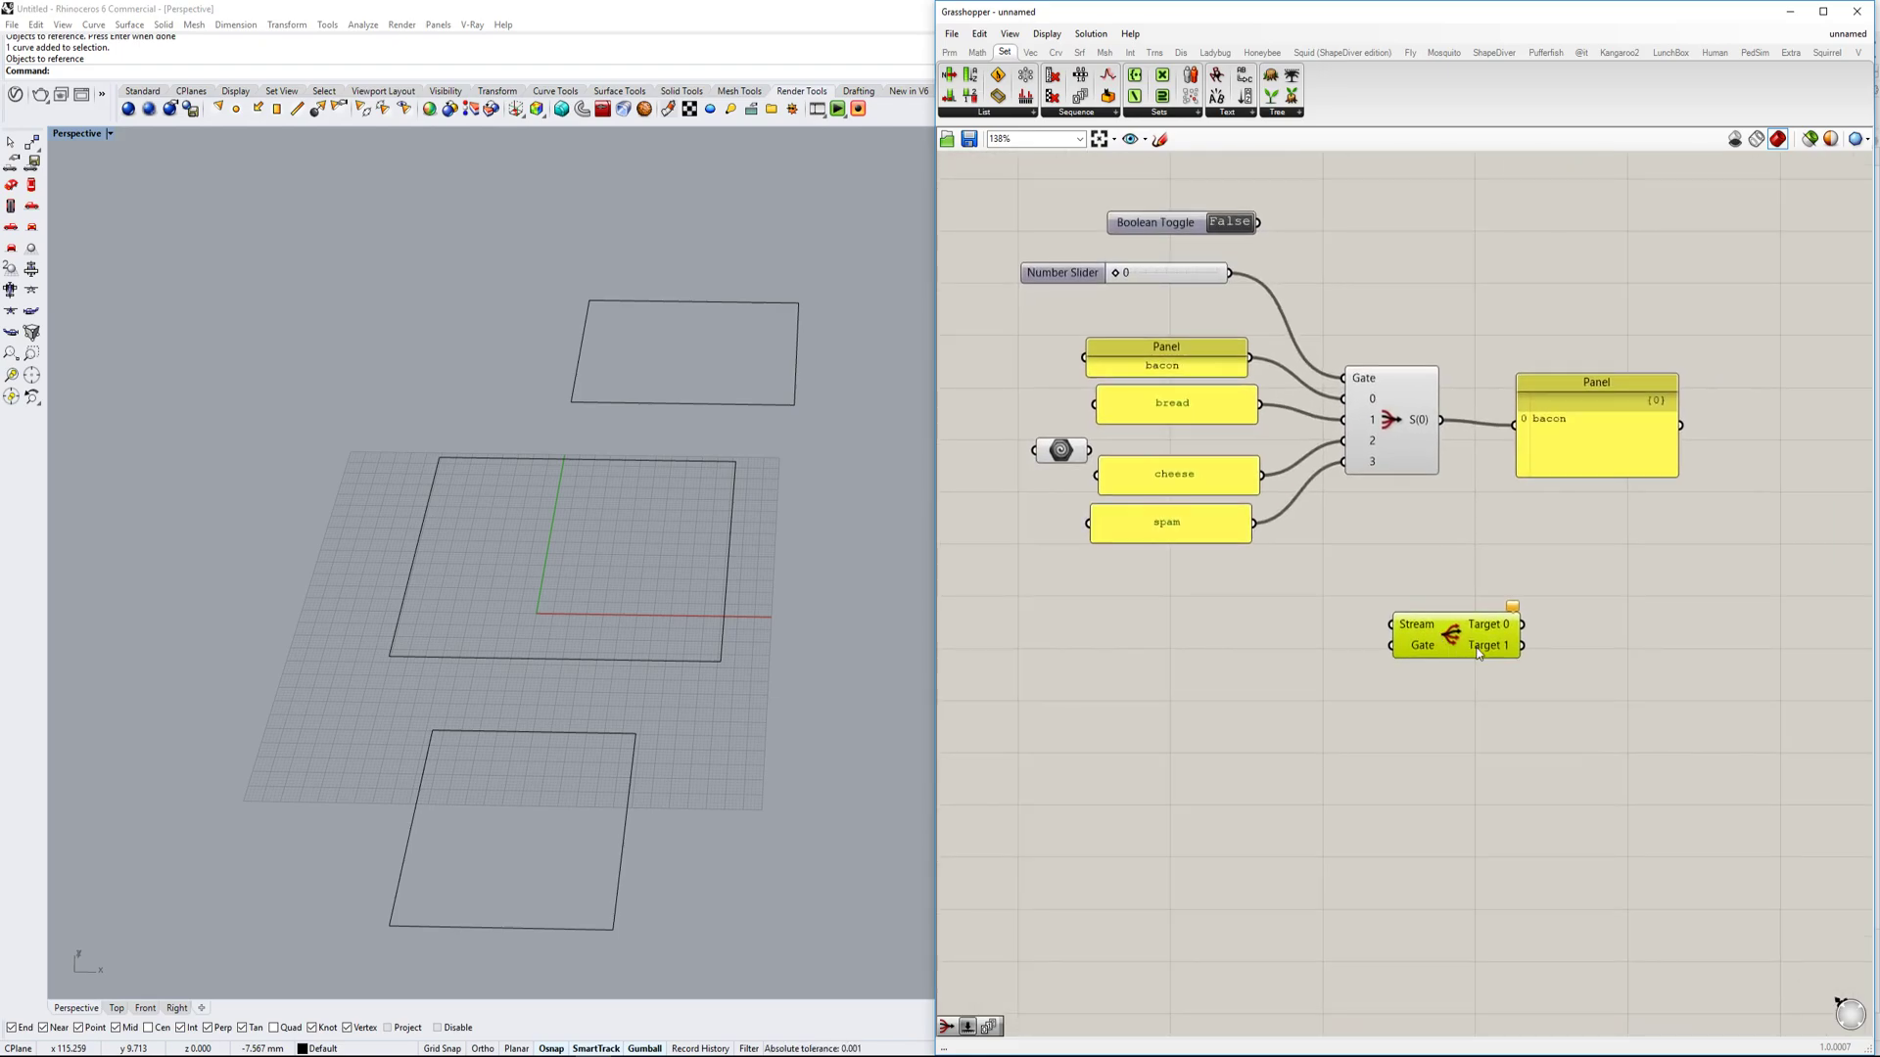
right_click_drag(1157, 682, 1203, 677)
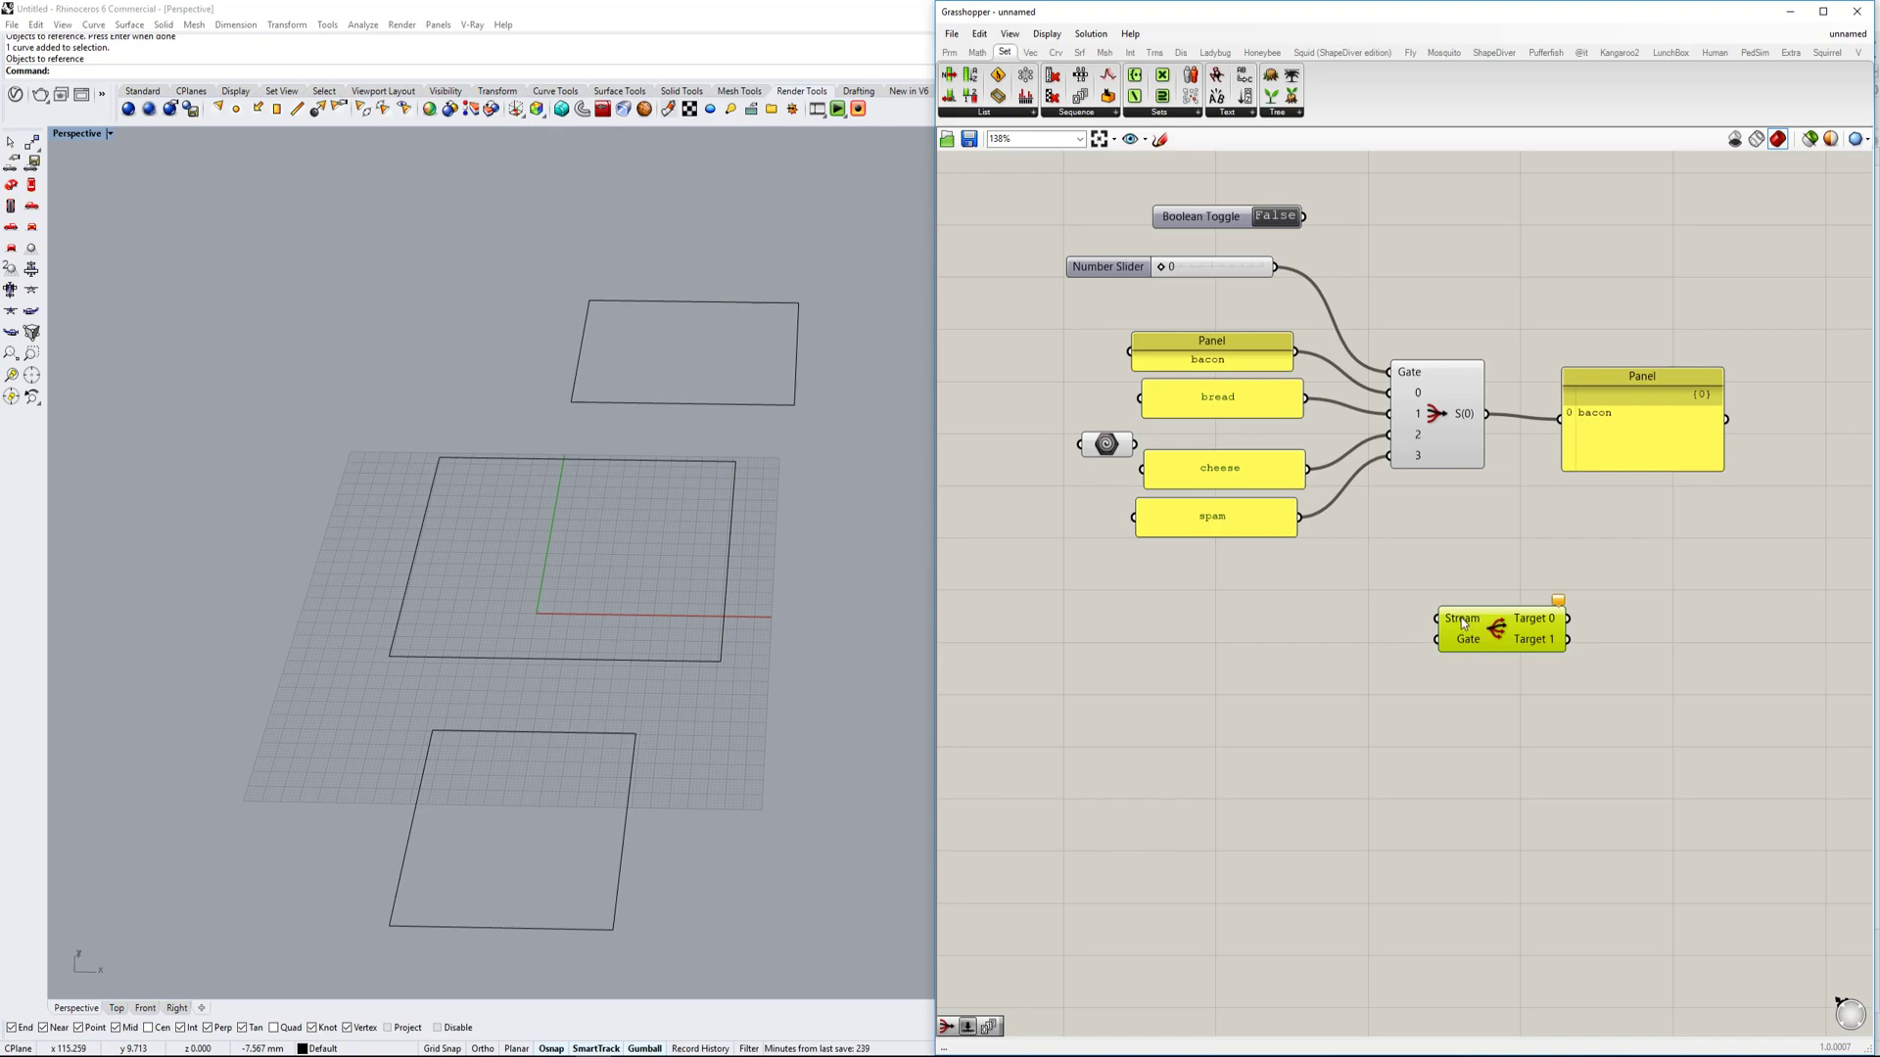
Add a Merge component with the cheese and spam panels connected to D1 and D2, and duplicate it.
double_click(1245, 632)
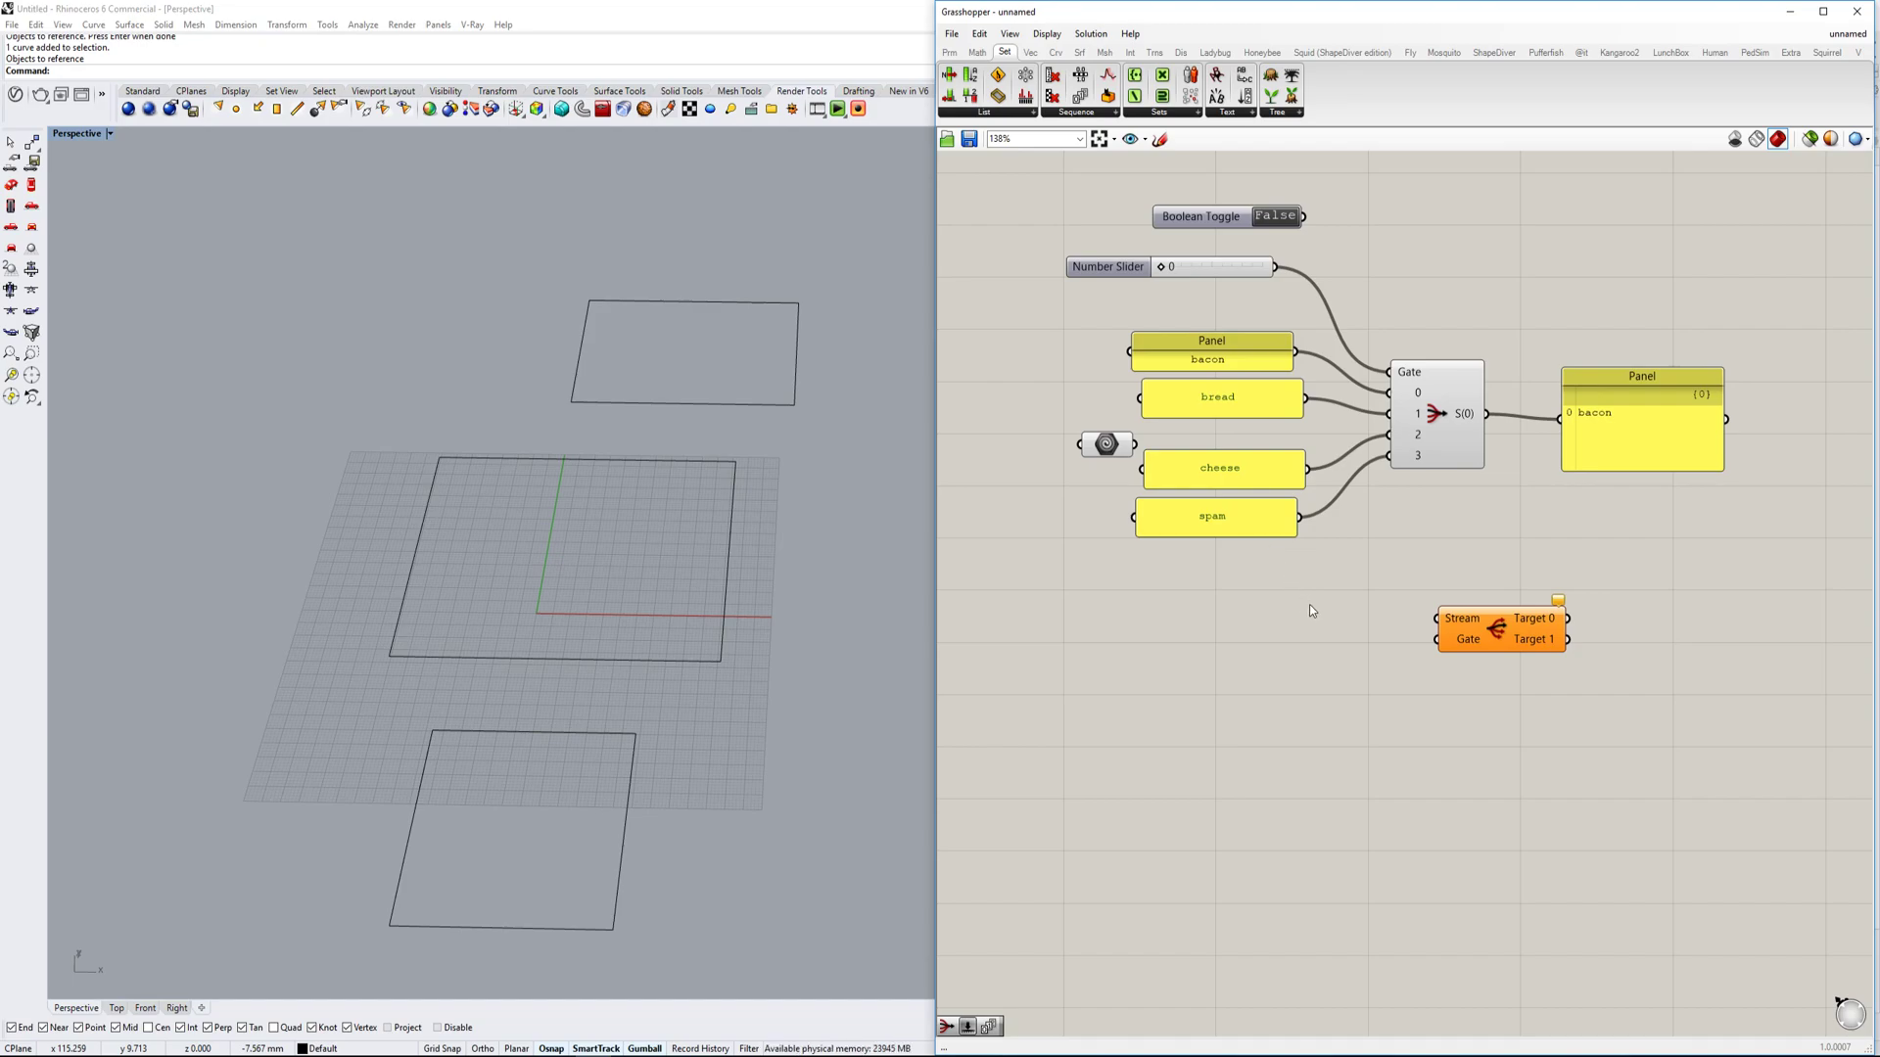
type("ner")
key("BackSpace")
key("BackSpace")
key("BackSpace")
type("mer")
key("Return")
left_click_drag(1341, 627, 1376, 575)
left_click_drag(1308, 469, 1463, 540)
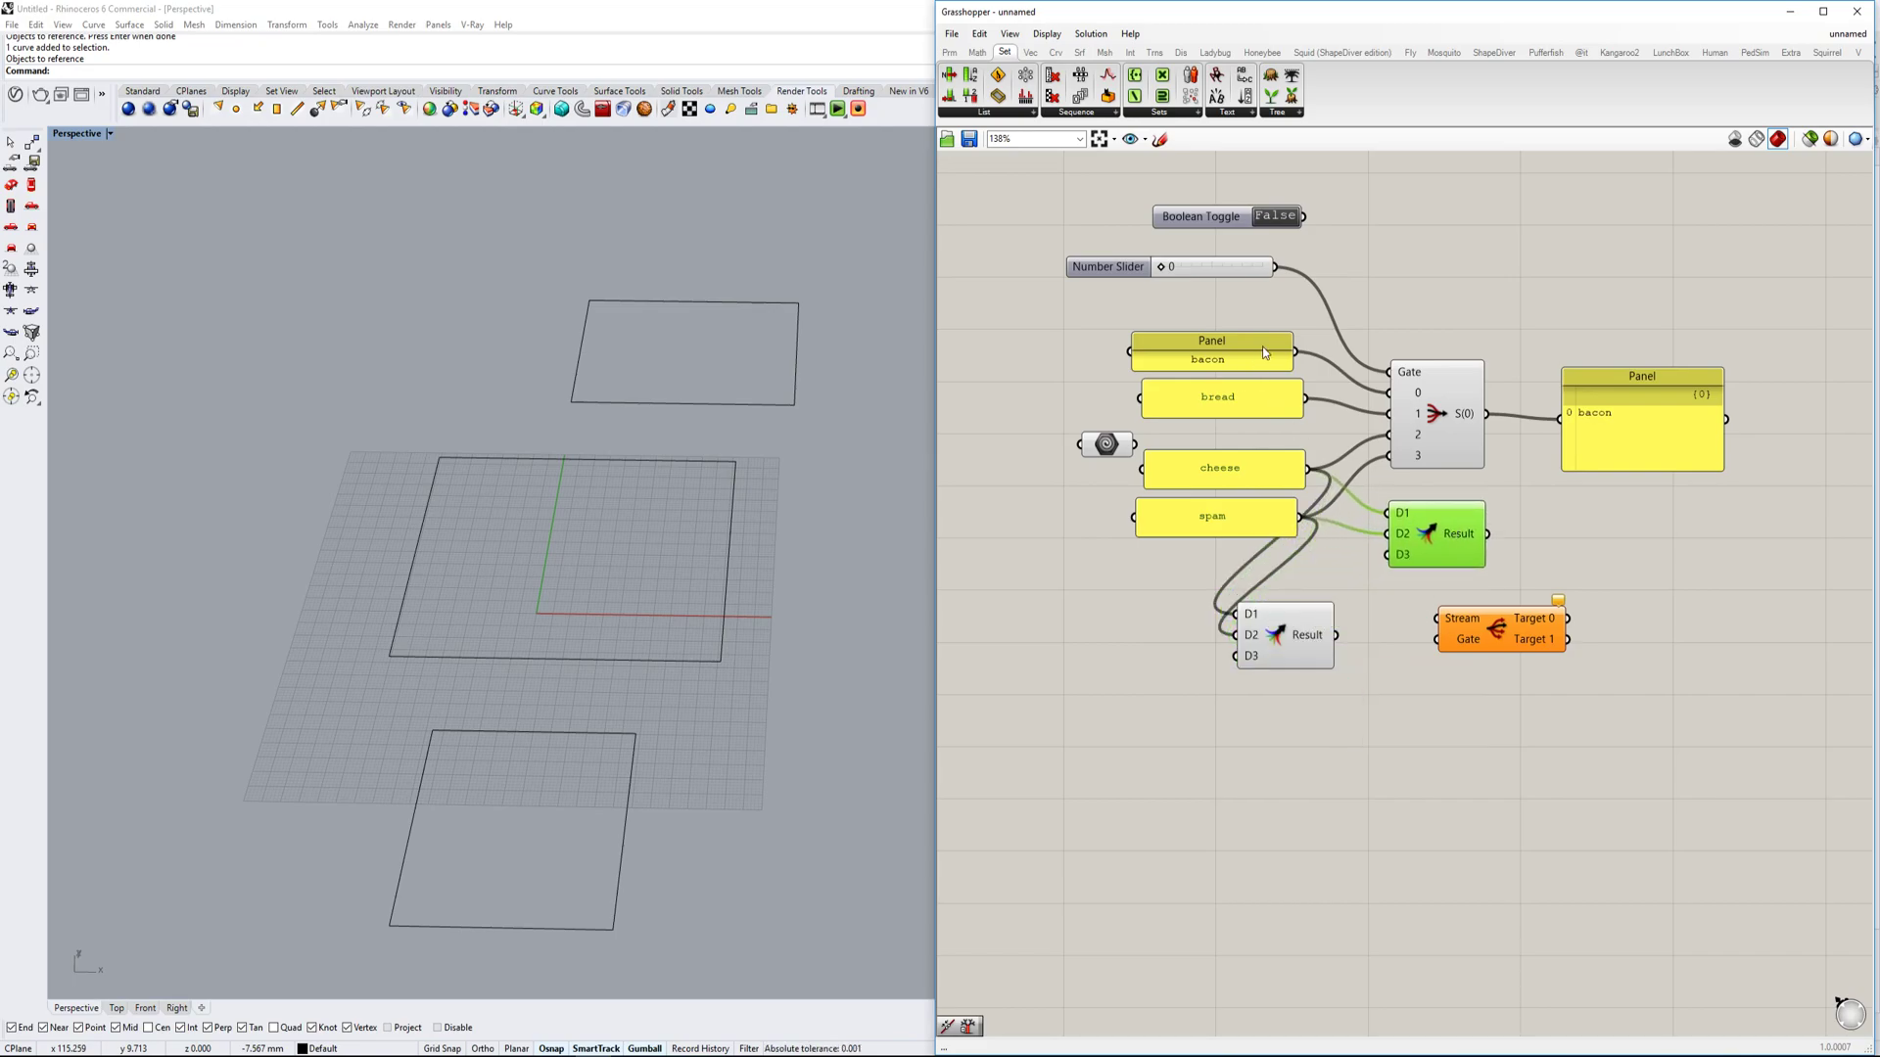
Connect the bacon and bread panels to D1 and D2 of the upper Merge, and reposition the lower Merge and the Stream Gate.
left_click_drag(1298, 351, 1394, 514)
left_click_drag(1306, 398, 1390, 535)
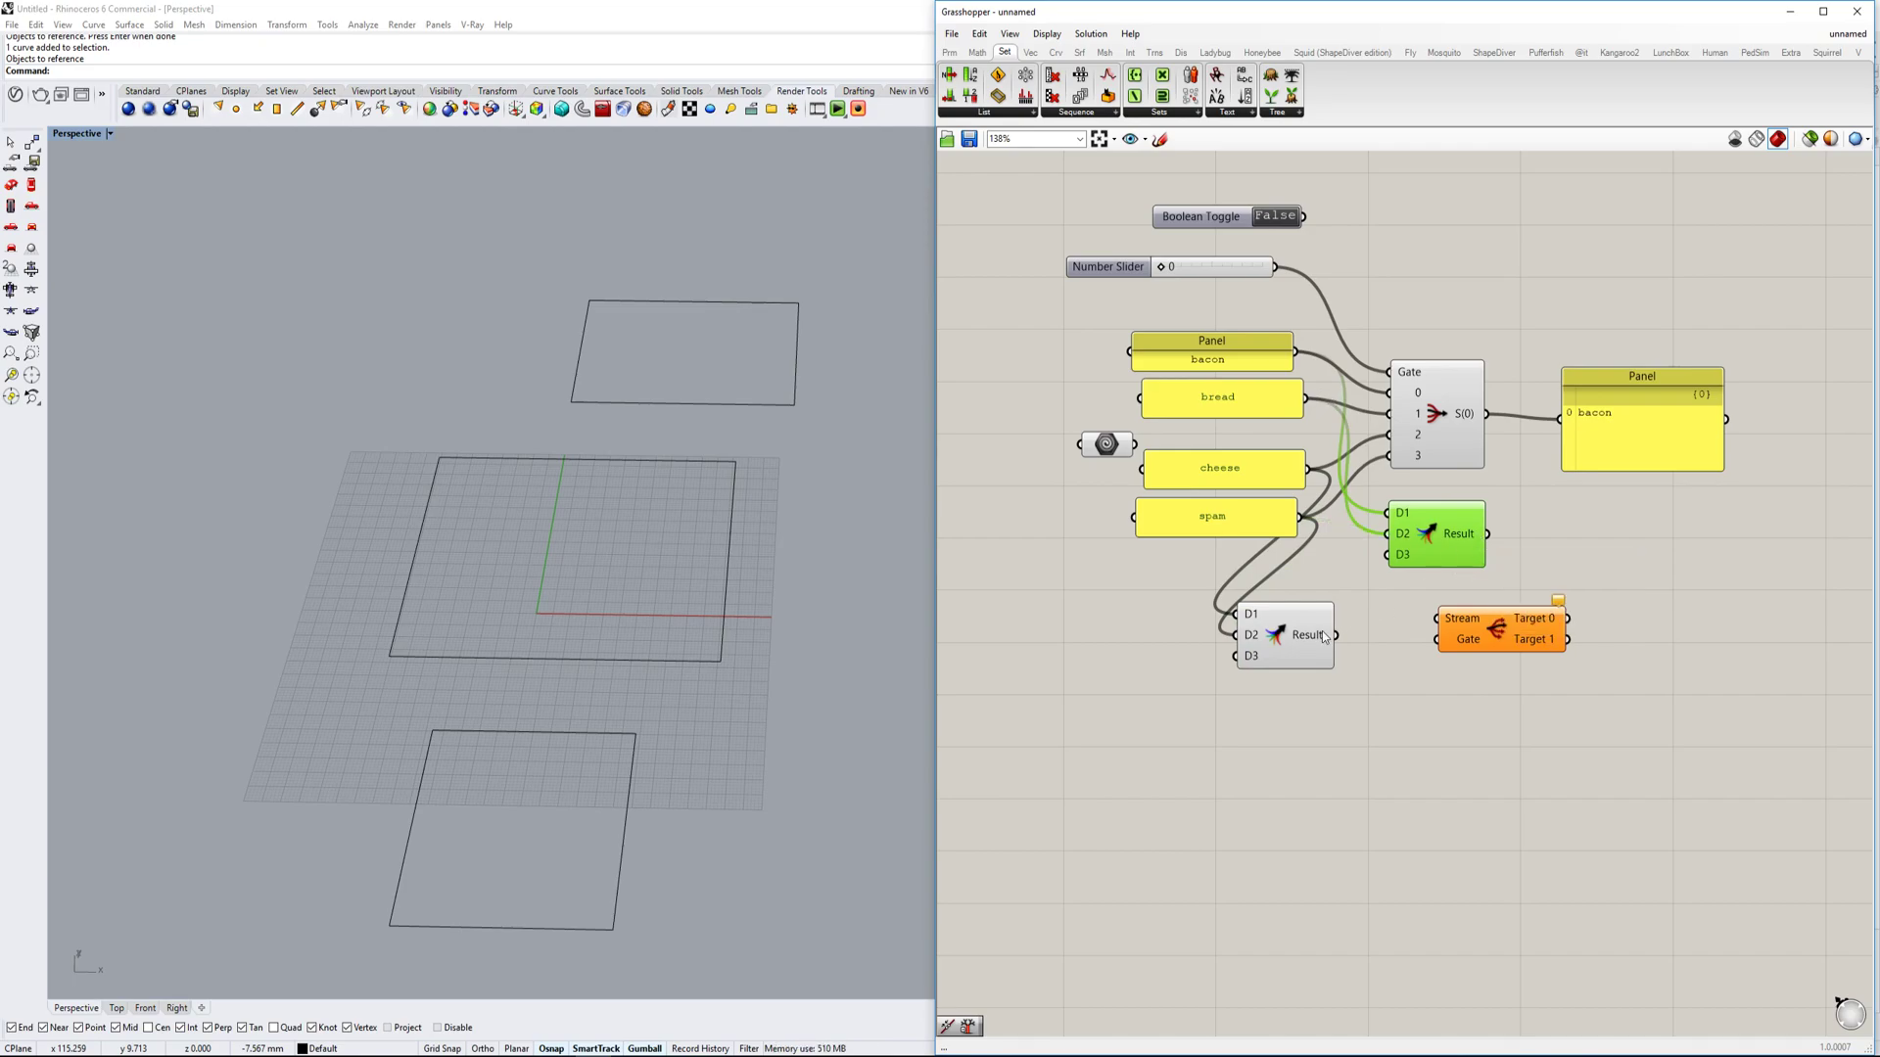
mouse_move(1325, 640)
left_click_drag(1333, 635, 1331, 673)
left_click_drag(1271, 645, 1292, 666)
scroll(1356, 652, "up", 2)
right_click_drag(1426, 651, 1352, 672)
left_click_drag(1493, 658, 1597, 661)
right_click_drag(1430, 582, 1372, 634)
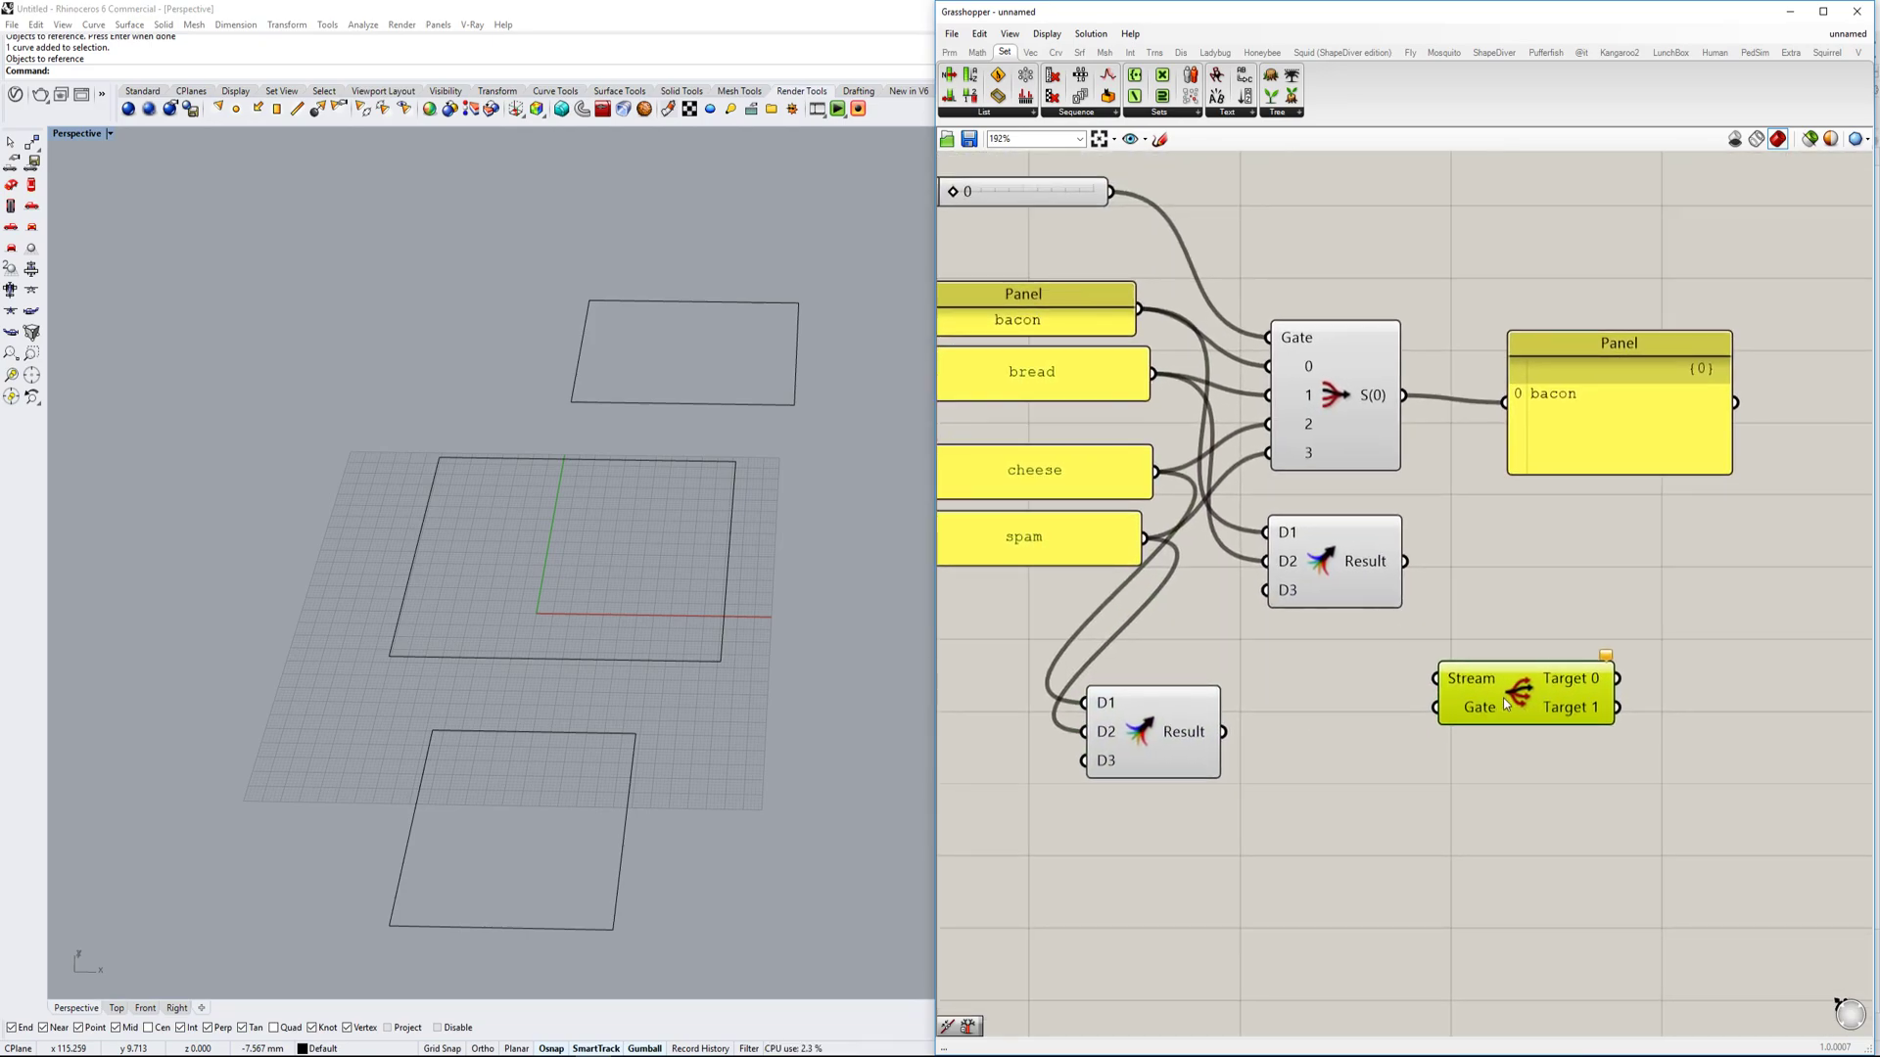
left_click_drag(1151, 757, 1340, 724)
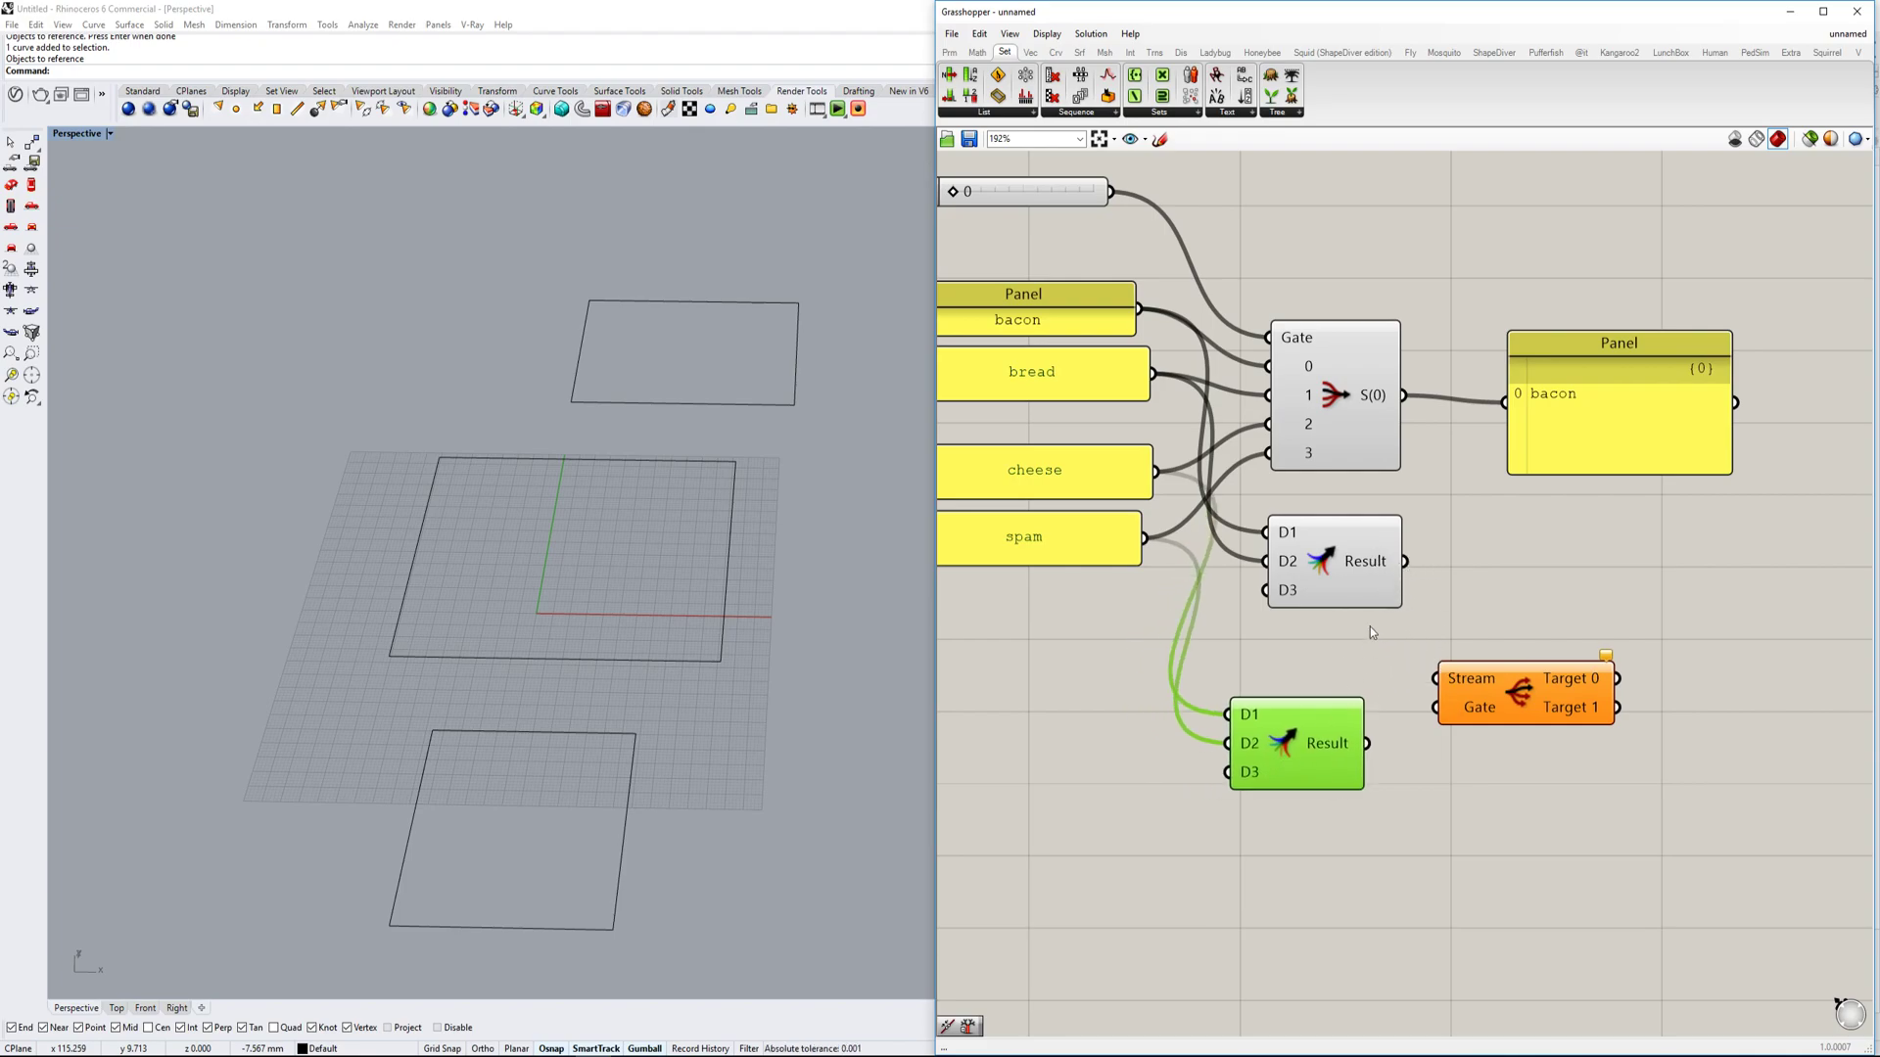
Transfer the bacon and bread wires to the lower Merge's D3 and D4 inputs and delete the upper Merge.
left_click_drag(1271, 538, 1244, 773, "ctrl+shift")
left_click_drag(1270, 566, 1349, 742, "ctrl+shift")
left_click(1308, 579)
key("Delete")
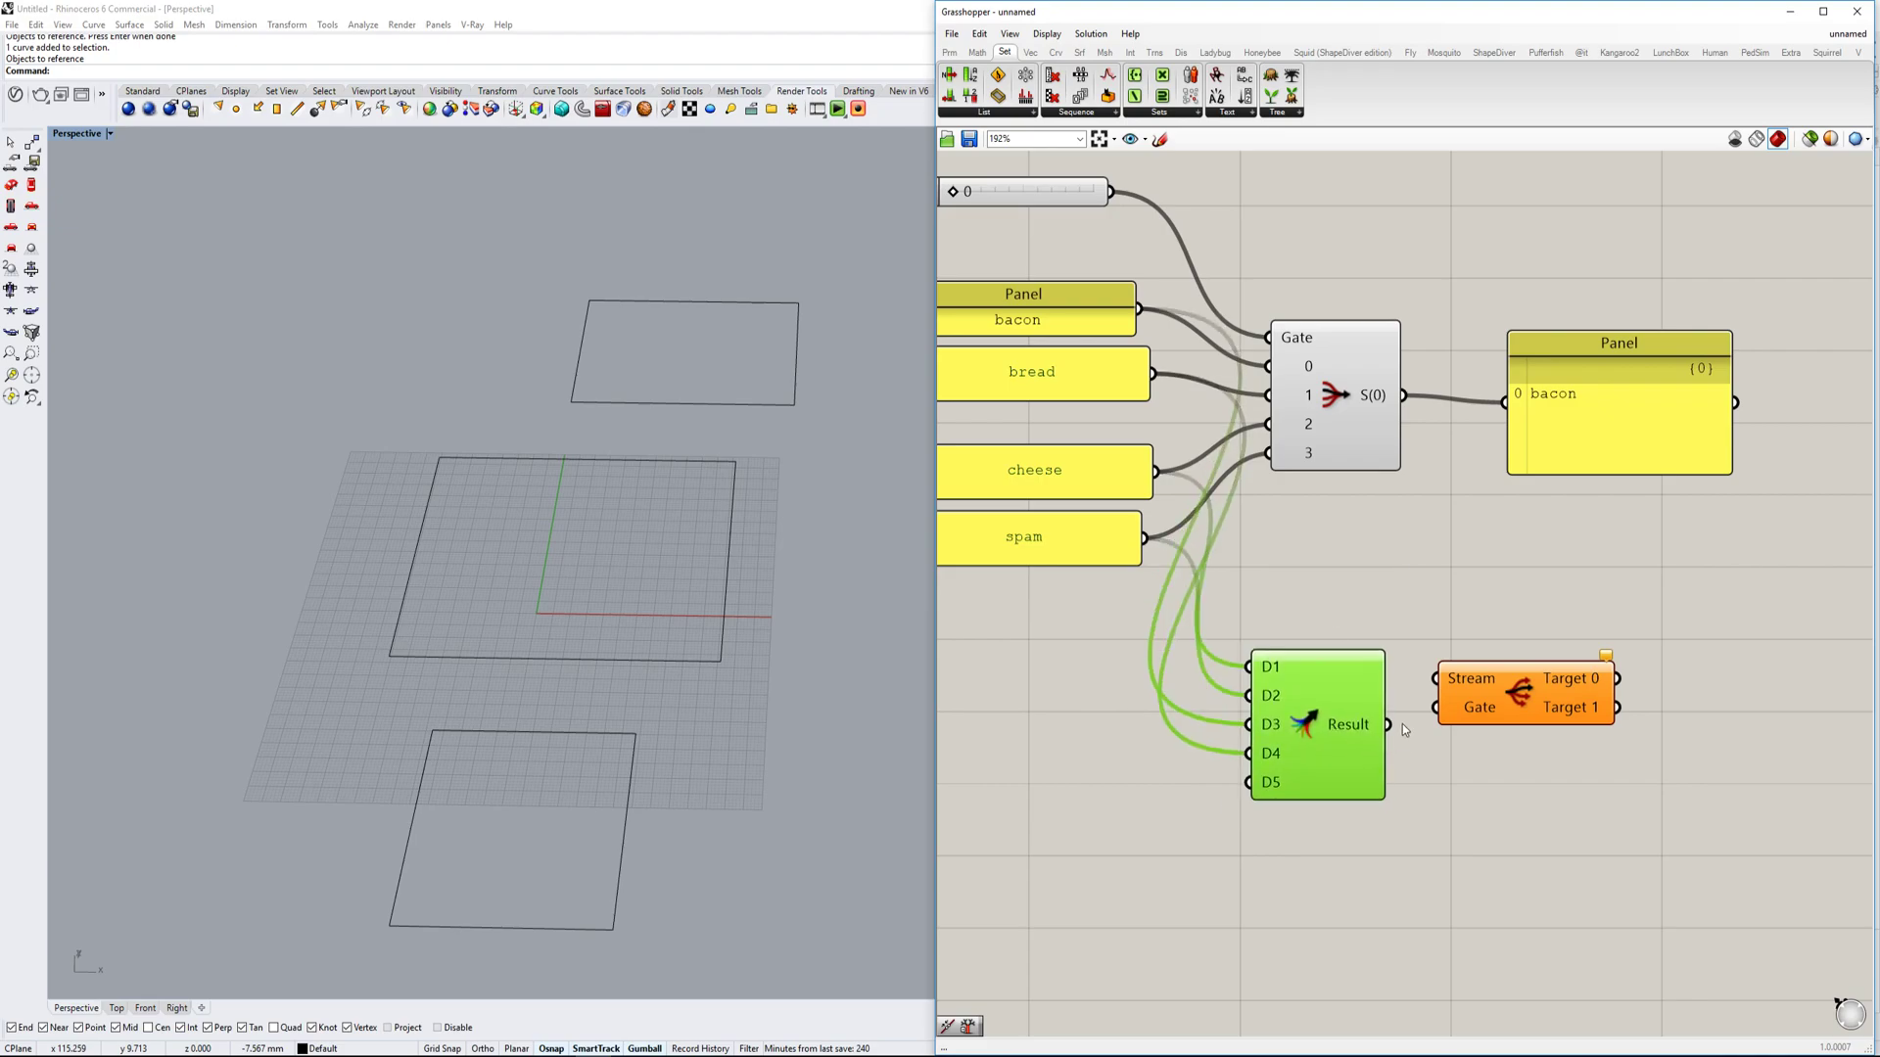
Connect the Merge component's Result output to the Stream Gate's Stream input.
left_click_drag(1447, 660, 1449, 666)
right_click_drag(1677, 685, 1474, 660)
scroll(1474, 660, "down", 1)
scroll(1478, 659, "up", 1)
double_click(1614, 666)
key("Escape")
Add an extra target output below Target 1 on the Stream Gate and undo the addition.
scroll(1537, 656, "down", 2)
scroll(1267, 648, "up", 5)
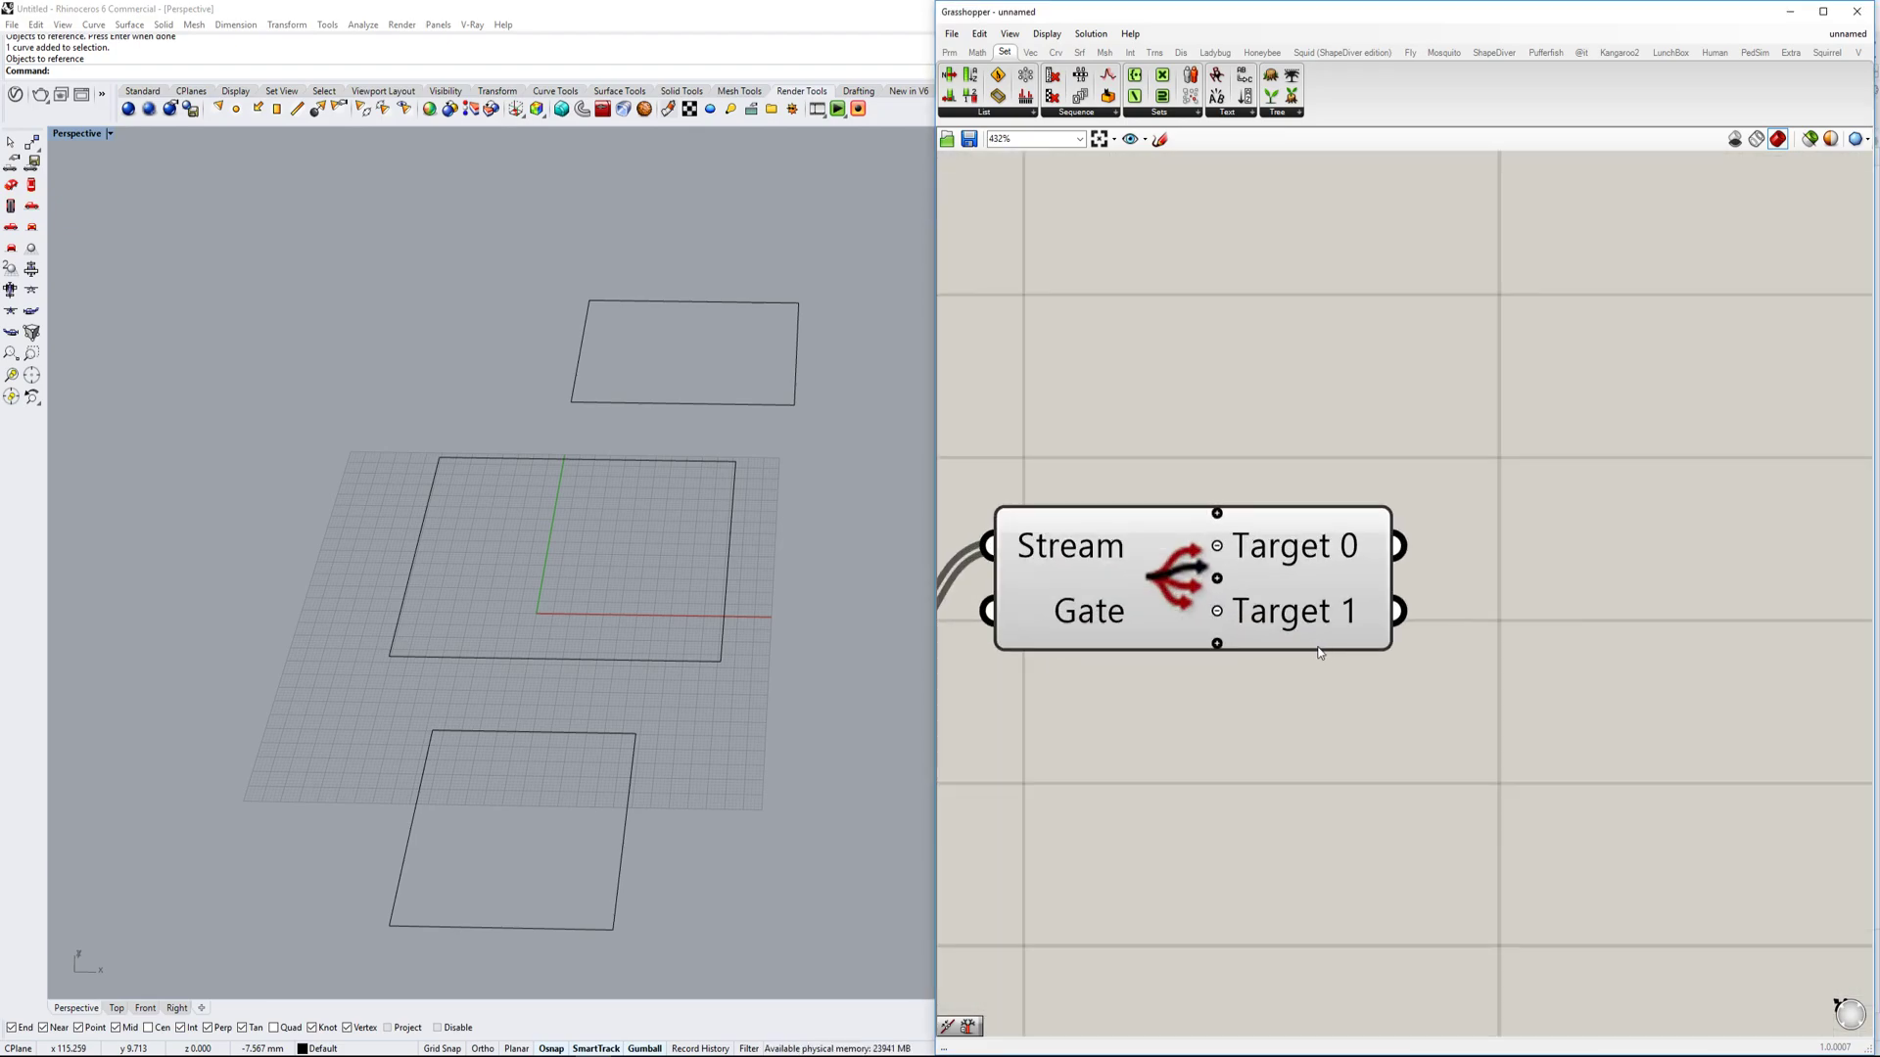
scroll(1377, 638, "down", 2)
scroll(1253, 632, "up", 4)
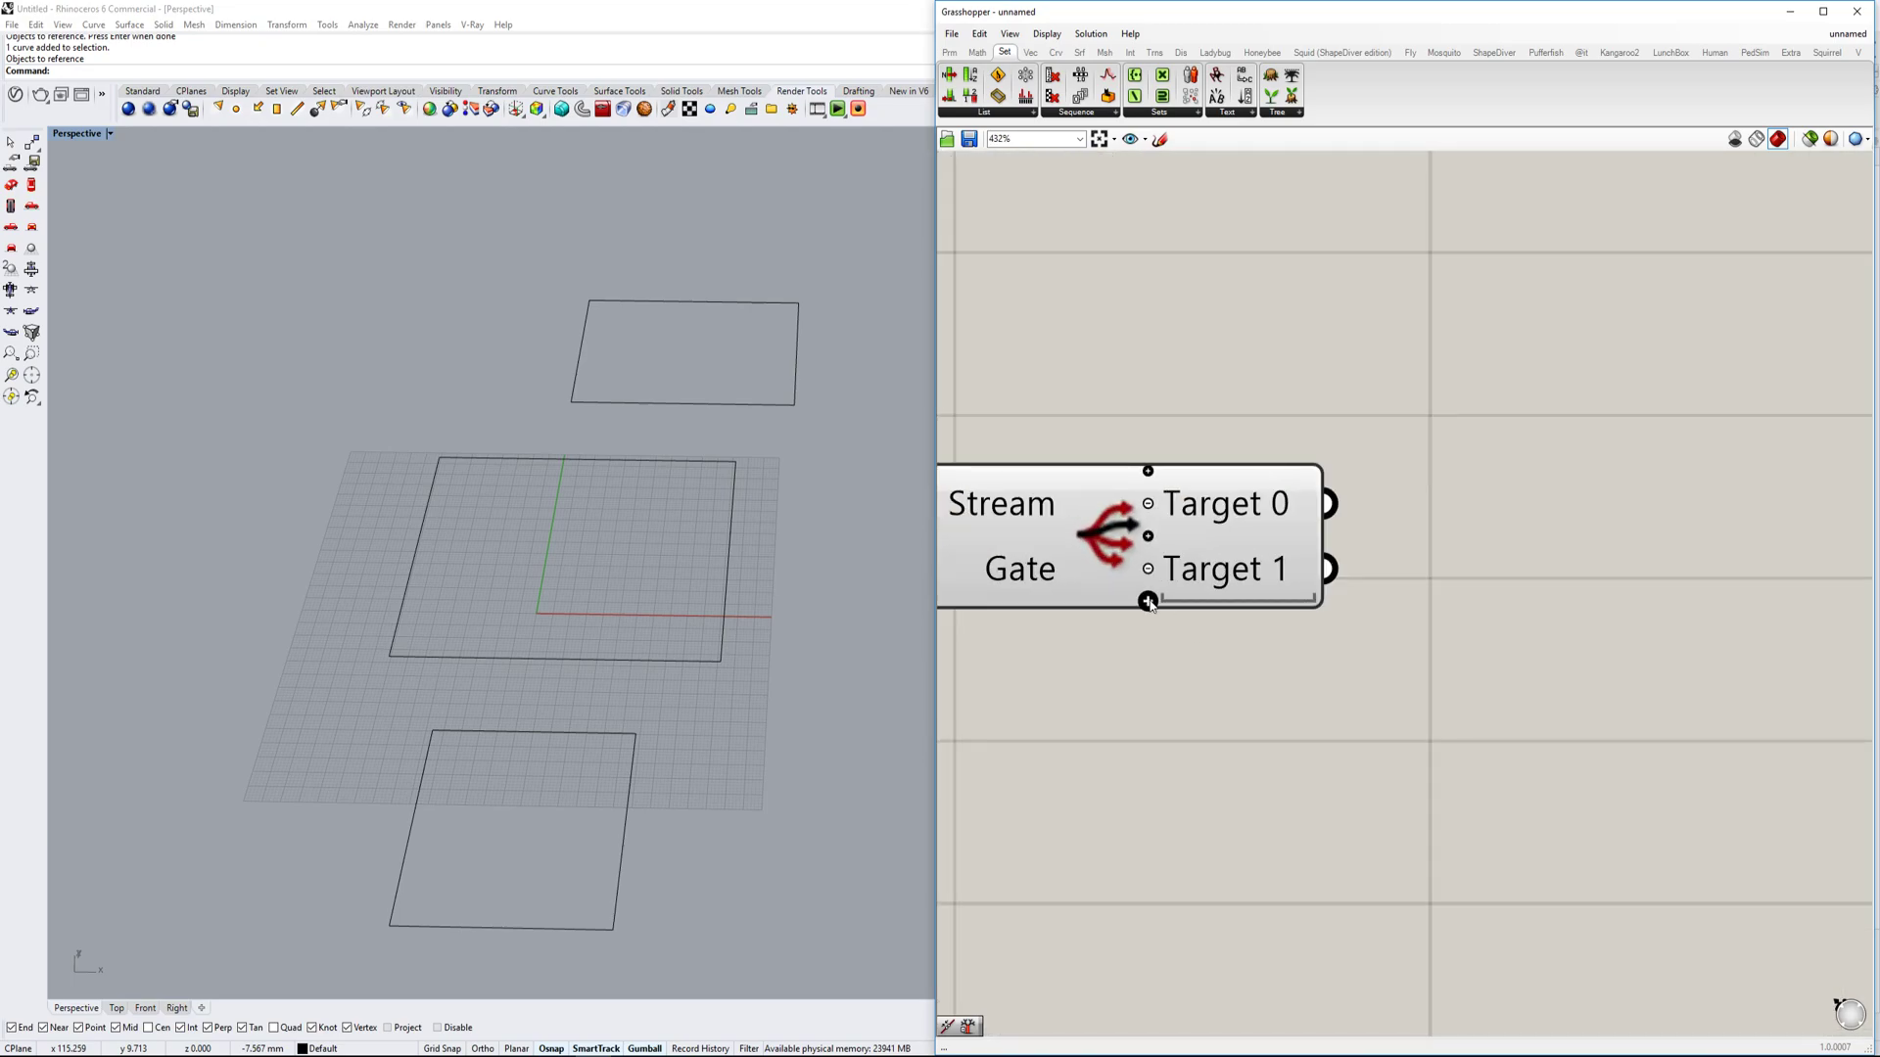
left_click(1147, 601)
right_click_drag(1272, 652, 1341, 702)
key("ctrl+z")
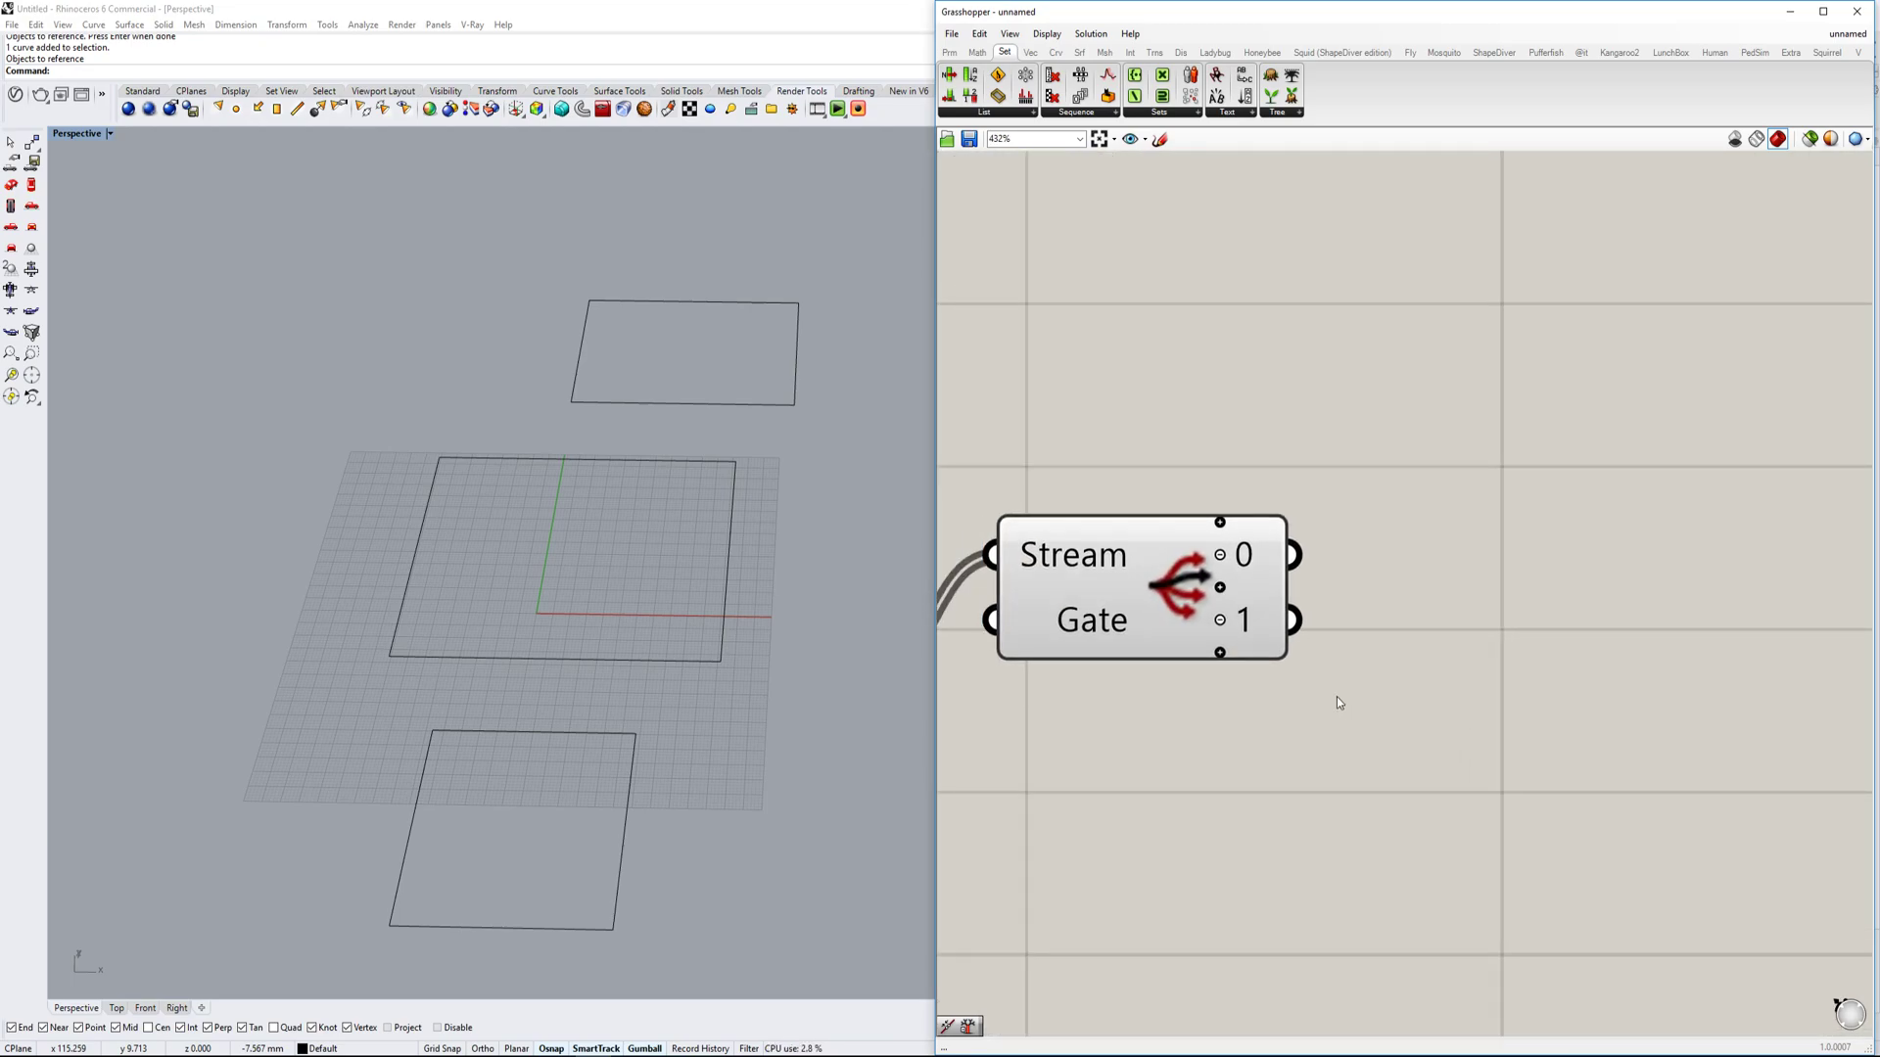
Add two empty panels beside the Stream Gate and connect them to its outputs 0 and 1.
scroll(1339, 697, "down", 5)
double_click(1602, 637)
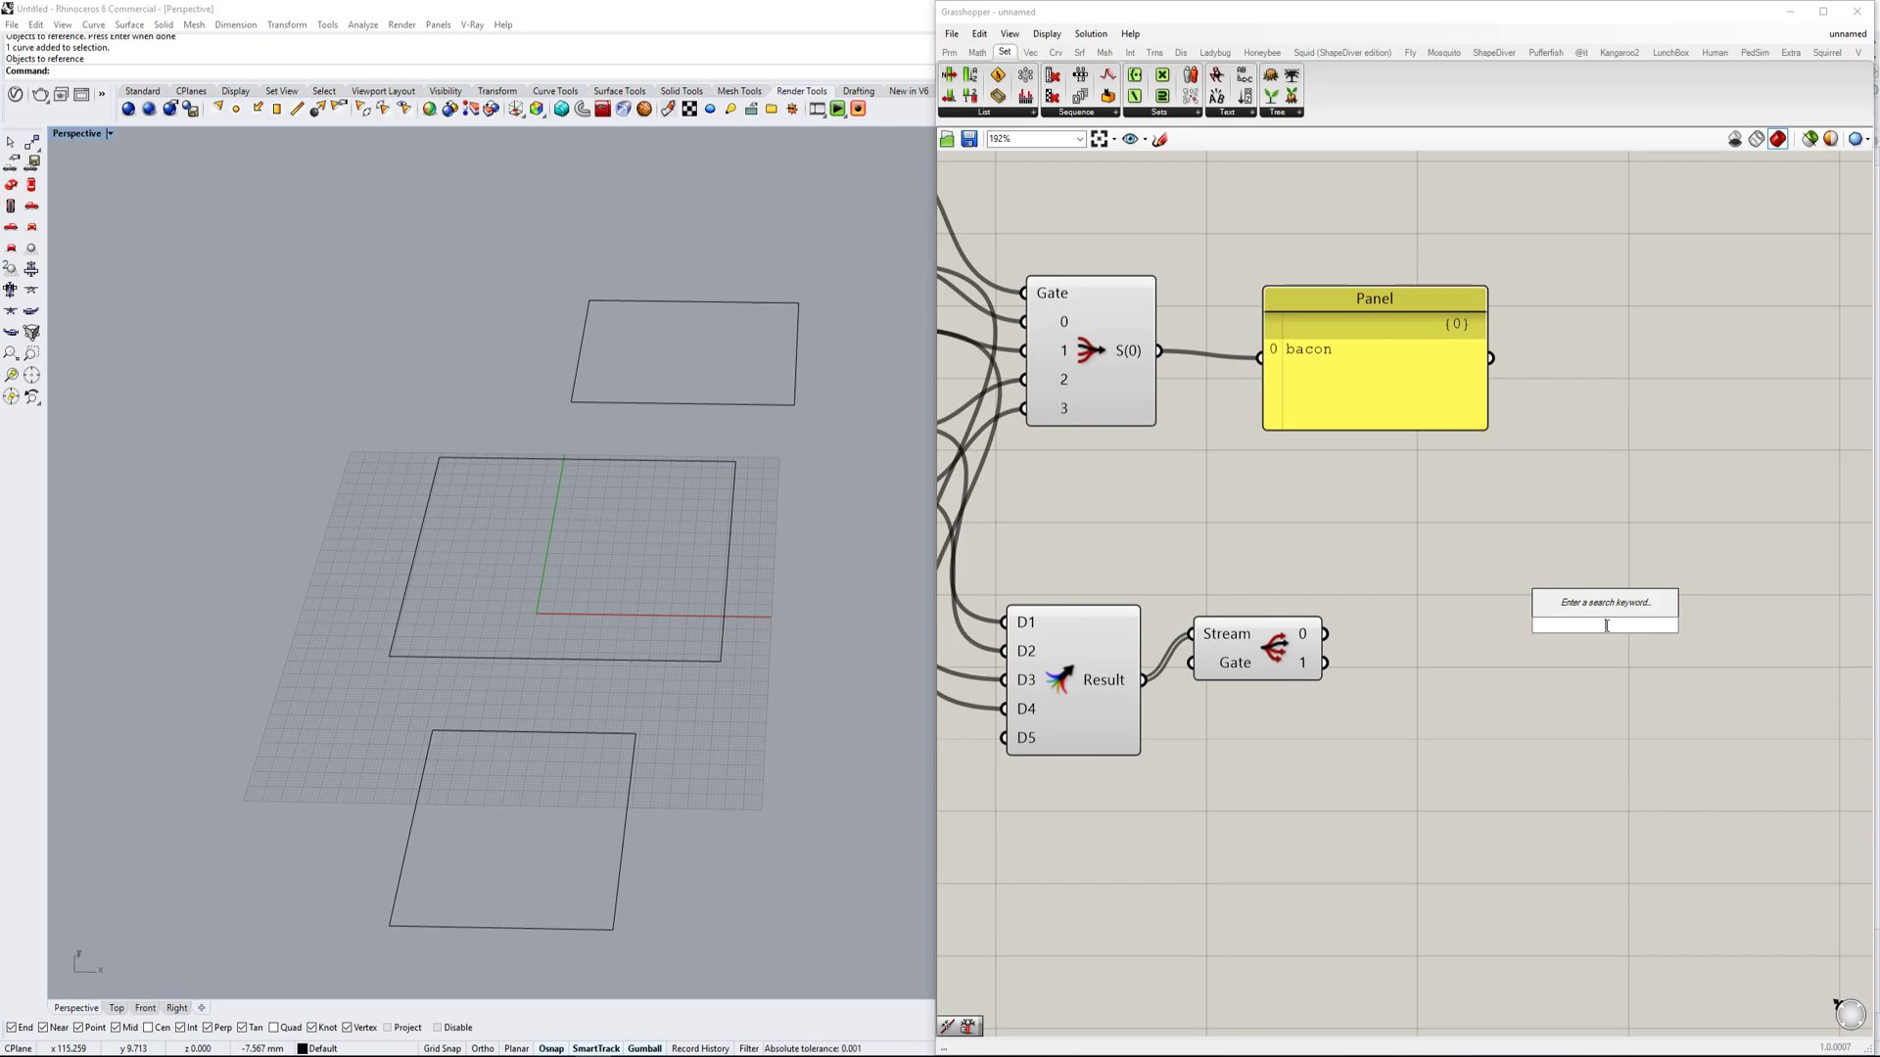
key("Return")
left_click_drag(1613, 635, 1666, 746)
left_click_drag(1332, 666, 1543, 728)
left_click_drag(1552, 503, 1323, 634)
right_click_drag(1331, 631, 1381, 637)
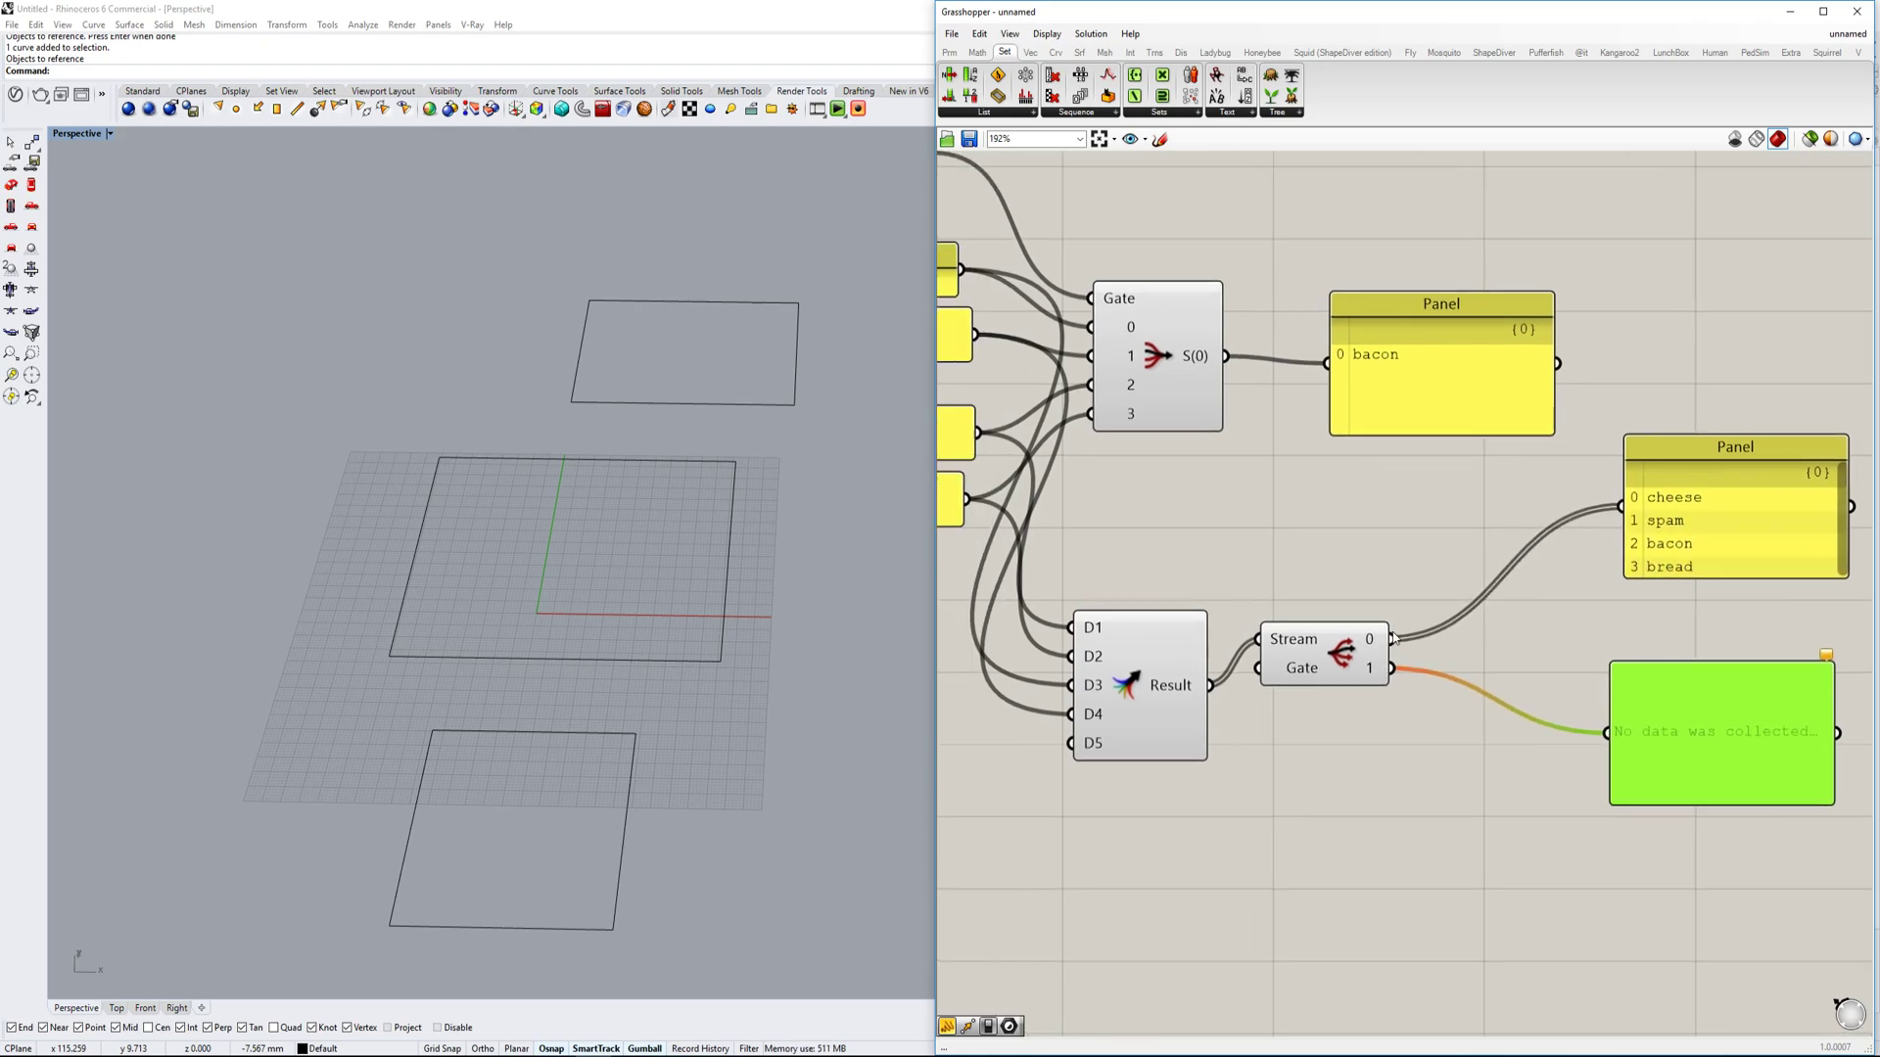
Add a Boolean Toggle below the Merge component and connect it to the Stream Gate's Gate input.
scroll(1410, 622, "down", 2)
right_click_drag(1217, 575, 1262, 561)
scroll(1372, 617, "up", 1)
left_click_drag(1380, 629, 1403, 657)
double_click(1322, 825)
type("but")
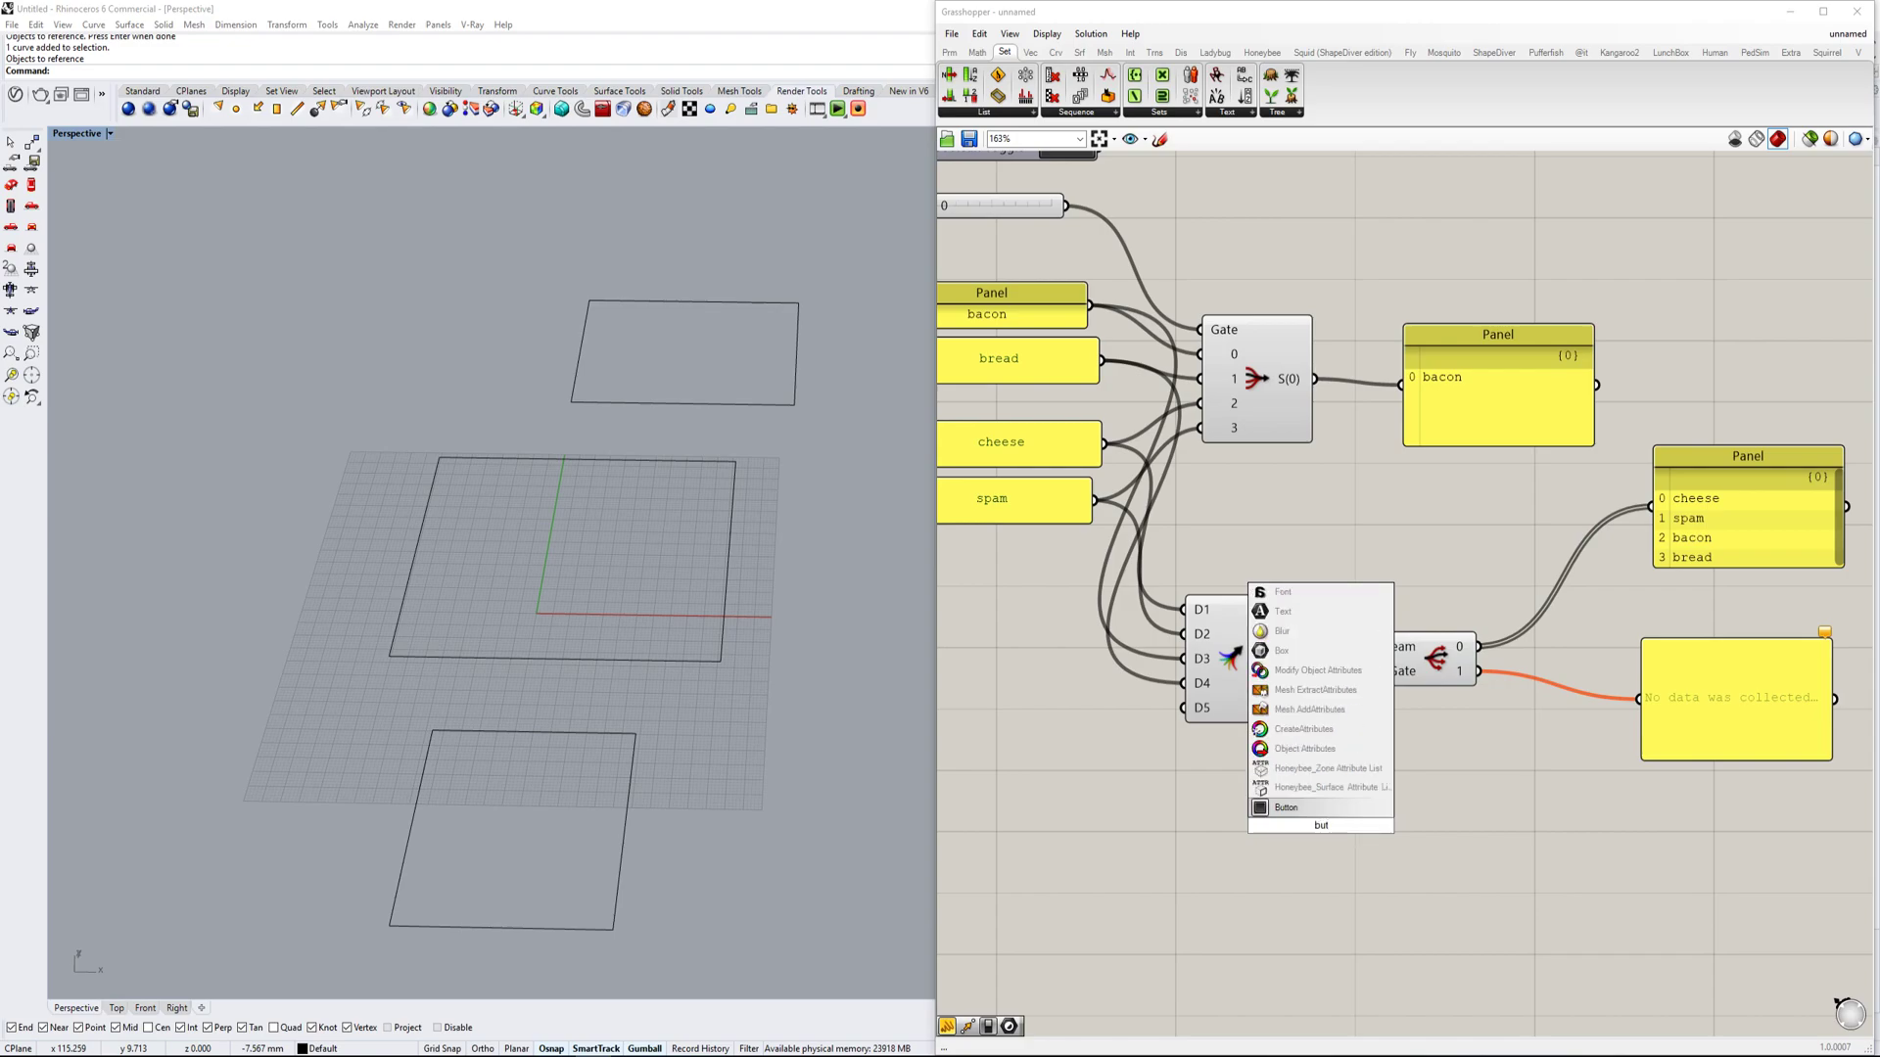
key("BackSpace")
key("BackSpace")
type("toggle")
key("Return")
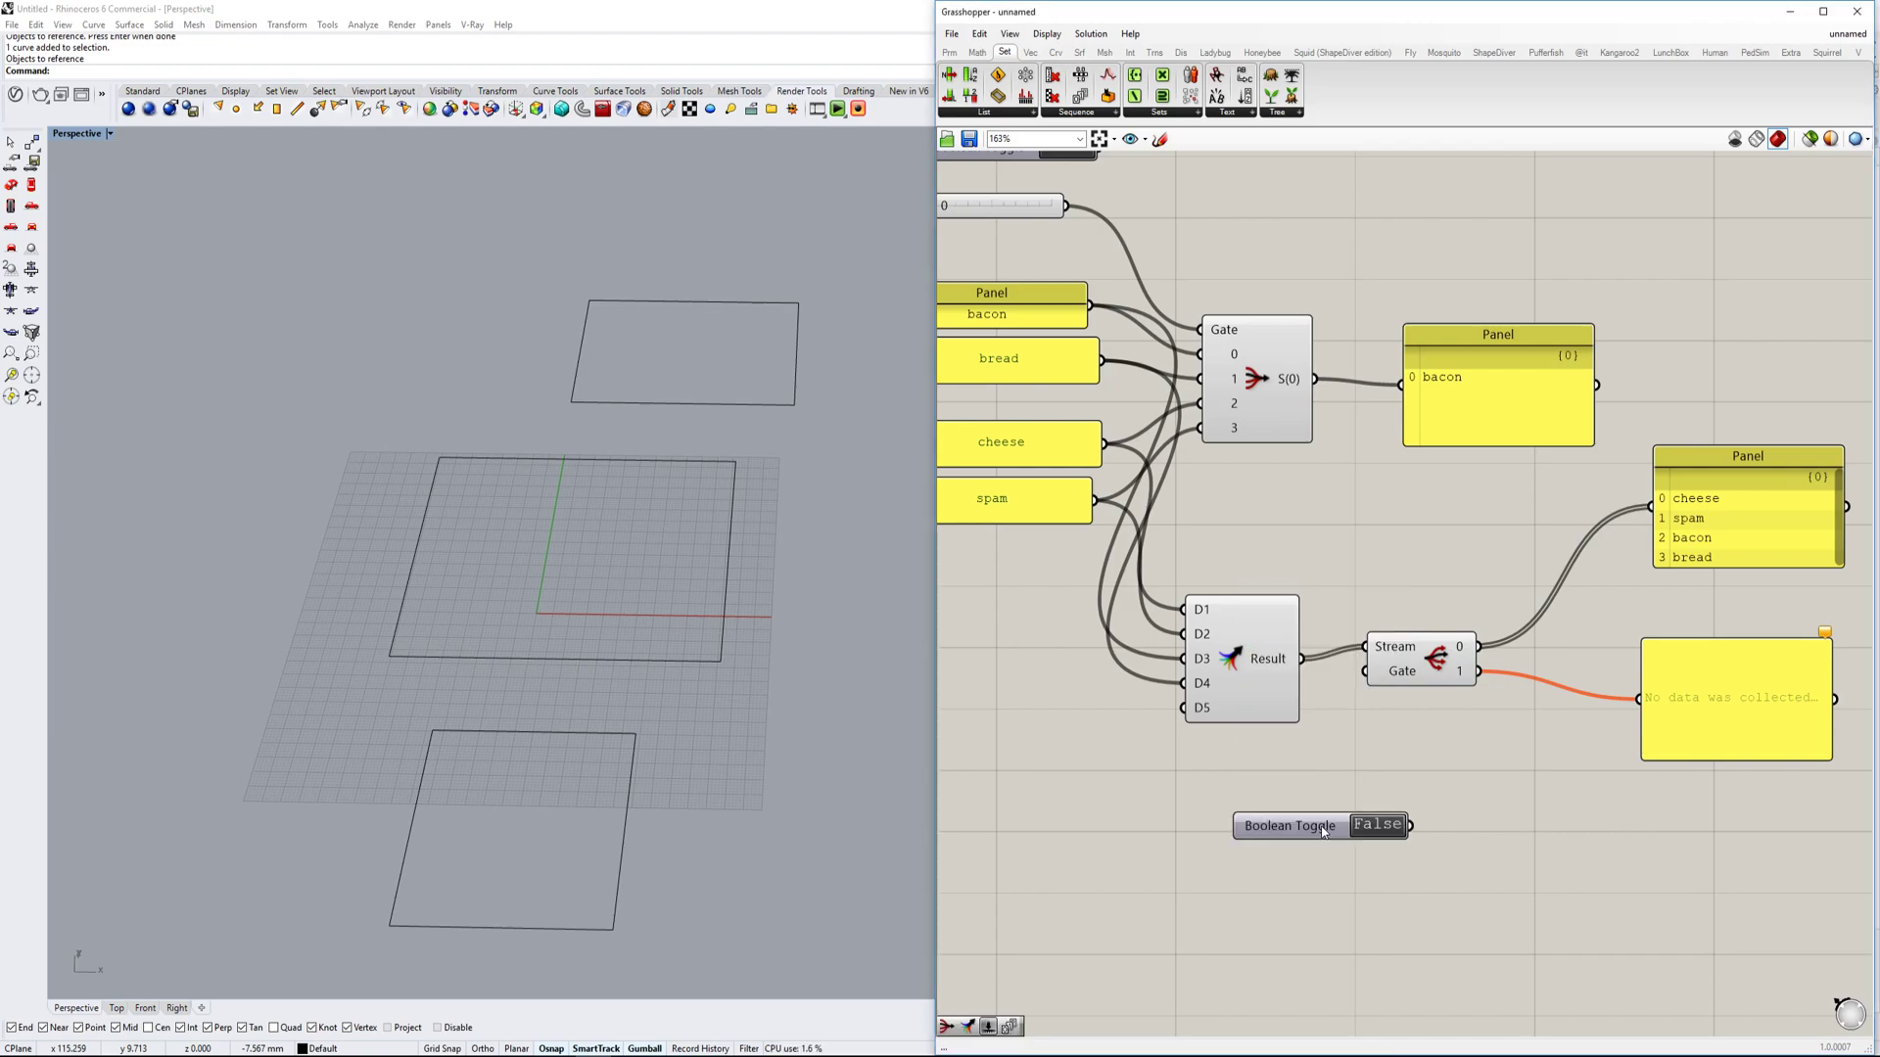
left_click_drag(1374, 677, 1411, 826)
Test the Stream Gate by switching its Boolean Toggle between True and False, leaving it at False.
right_click_drag(1457, 778, 1344, 739)
left_click(1274, 791)
left_click(1273, 791)
left_click(1273, 791)
left_click(1273, 791)
left_click(1274, 791)
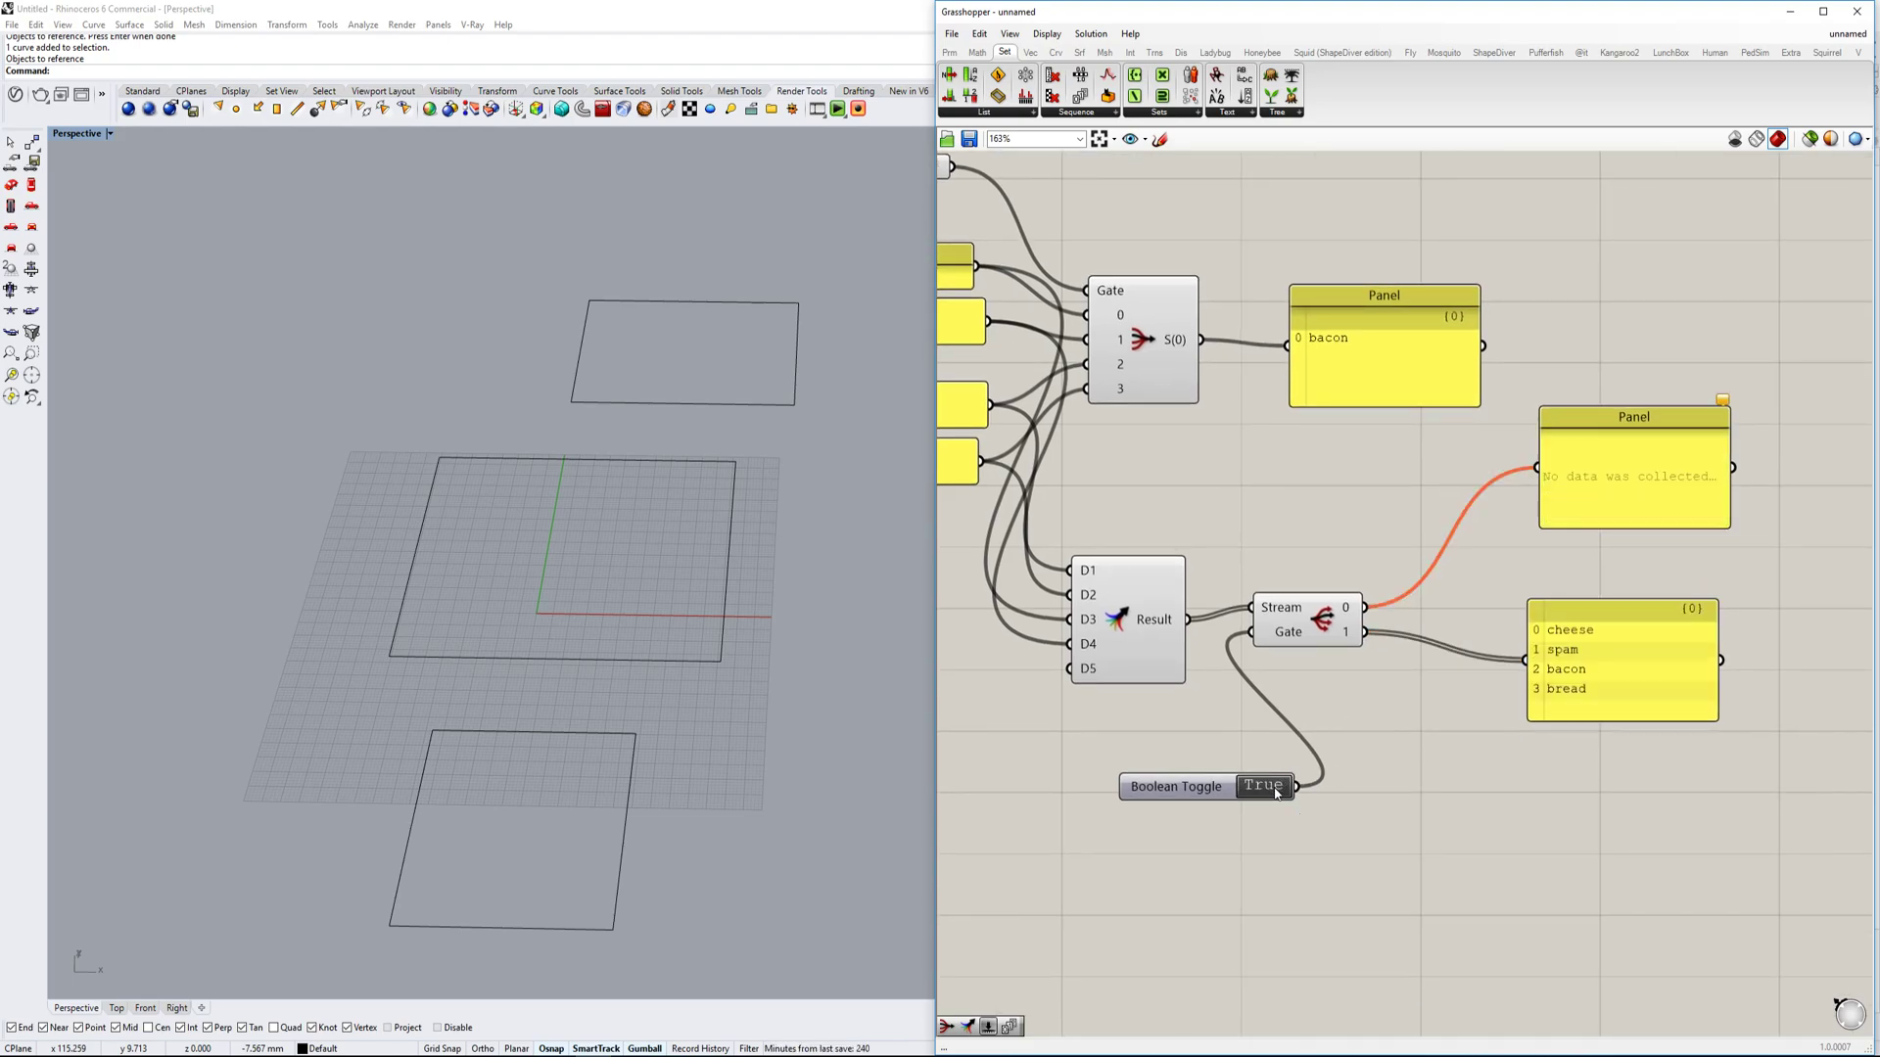
left_click(1273, 791)
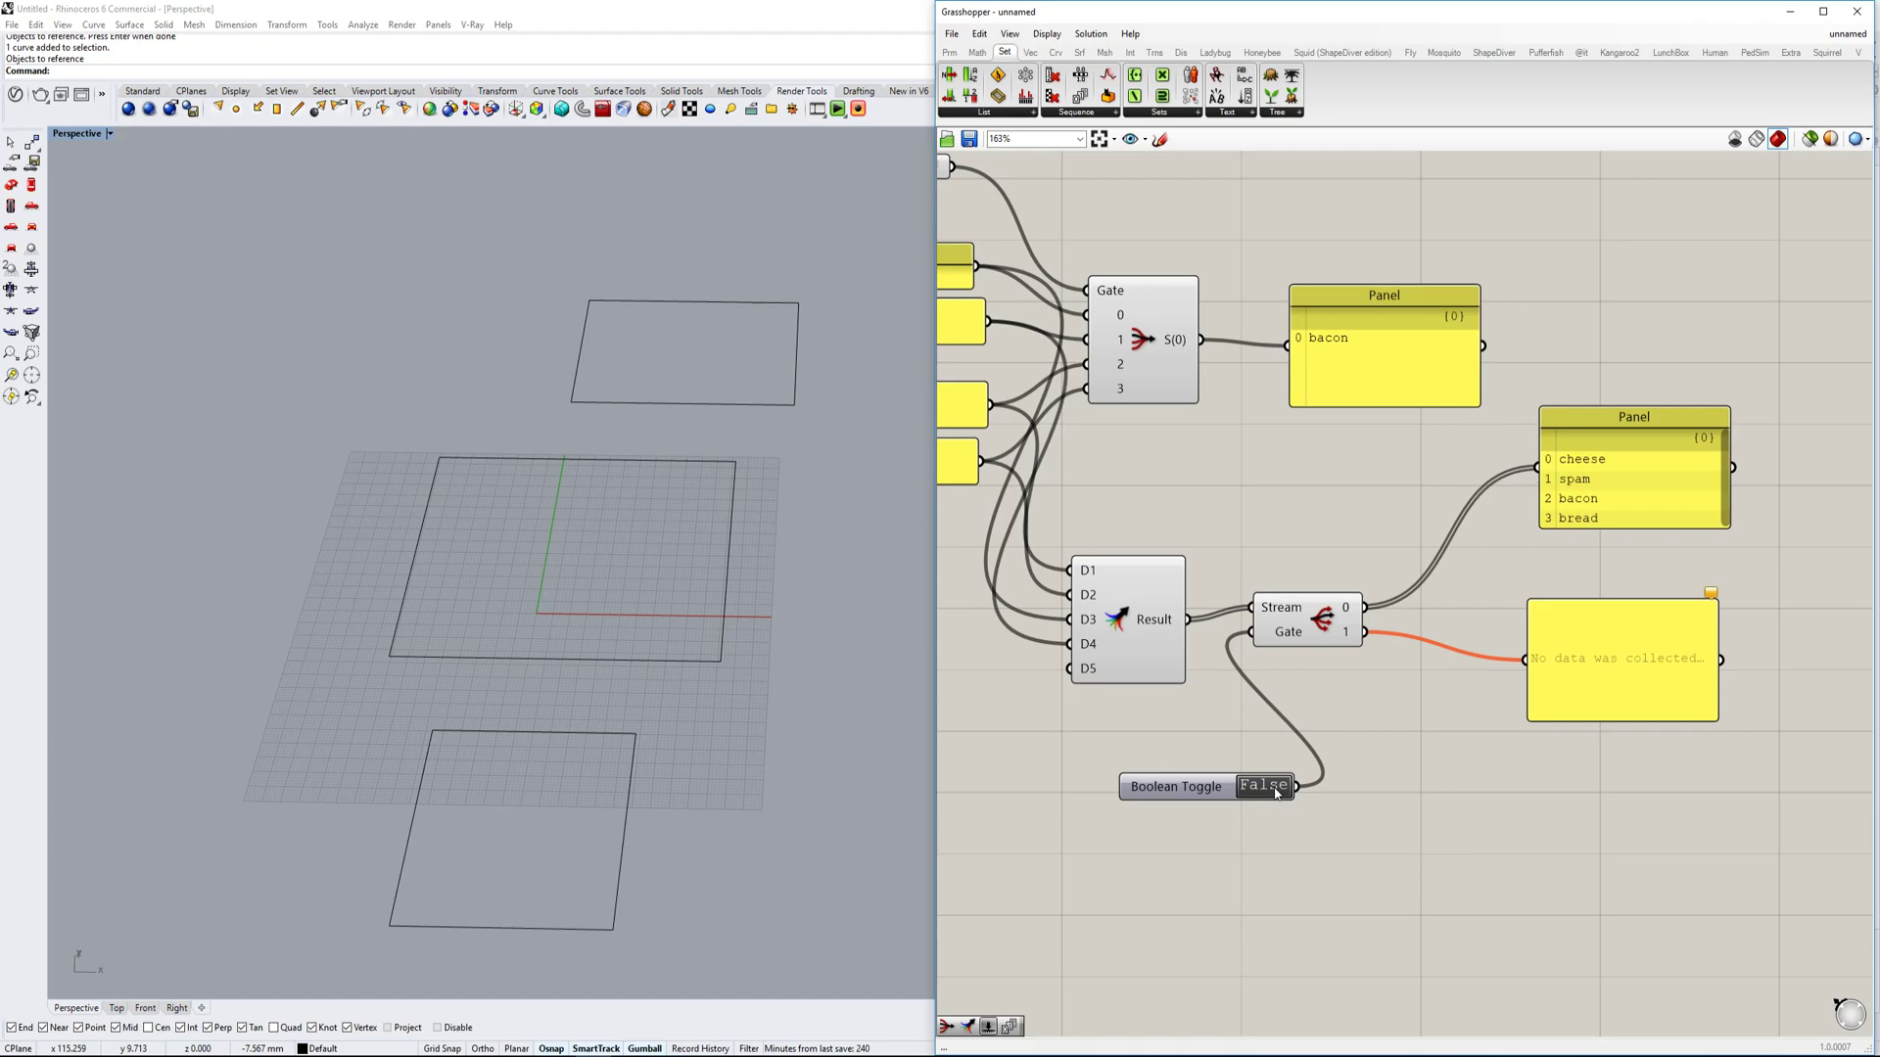
left_click(1274, 791)
left_click(1273, 791)
scroll(1439, 778, "down", 3)
scroll(1354, 709, "up", 3)
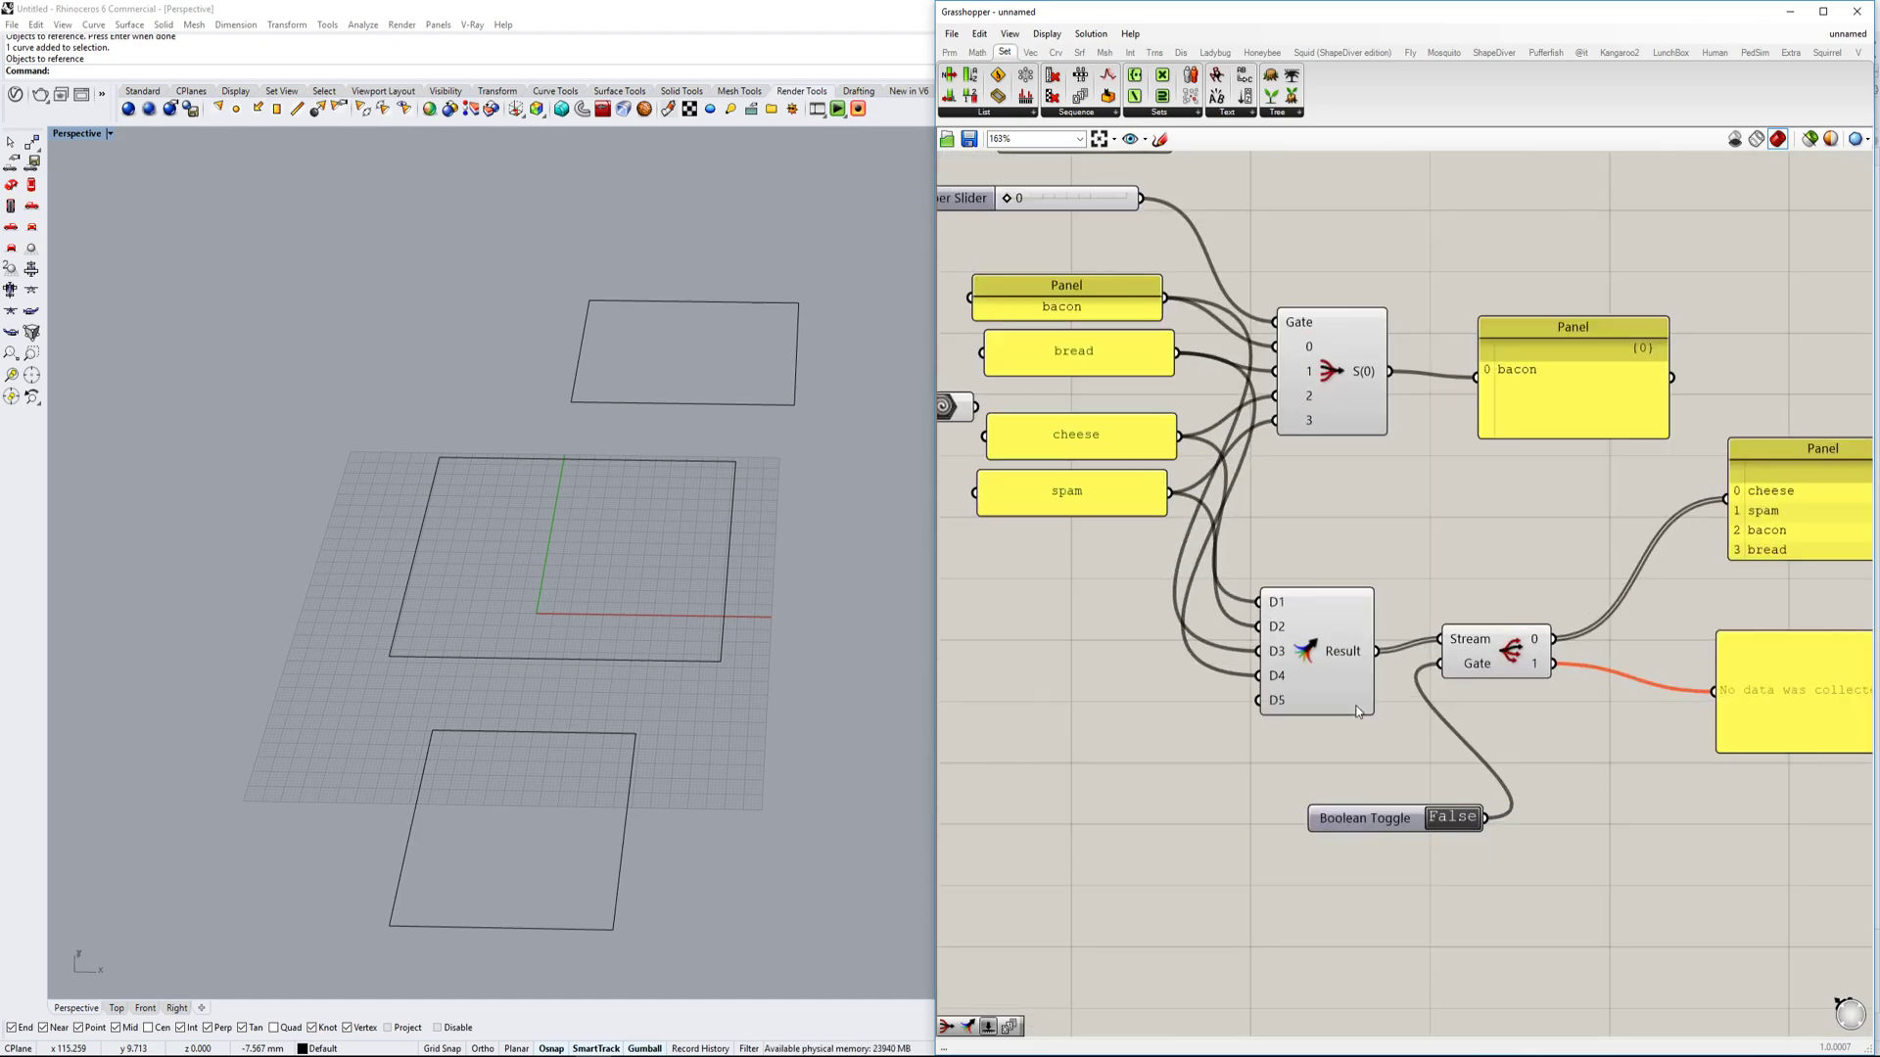
Move the Stream Gate, its Boolean Toggle and its two output panels farther away from the Merge component.
scroll(1354, 709, "down", 1)
right_click_drag(1360, 711, 1319, 690)
right_click_drag(1517, 709, 1345, 683)
scroll(1334, 686, "down", 2)
left_click_drag(1615, 789, 1264, 529)
left_click_drag(1301, 632, 1438, 676)
left_click(1442, 556)
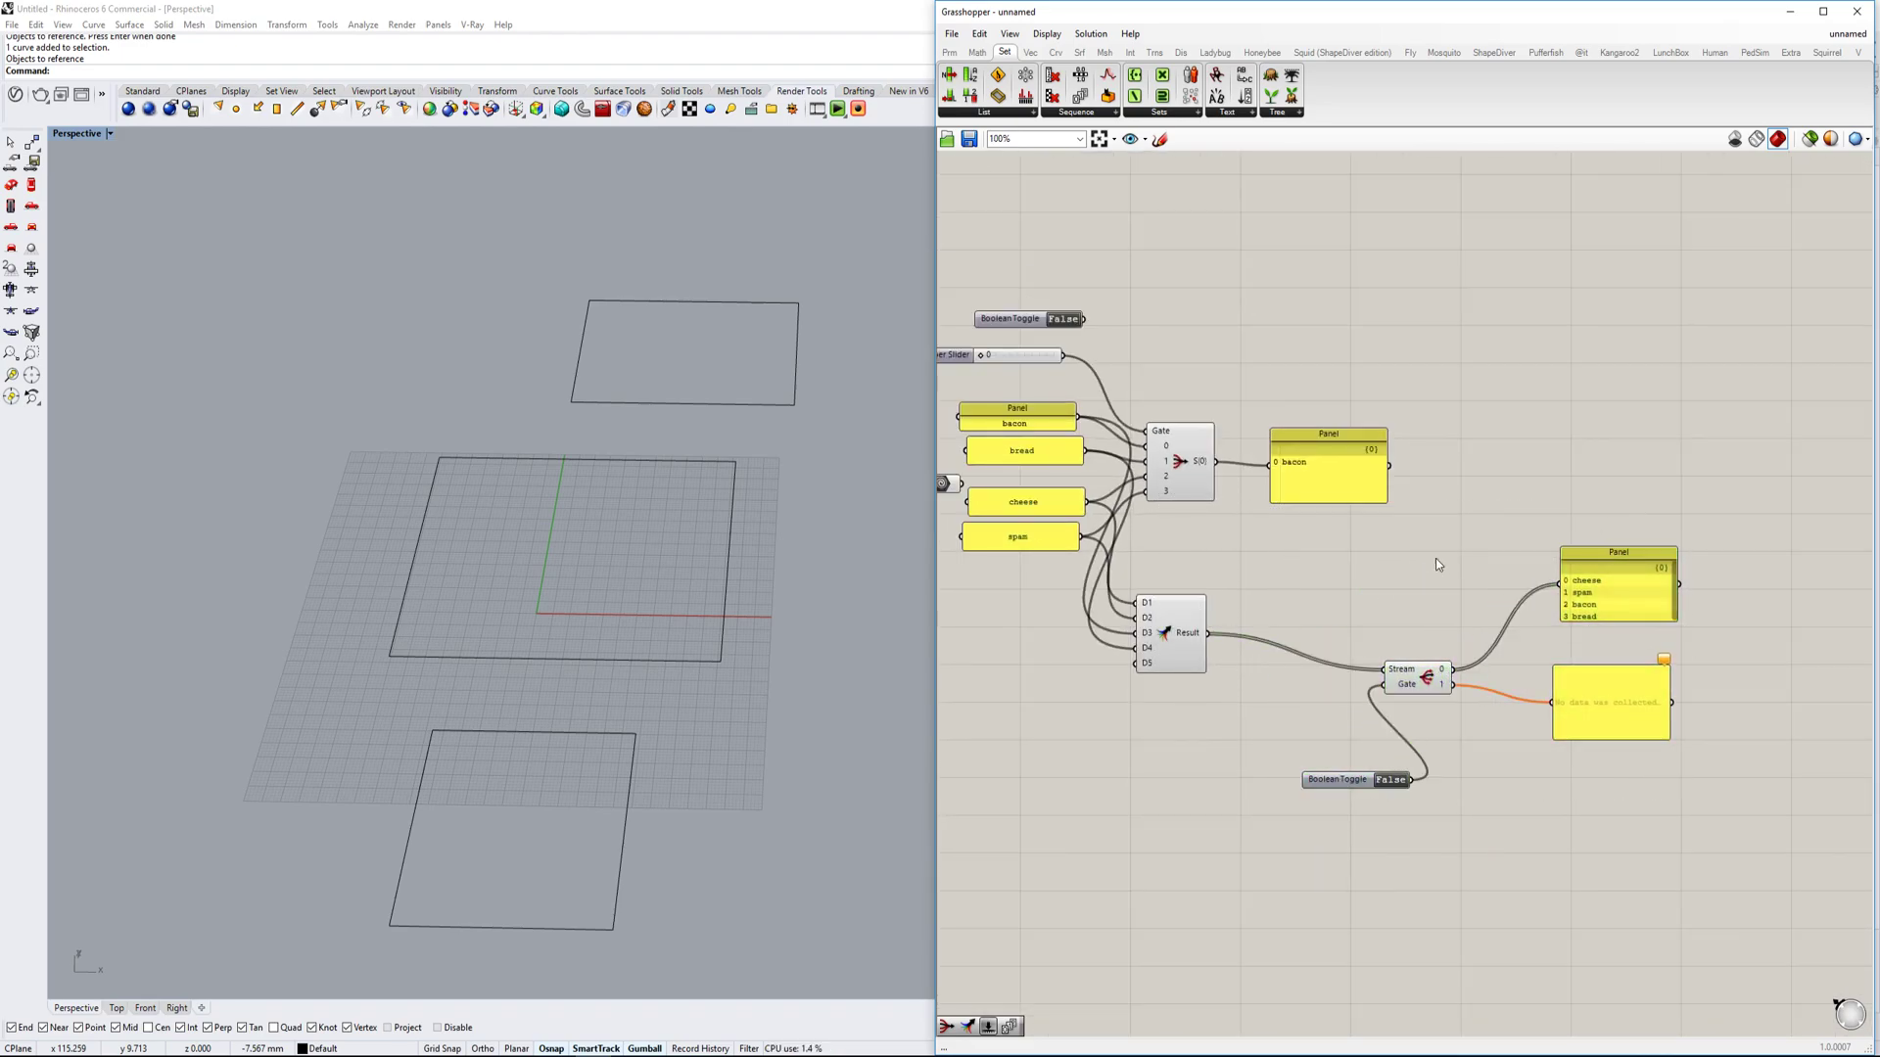
Add a Point parameter below the Merge component and set it to one point inside the middle rectangle.
double_click(1181, 805)
type("point")
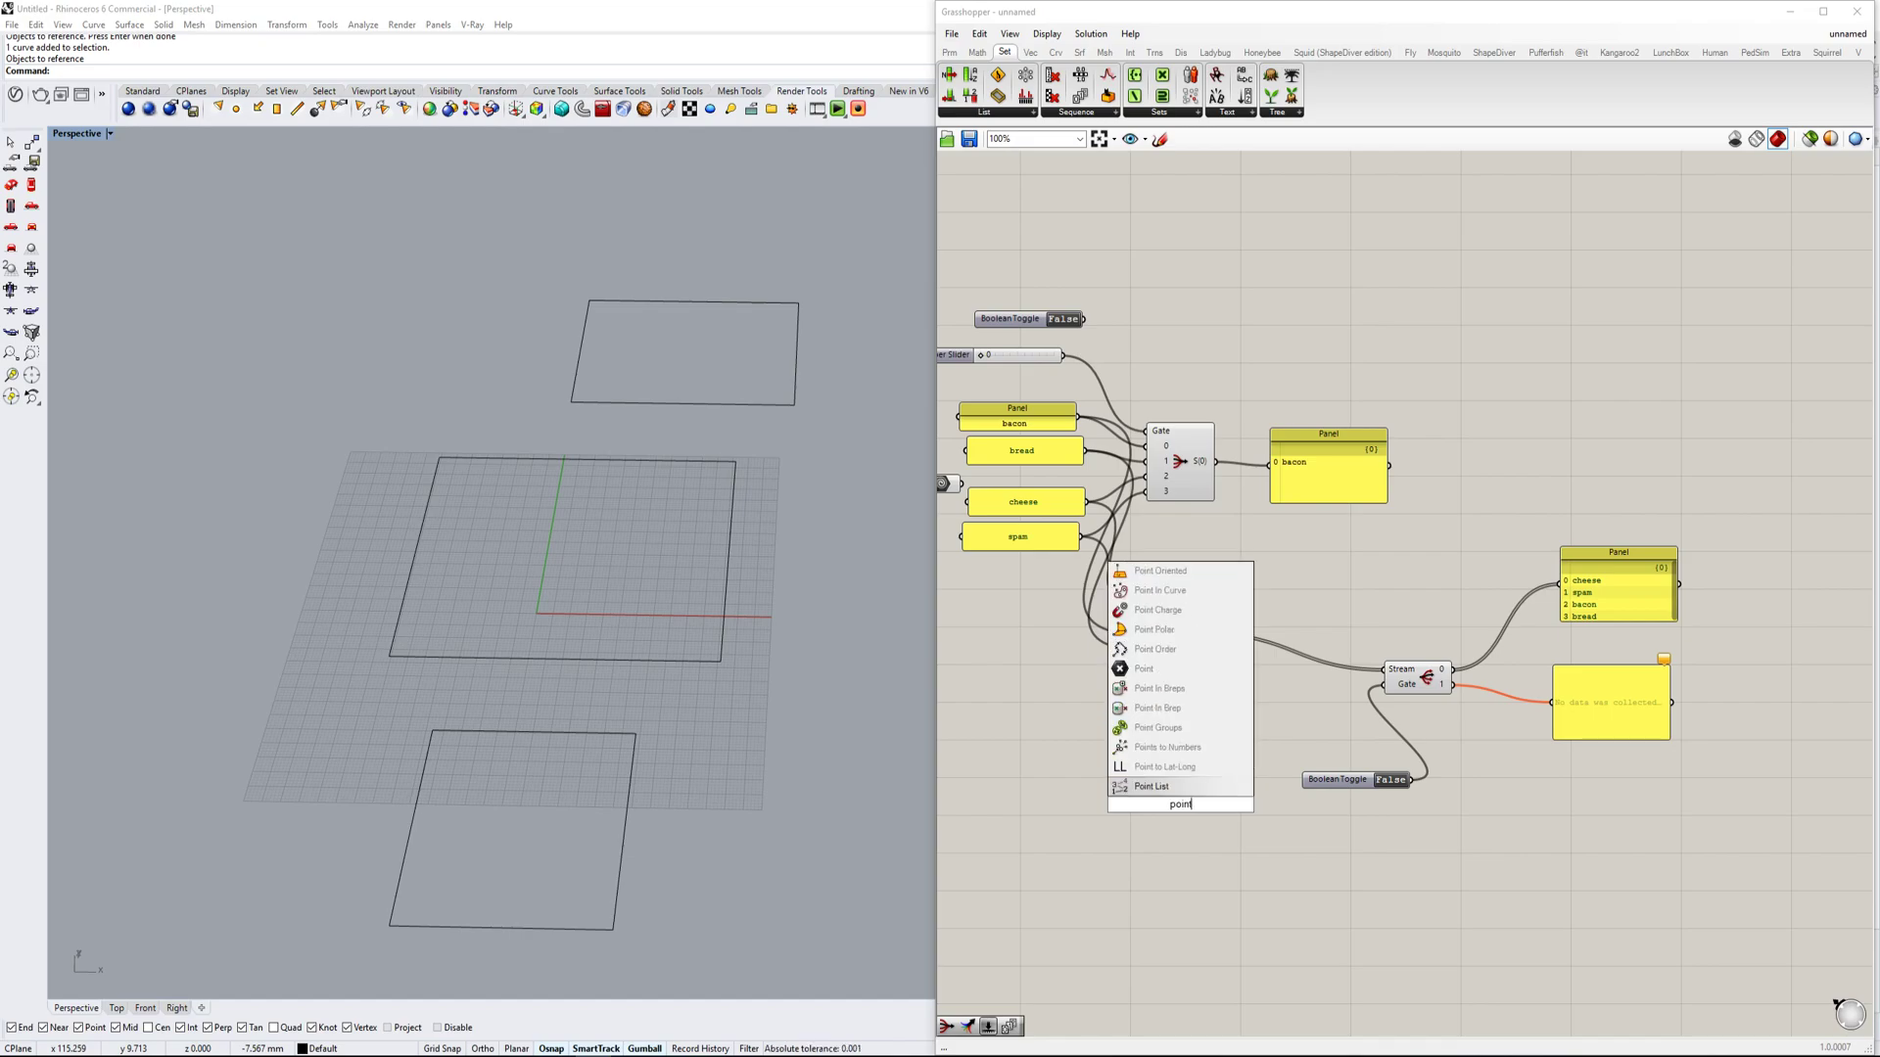
key("Return")
right_click(1181, 805)
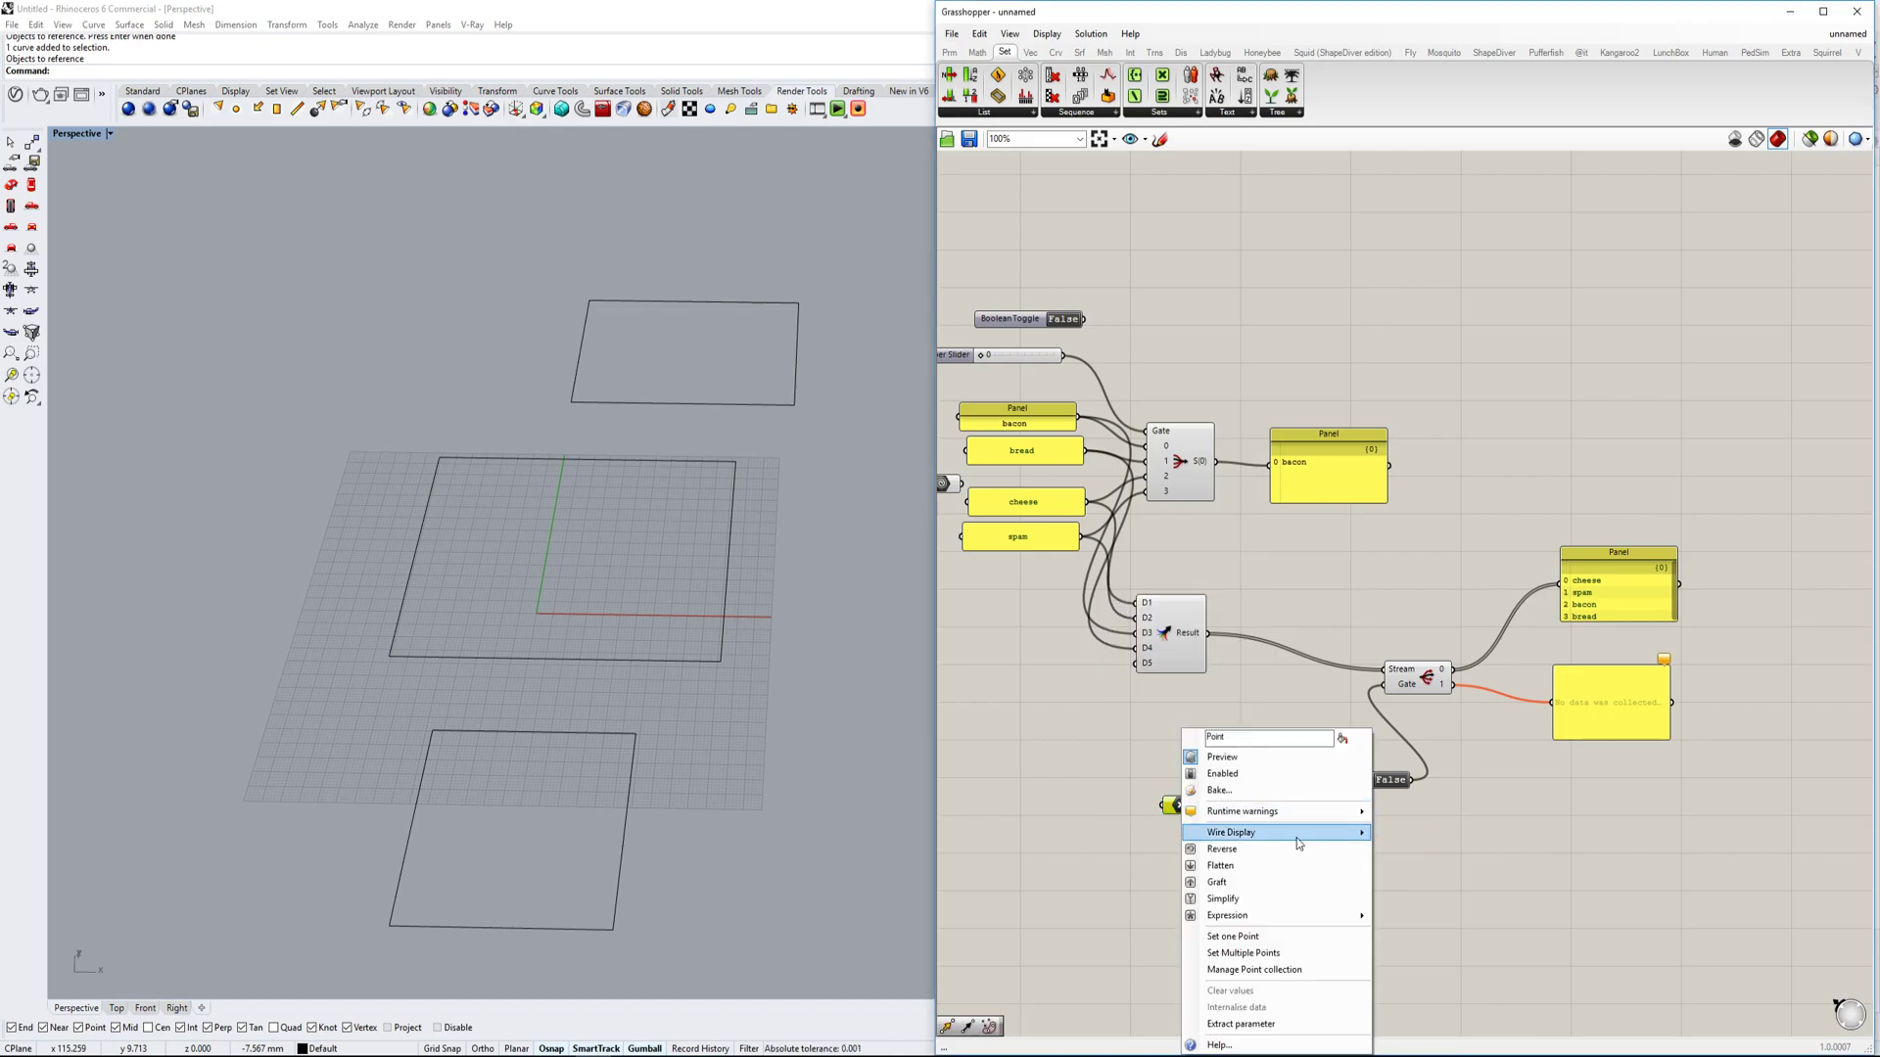
left_click(1232, 935)
left_click(711, 605)
scroll(1188, 858, "up", 2)
scroll(1191, 864, "up", 1)
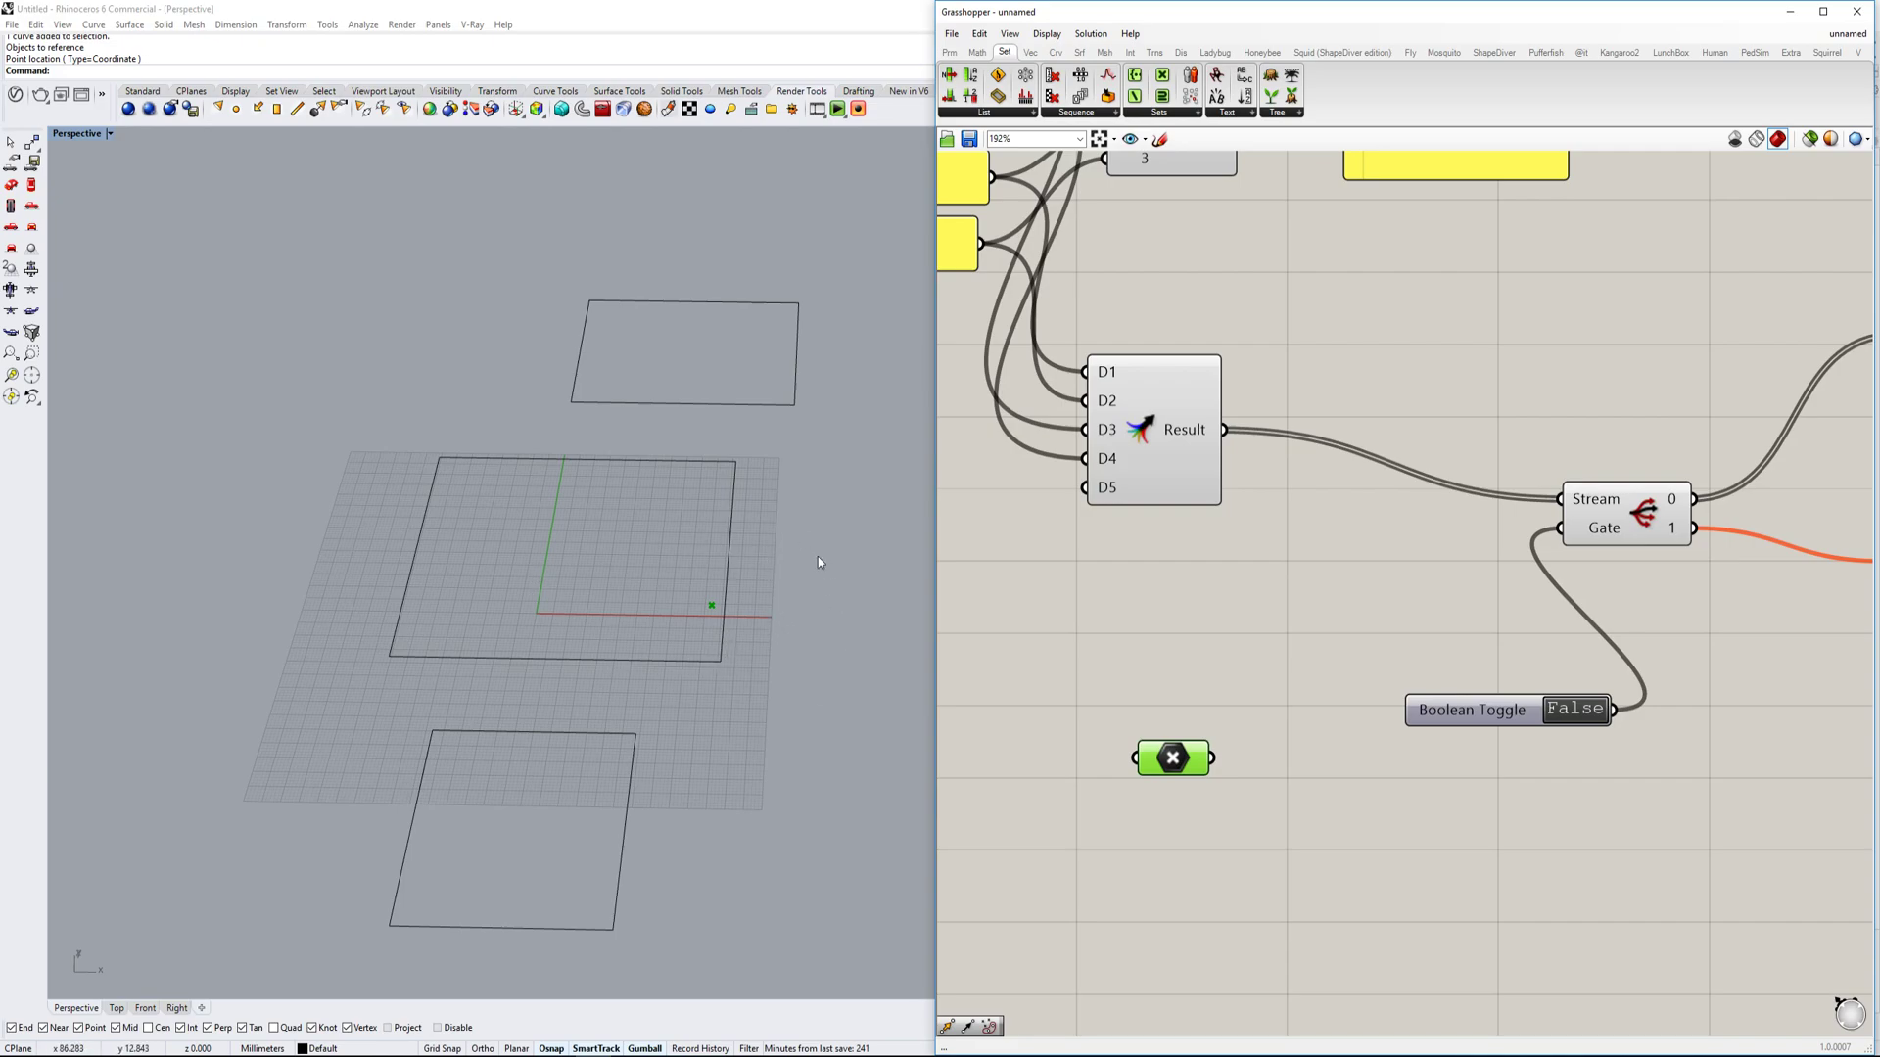
Add a Point In Curve component and connect the Point parameter to its Point input.
right_click_drag(705, 660, 711, 606)
scroll(947, 682, "down", 1)
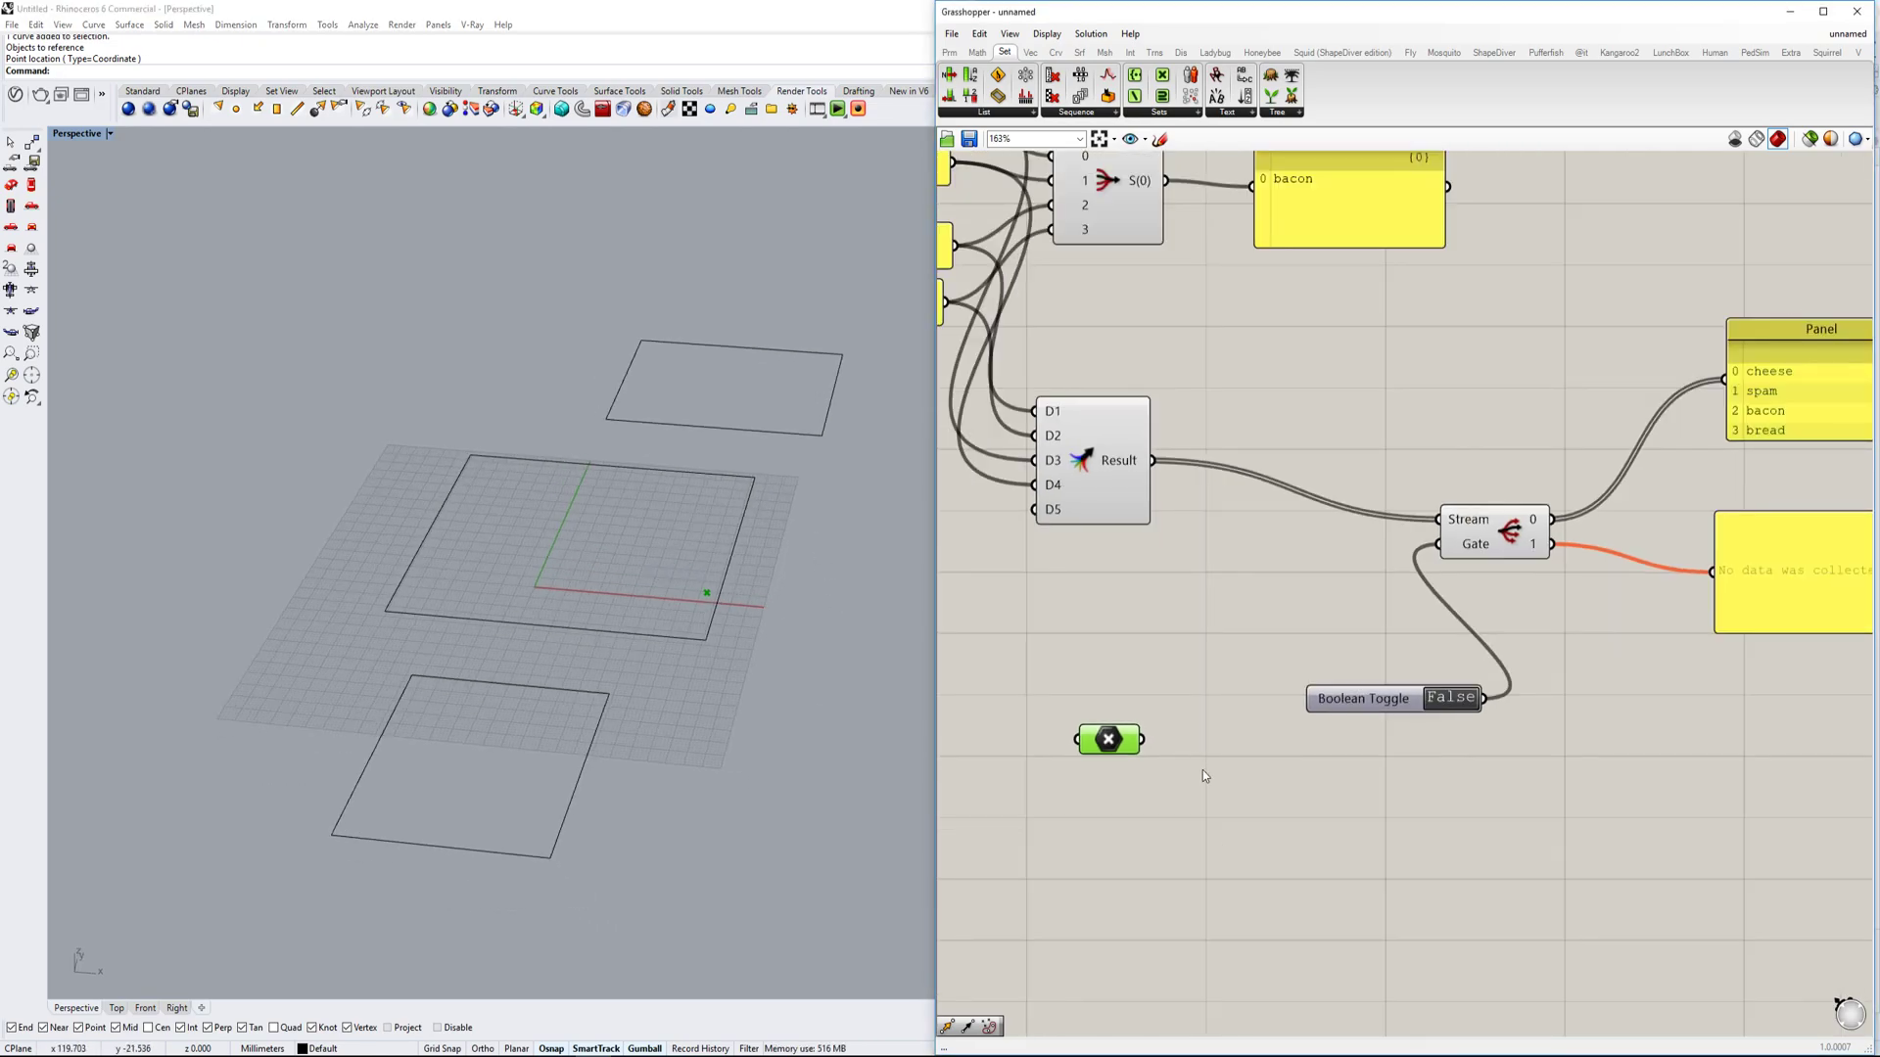
double_click(1216, 844)
type("region")
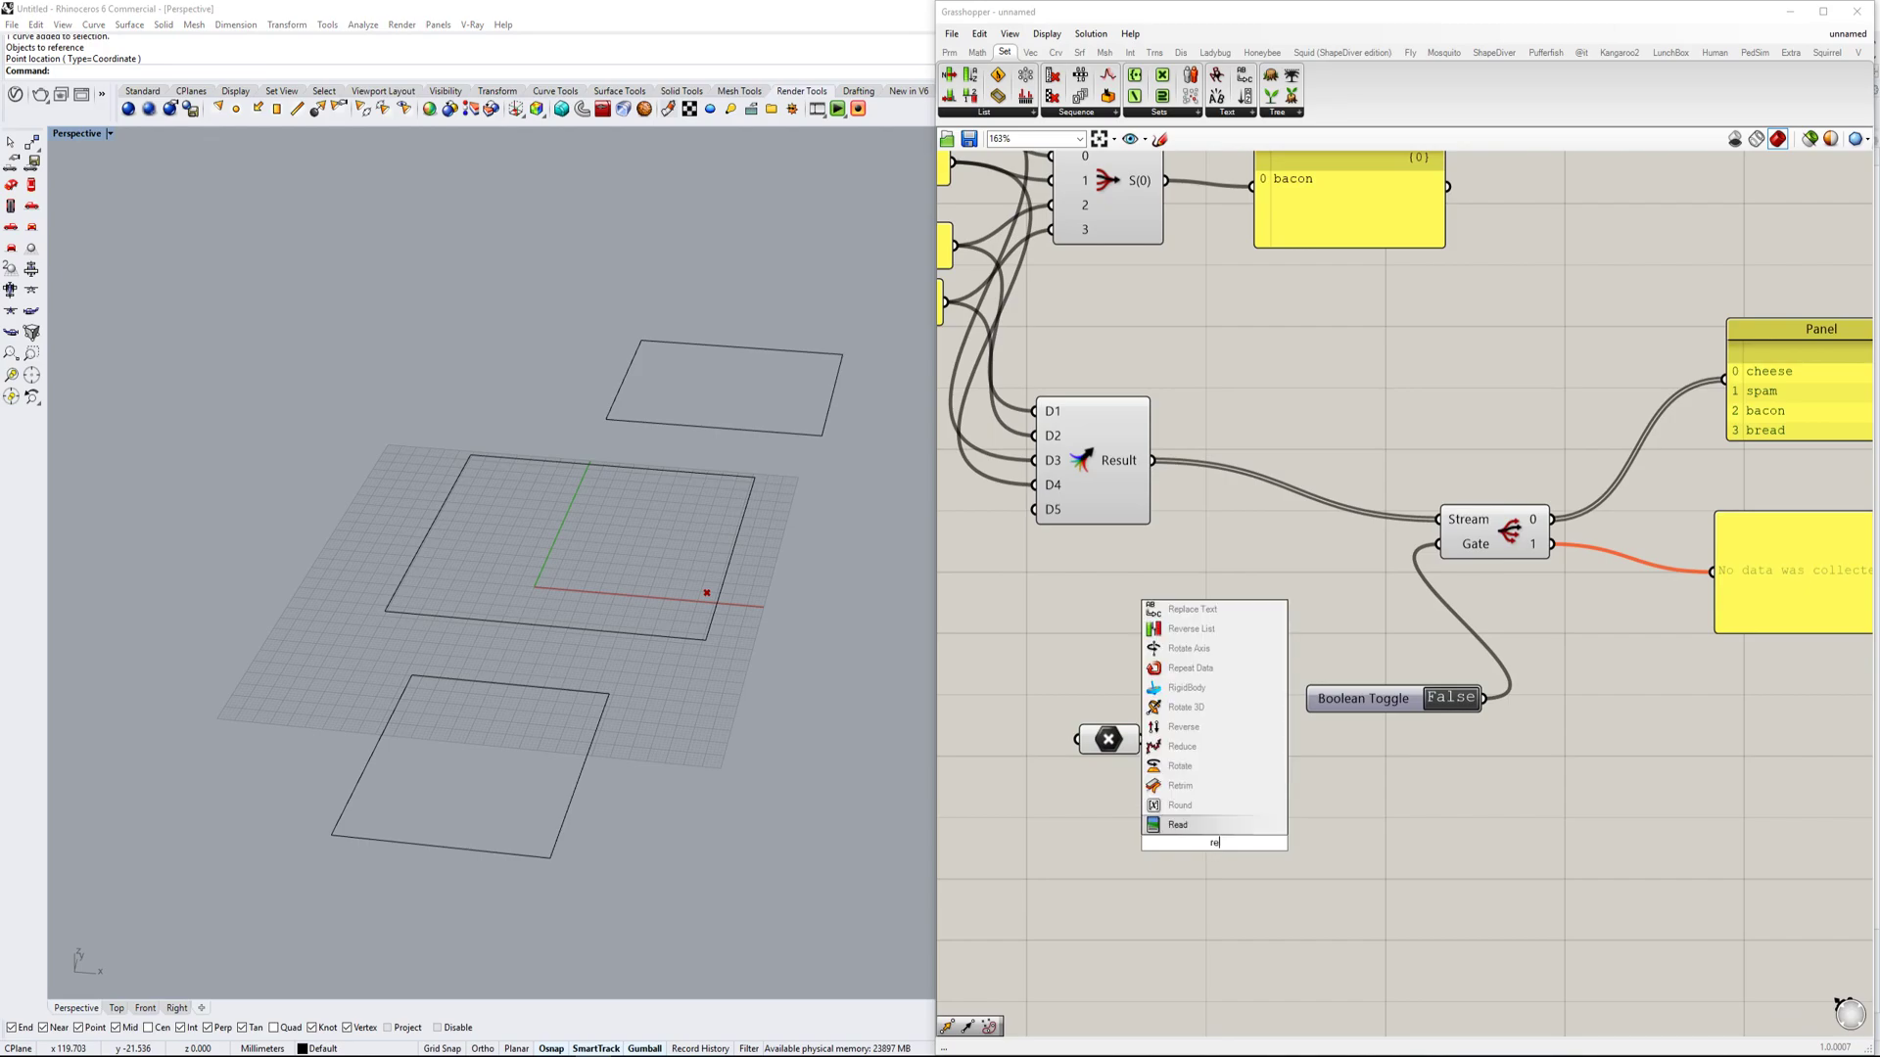
key("BackSpace")
key("BackSpace")
key("BackSpace")
key("BackSpace")
key("BackSpace")
key("BackSpace")
type("po")
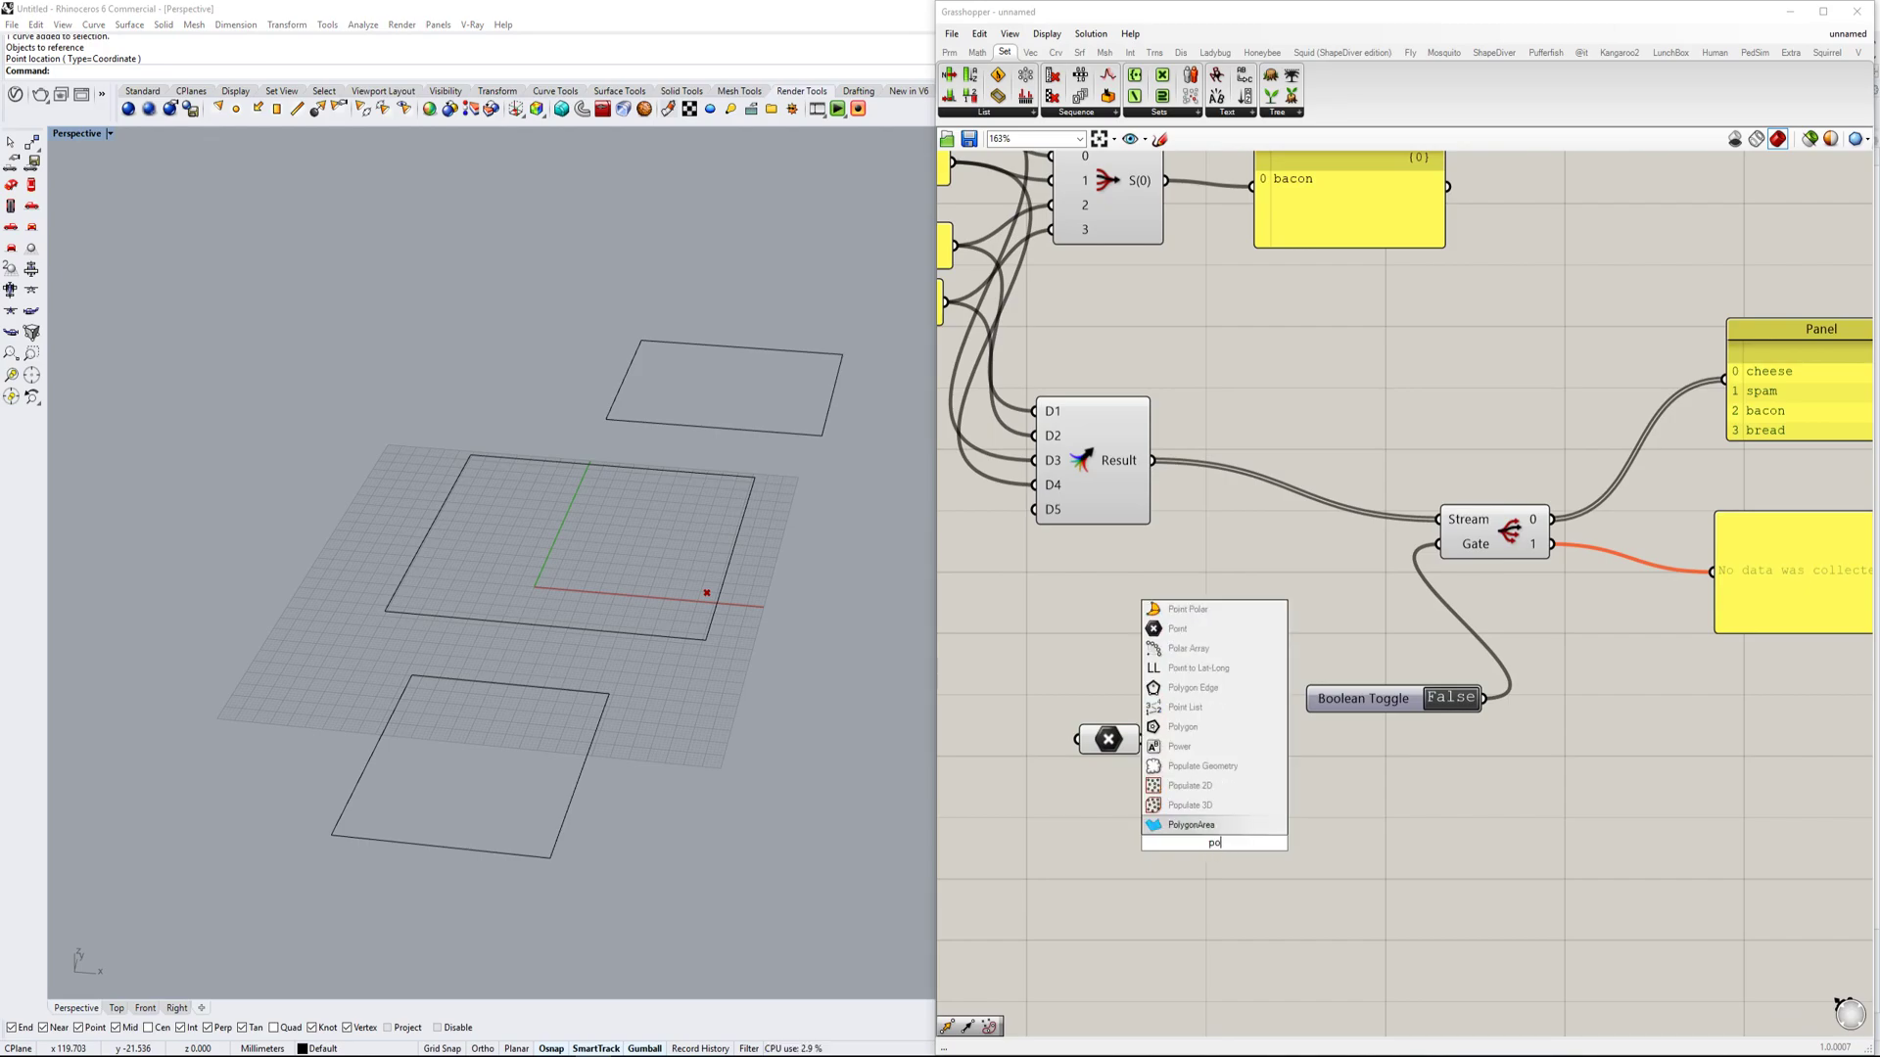
type("int in region")
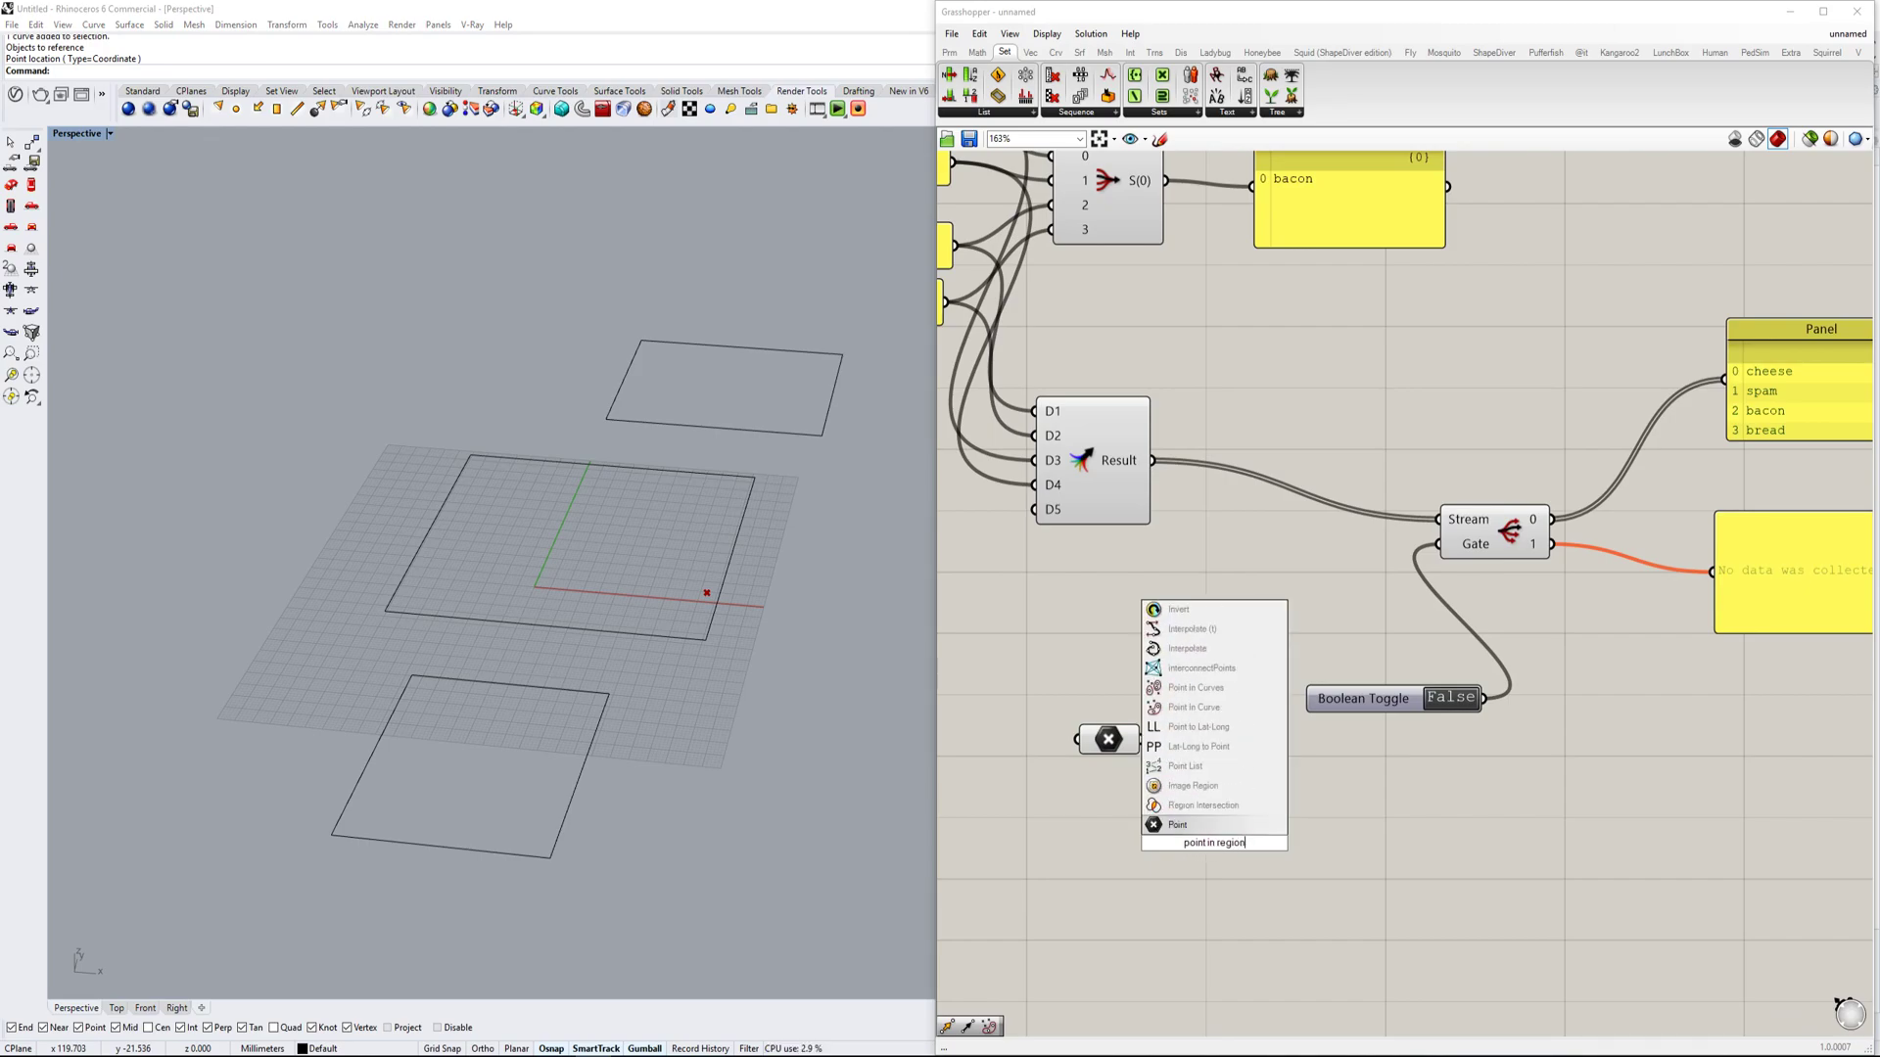
left_click(1192, 707)
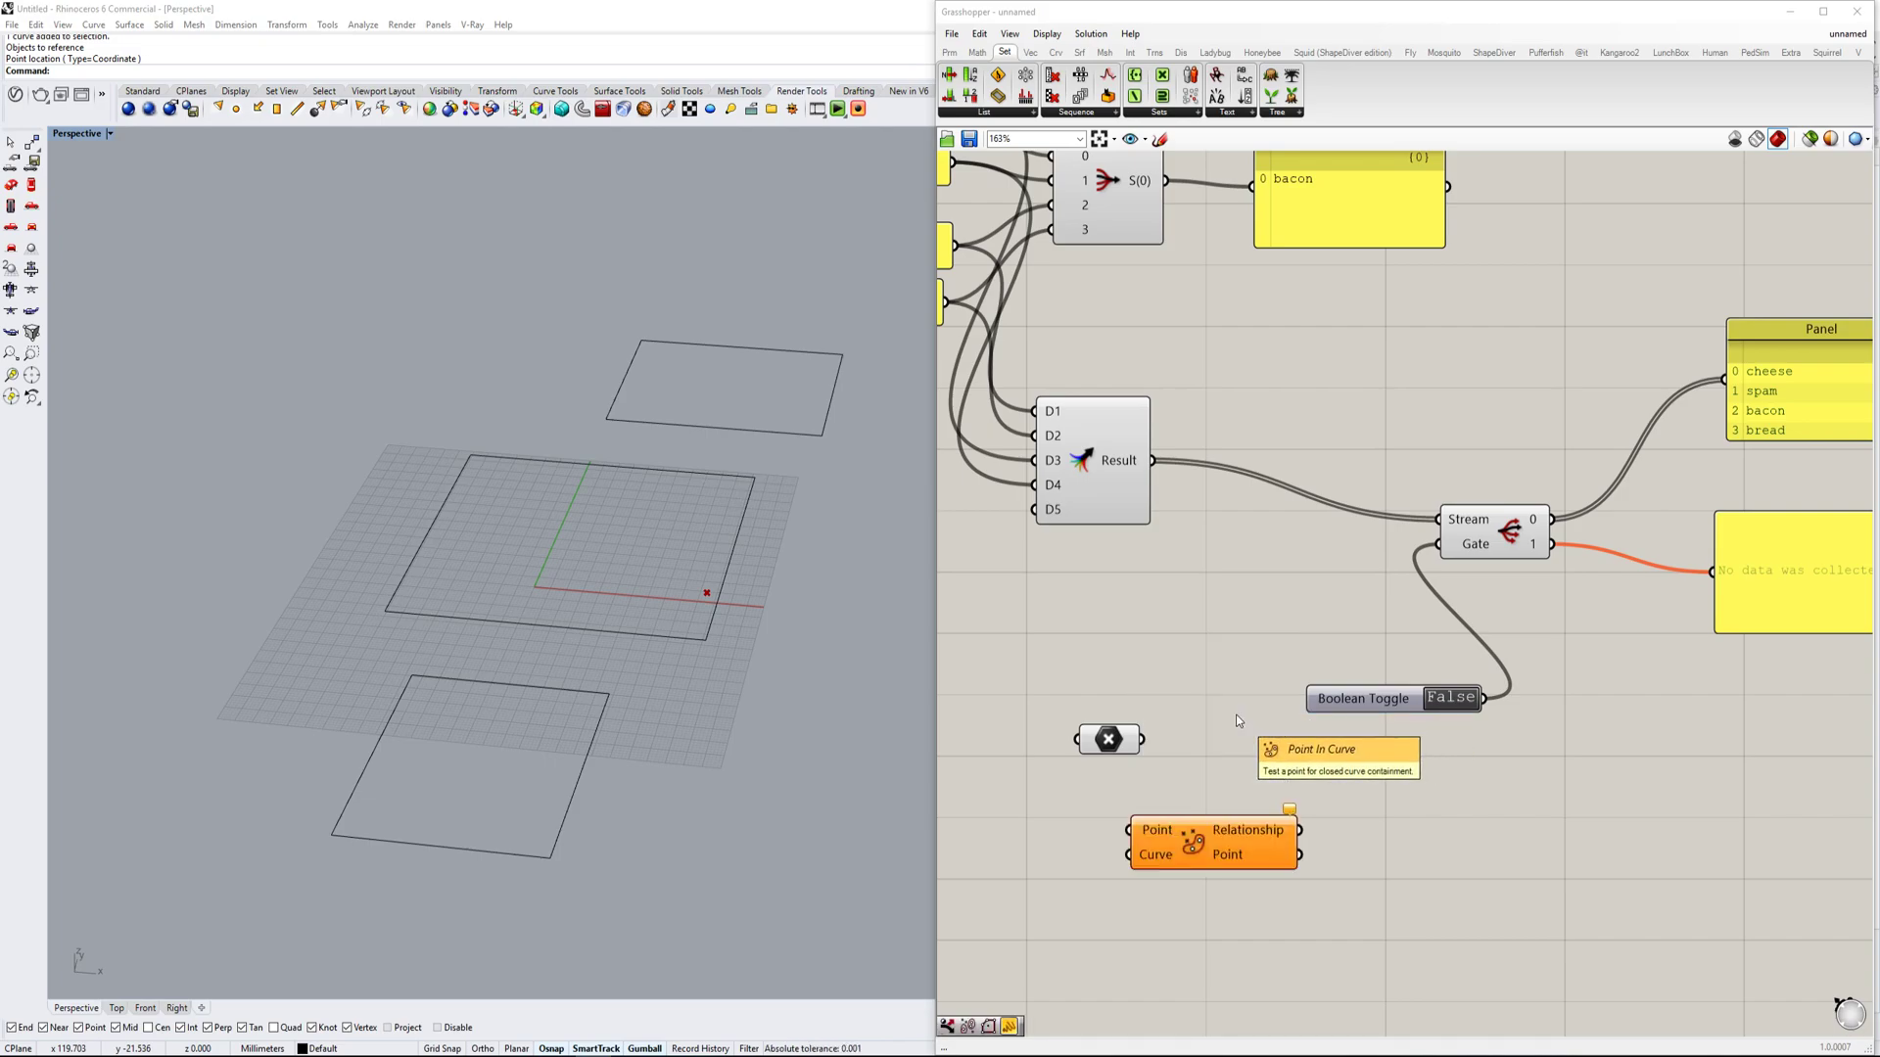
left_click_drag(1230, 869, 1330, 850)
left_click_drag(1143, 740, 1228, 837)
Add a Geometry parameter referencing the middle rectangle and connect it to the Curve input of Point In Curve.
right_click_drag(1204, 836, 1312, 797)
double_click(1189, 866)
type("ge")
left_click(1198, 834)
right_click(1212, 810)
left_click(1263, 939)
left_click_drag(645, 572, 633, 578)
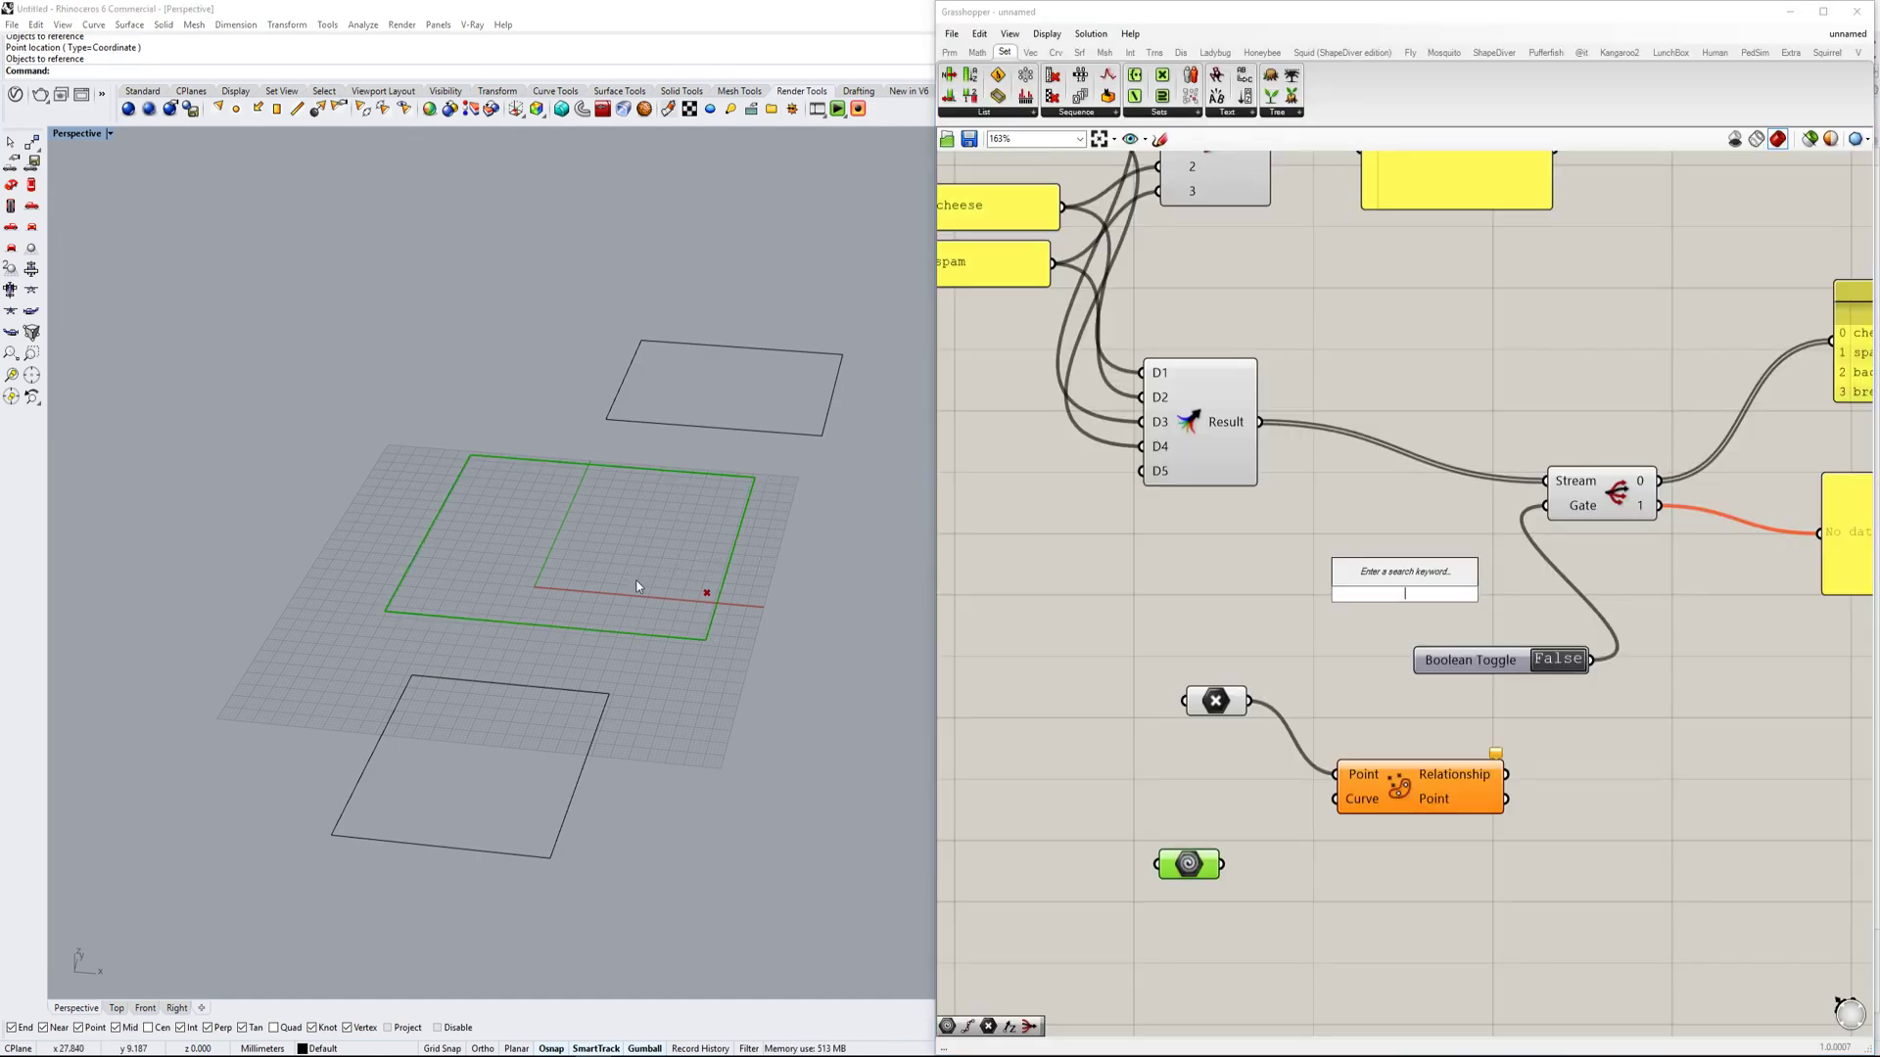
right_click_drag(1313, 797, 1251, 783)
left_click_drag(1162, 849, 1274, 787)
Add a panel, connect the Relationship output of Point In Curve to it, and enlarge the panel.
right_click_drag(1534, 896, 1452, 872)
double_click(1450, 872)
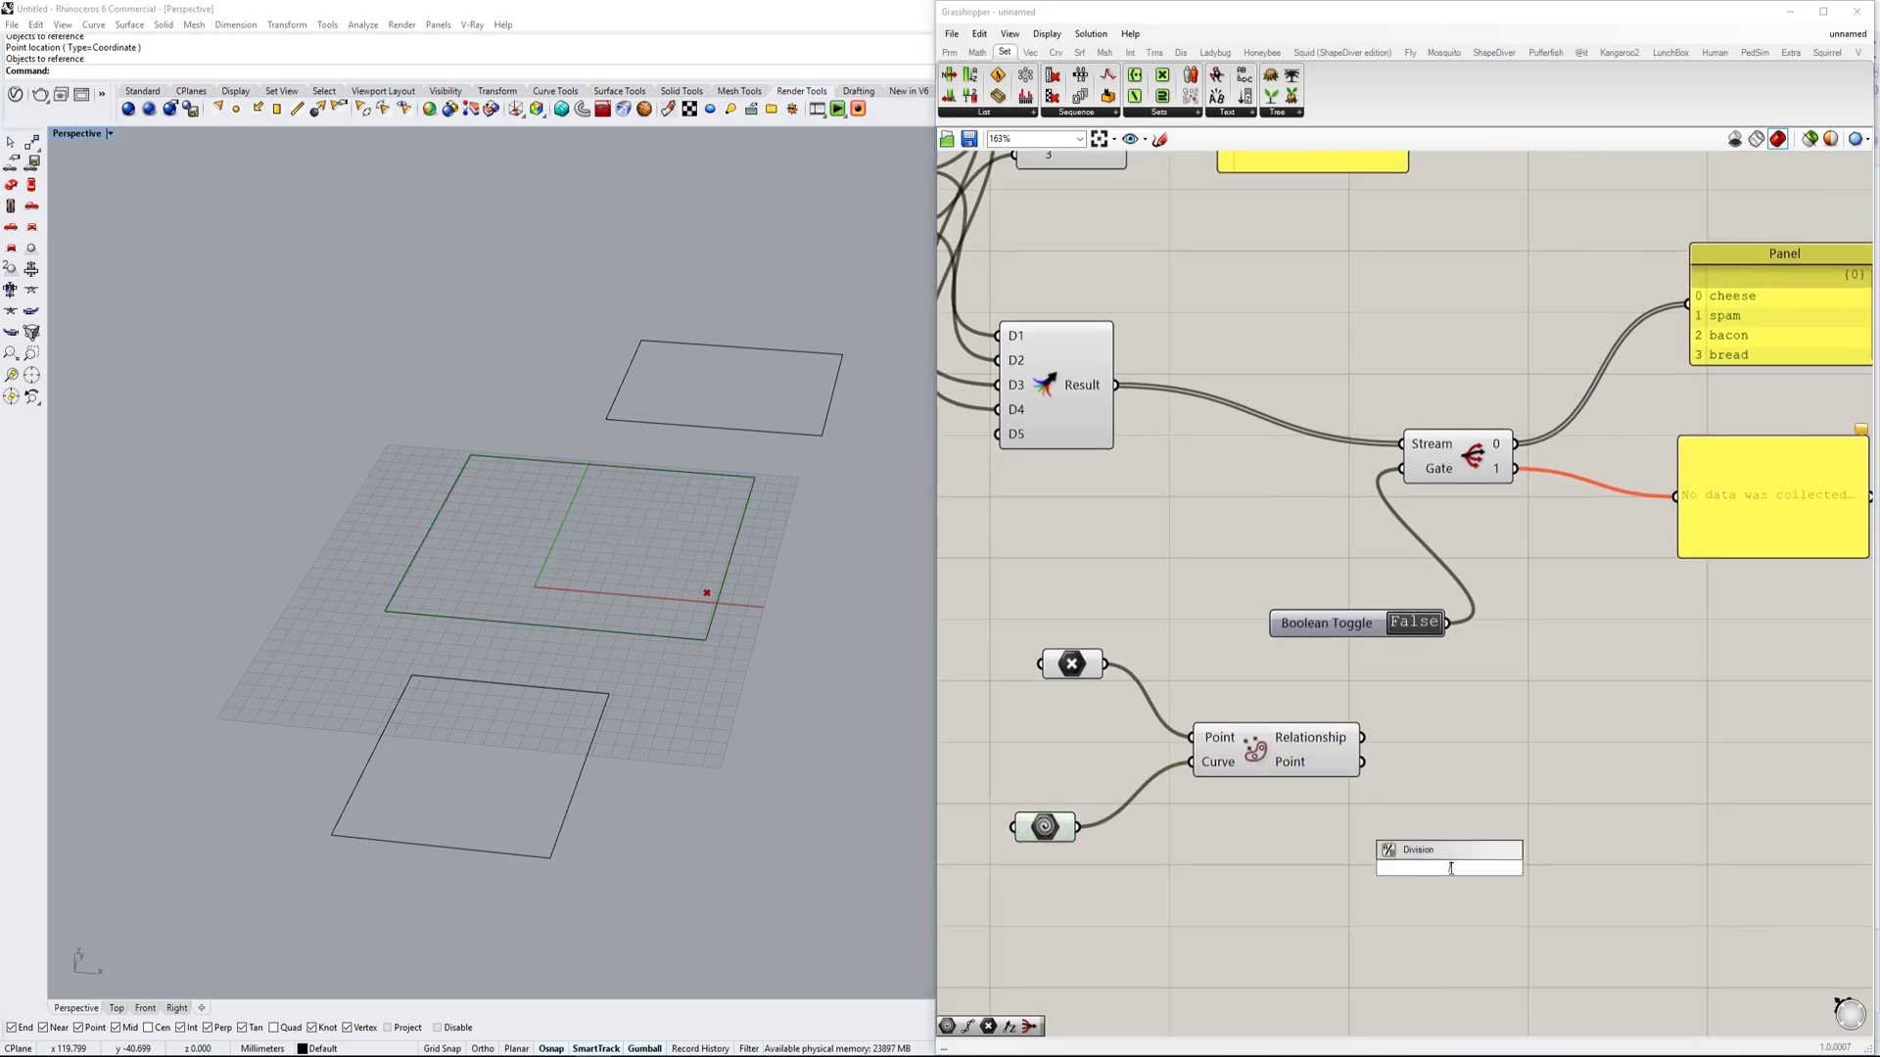
type("//")
key("Return")
left_click_drag(1430, 866, 1429, 814)
right_click_drag(1620, 878, 1491, 769)
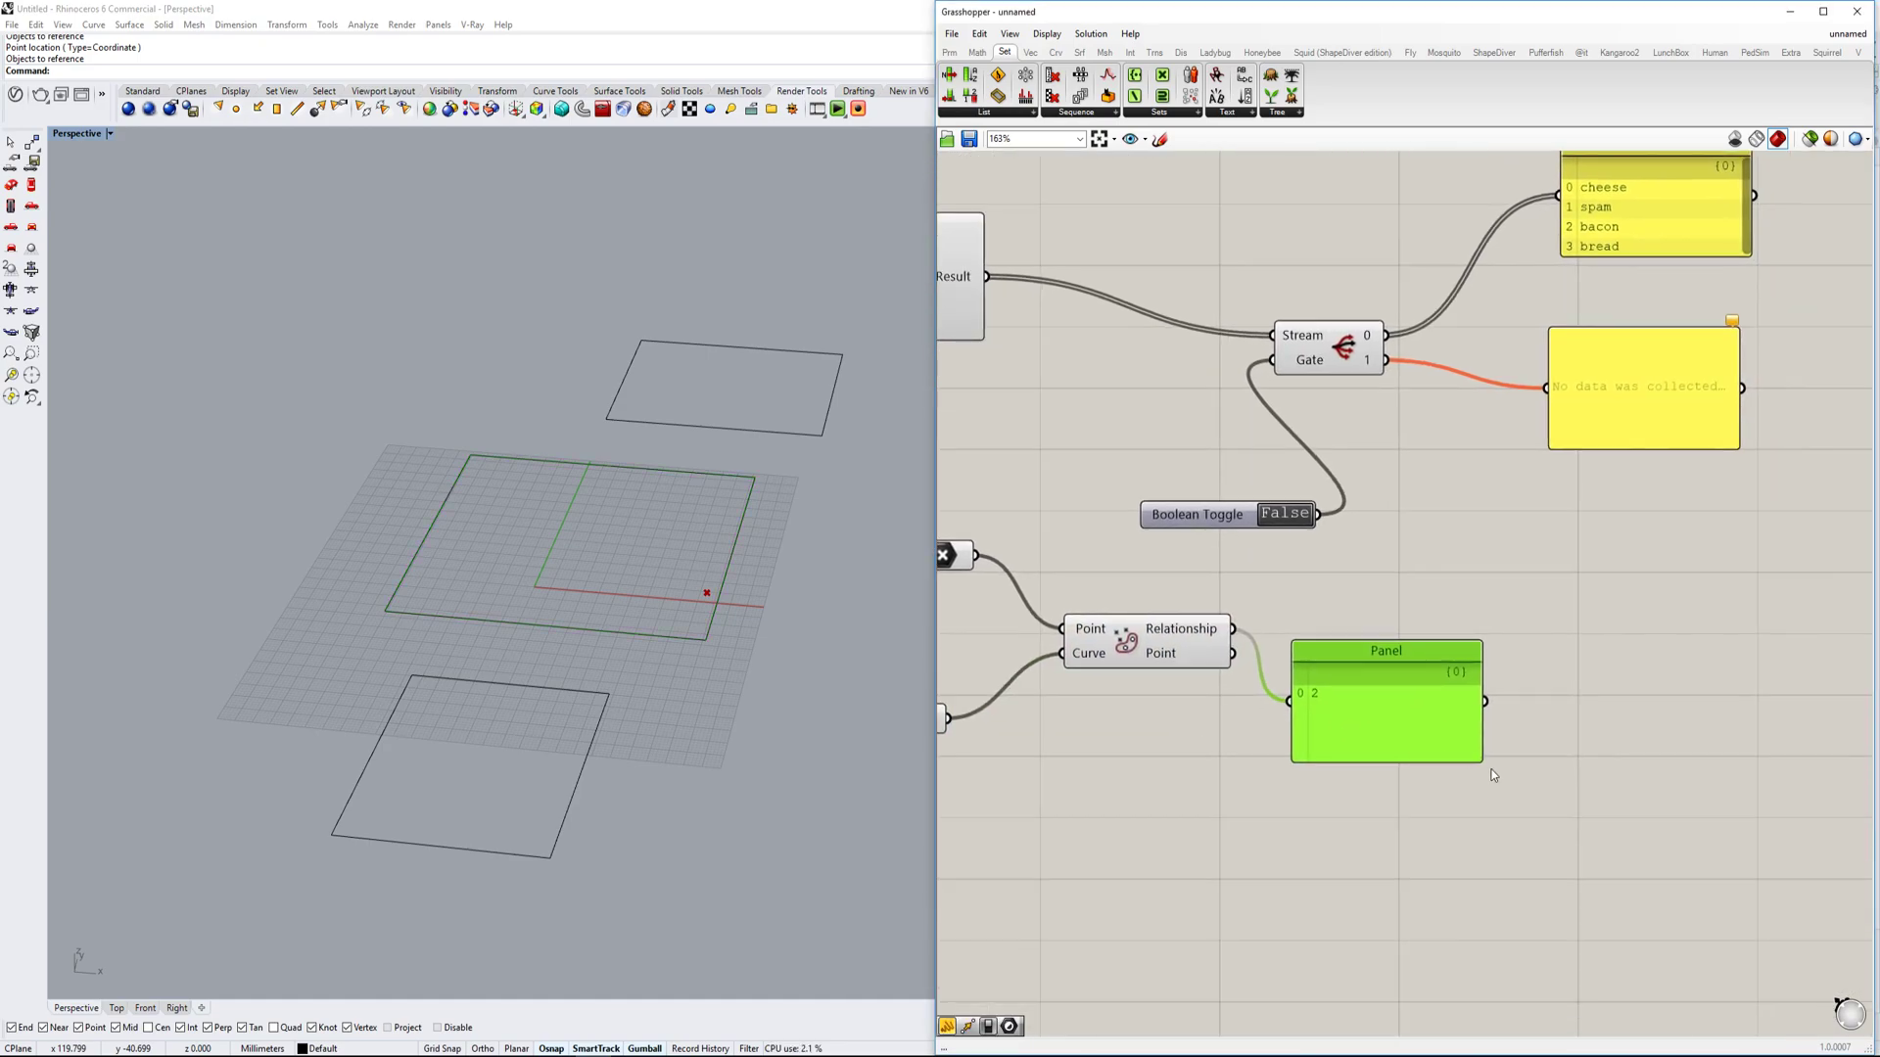
left_click_drag(1476, 757, 1644, 848)
right_click_drag(1241, 671, 1370, 663)
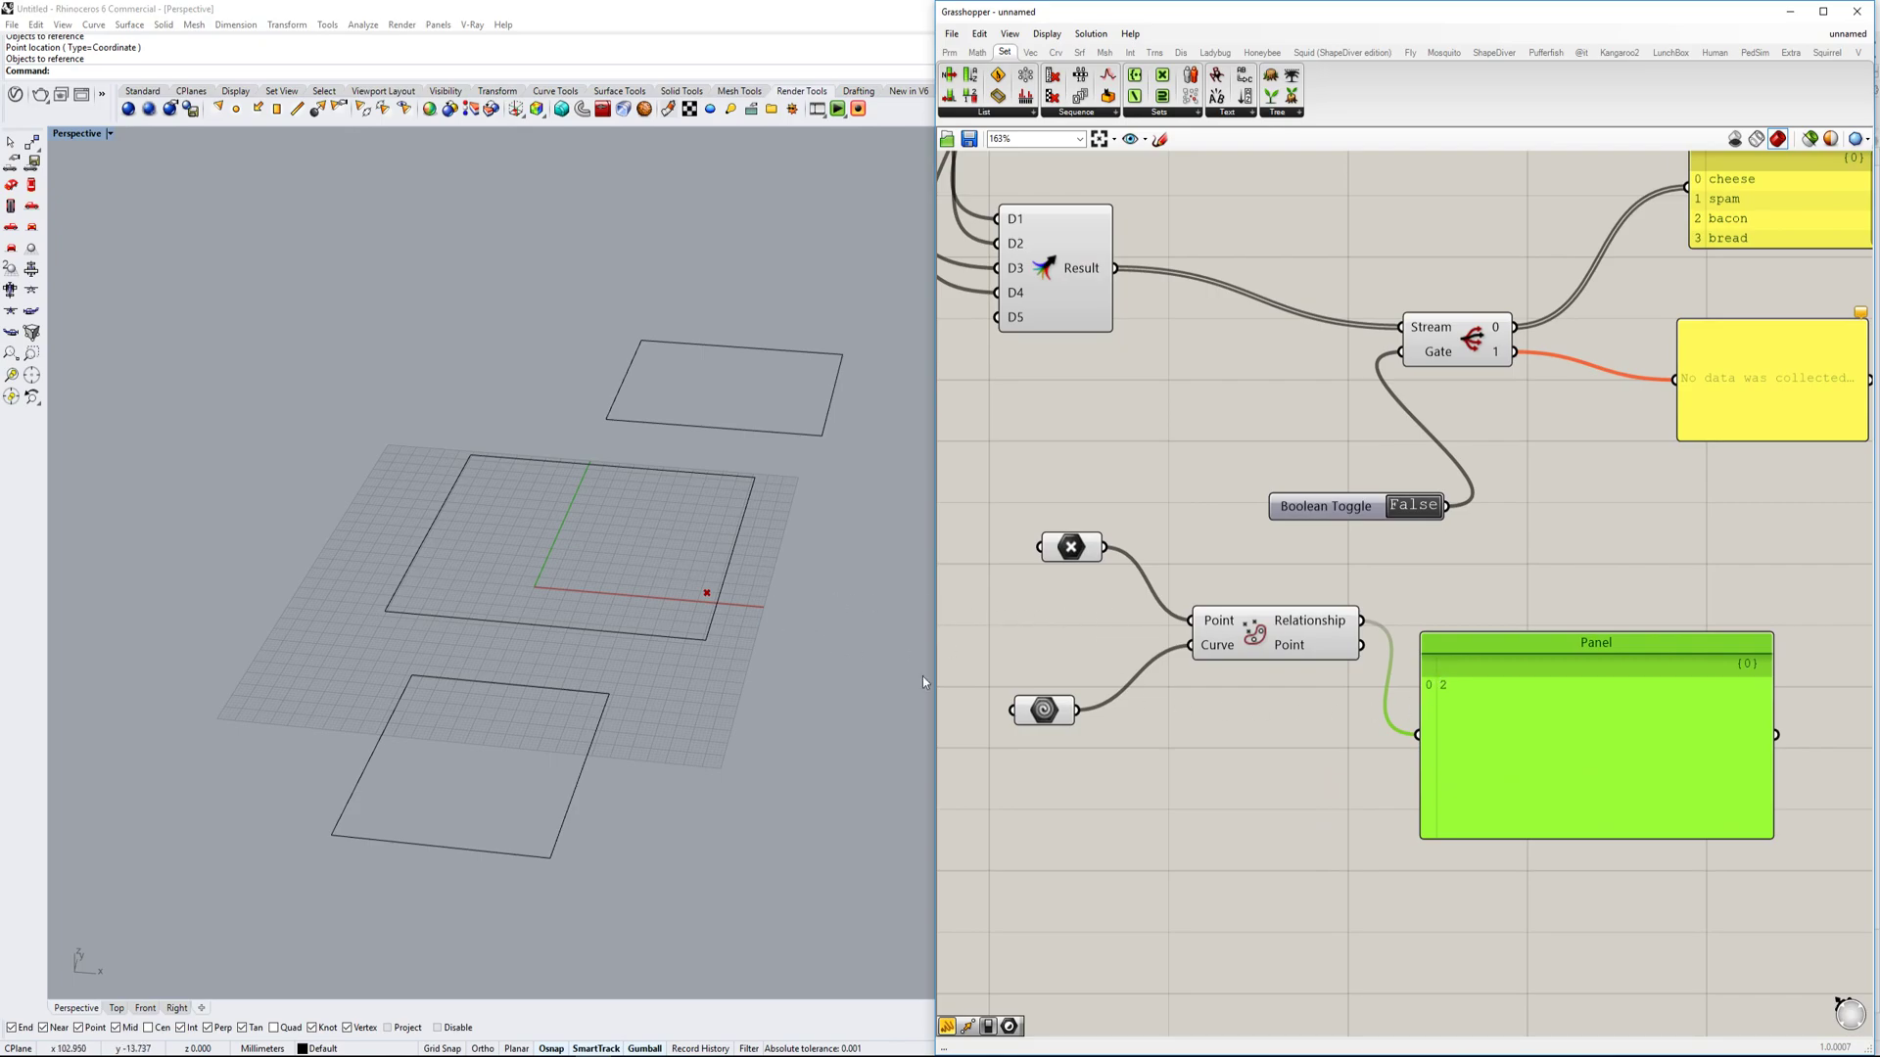
Shift the referenced test point along the X axis and read the description of Point In Curve's Relationship output.
left_click(1067, 549)
left_click_drag(756, 594, 791, 598)
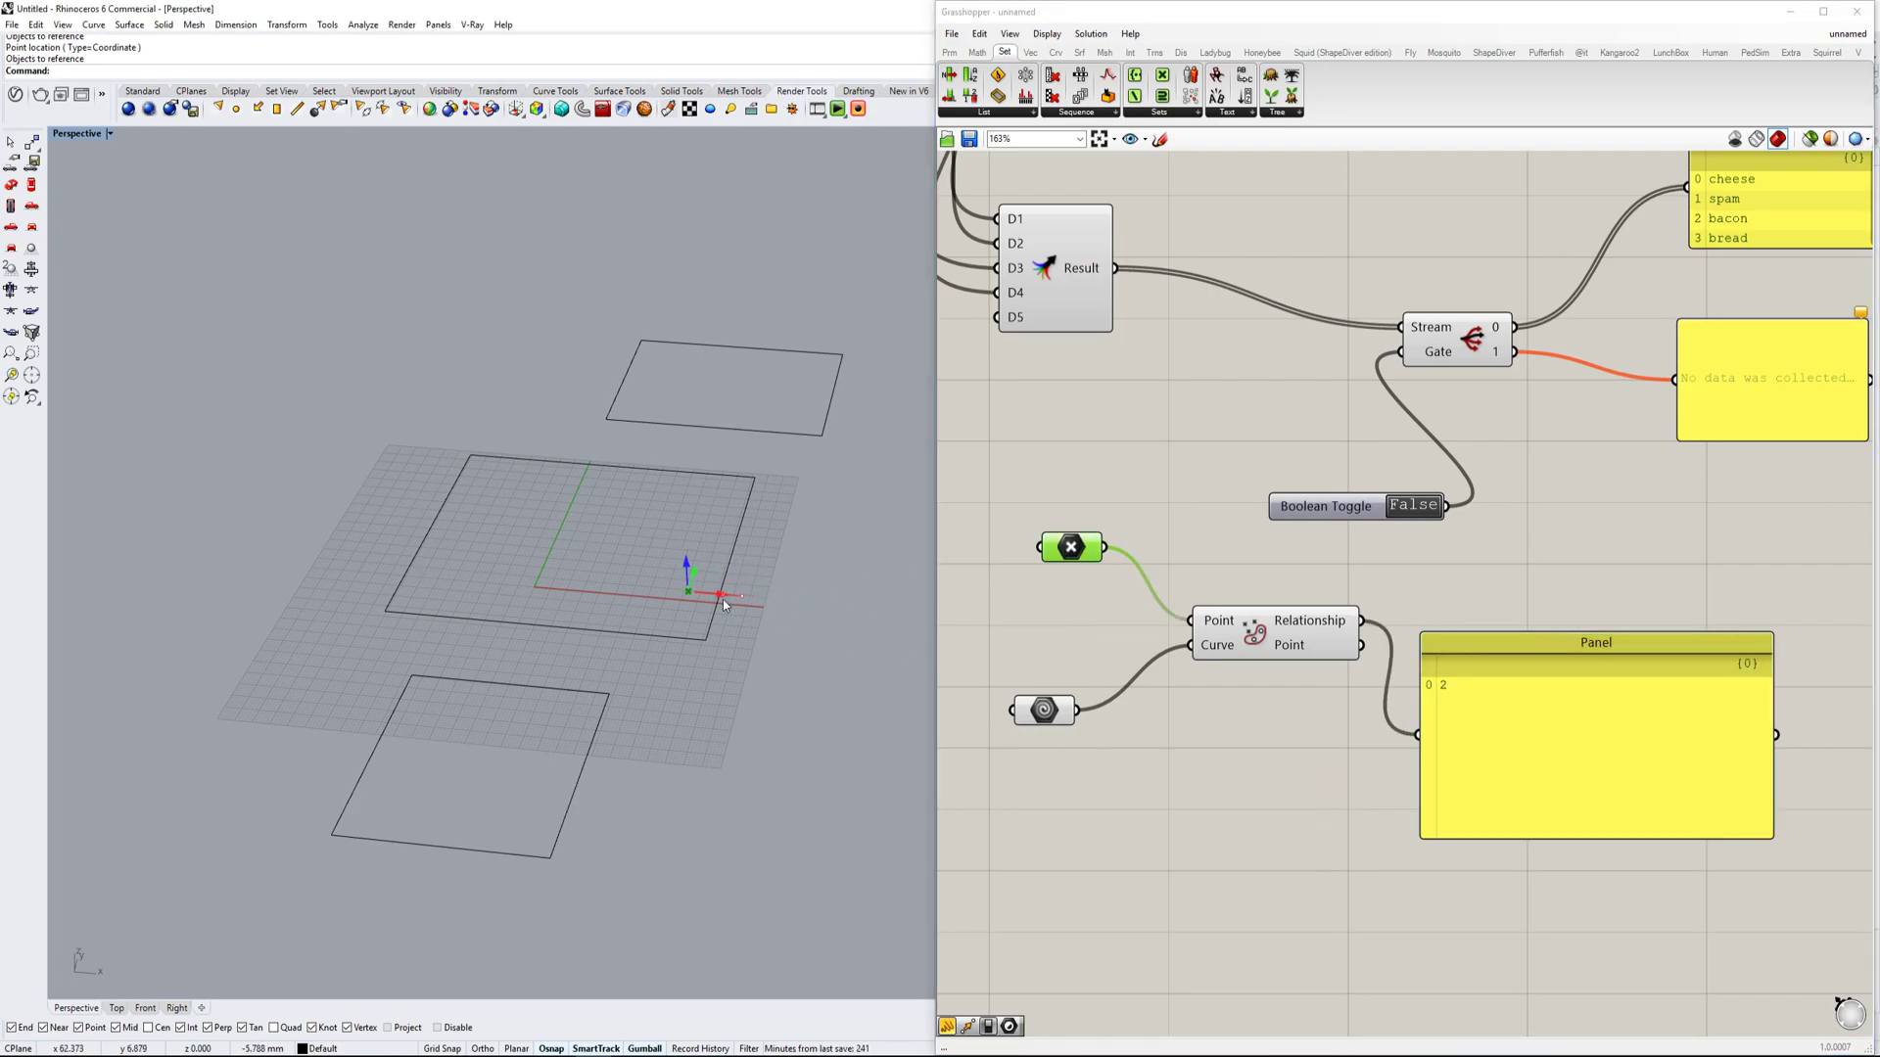
scroll(1321, 654, "up", 1)
mouse_move(1342, 619)
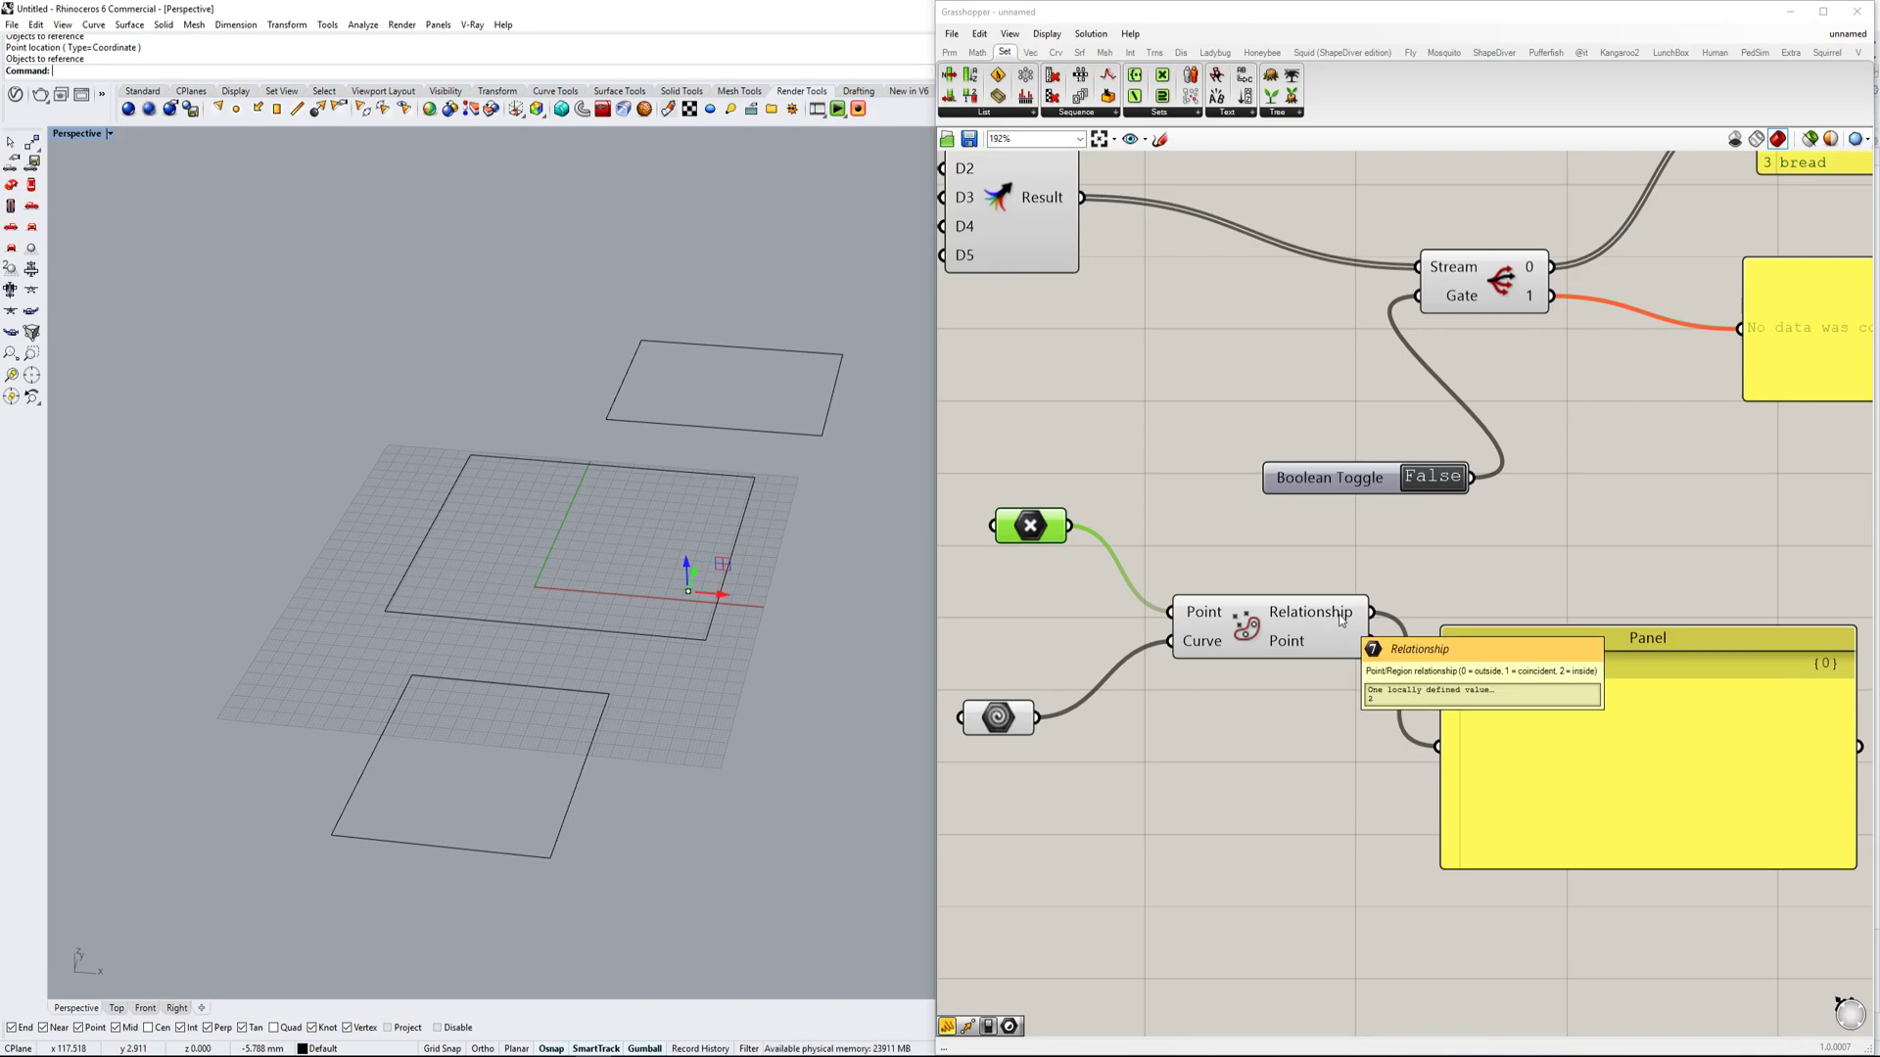
Insert a Boolean parameter between Point In Curve's Relationship output and the result panel, moving the panel aside to make room.
left_click_drag(1571, 796, 1655, 791)
double_click(1382, 837)
type("bool")
key("Return")
left_click_drag(1370, 613, 1520, 742)
left_click_drag(1390, 837, 1453, 768)
right_click_drag(1175, 626, 1240, 652)
right_click_drag(1483, 672, 1457, 657)
Move the test point outside the middle rectangle along X and connect the Boolean parameter to Stream Gate's Gate input.
left_click(1103, 548)
left_click_drag(725, 595, 758, 597)
right_click_drag(1367, 603, 1271, 681)
scroll(1406, 747, "down", 1)
right_click_drag(1406, 747, 1353, 814)
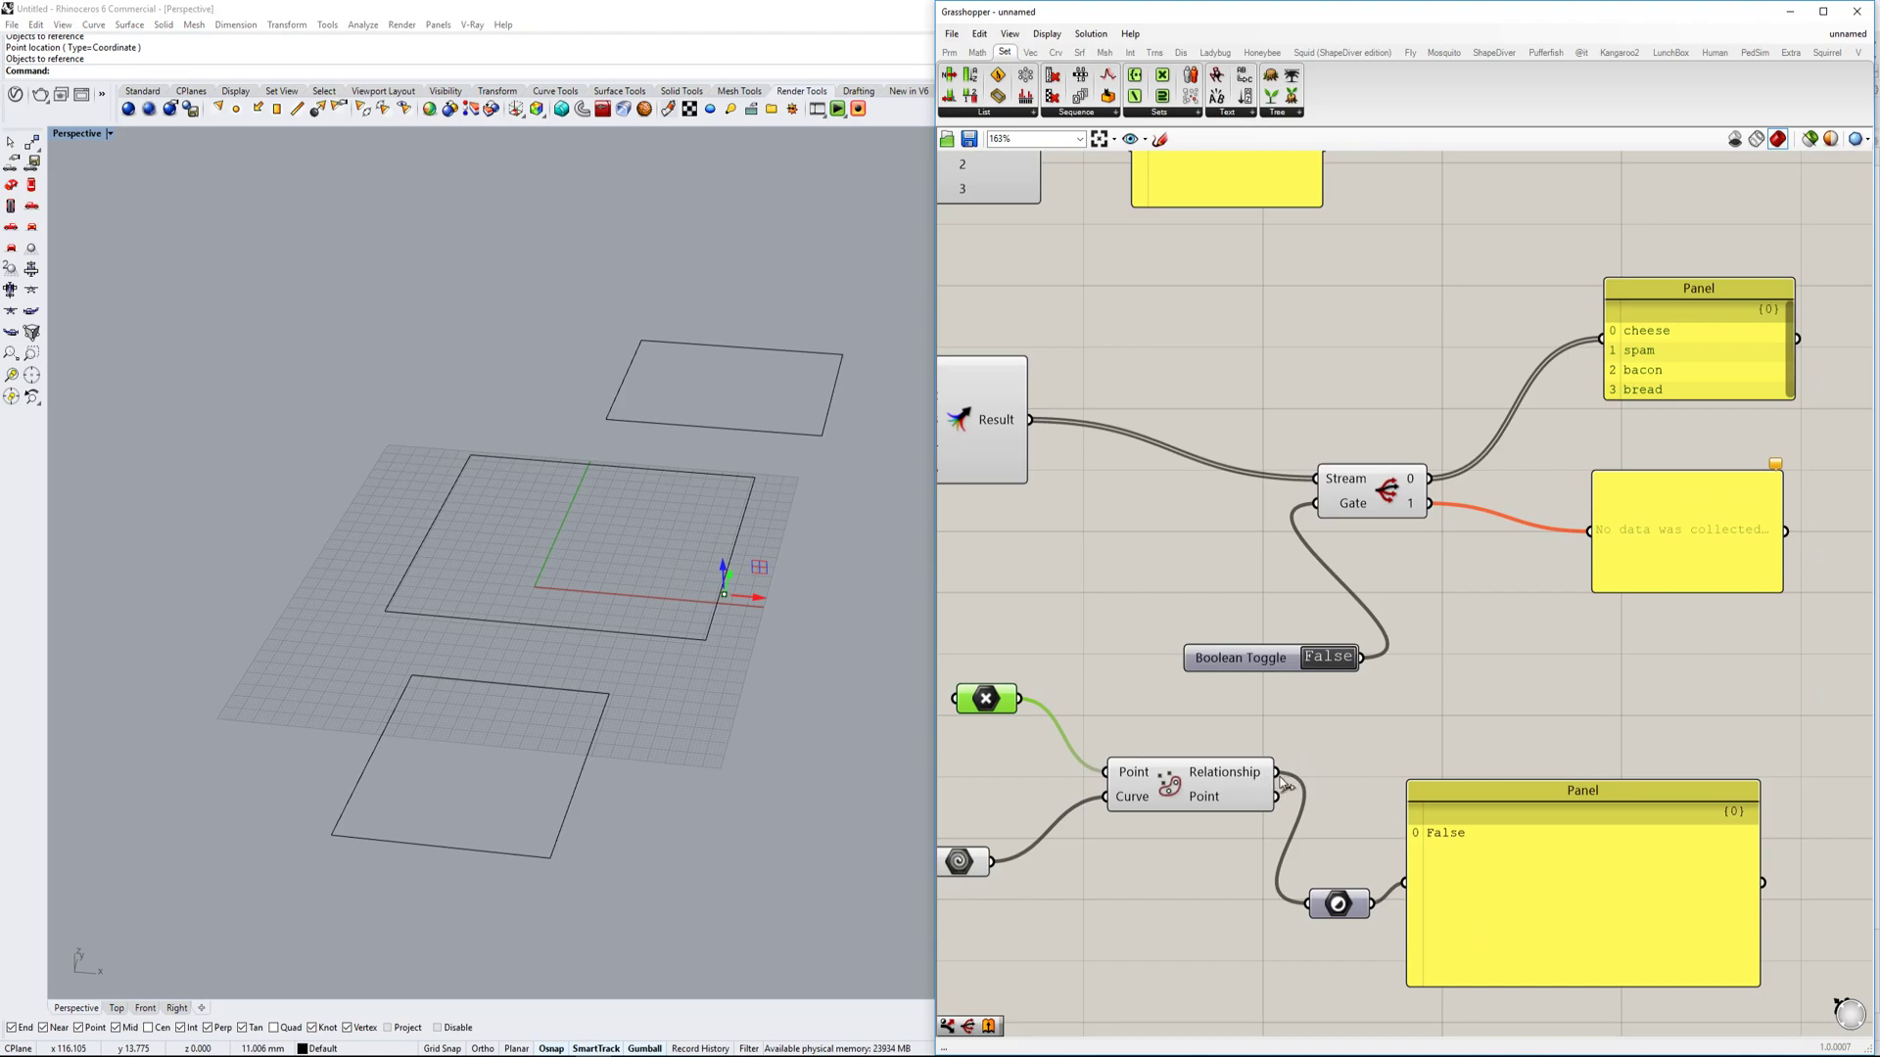
left_click_drag(1371, 903, 1345, 525)
left_click_drag(773, 596, 818, 595)
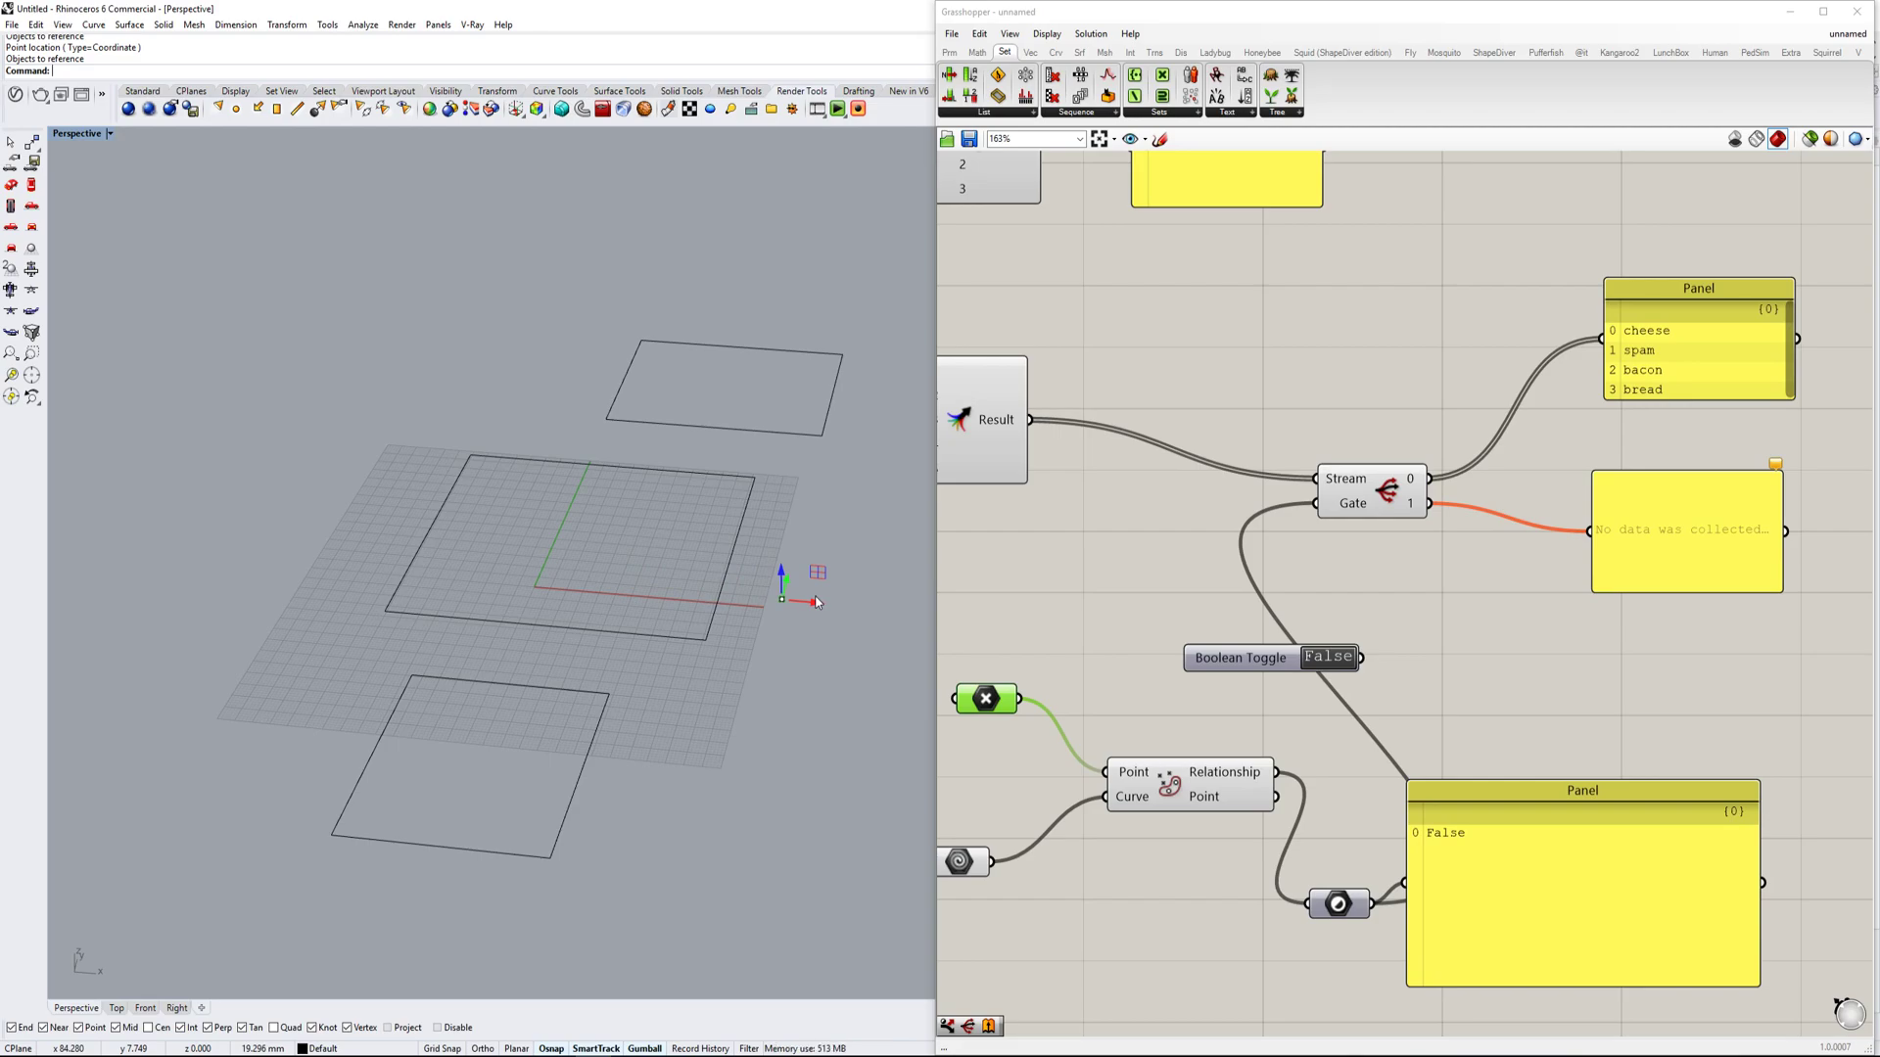
Examine how the containment test drives the Stream Gate and its two output panels across the definition.
scroll(1482, 650, "down", 3)
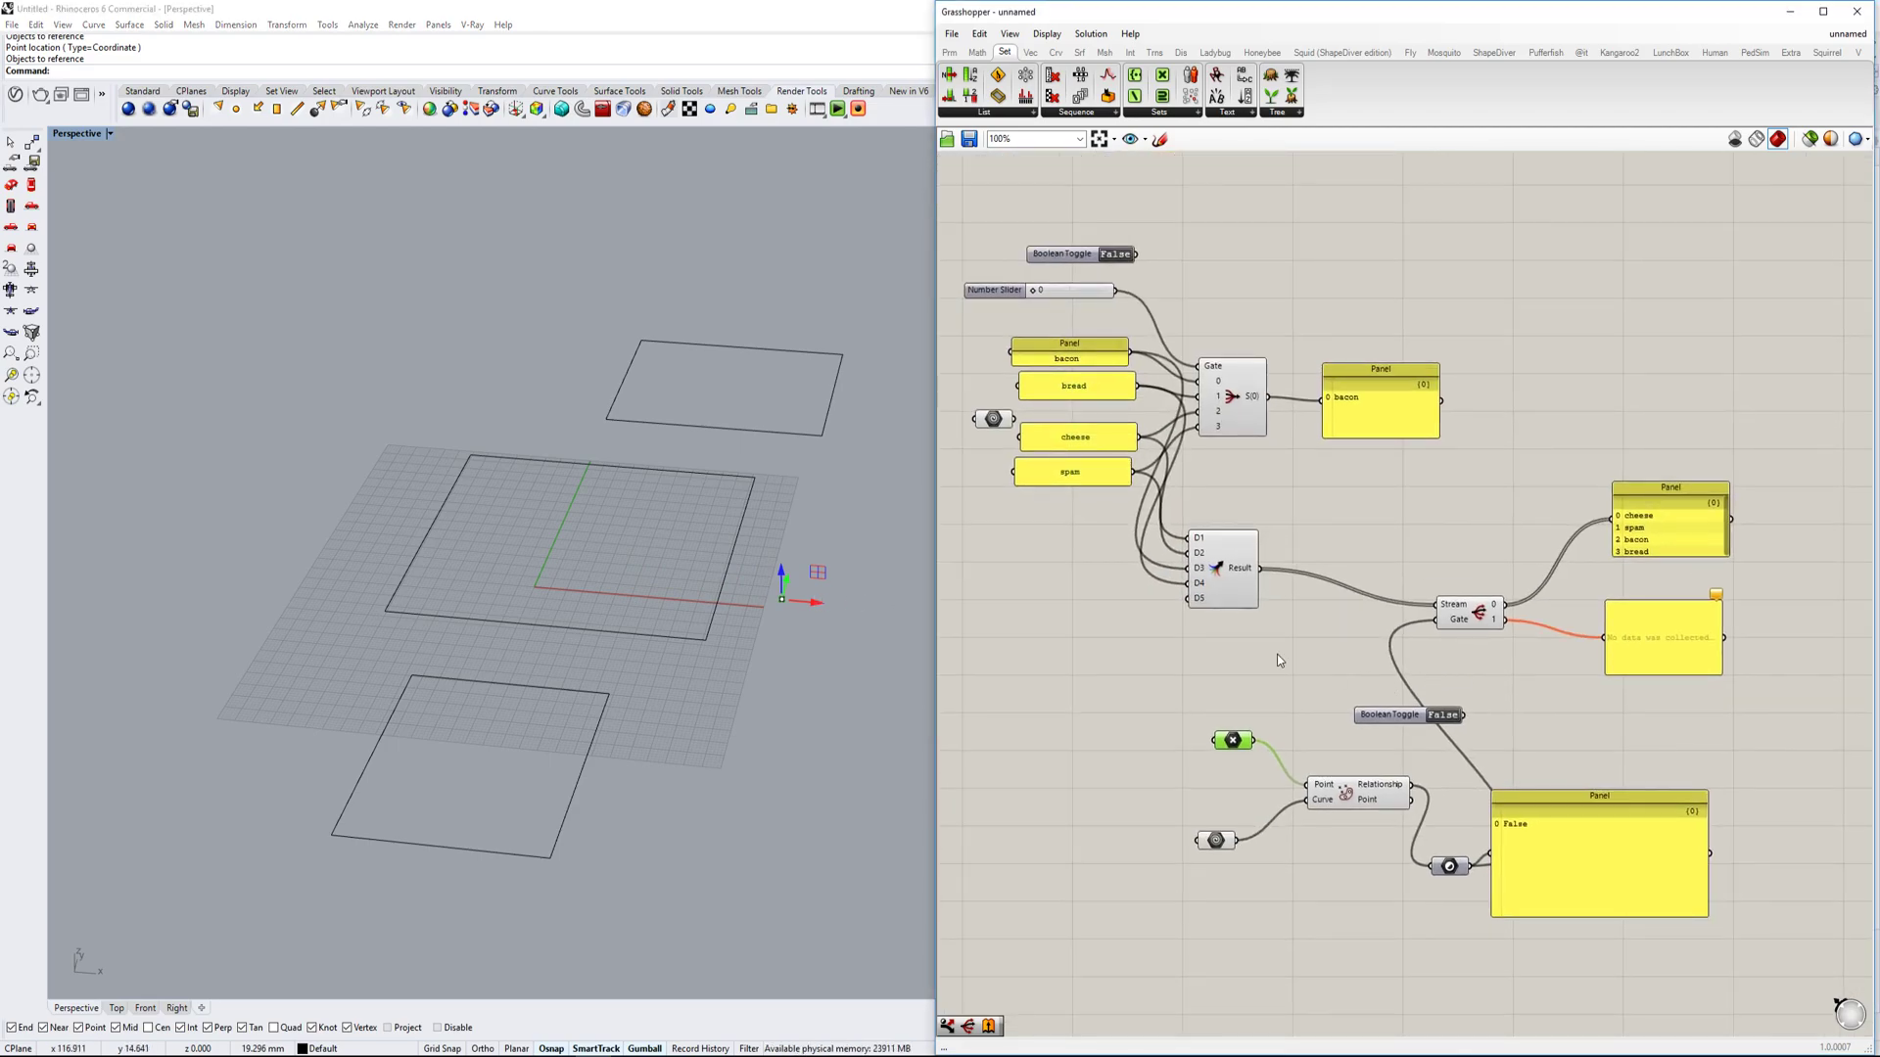
scroll(1277, 654, "up", 2)
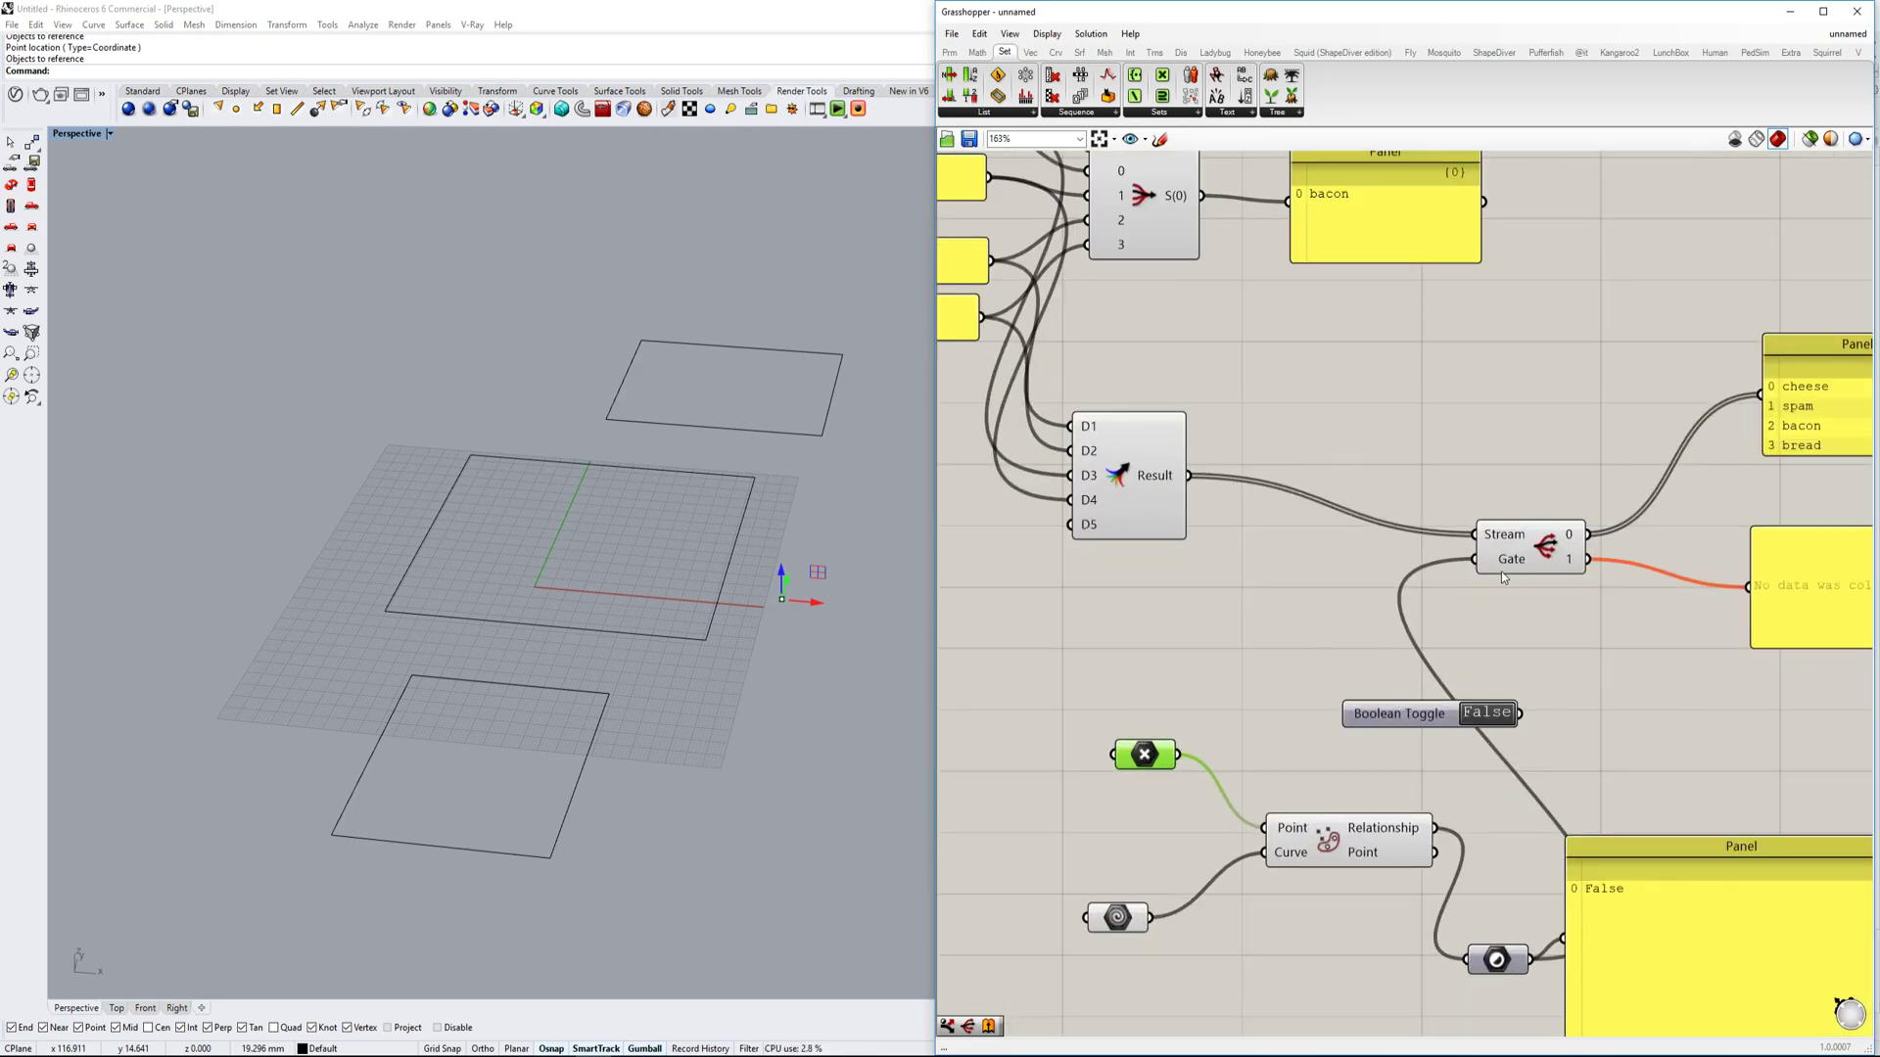
scroll(1507, 572, "down", 1)
mouse_move(1326, 647)
right_mouse_down()
mouse_move(1281, 677)
mouse_move(1390, 676)
mouse_move(1330, 617)
mouse_move(1314, 631)
right_mouse_up()
scroll(1328, 622, "up", 2)
scroll(1314, 631, "down", 2)
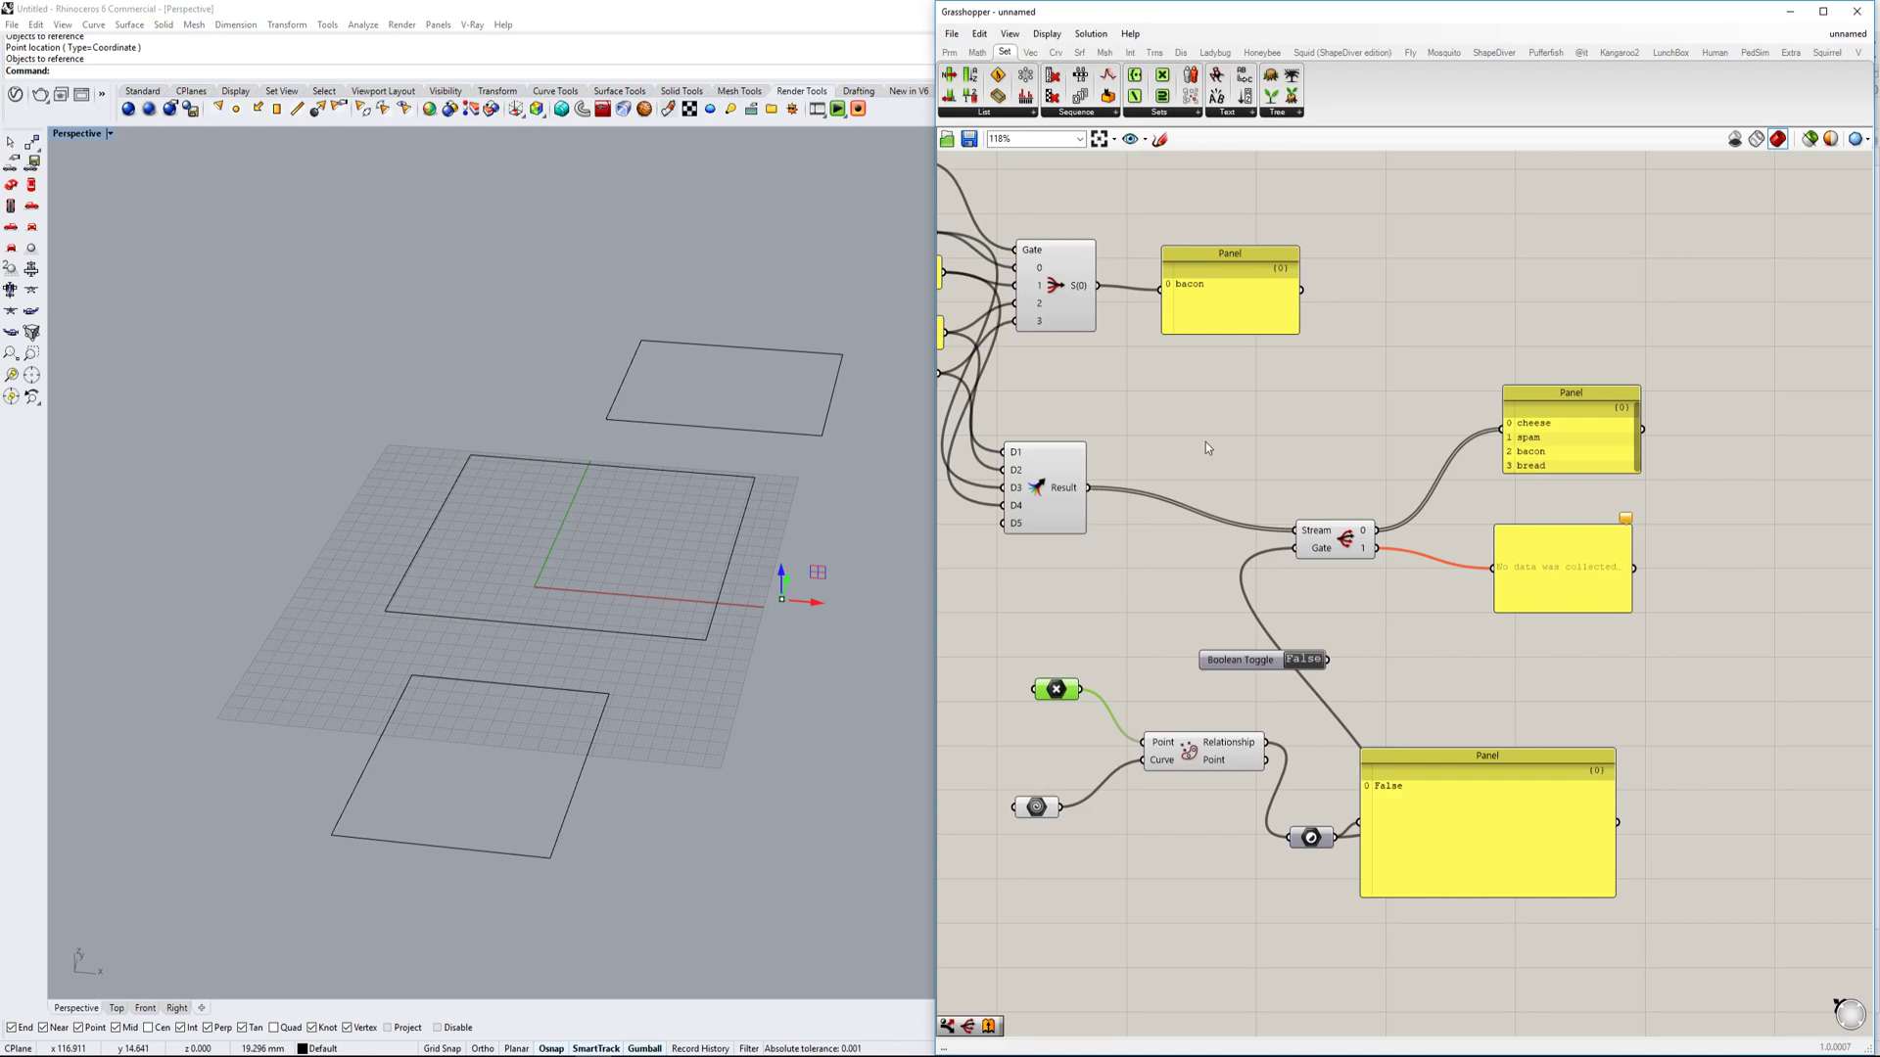
right_click_drag(1200, 422, 1241, 430)
scroll(1380, 548, "up", 2)
scroll(1389, 582, "up", 1)
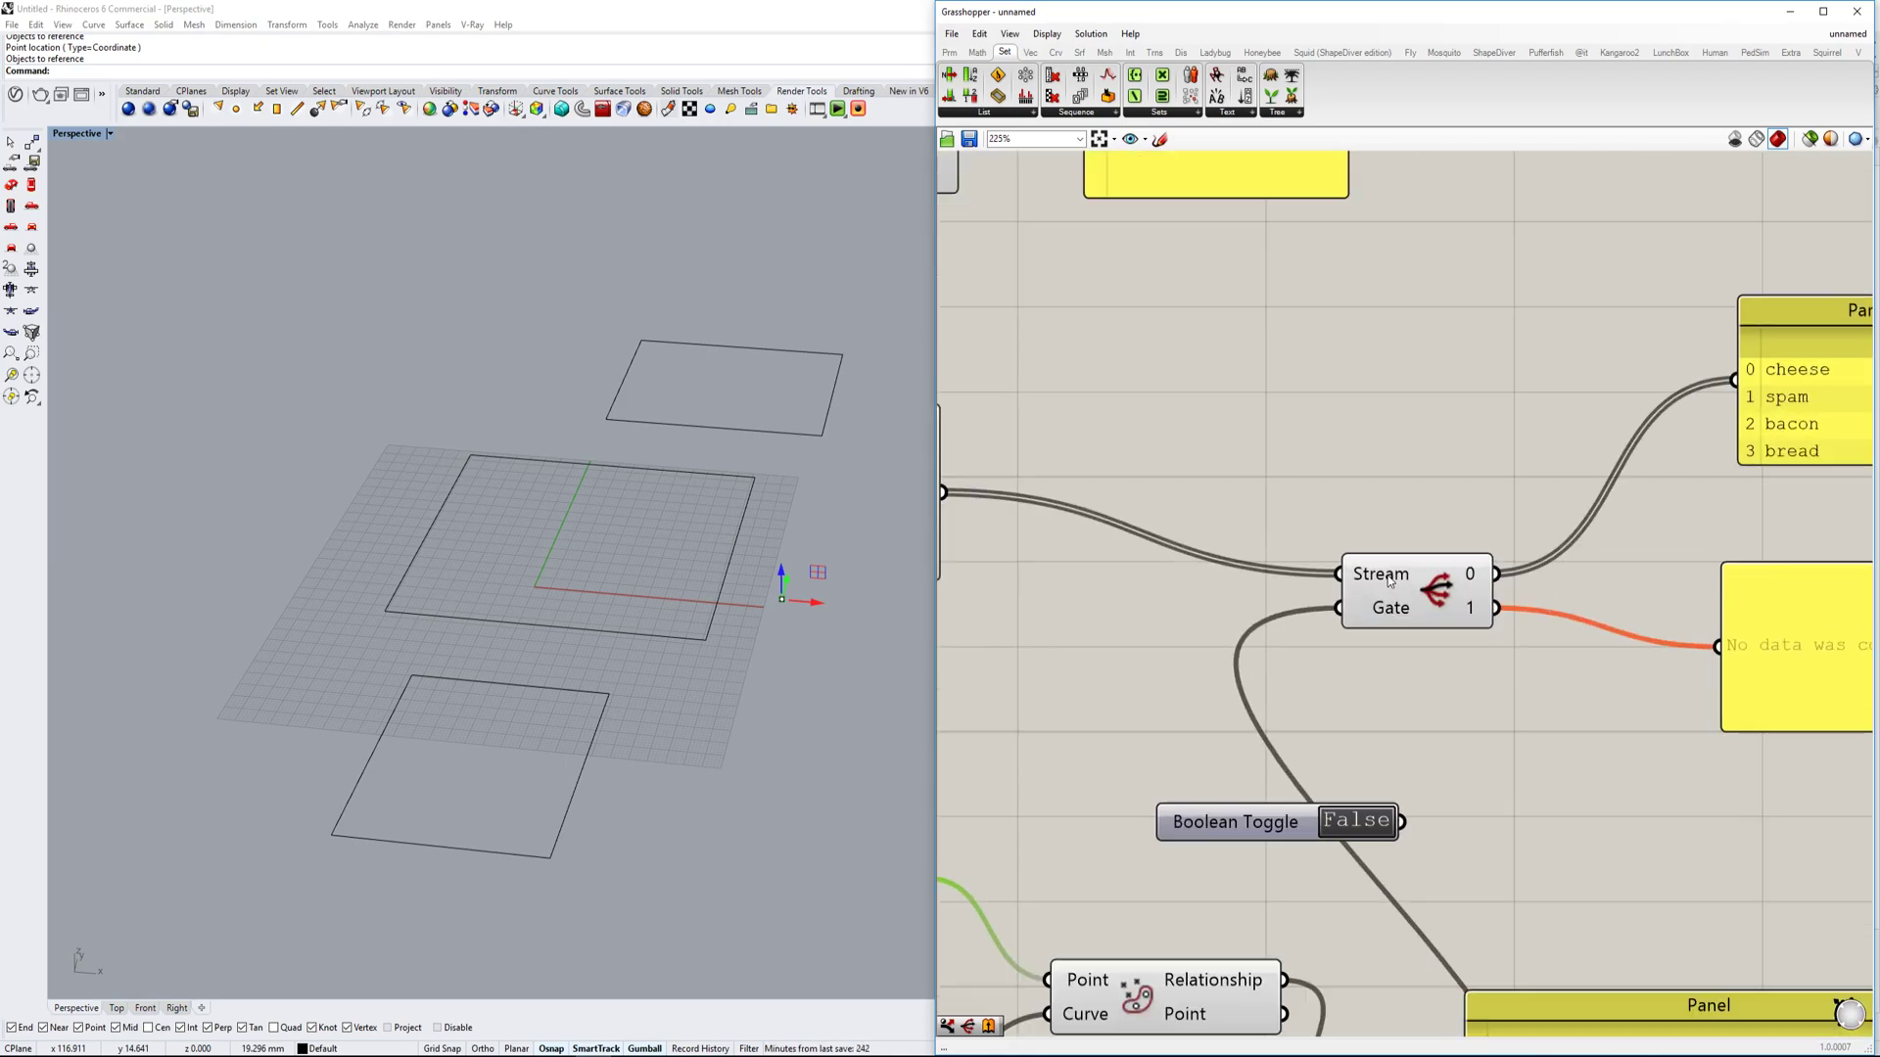
Add a Unit Z vector component between the Merge component and the Stream Gate.
scroll(1390, 583, "down", 1)
right_click_drag(1388, 579, 1471, 575)
double_click(1197, 624)
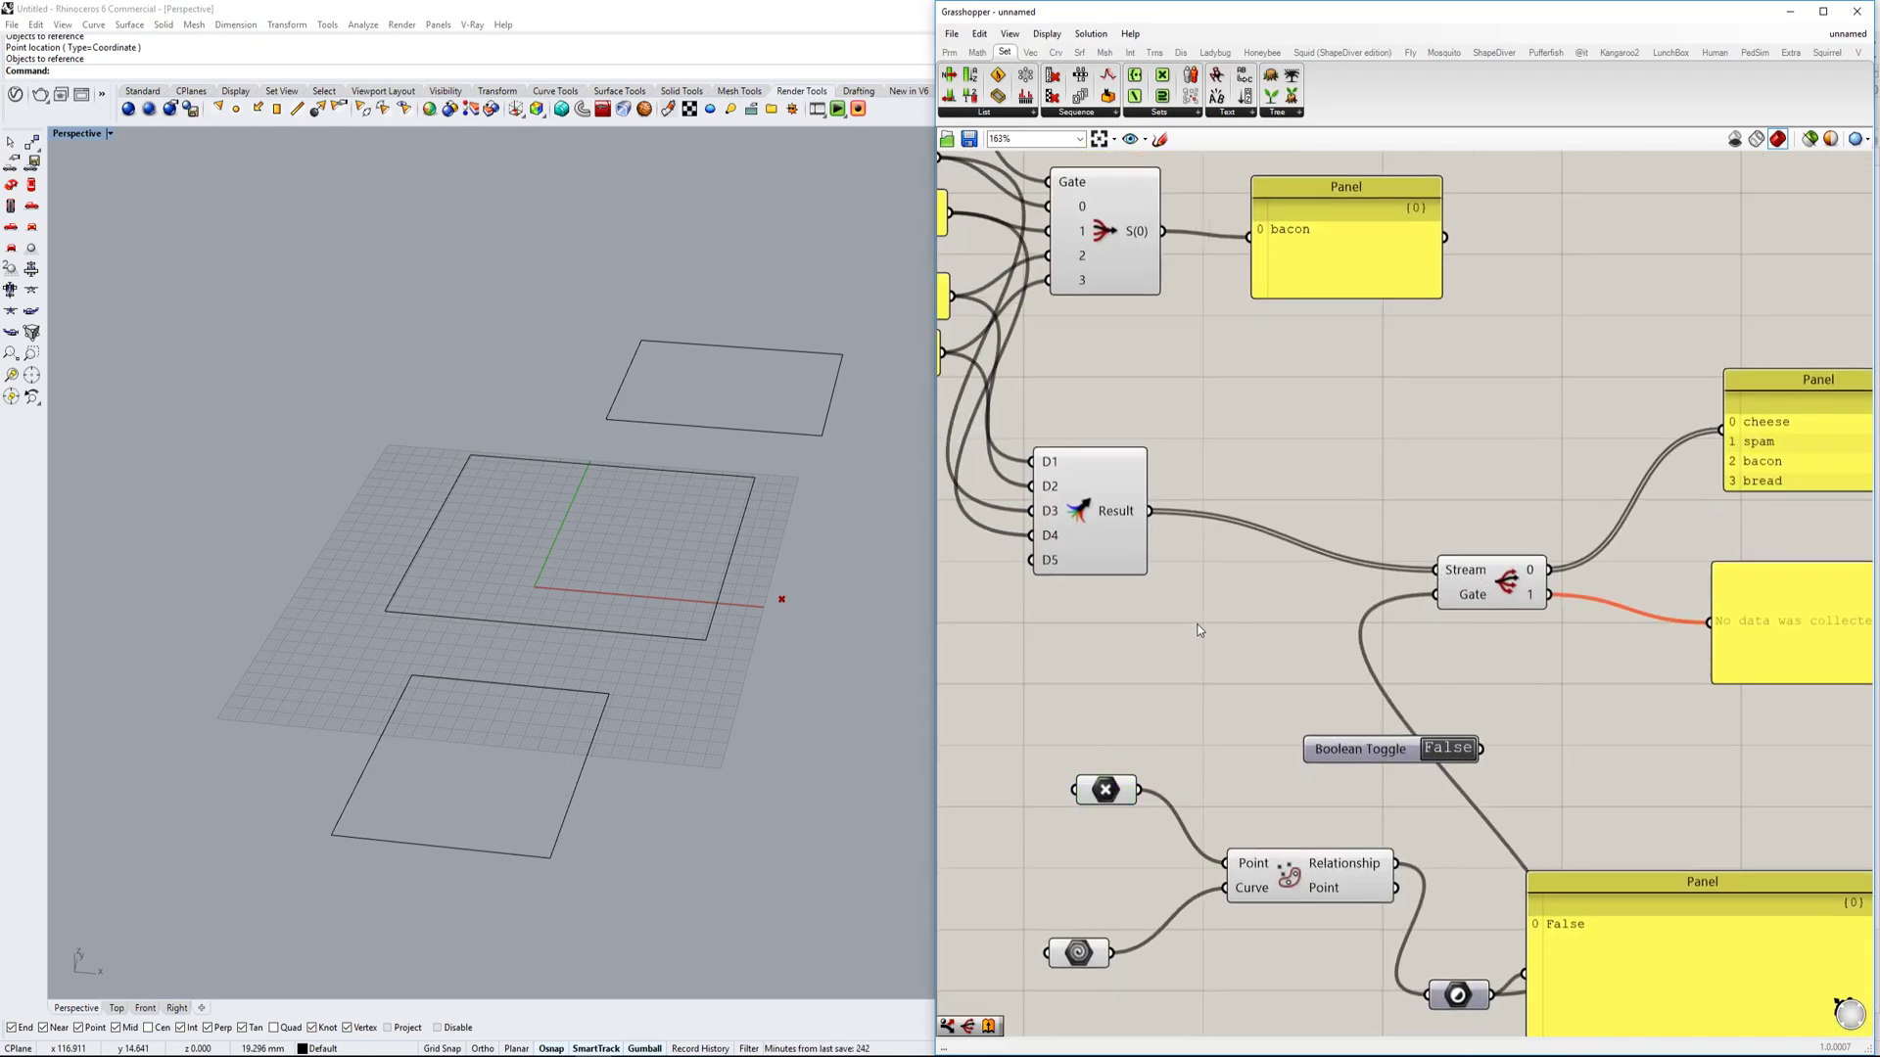
type("z")
left_click(1198, 604)
left_click_drag(1182, 619, 1275, 617)
Add a number slider set to 20 for Unit Z's Factor and feed the unit vector into Stream Gate's Stream input.
double_click(1057, 661)
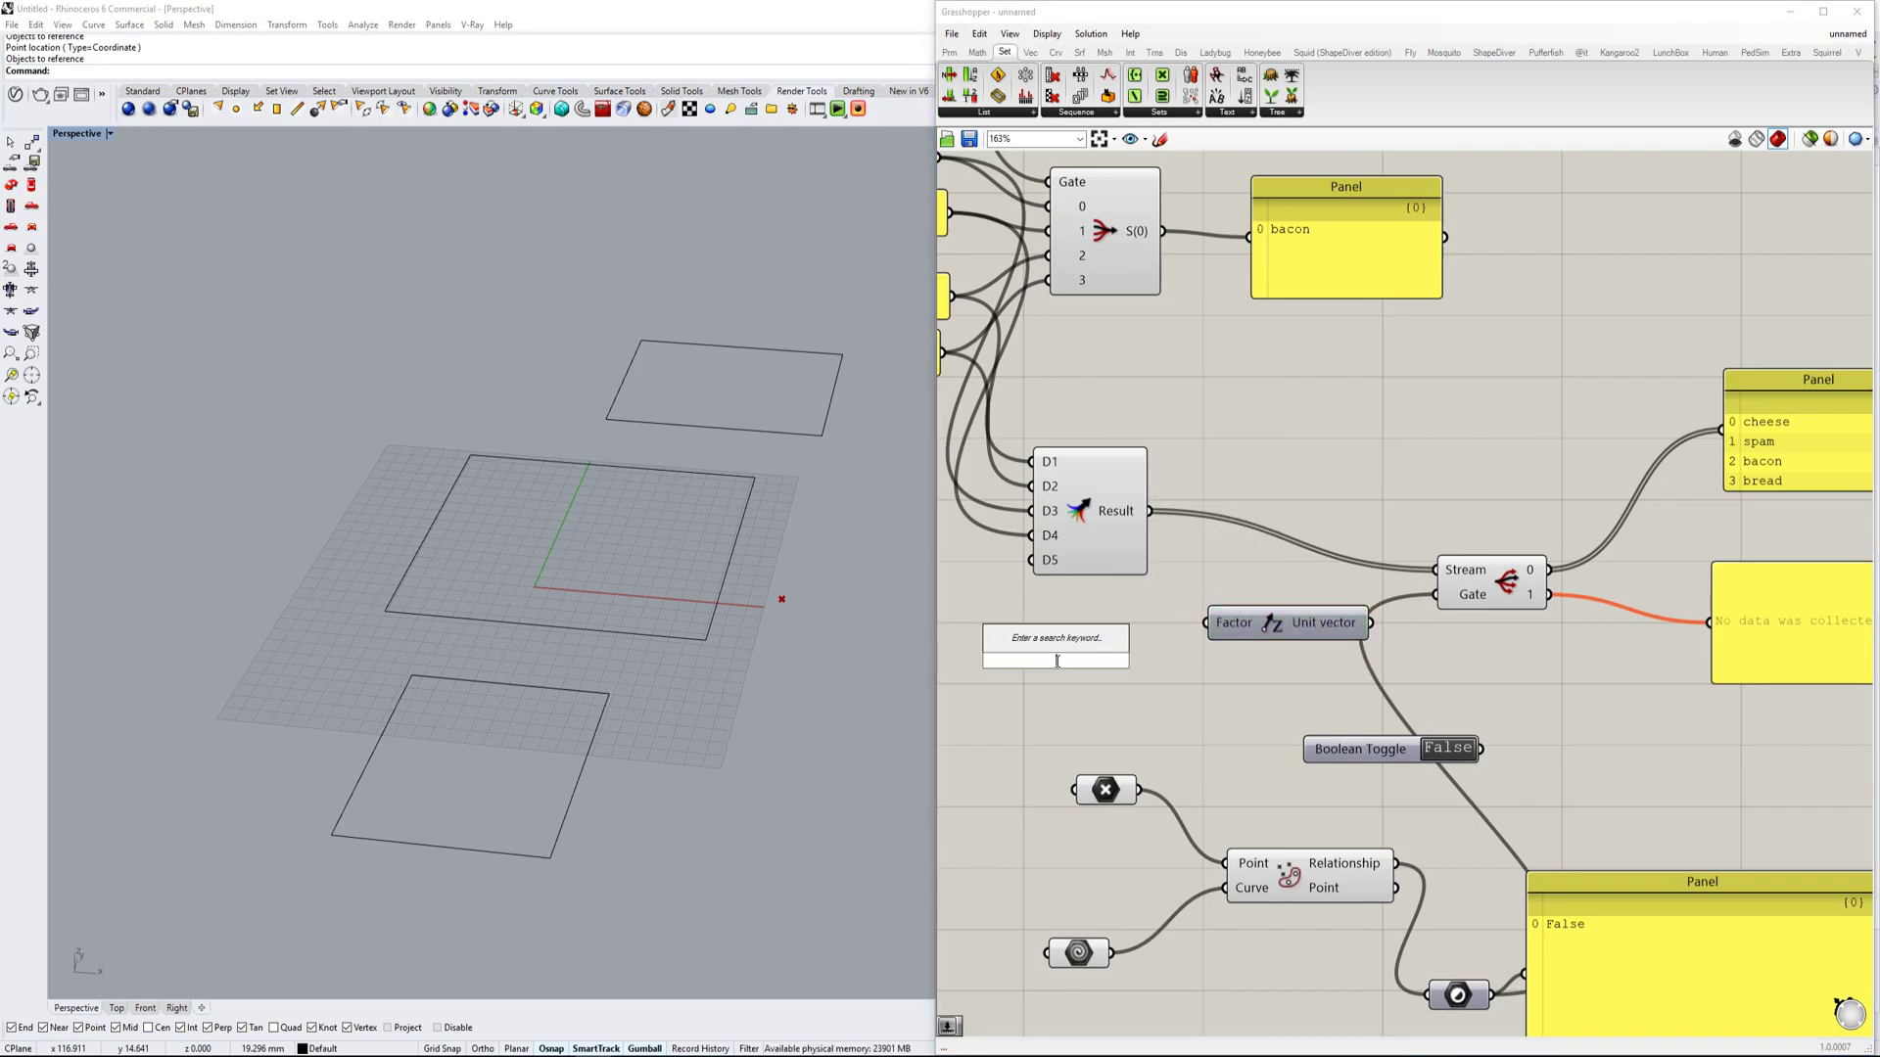
type("20")
key("Return")
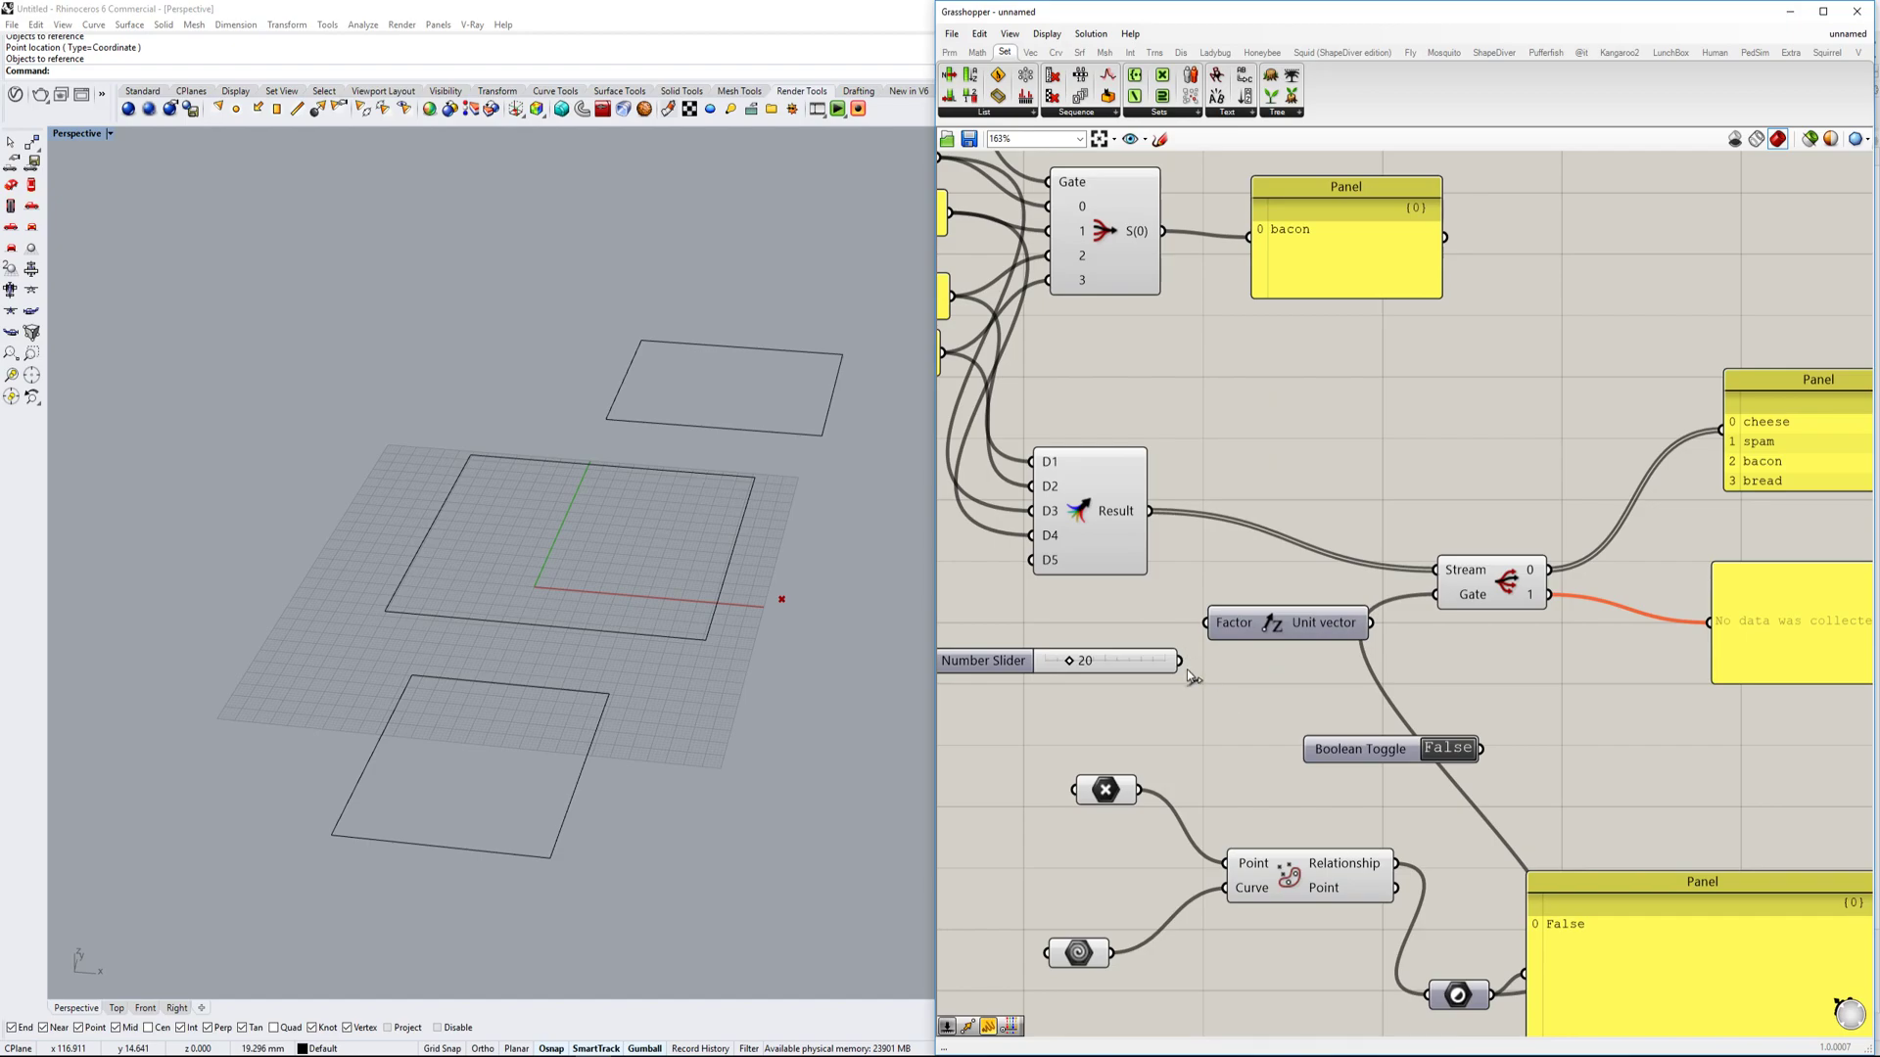
left_click_drag(1446, 570, 1443, 570)
left_click_drag(1356, 618, 1329, 615)
Move the panel on Stream Gate's output 1 and the Stream Gate itself outward to space out the definition.
scroll(1348, 604, "down", 2)
scroll(1489, 613, "up", 2)
right_click_drag(1578, 597, 1606, 529)
scroll(1506, 598, "down", 1)
left_click_drag(1666, 581, 1729, 582)
left_click_drag(1418, 541, 1498, 574)
scroll(1498, 578, "down", 3)
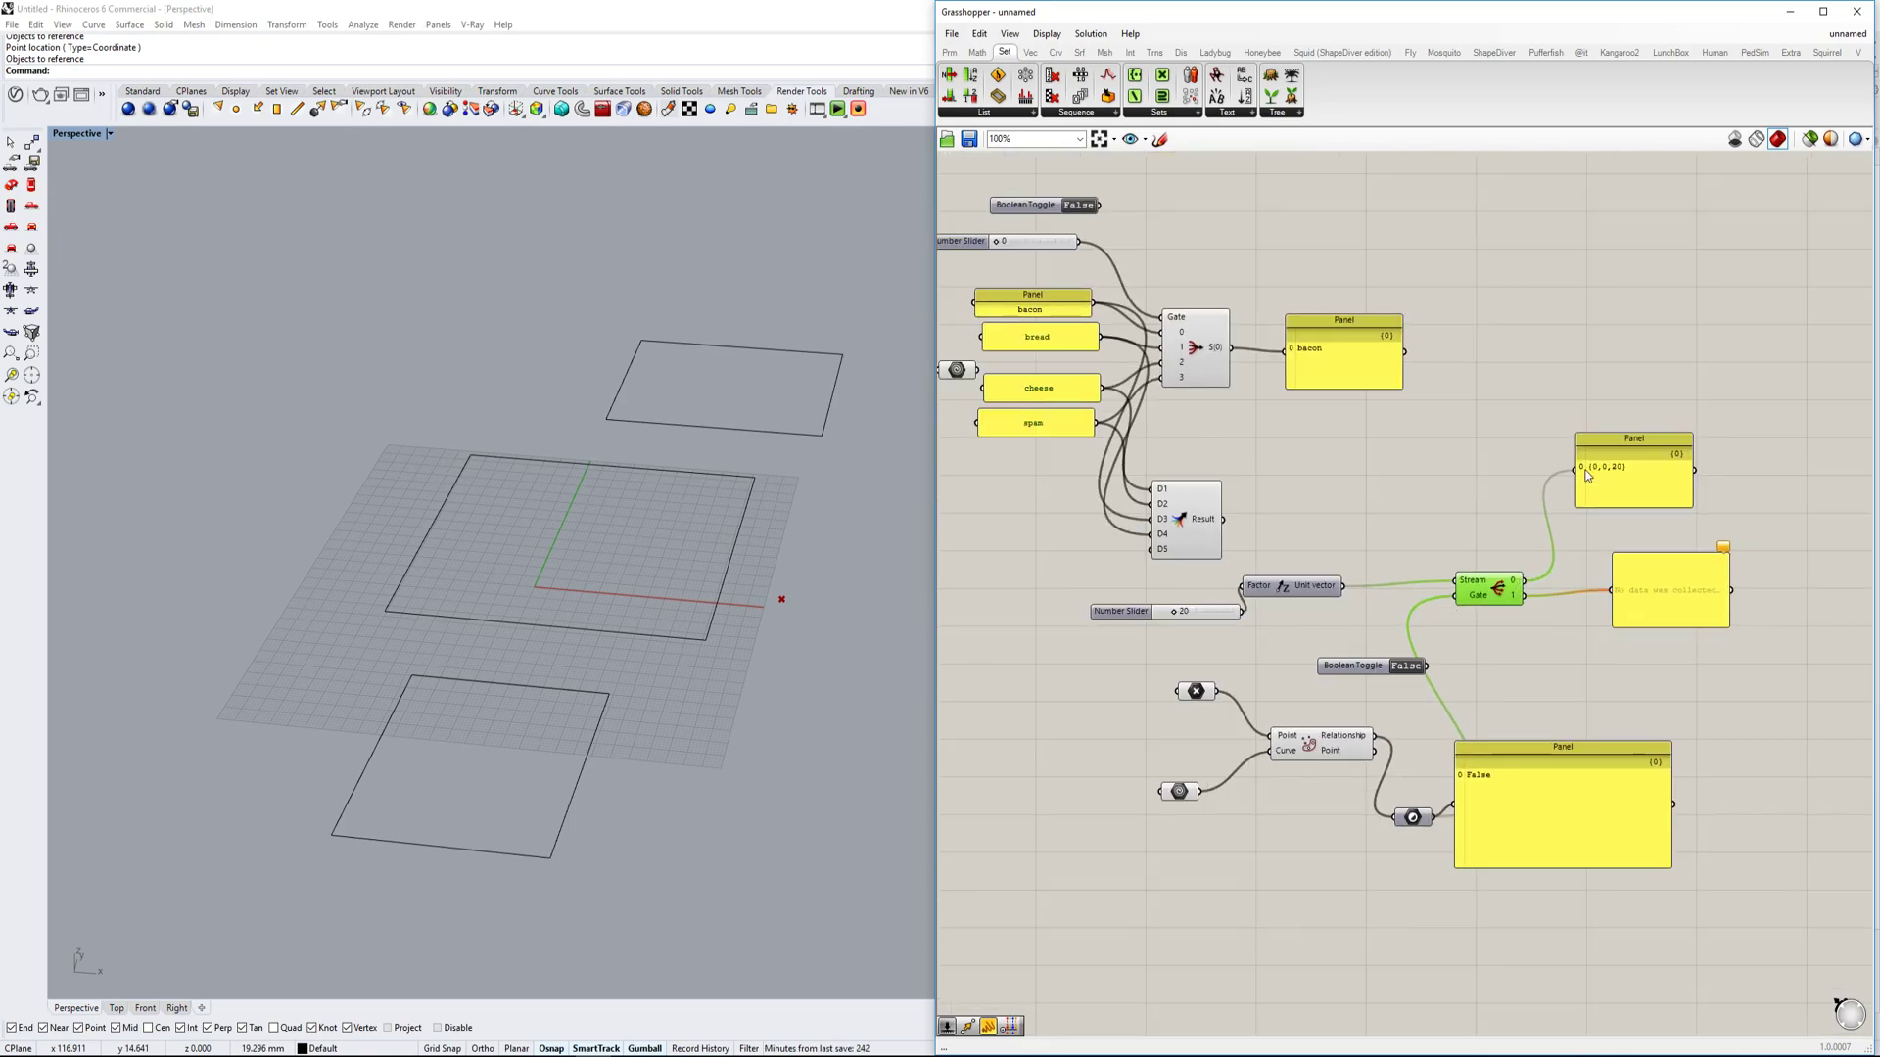
right_click_drag(1376, 557, 1317, 559)
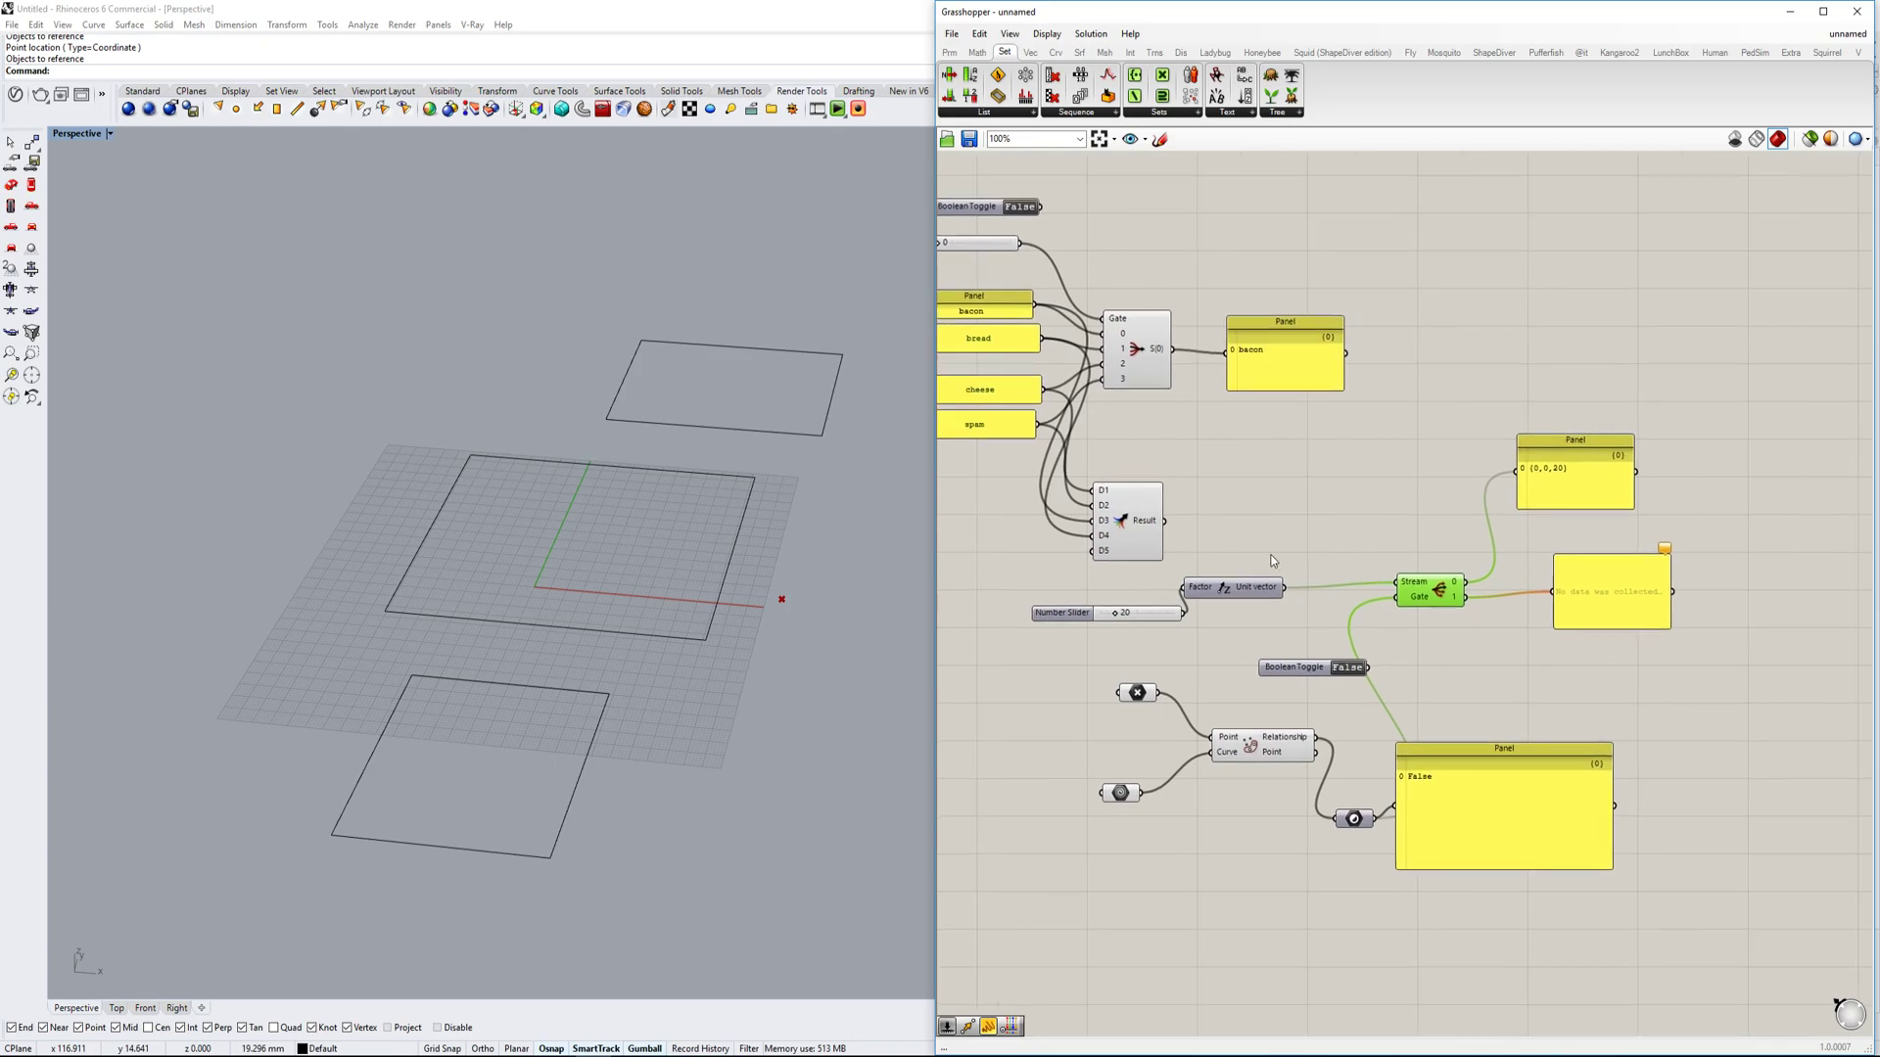
left_click(710, 635)
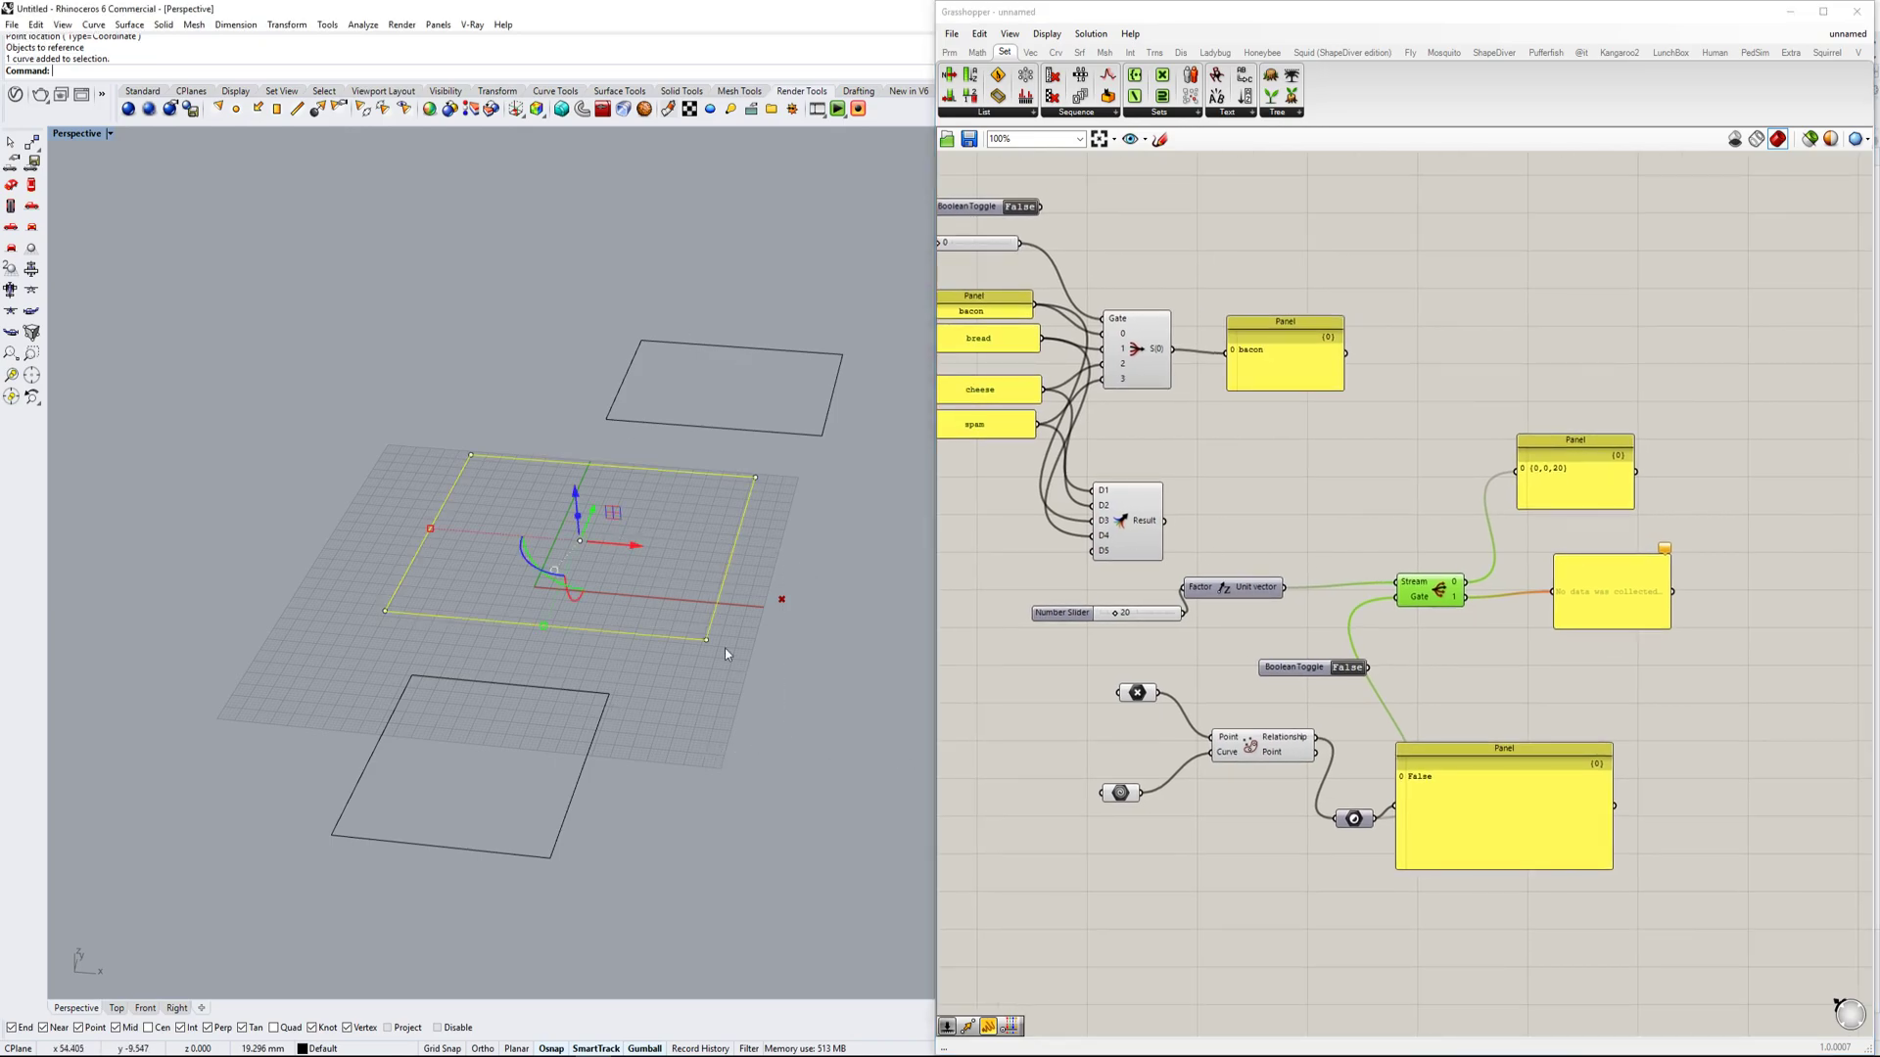
left_click(1078, 872)
left_click(1120, 796)
left_click(1052, 823)
left_click(670, 832)
type("GG")
left_click(1165, 850)
type("GE")
Add a second Geometry parameter below the one that references the middle rectangle.
double_click(1159, 848)
type("geo")
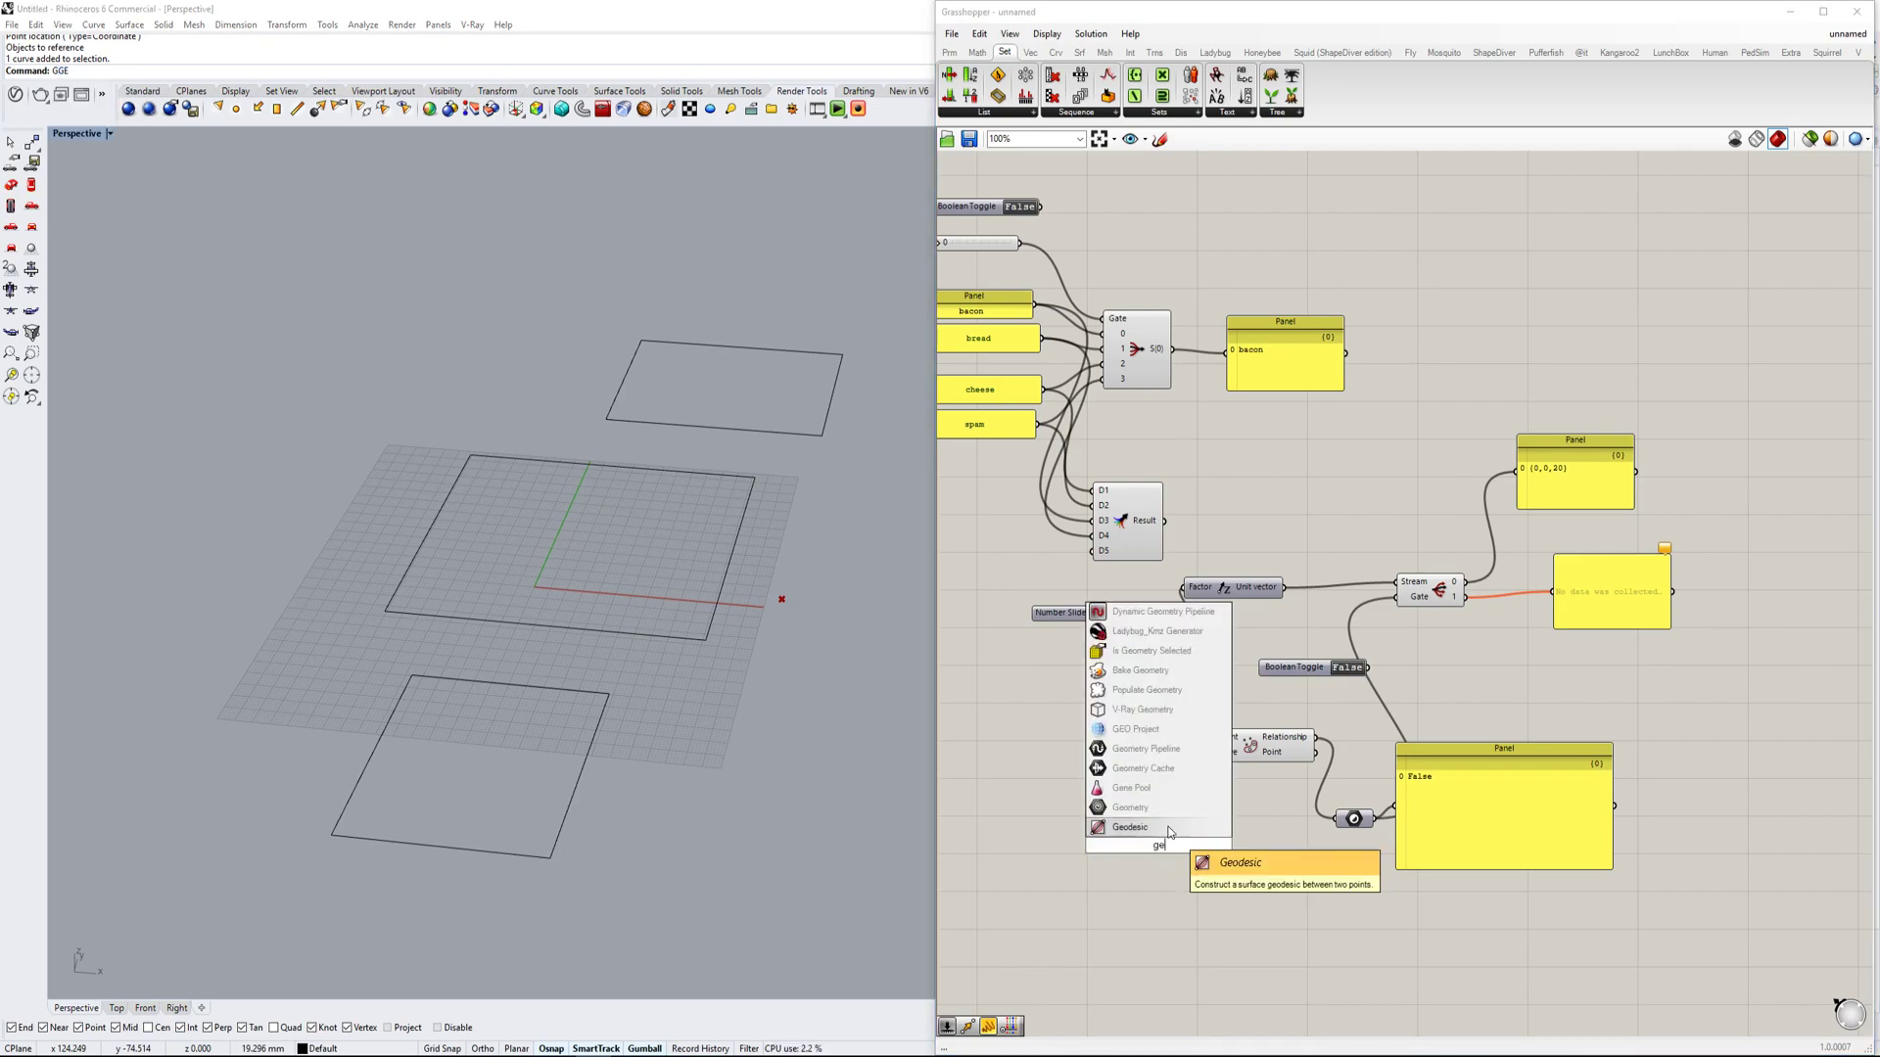
left_click(1158, 836)
right_click(1160, 850)
left_click(1231, 951)
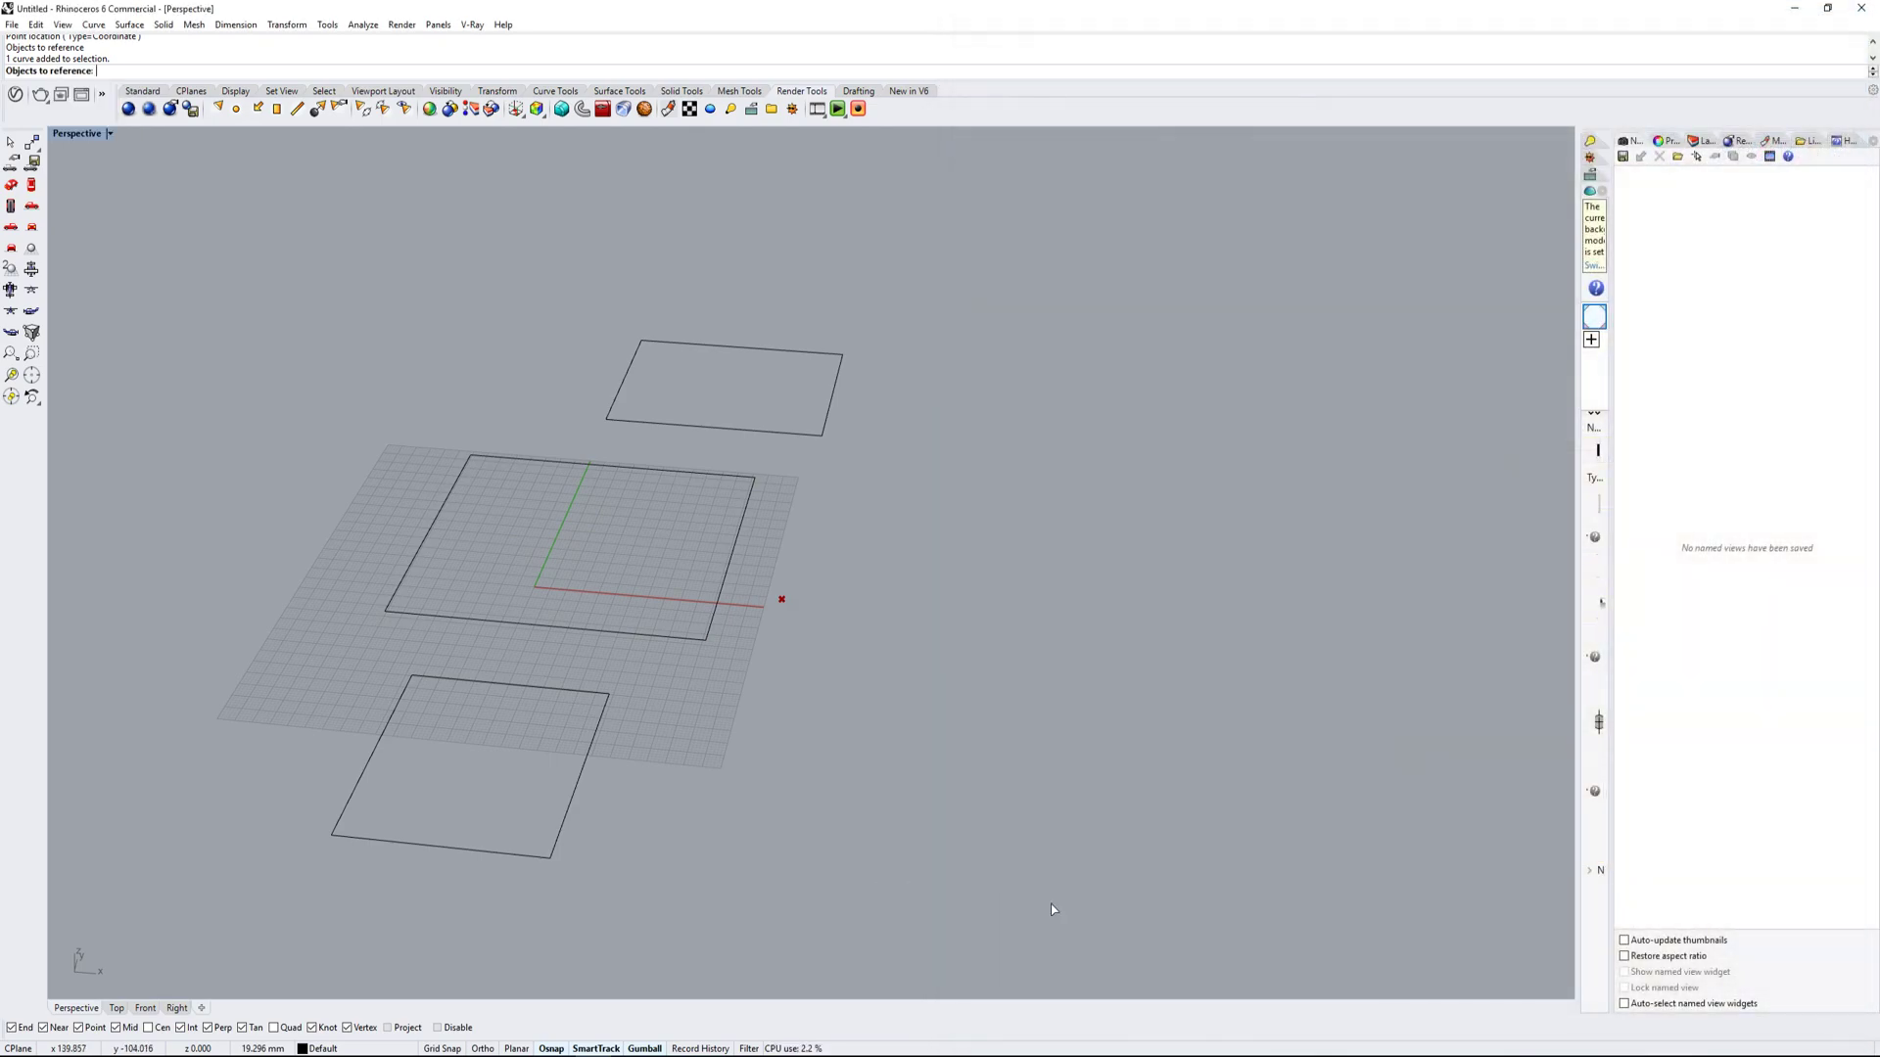
key("Escape")
Set the new Geometry parameter to multiple geometries, referencing the two outer rectangles.
right_click(1174, 849)
left_click(1246, 953)
left_click(397, 705)
left_click(628, 372)
key("Return")
Add an Extrude component beside the panels and connect the outer rectangles' Geometry parameter to its Base input.
scroll(1607, 766, "up", 3)
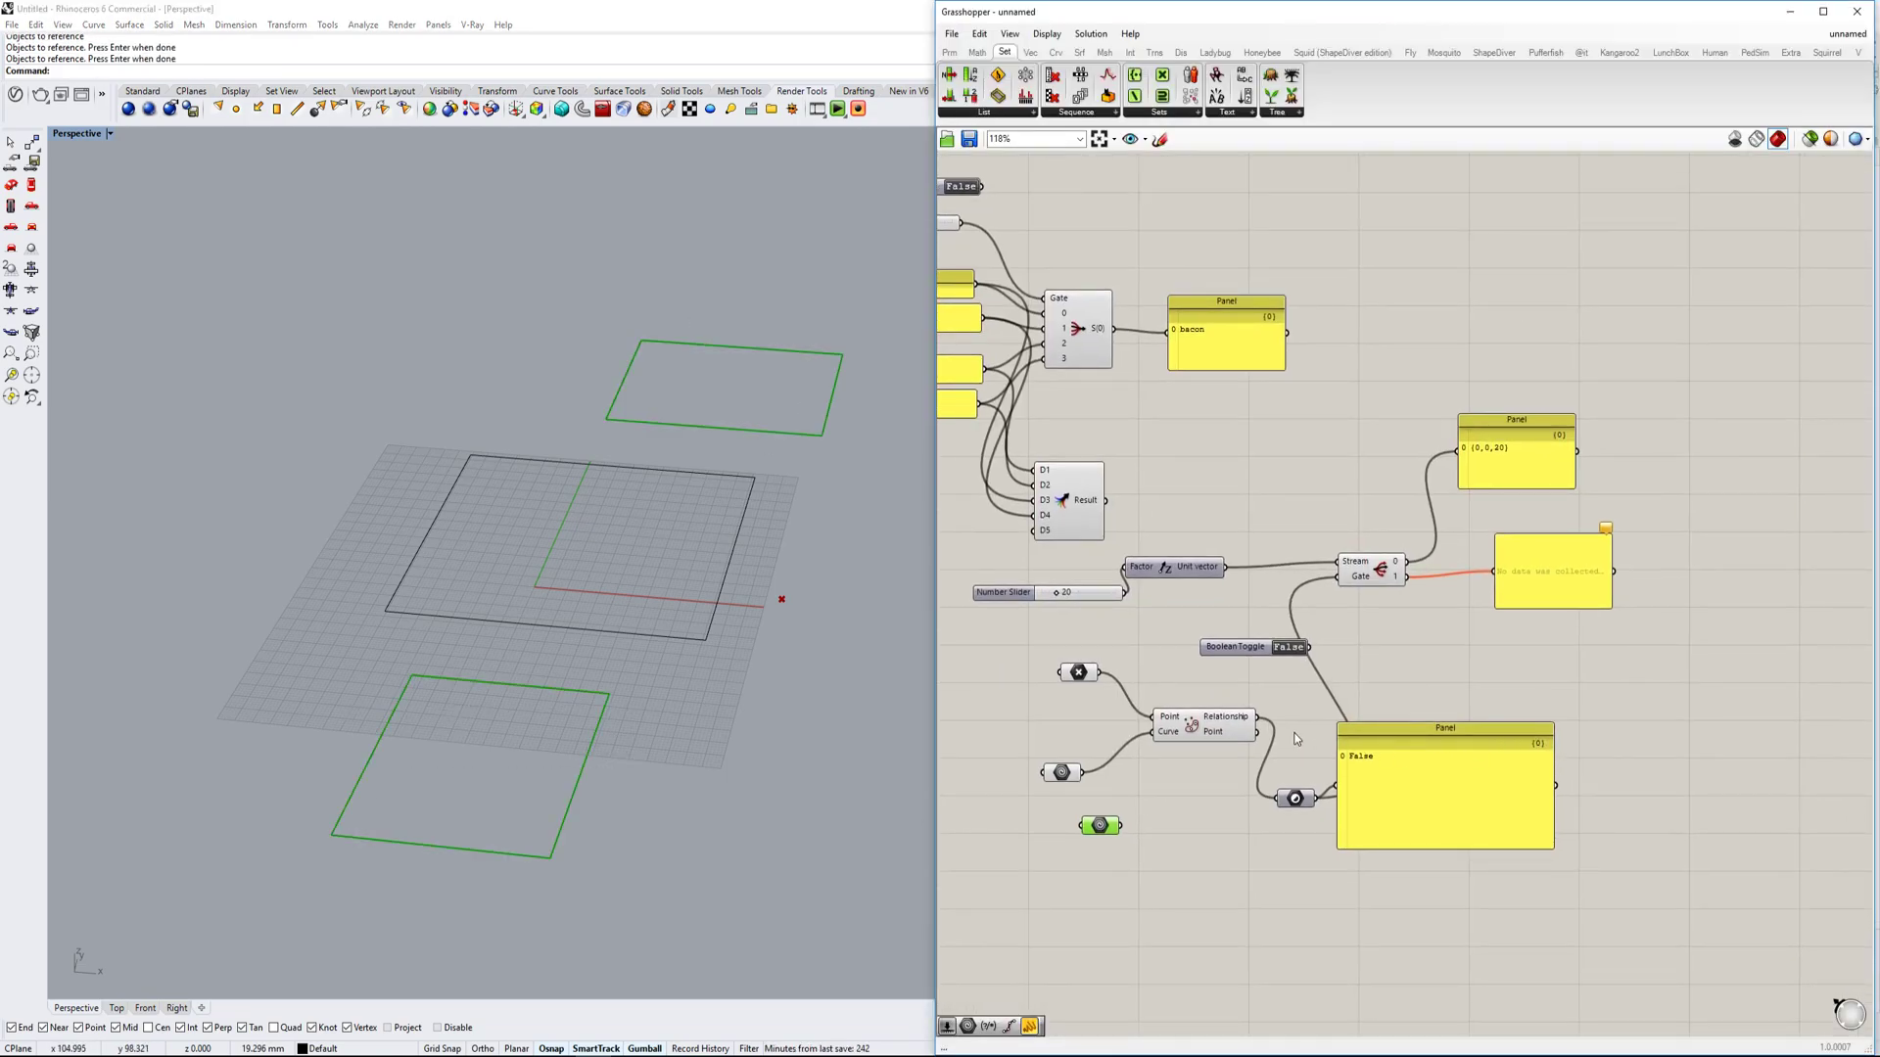
double_click(1706, 584)
type("extr")
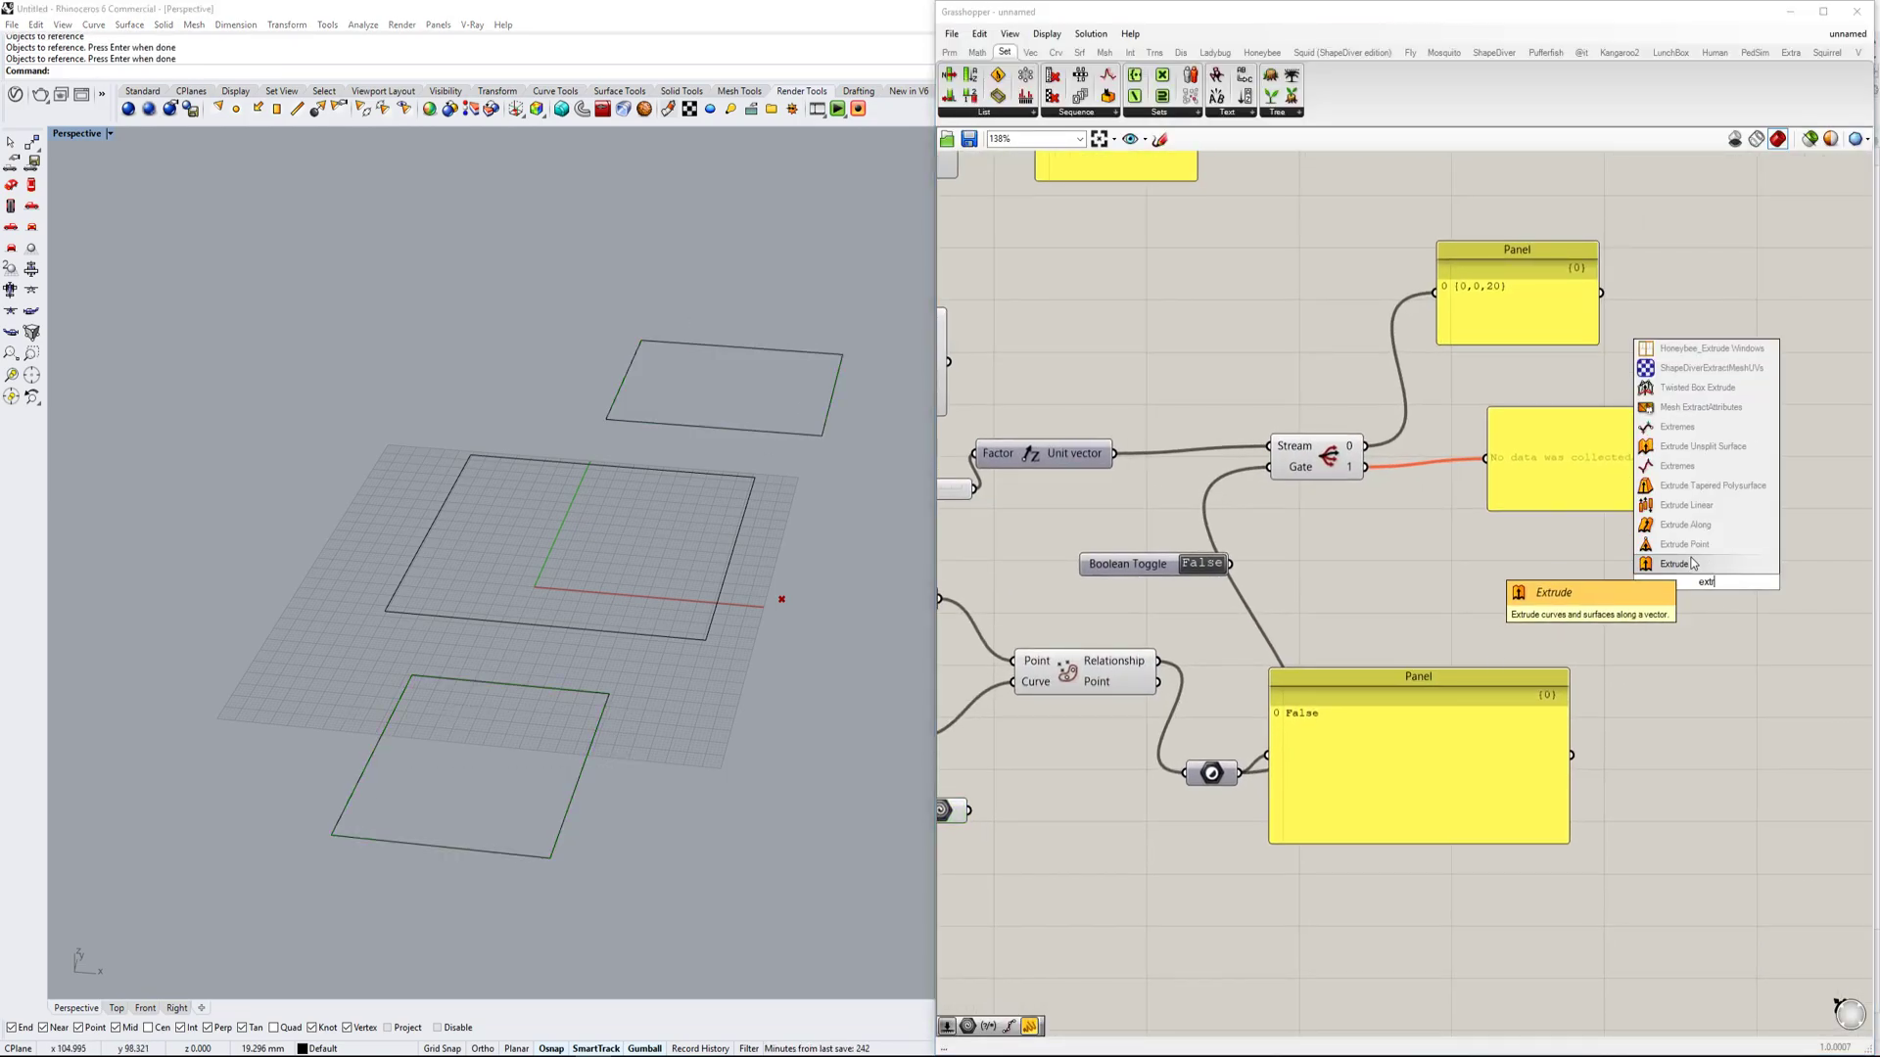
left_click(1689, 560)
scroll(1586, 629, "down", 3)
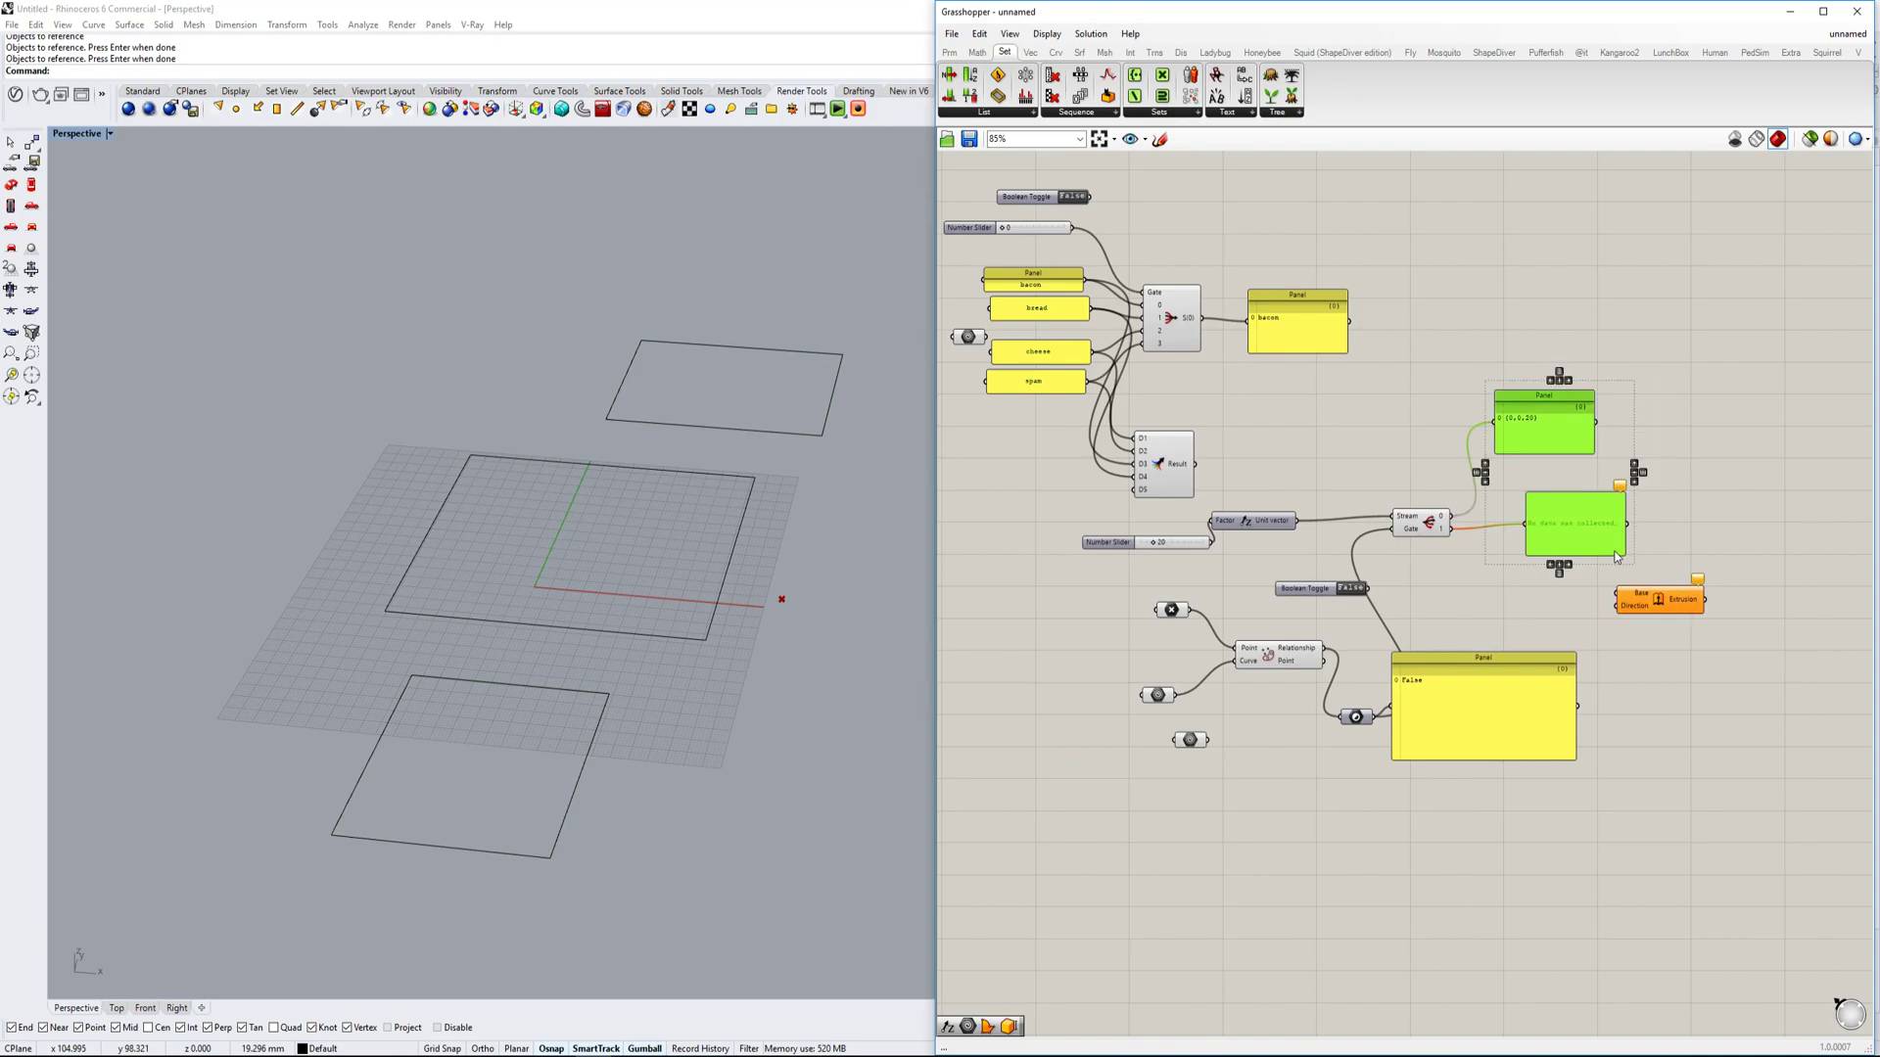
scroll(1783, 559, "up", 2)
left_click_drag(1551, 606, 1153, 724)
scroll(1431, 595, "down", 2)
scroll(1443, 598, "up", 2)
scroll(1438, 592, "down", 3)
scroll(1297, 606, "up", 4)
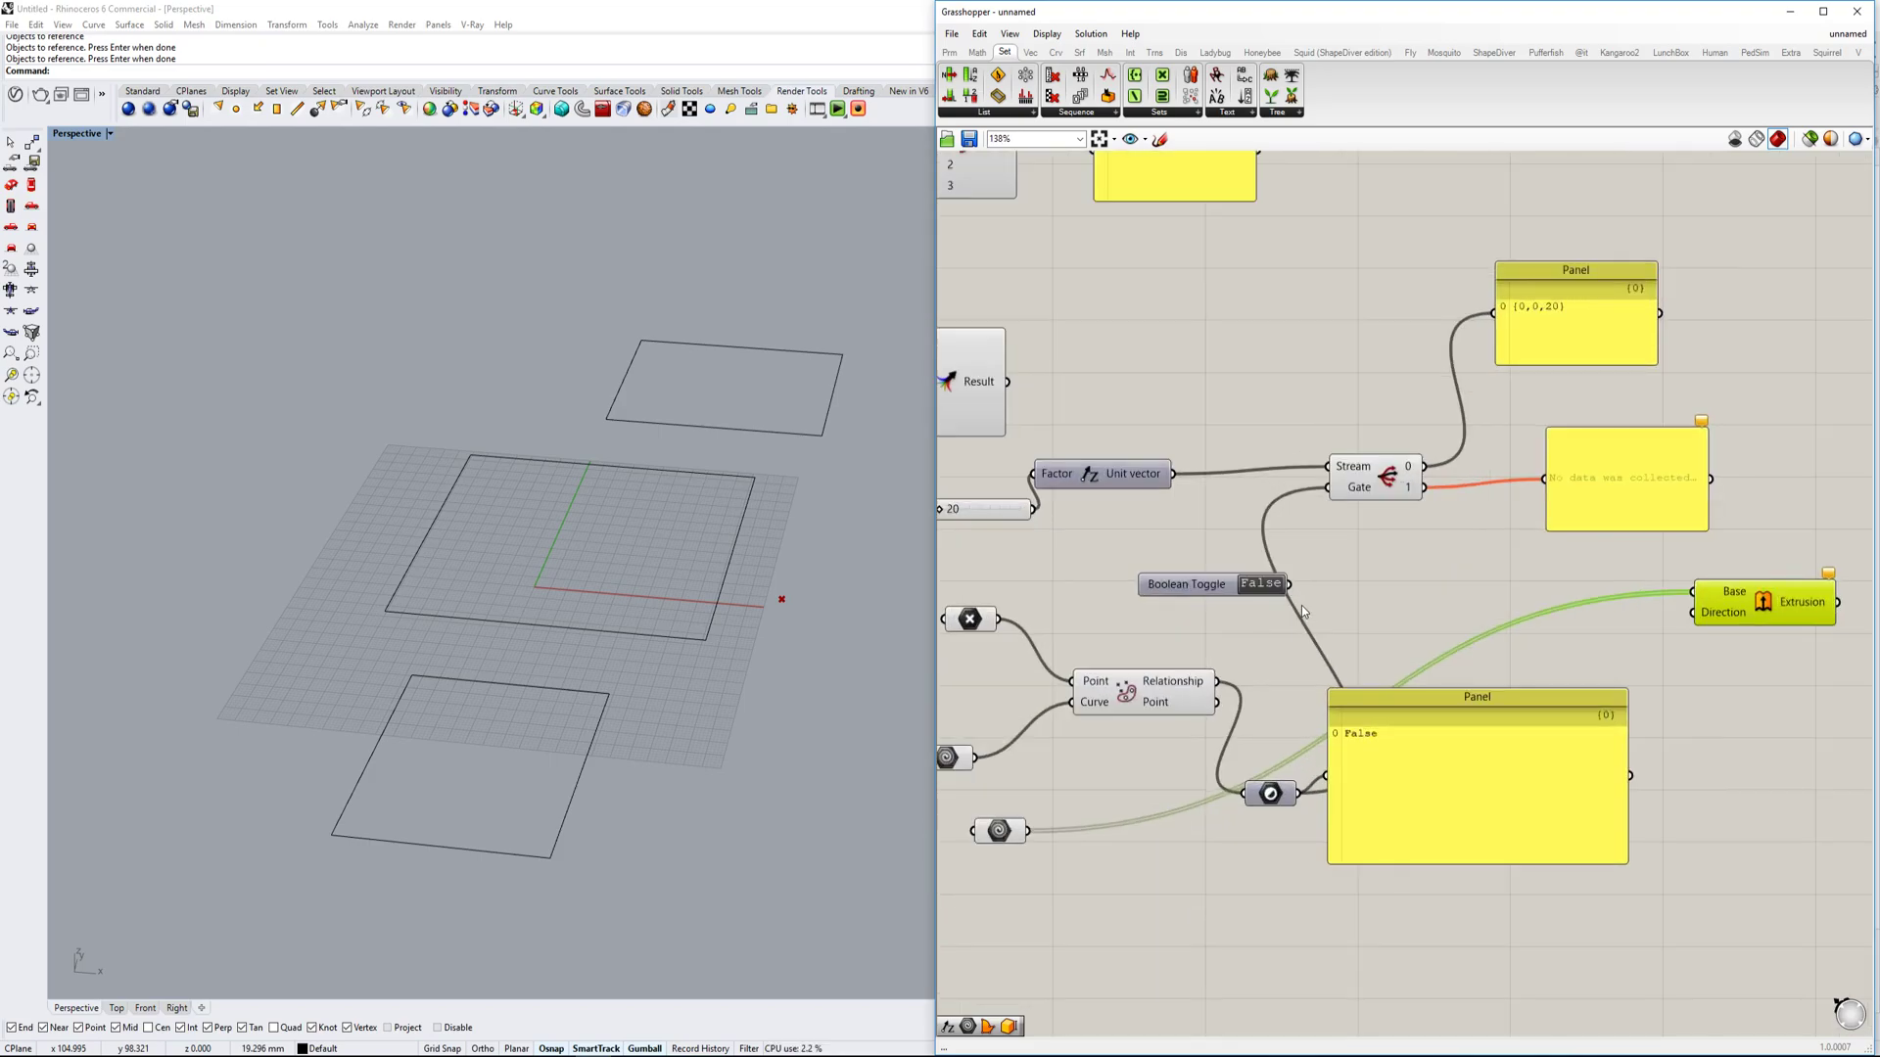
Connect Stream Gate's output 1 to the Direction input of the outer rectangles' Extrude component.
right_click_drag(1458, 585, 1477, 615)
left_click(1702, 647)
left_click_drag(1708, 642, 1436, 519)
Set up a second Extrude with the middle rectangle as Base and Stream Gate's output 0 as Direction.
right_click_drag(1723, 597, 1534, 617)
left_click_drag(1587, 632, 1180, 624)
scroll(1603, 433, "down", 4)
scroll(1625, 433, "up", 3)
left_click_drag(1581, 456, 1291, 505)
left_click(1644, 447)
right_click_drag(1124, 531, 1214, 565)
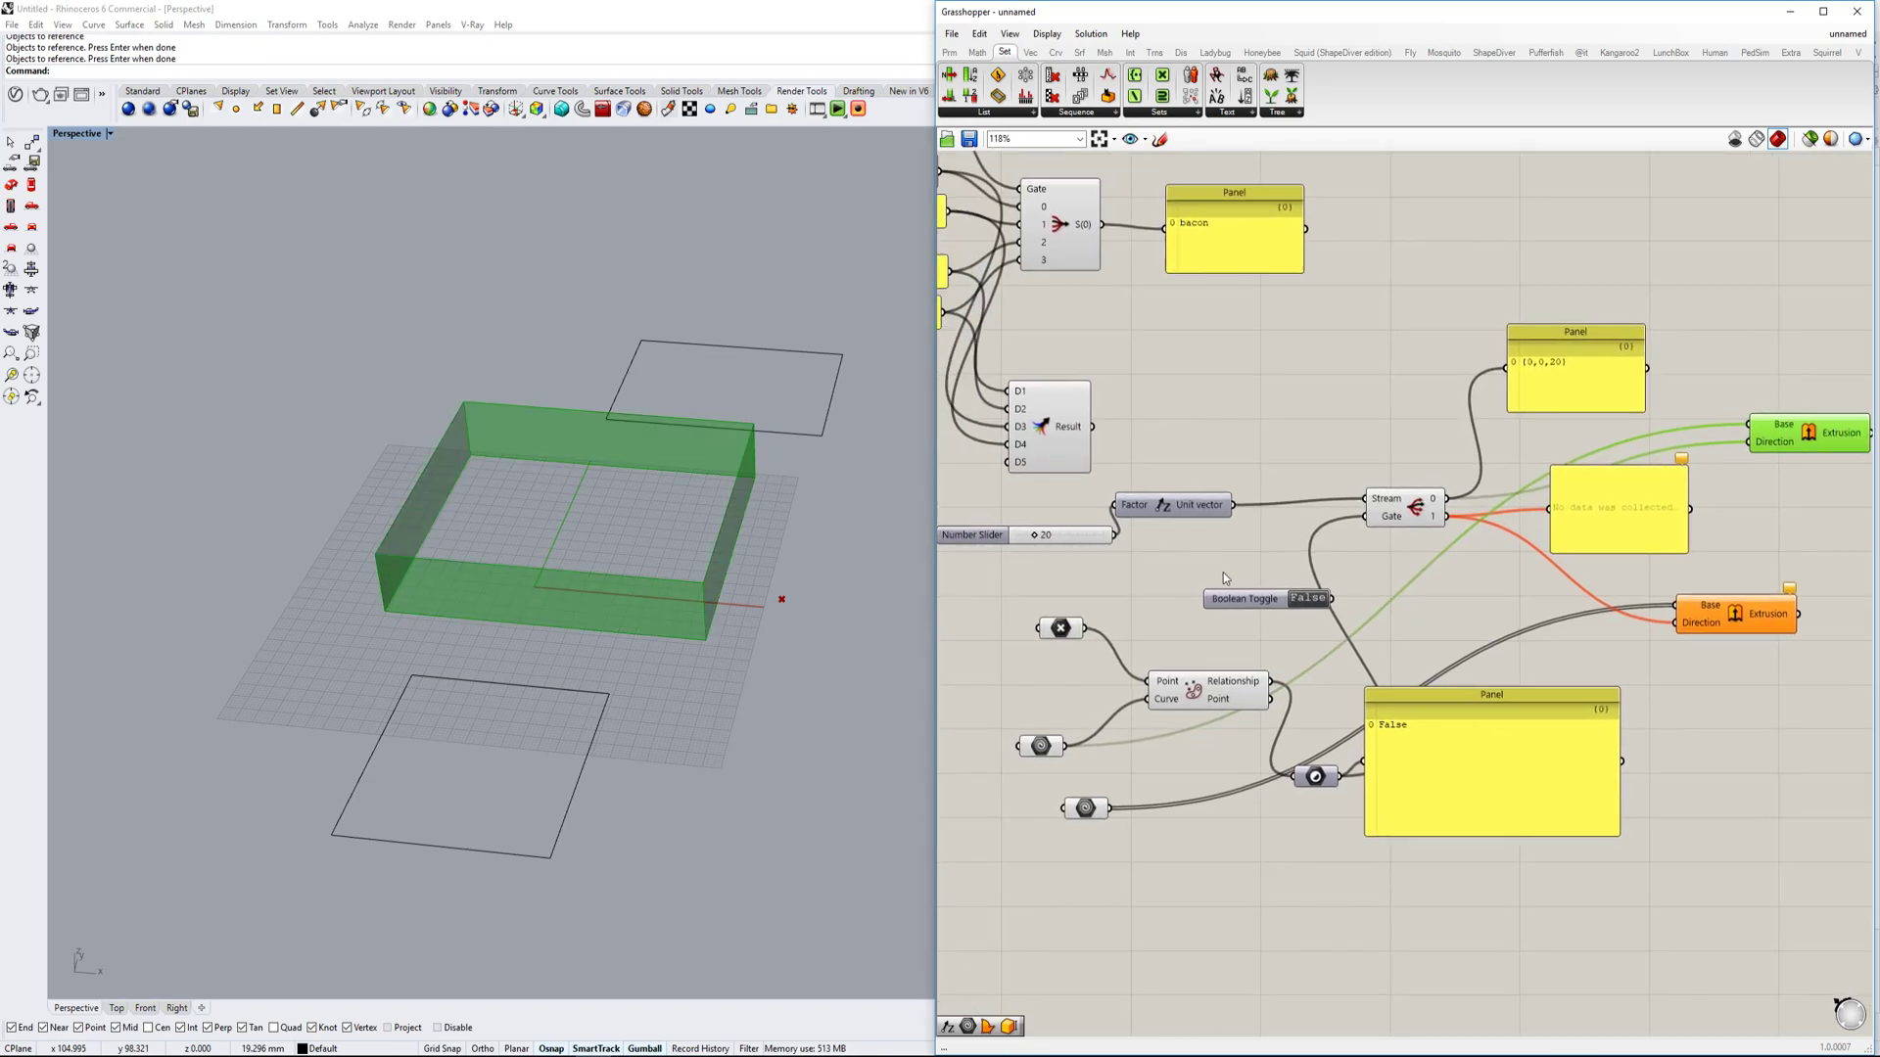
right_click_drag(1068, 521, 1119, 528)
Move the test point along X to test the gated extrusions, and shift the Boolean result panel away from its parameter.
left_click(1112, 636)
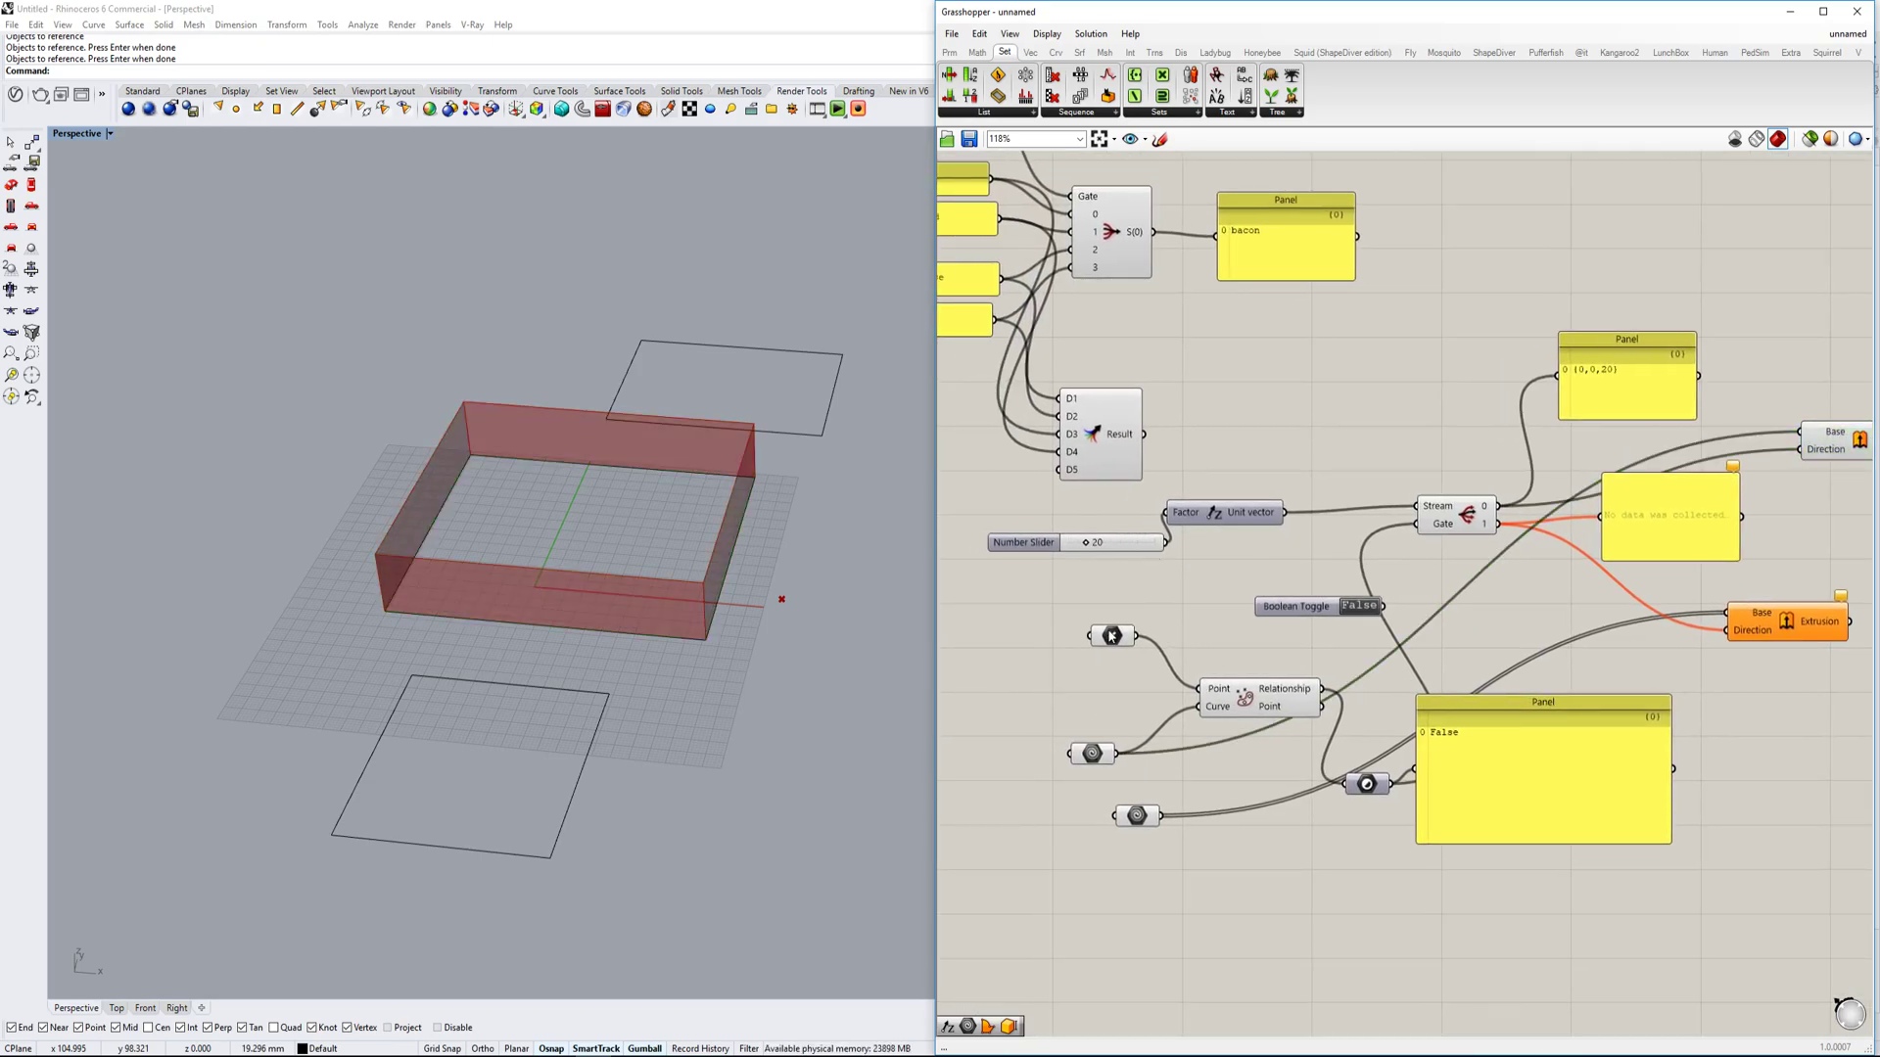
mouse_move(821, 604)
left_mouse_down()
mouse_move(701, 589)
mouse_move(834, 583)
mouse_move(710, 575)
mouse_move(817, 607)
mouse_move(649, 583)
mouse_move(807, 607)
left_mouse_up()
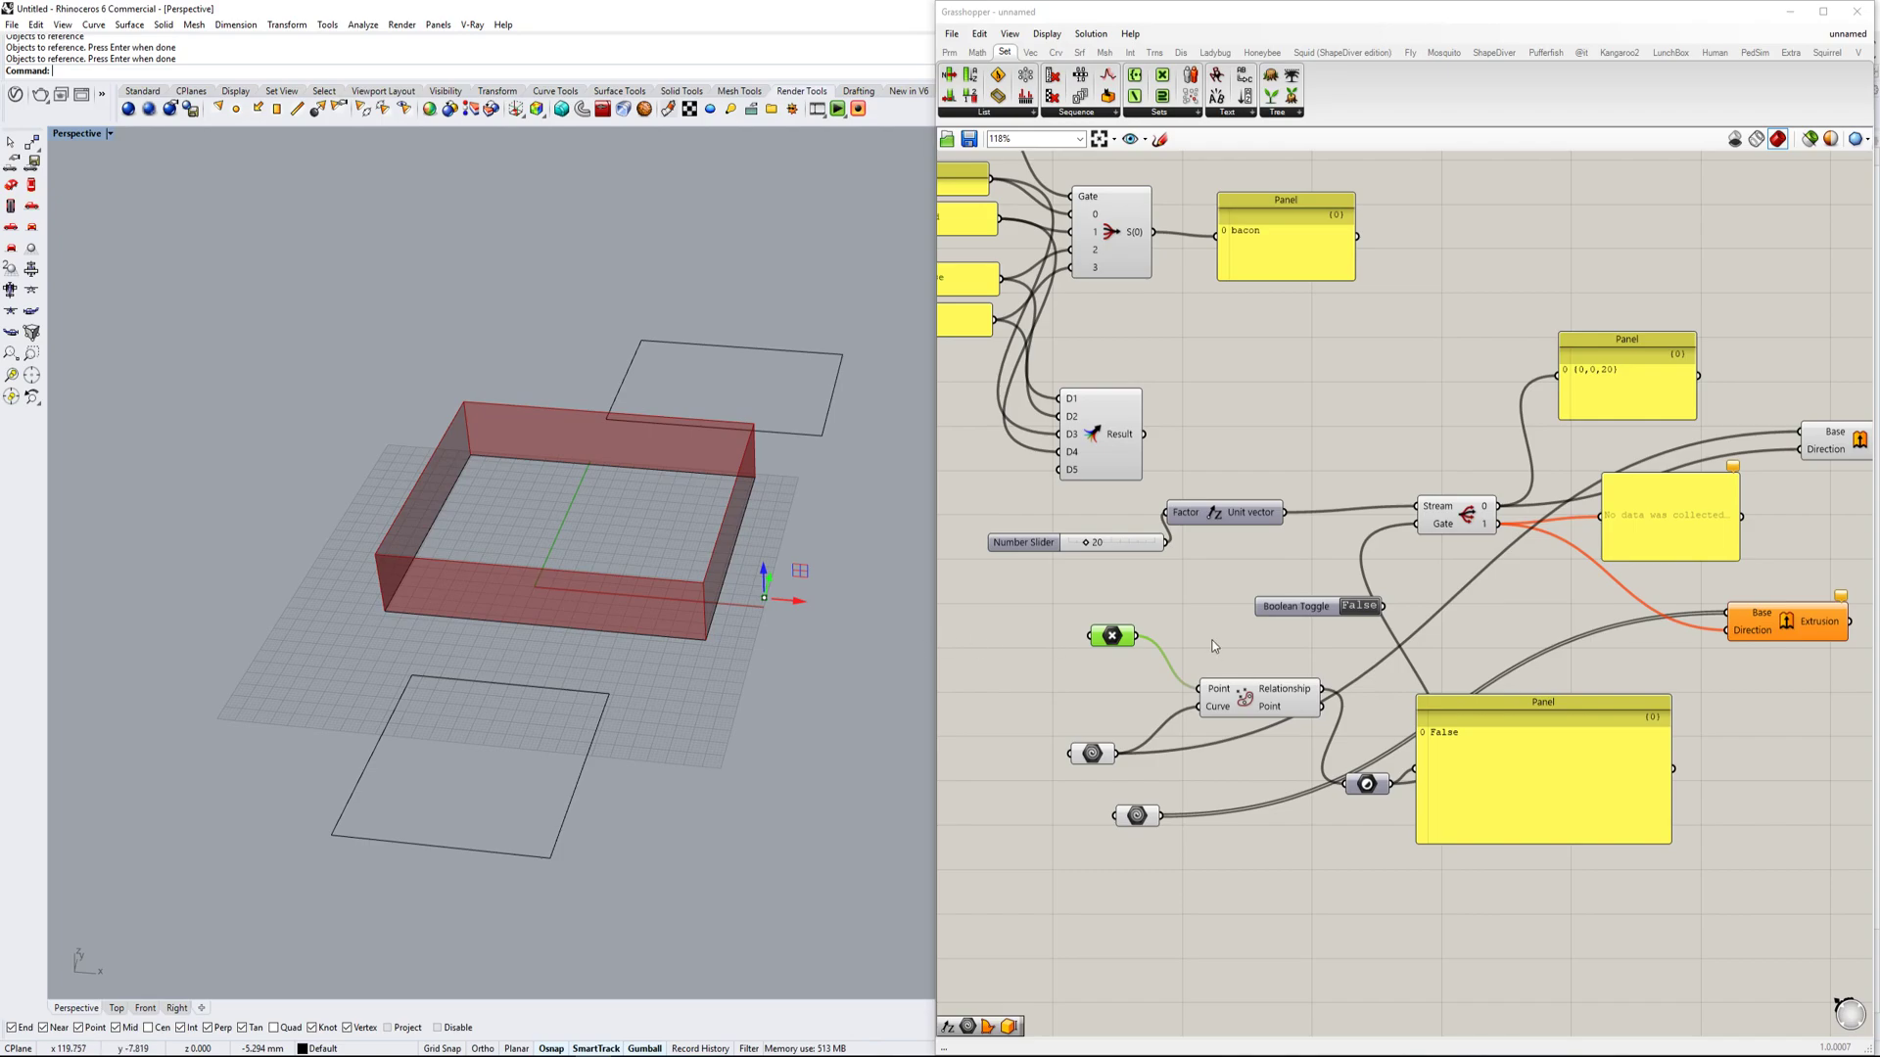
scroll(1045, 809, "down", 2)
left_click_drag(1390, 785, 1467, 792)
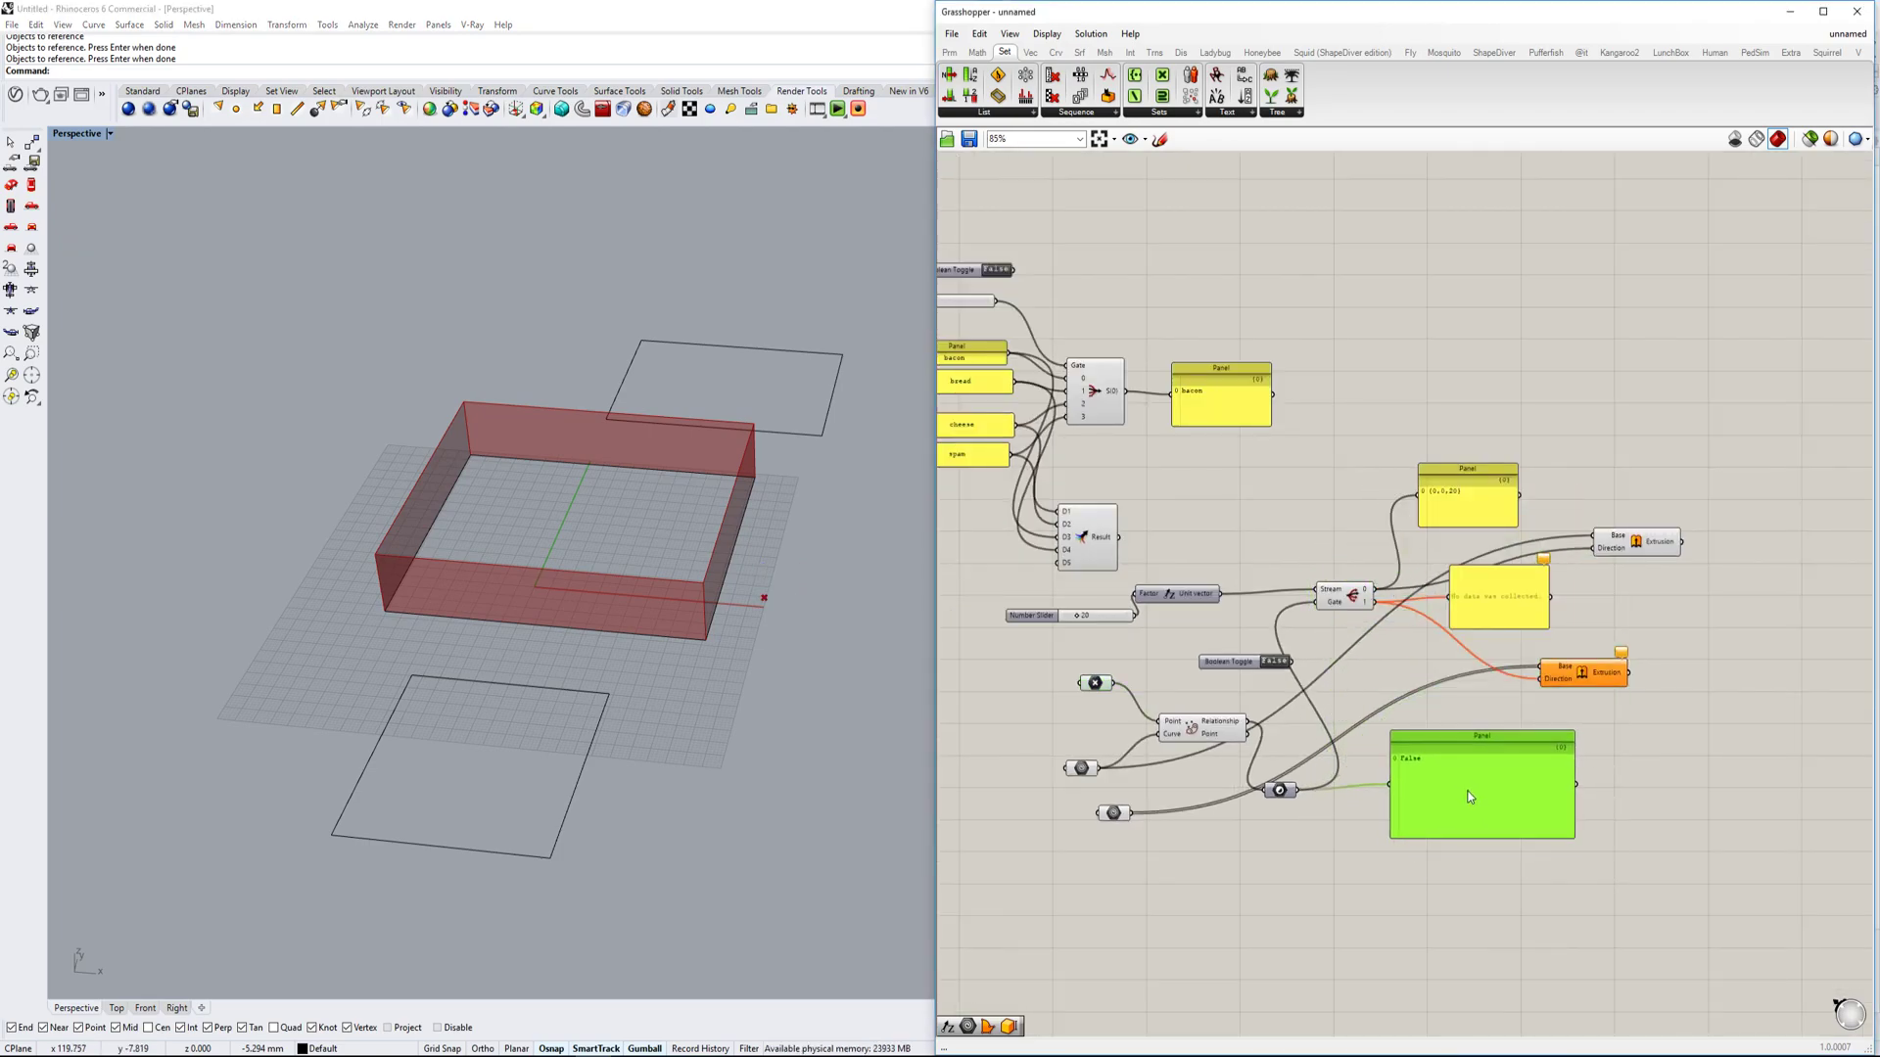
right_click_drag(1336, 708, 1442, 746)
scroll(1443, 746, "up", 2)
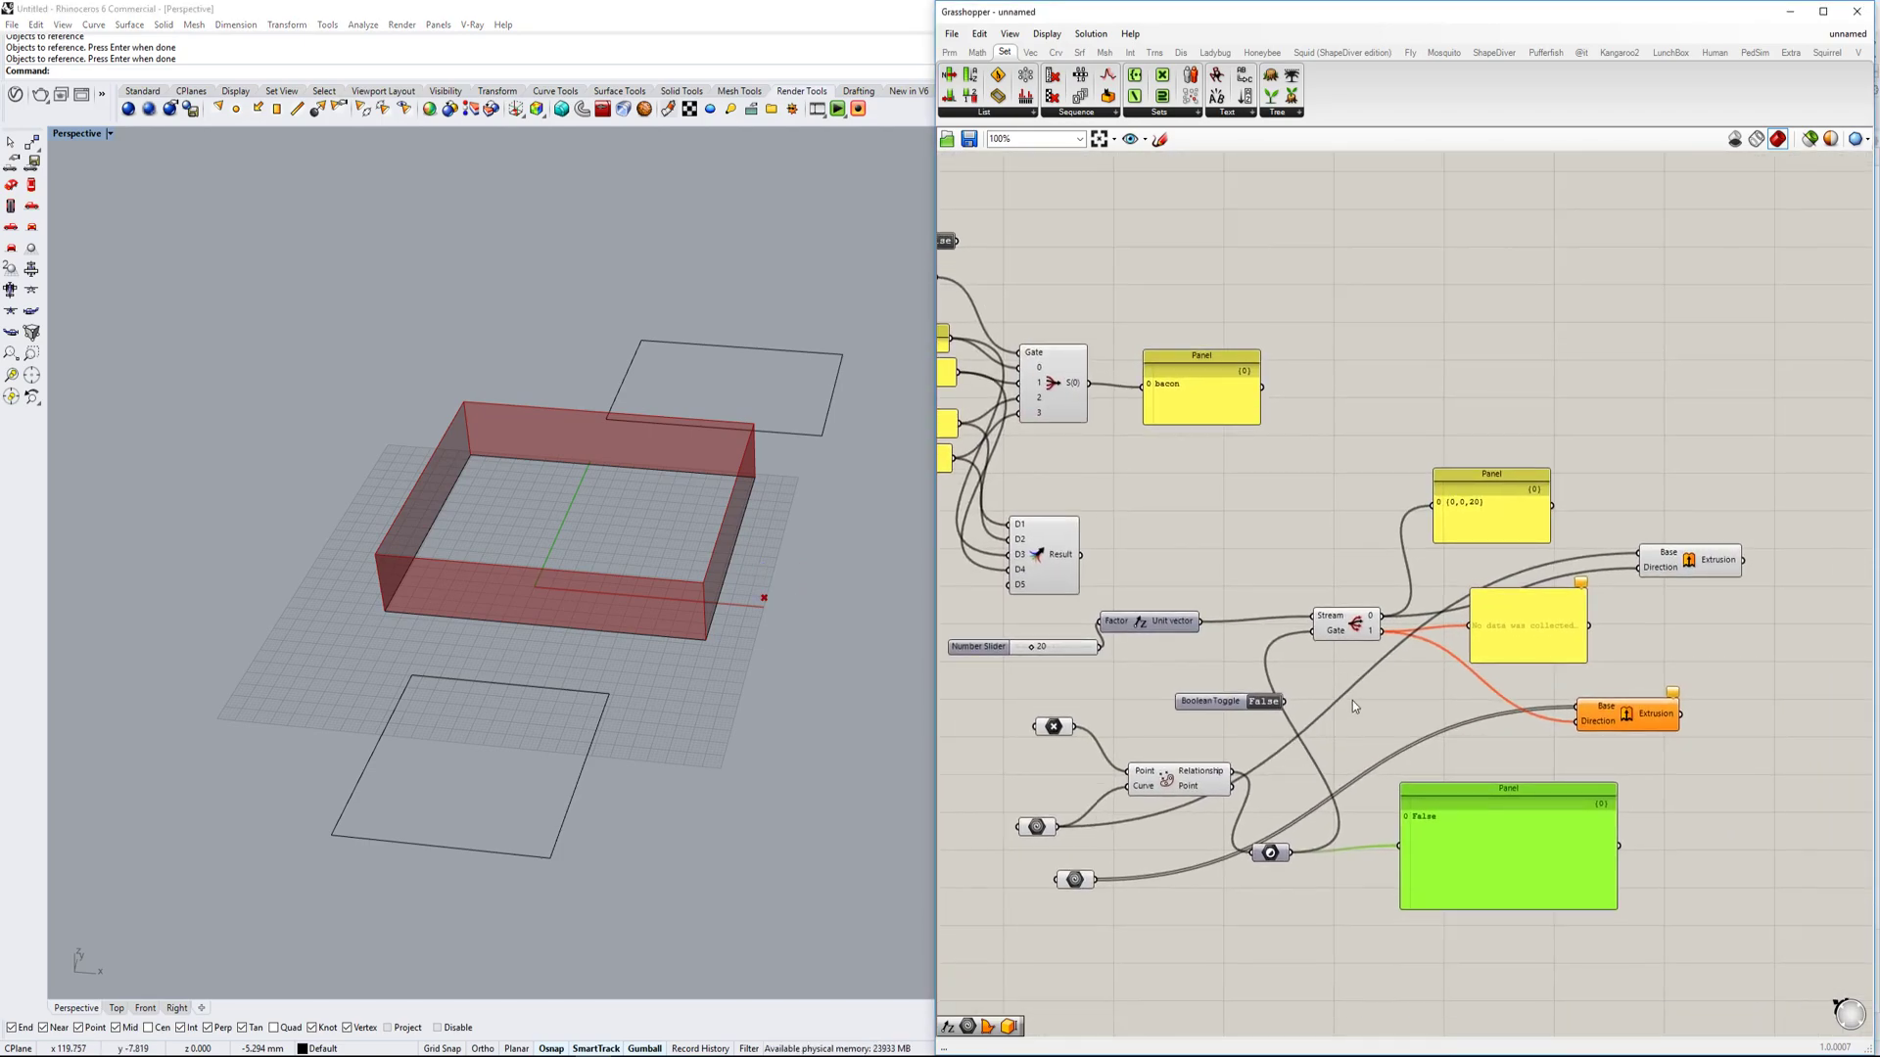
Reposition the Stream Filter component and its bacon output panel to free up space above the Merge component.
right_click_drag(1294, 530, 1333, 619)
left_click_drag(1092, 485, 1167, 548)
left_click_drag(1238, 479, 1429, 457)
scroll(1152, 502, "up", 2)
right_click_drag(1154, 563, 1235, 559)
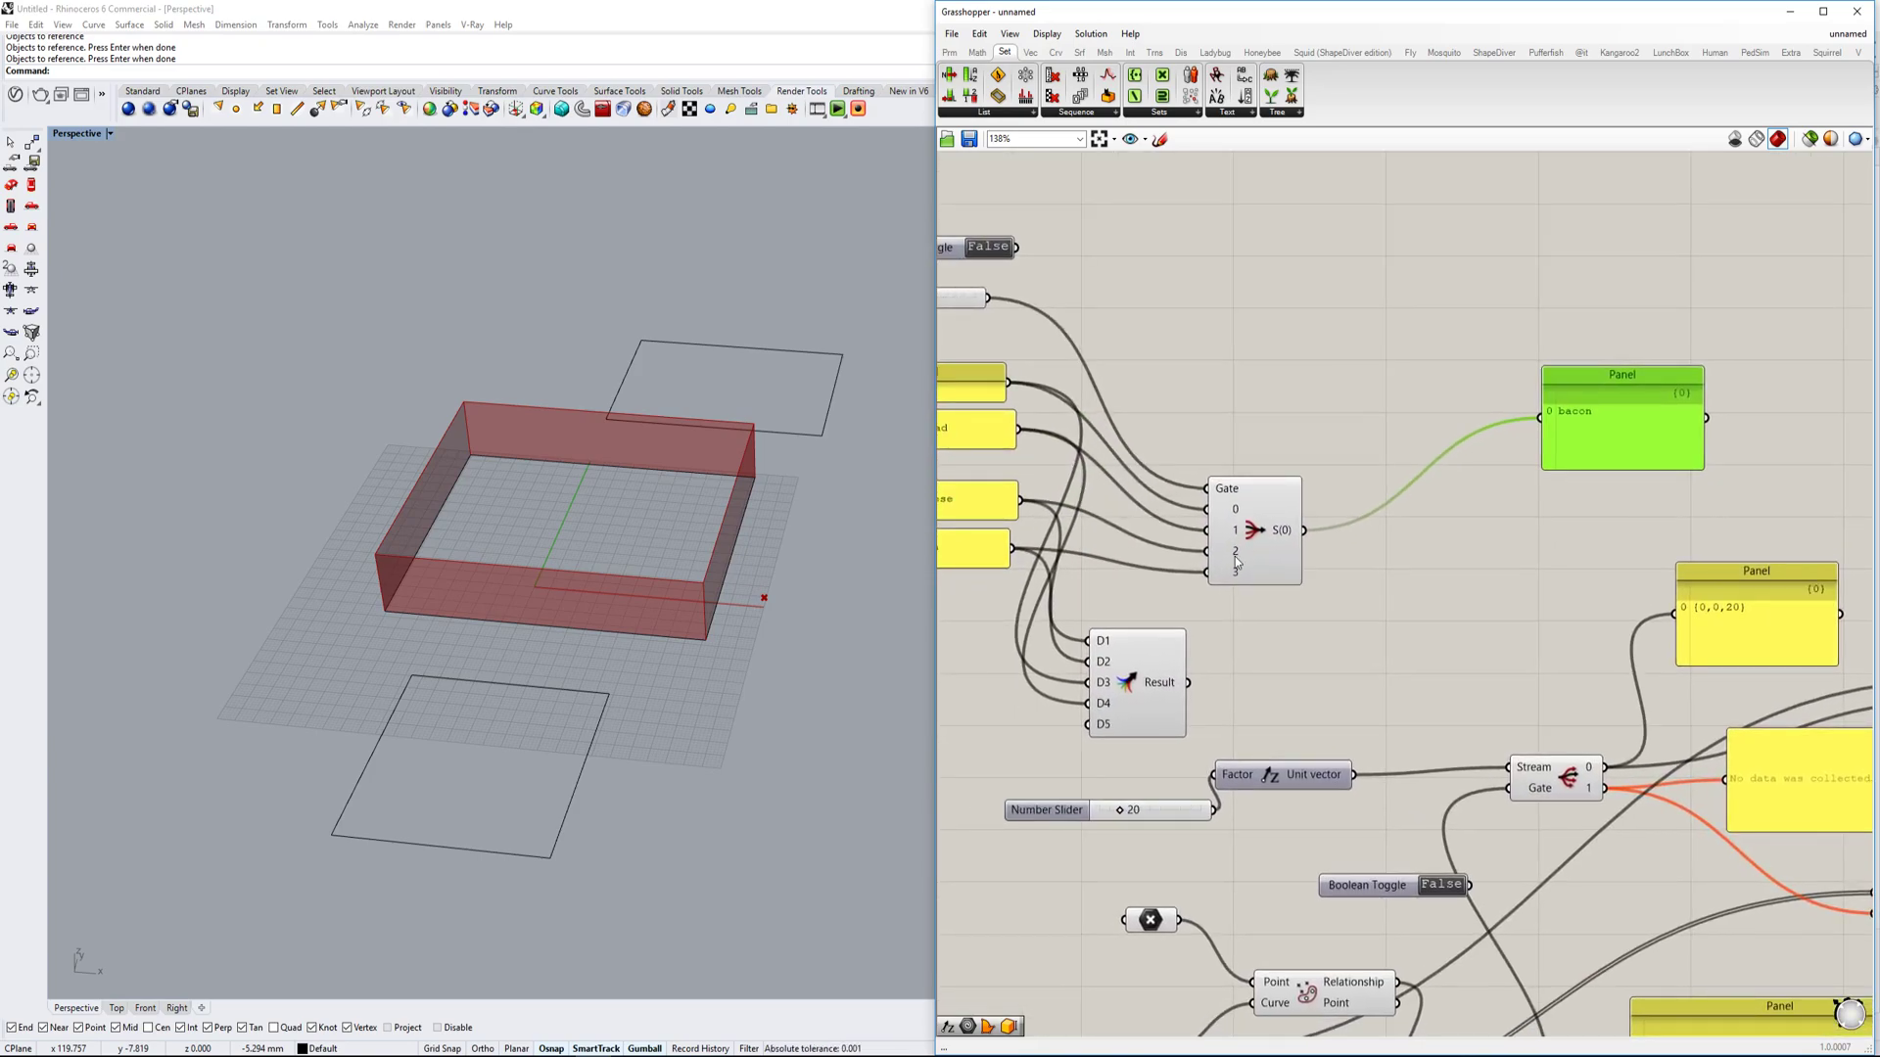
left_click_drag(1236, 561, 1307, 504)
double_click(1302, 634)
type("sea")
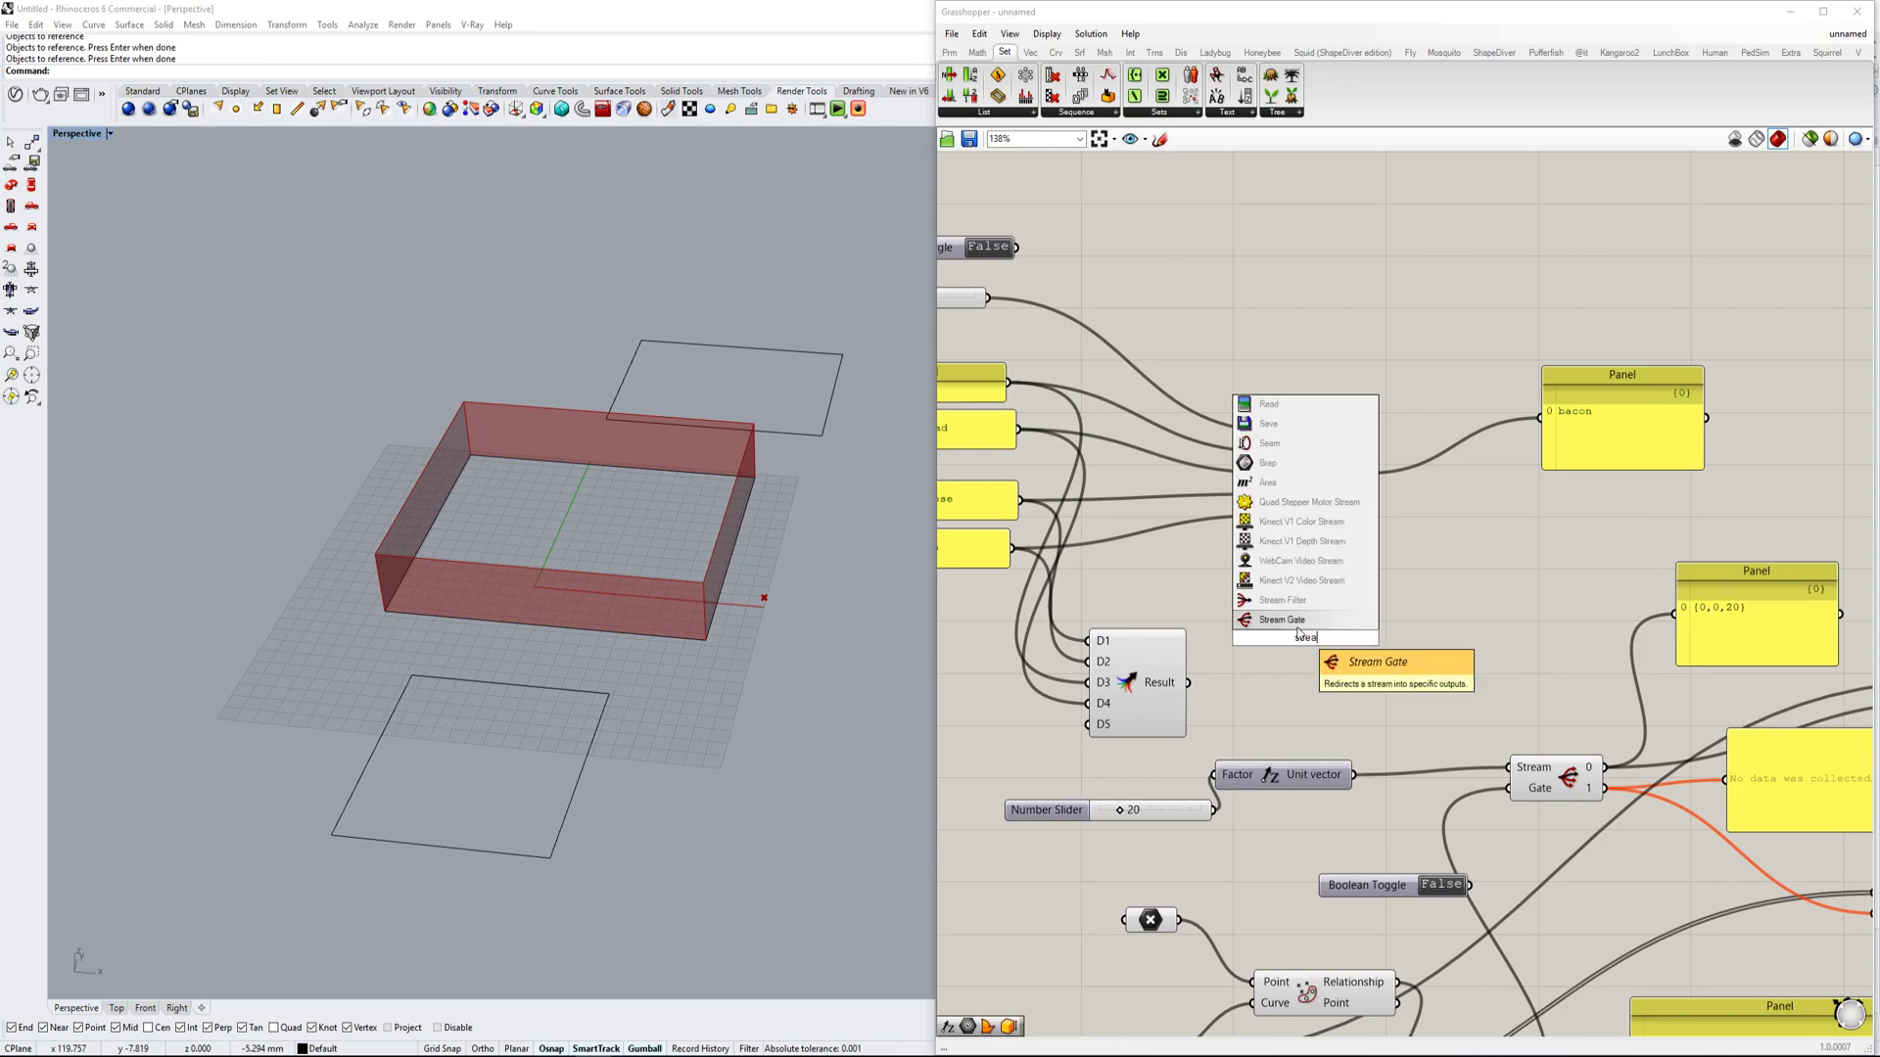
key("Return")
key("Delete")
Add a second Stream Filter component below the existing one.
double_click(1324, 632)
type("stream")
left_click(1313, 599)
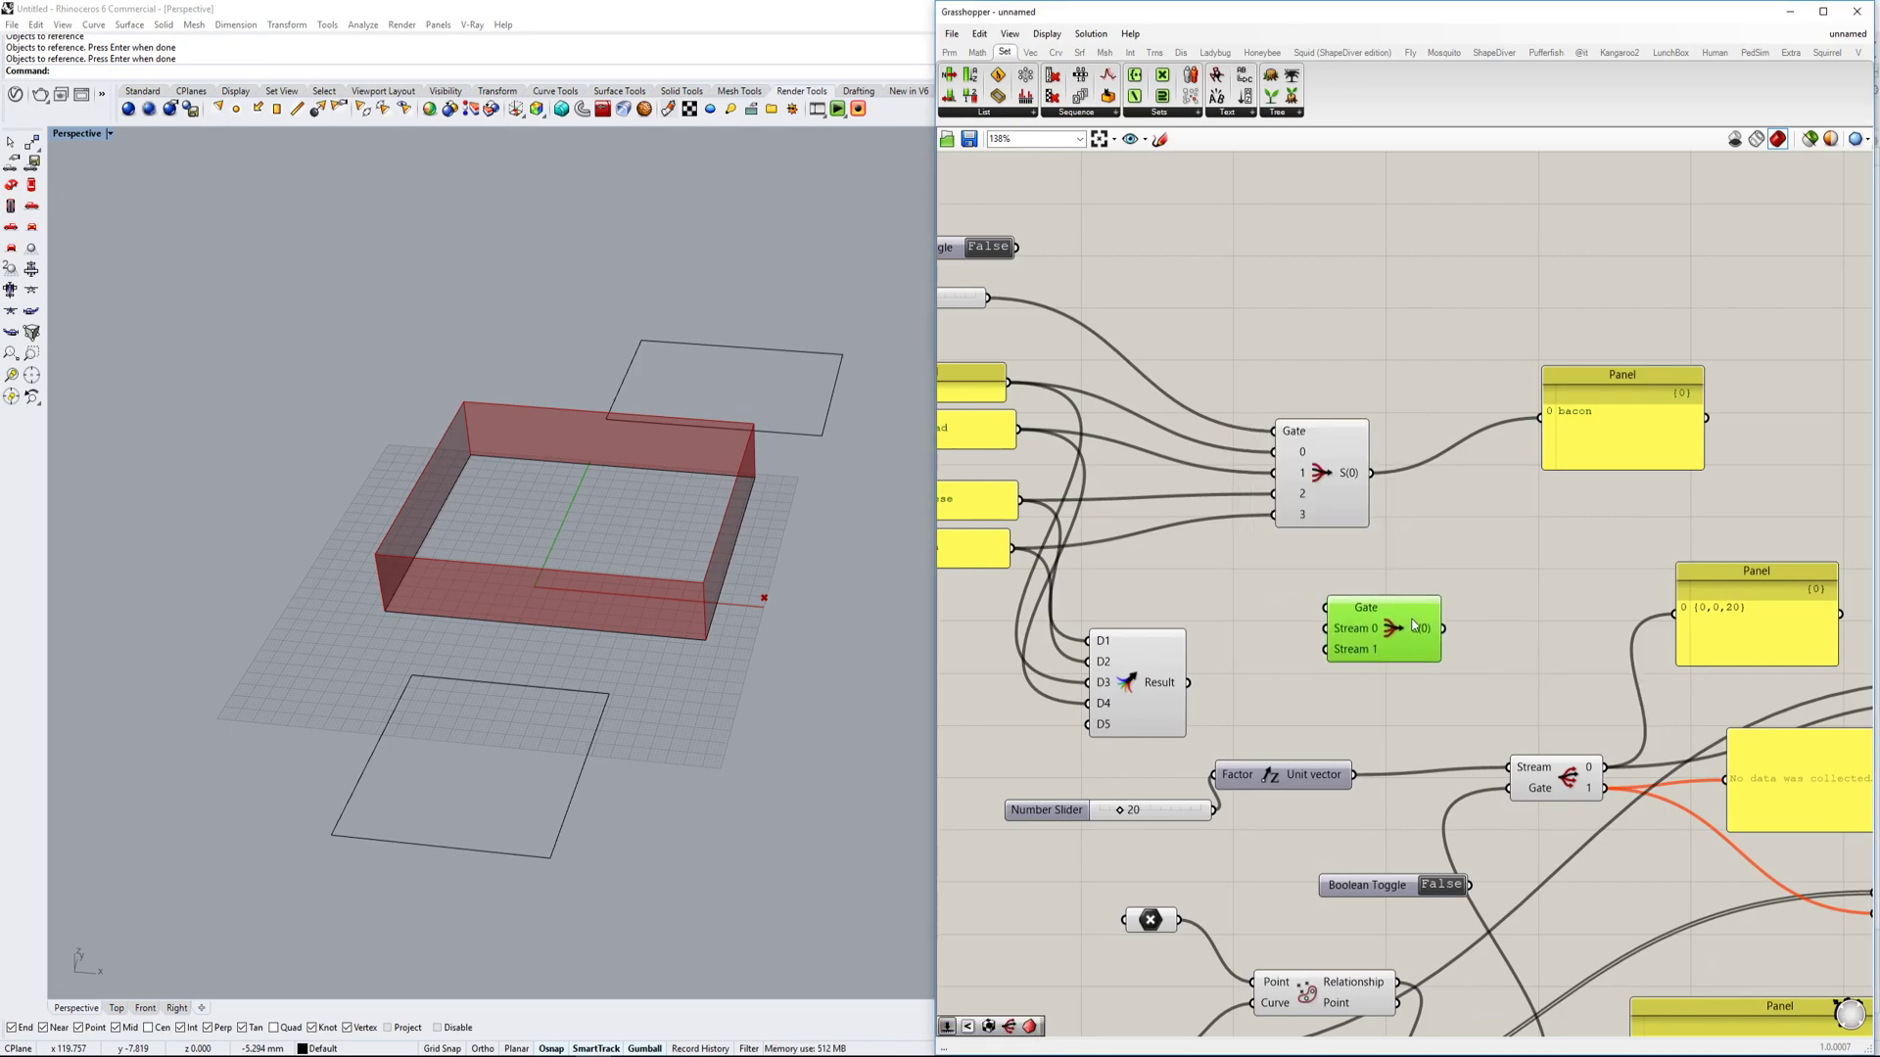
Add a number slider set to 20 and place it beside the new Stream Filter's inputs.
scroll(1457, 627, "up", 3)
double_click(1368, 621)
type("20")
key("Return")
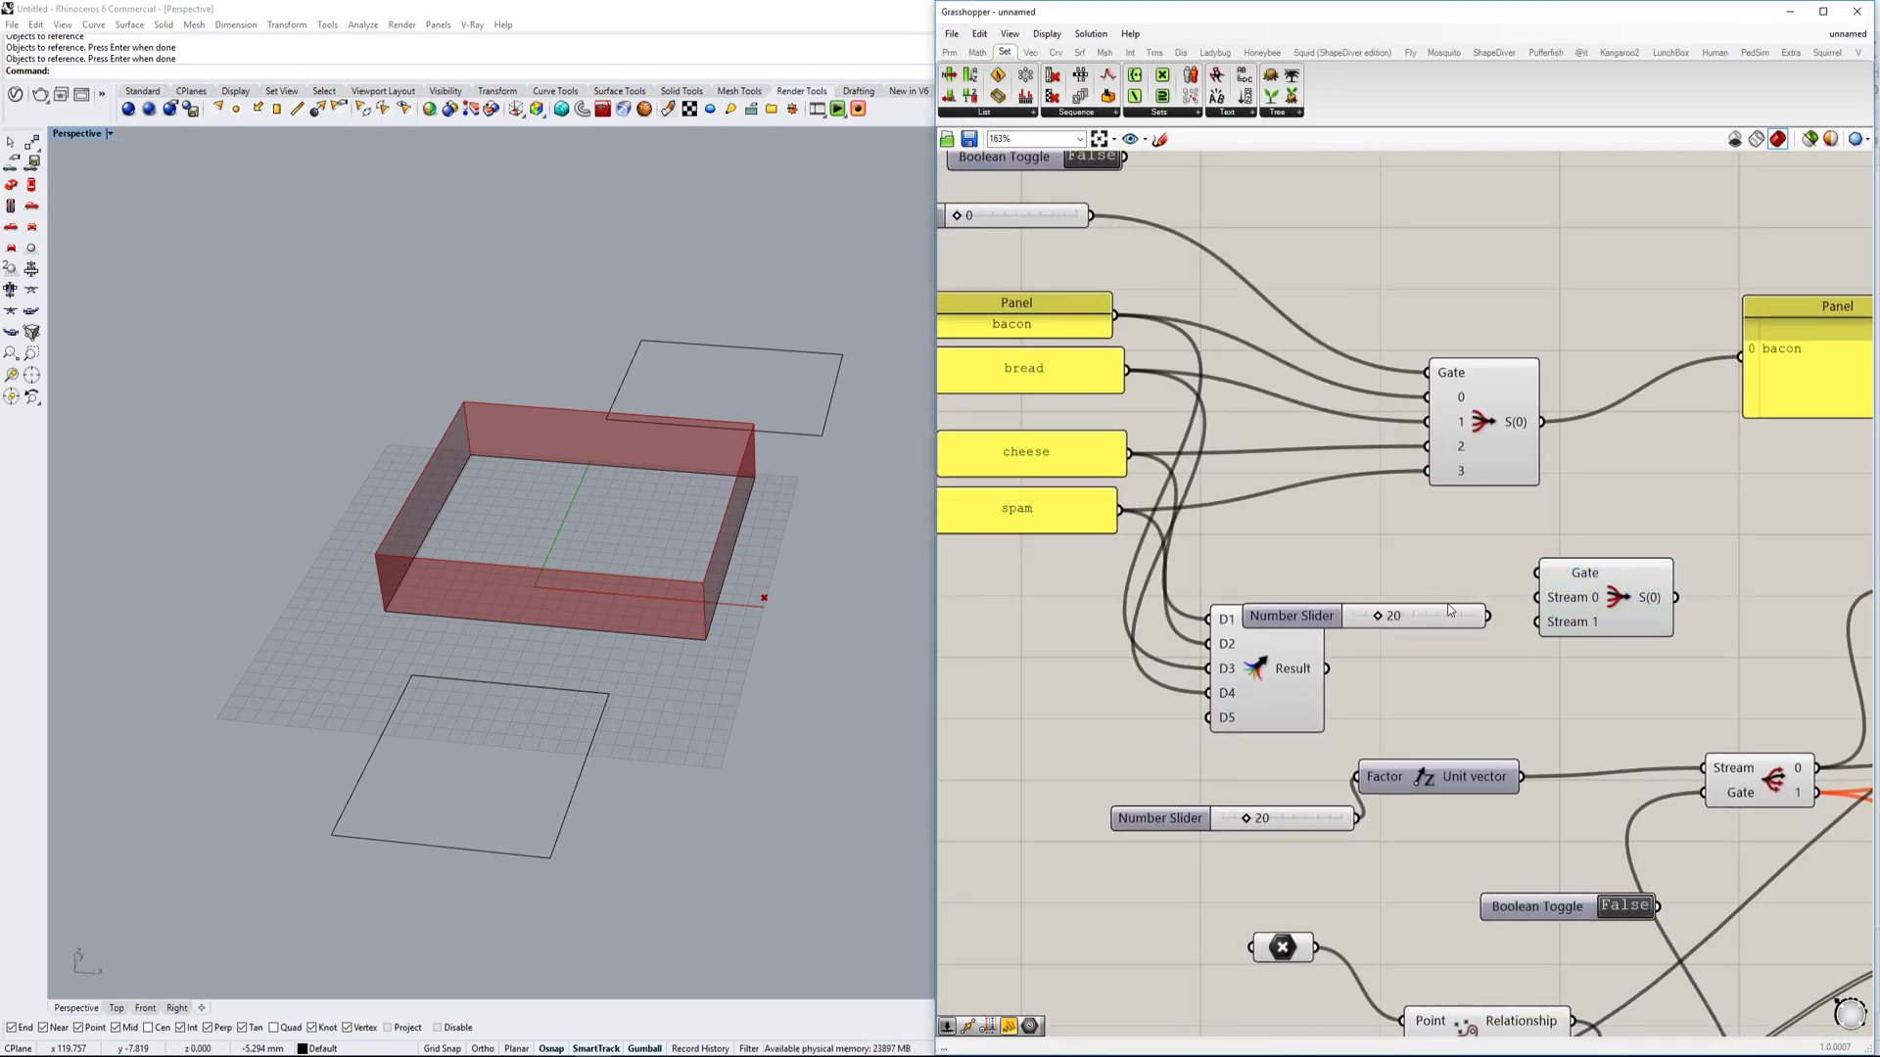
left_click_drag(1368, 621, 1366, 573)
Add a number slider set to 100 for the new Stream Filter's Stream 1, and connect the 20 slider to Stream 0.
double_click(1439, 648)
type("100")
key("Return")
left_click_drag(1559, 647, 1474, 633)
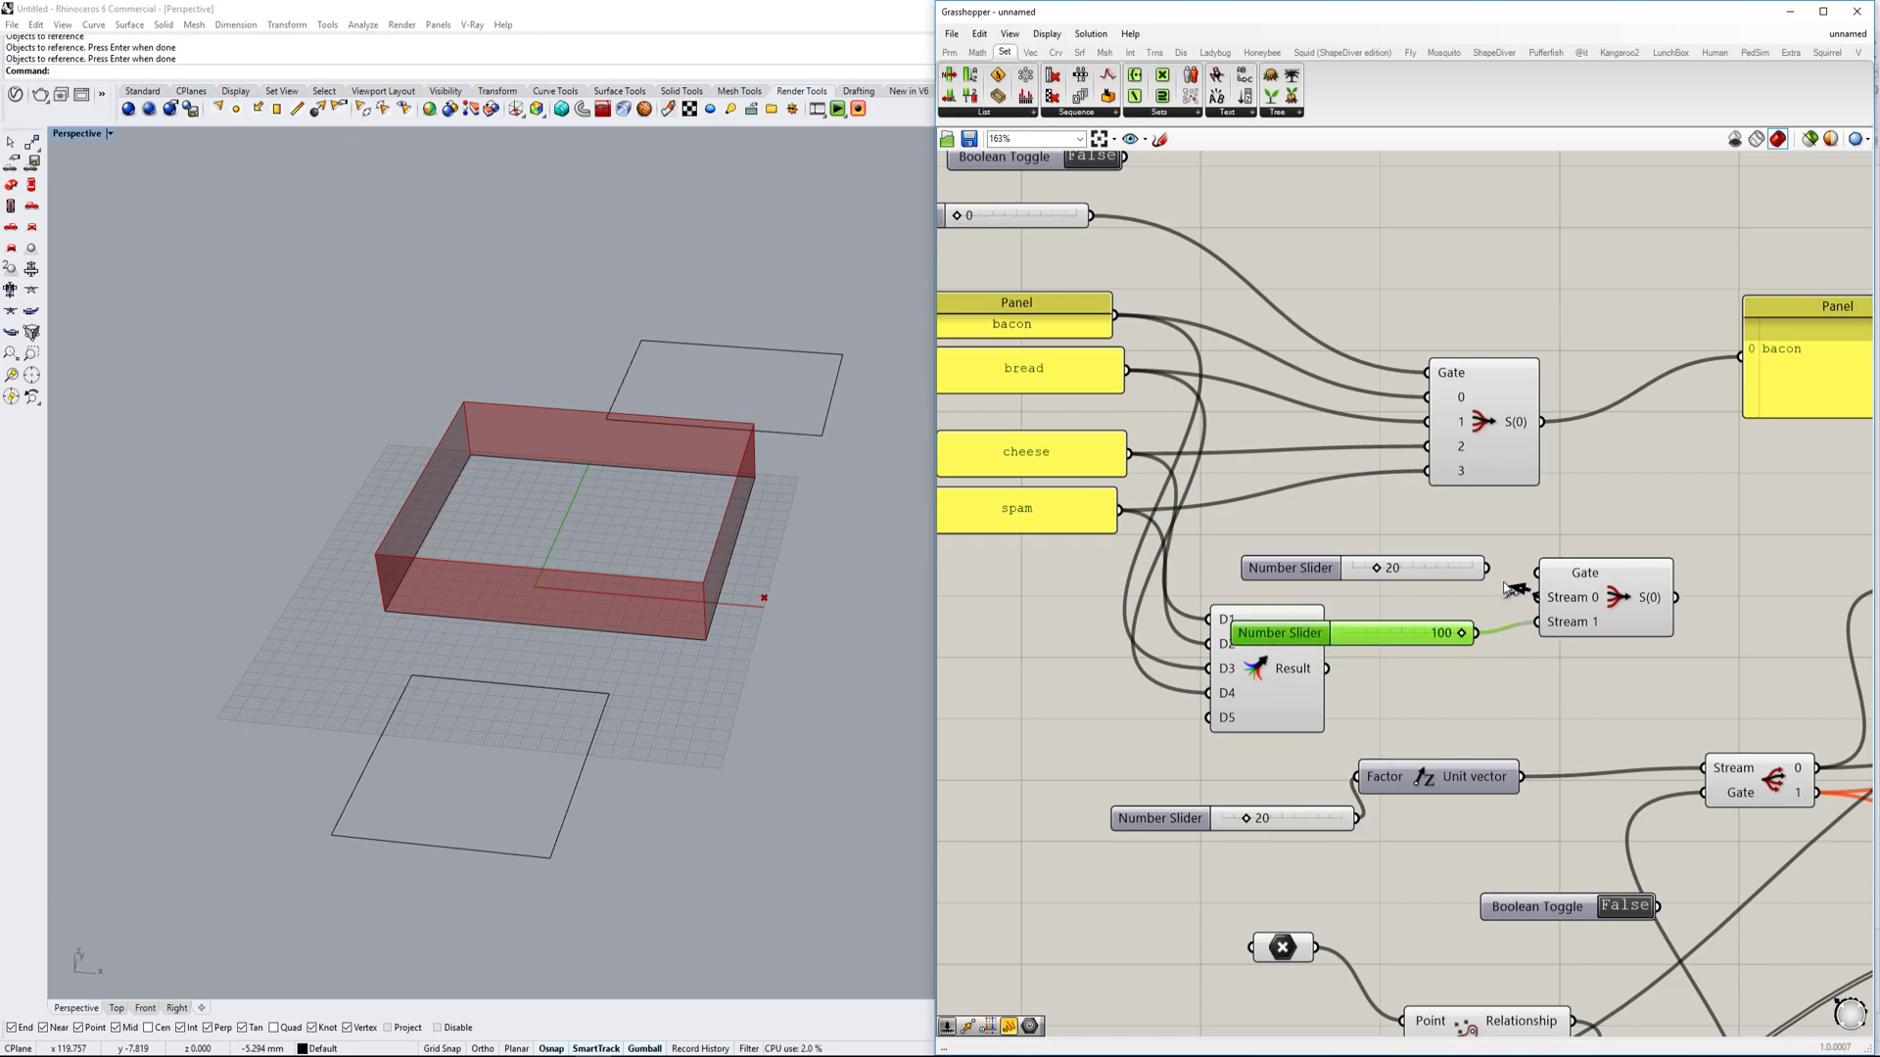
left_click_drag(1485, 567, 1537, 597)
right_click_drag(1512, 605, 1390, 616)
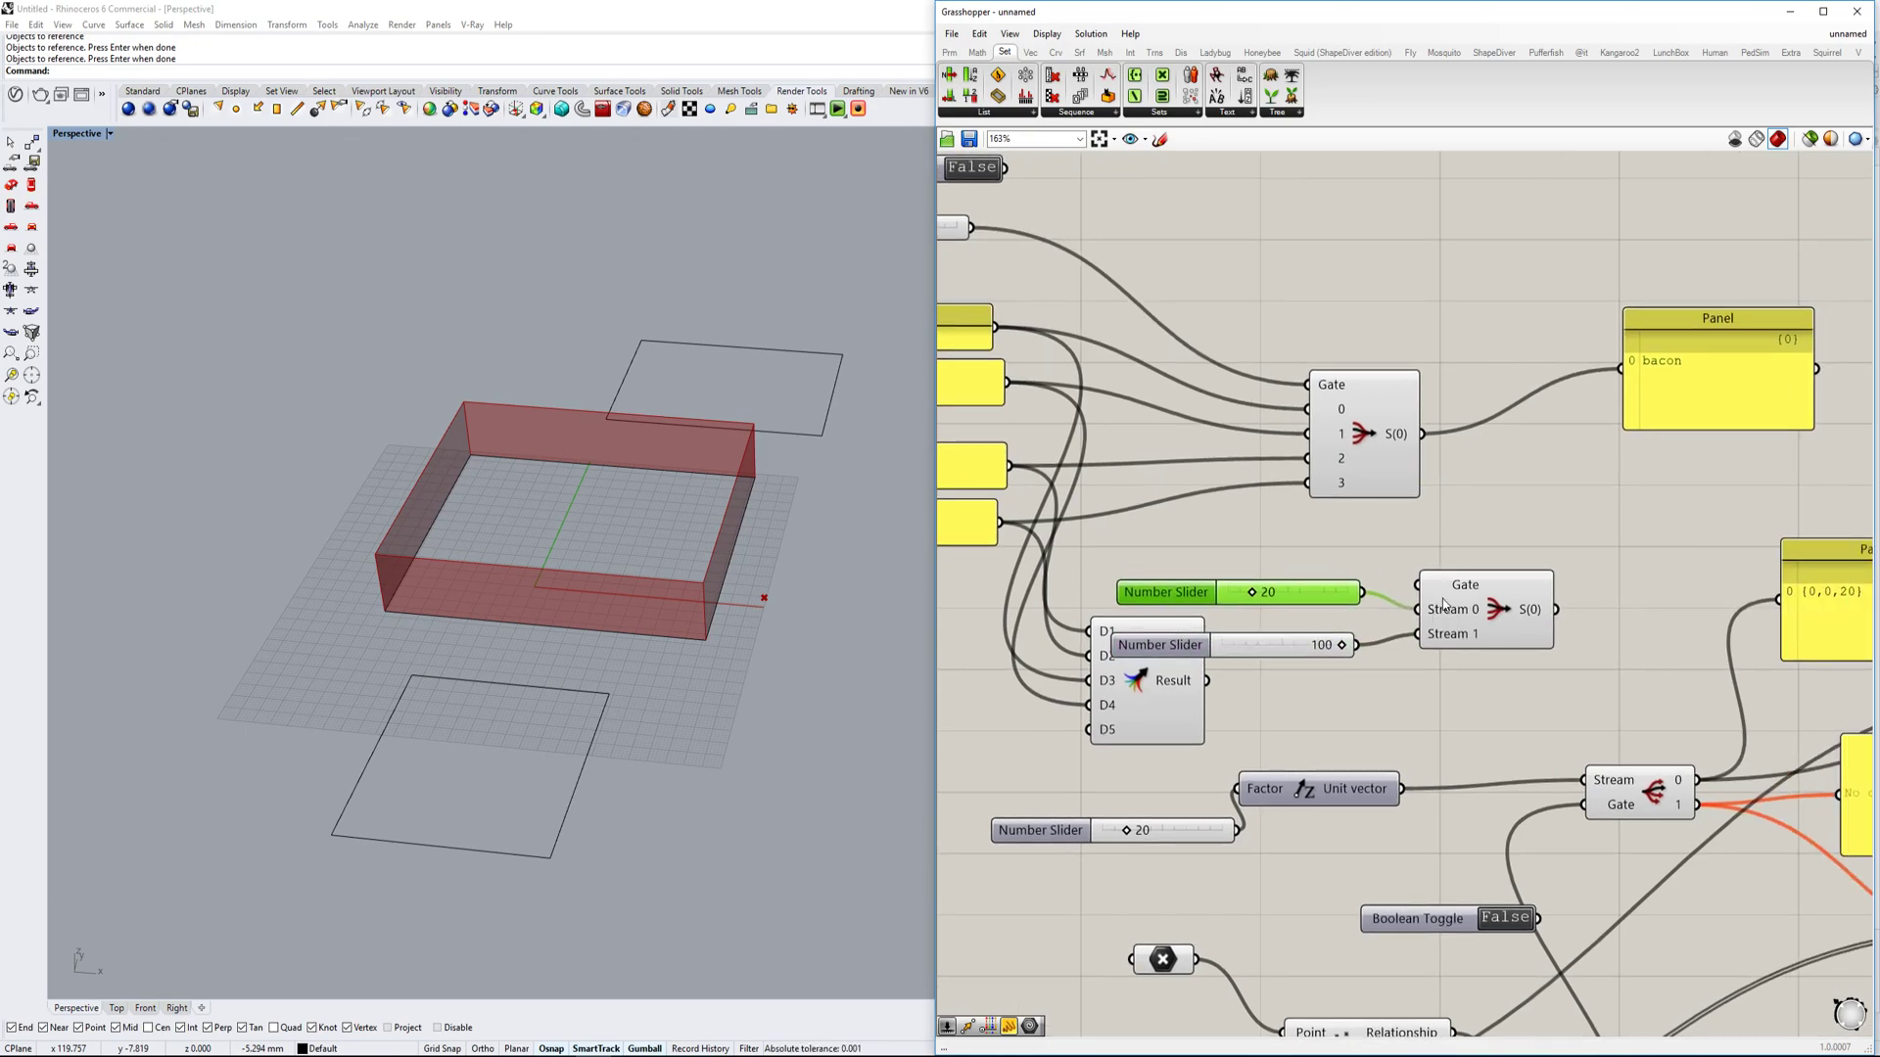
Add a Point parameter above the new Stream Filter.
scroll(1447, 607, "down", 2)
left_click(1555, 503)
right_click_drag(1554, 504, 1446, 526)
right_click_drag(1166, 750, 1180, 837)
double_click(1455, 556)
type("point")
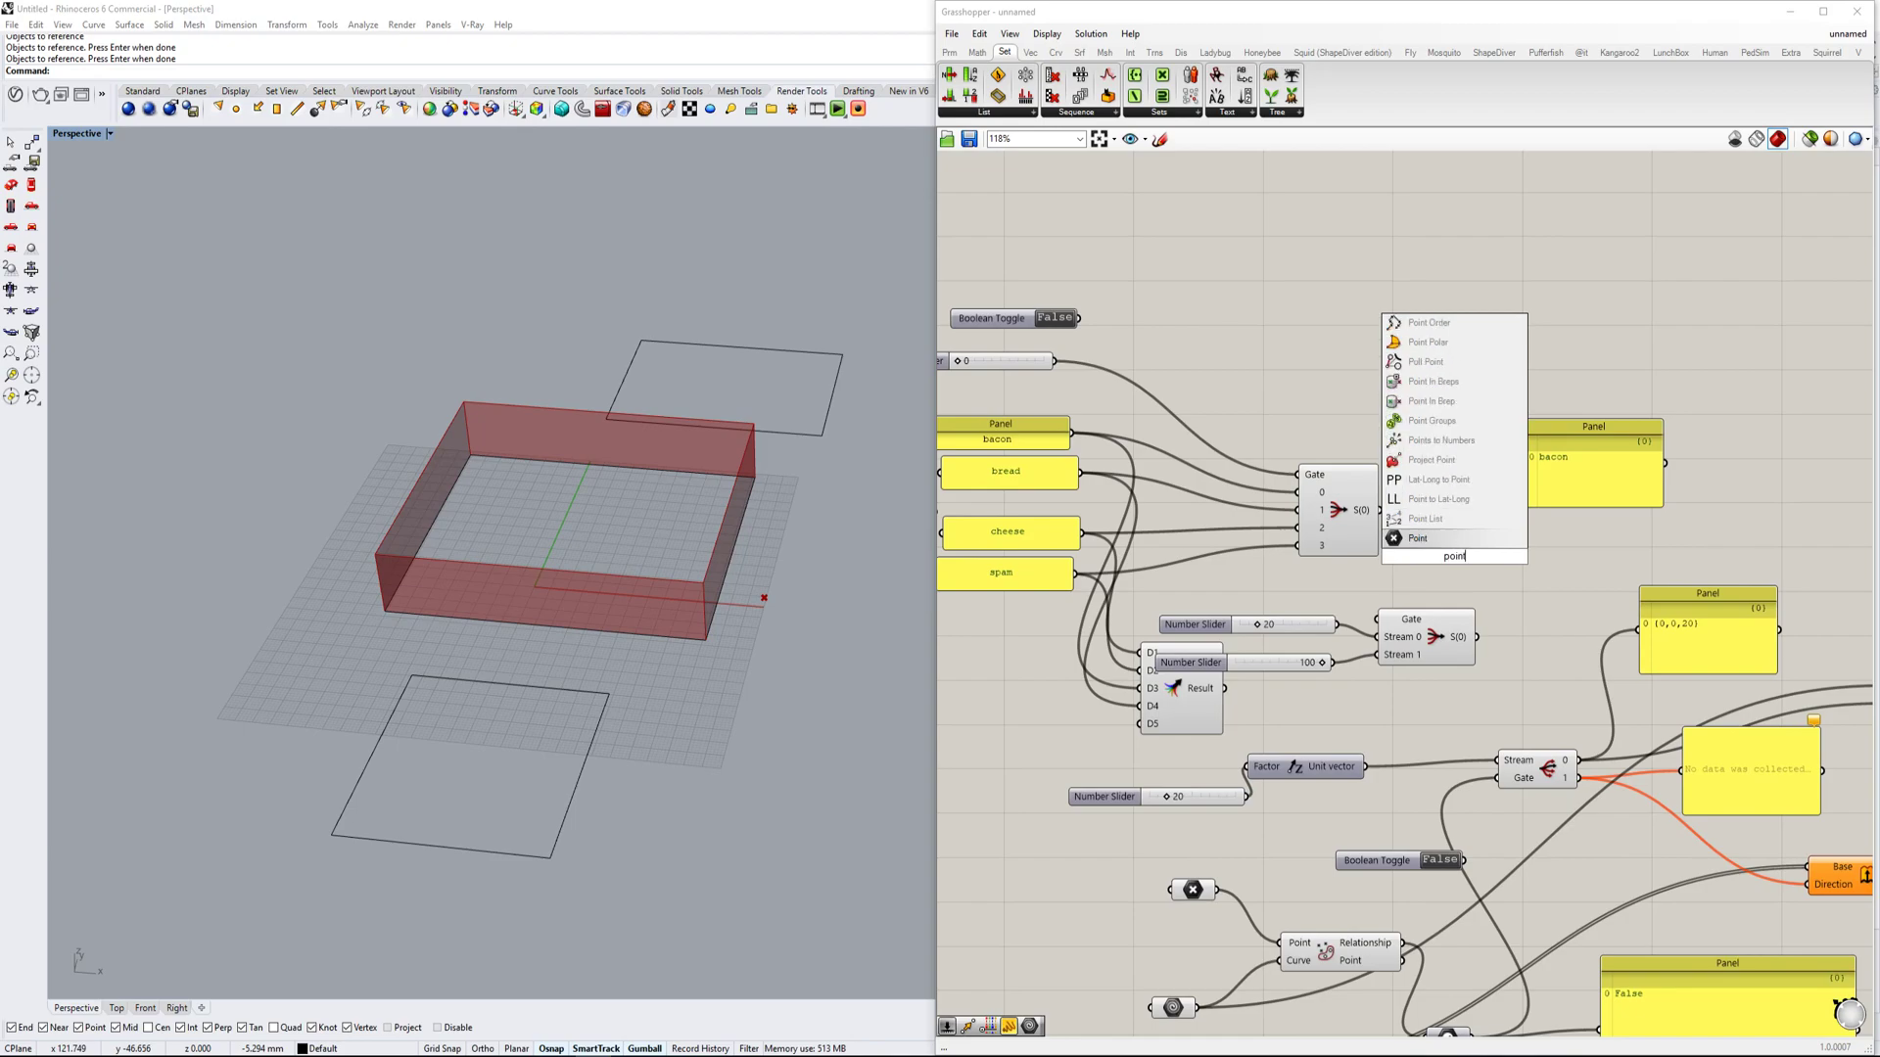
left_click(1452, 543)
Assign the new Point parameter one point, placed in the Perspective viewport beyond the box's far side from the existing point.
right_click(1455, 562)
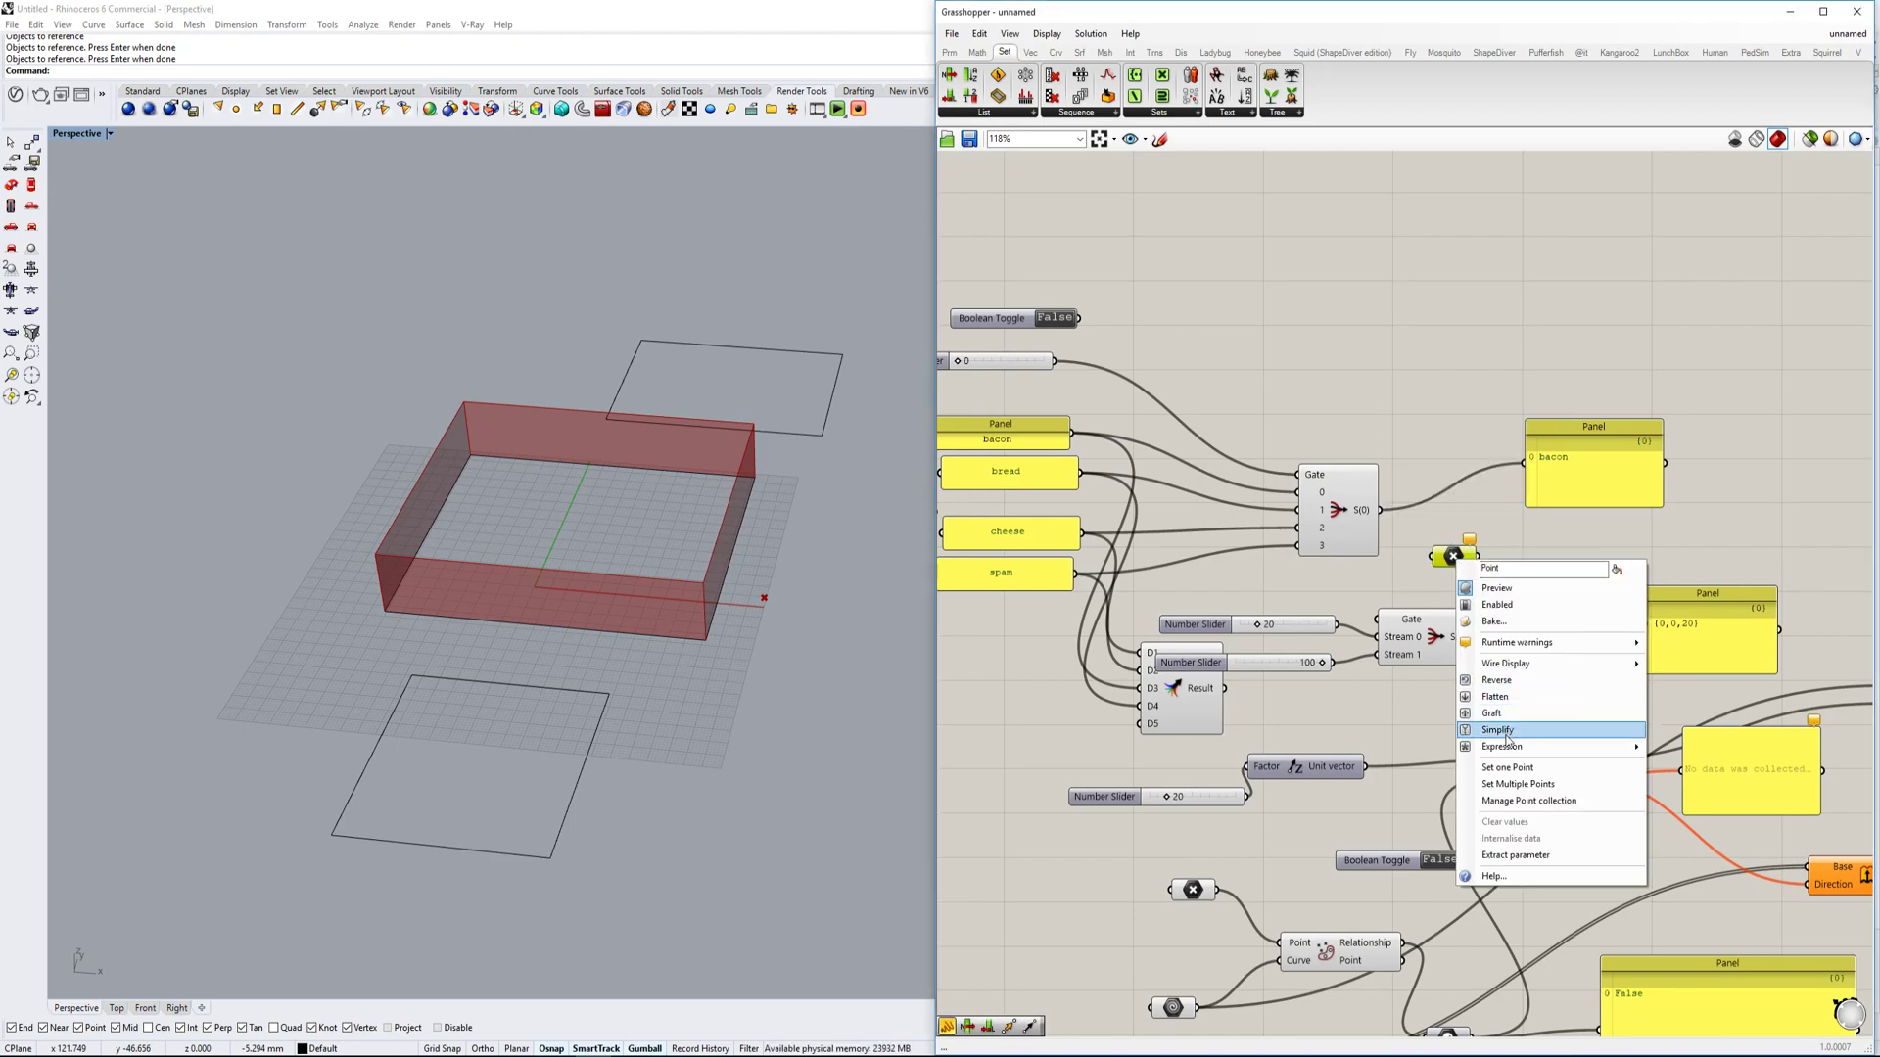
left_click(1517, 767)
right_click_drag(1460, 552, 1462, 549)
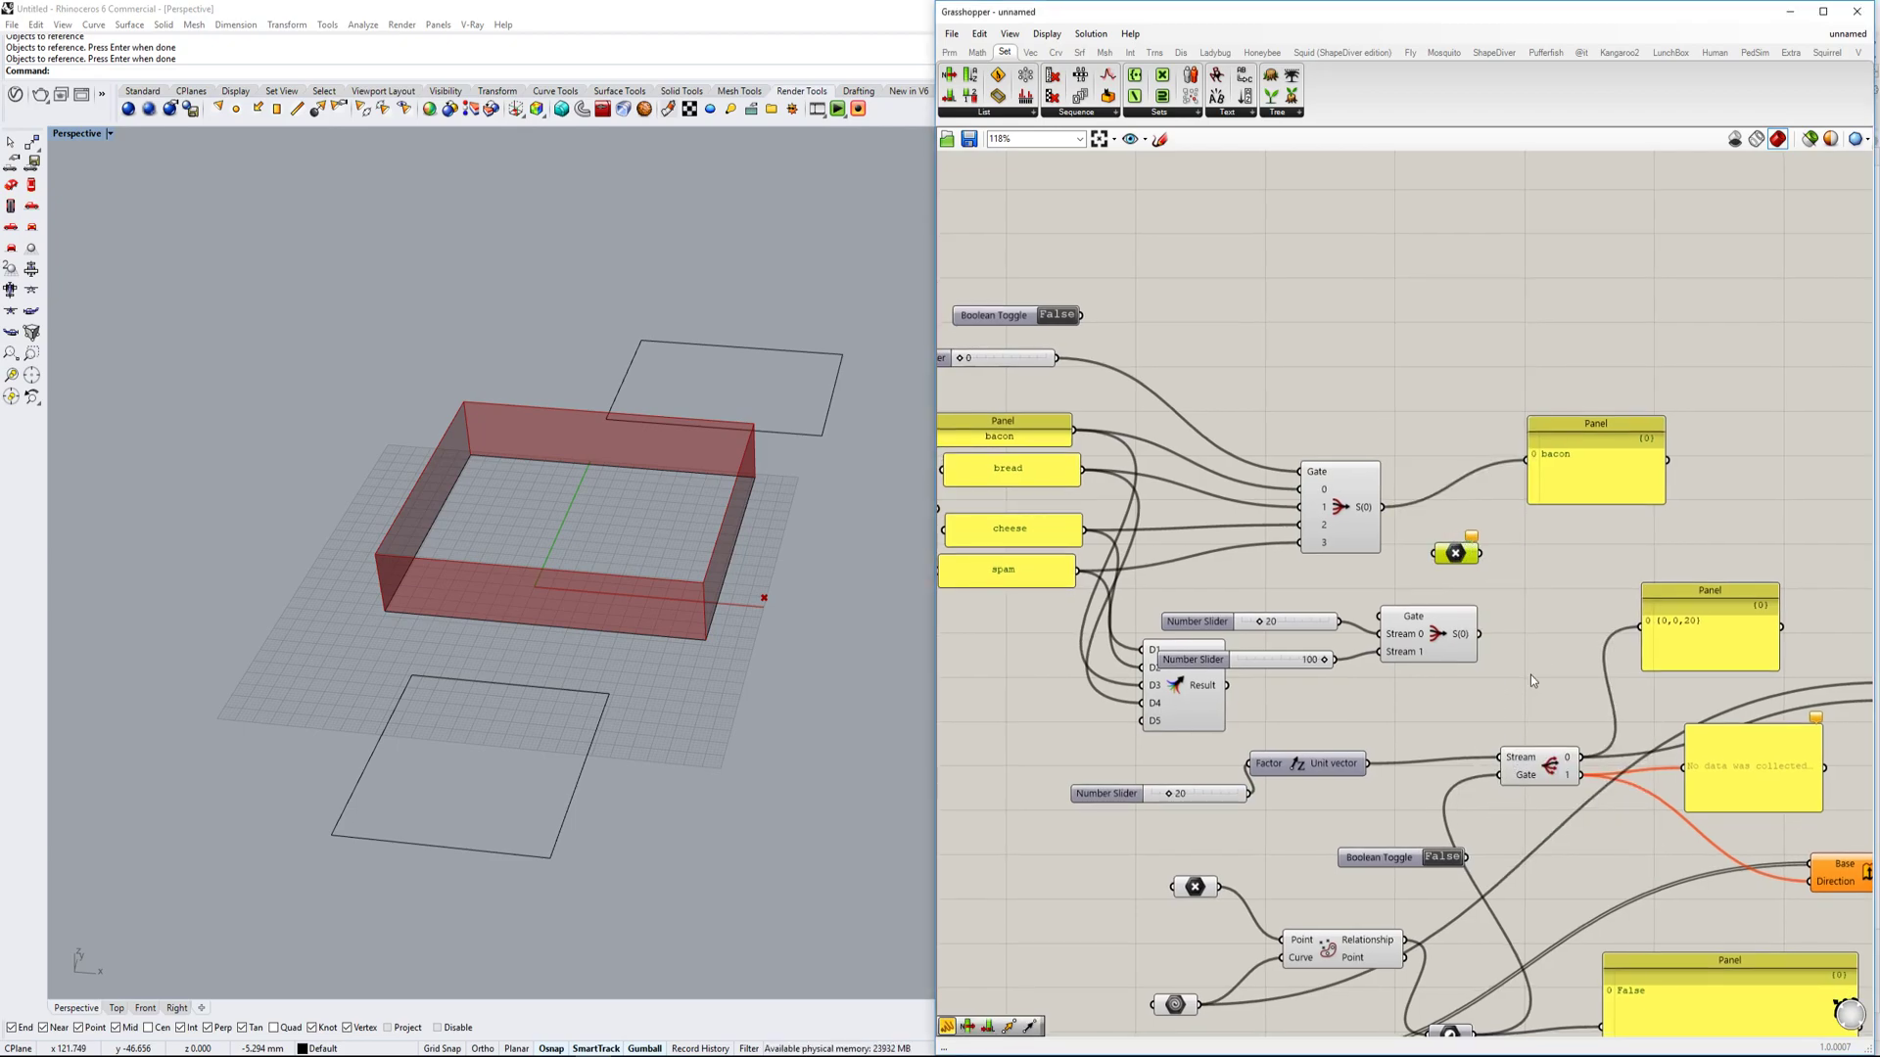
right_click(1456, 555)
left_click(1521, 767)
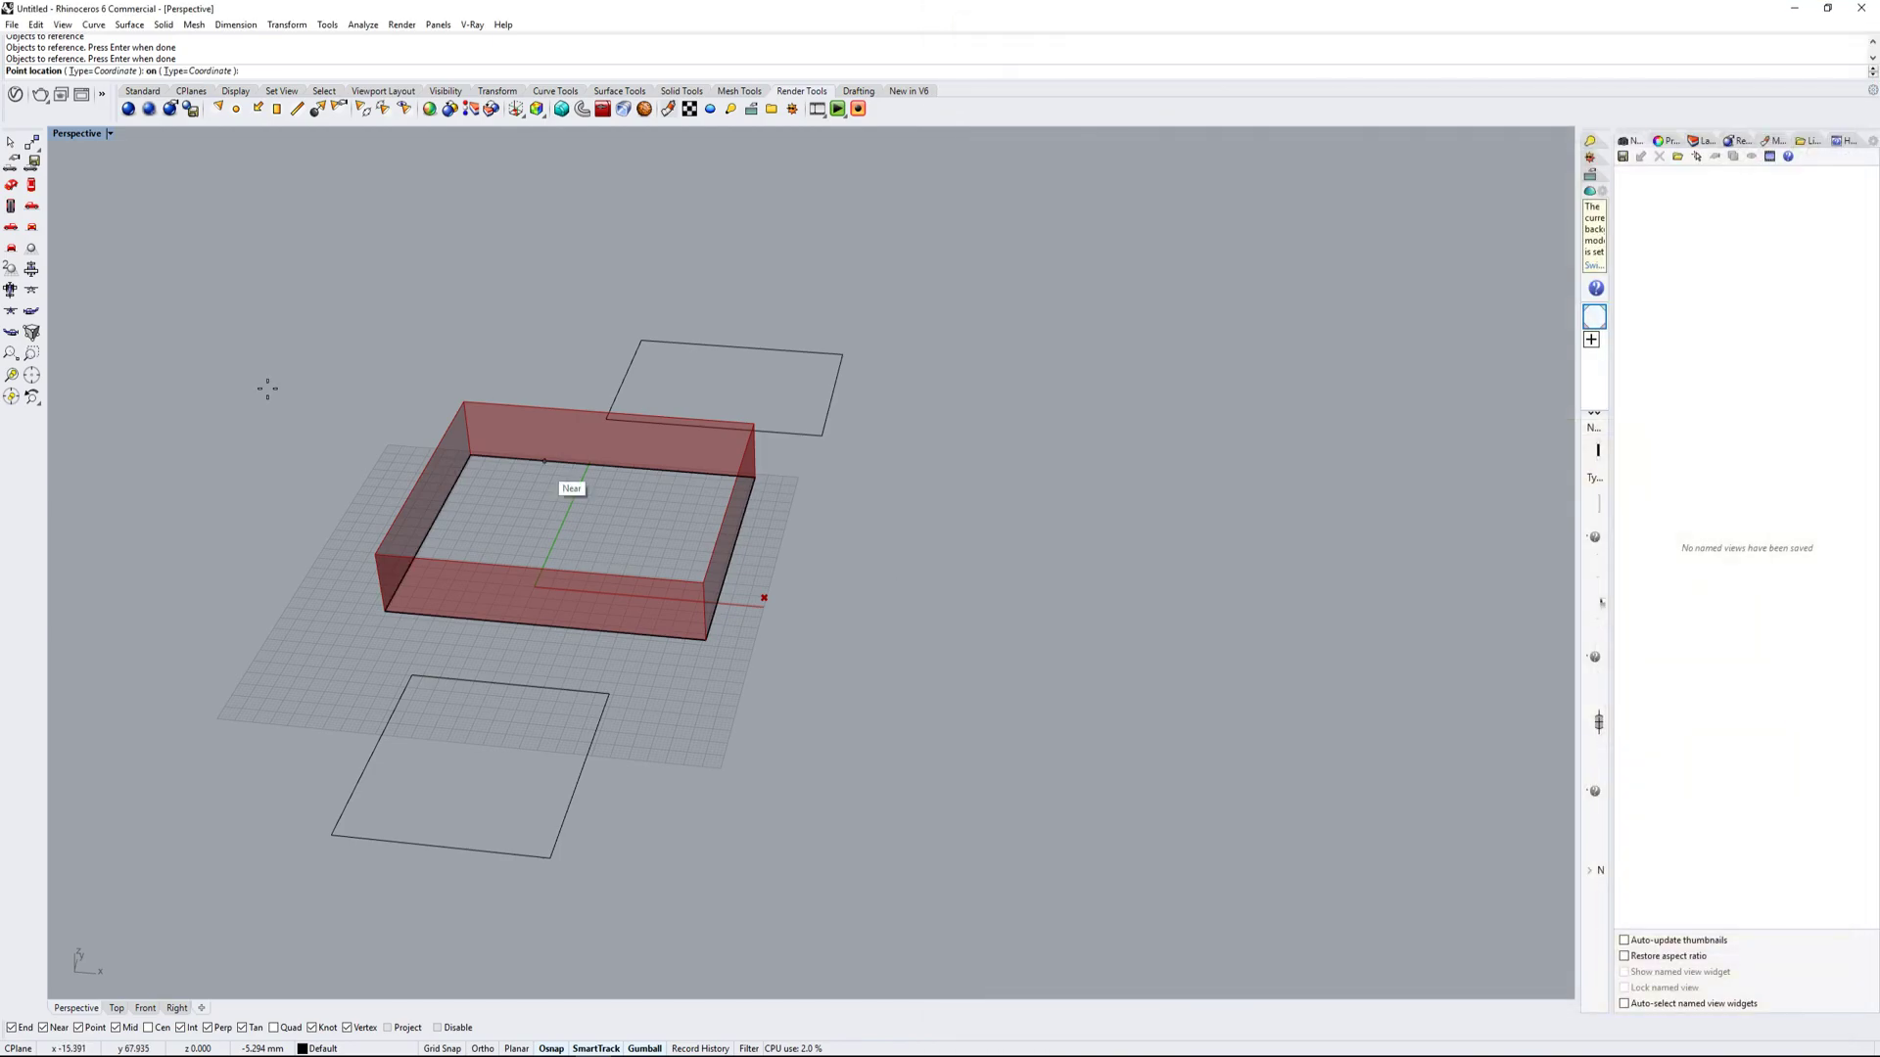
left_click(239, 480)
Move the new Point parameter down beside the existing Point parameter that feeds Point In Curve.
scroll(1457, 555, "down", 3)
left_click_drag(1460, 560, 1187, 759)
scroll(1253, 710, "up", 3)
scroll(1214, 707, "down", 2)
scroll(1185, 761, "up", 3)
right_click_drag(1162, 742, 1150, 713)
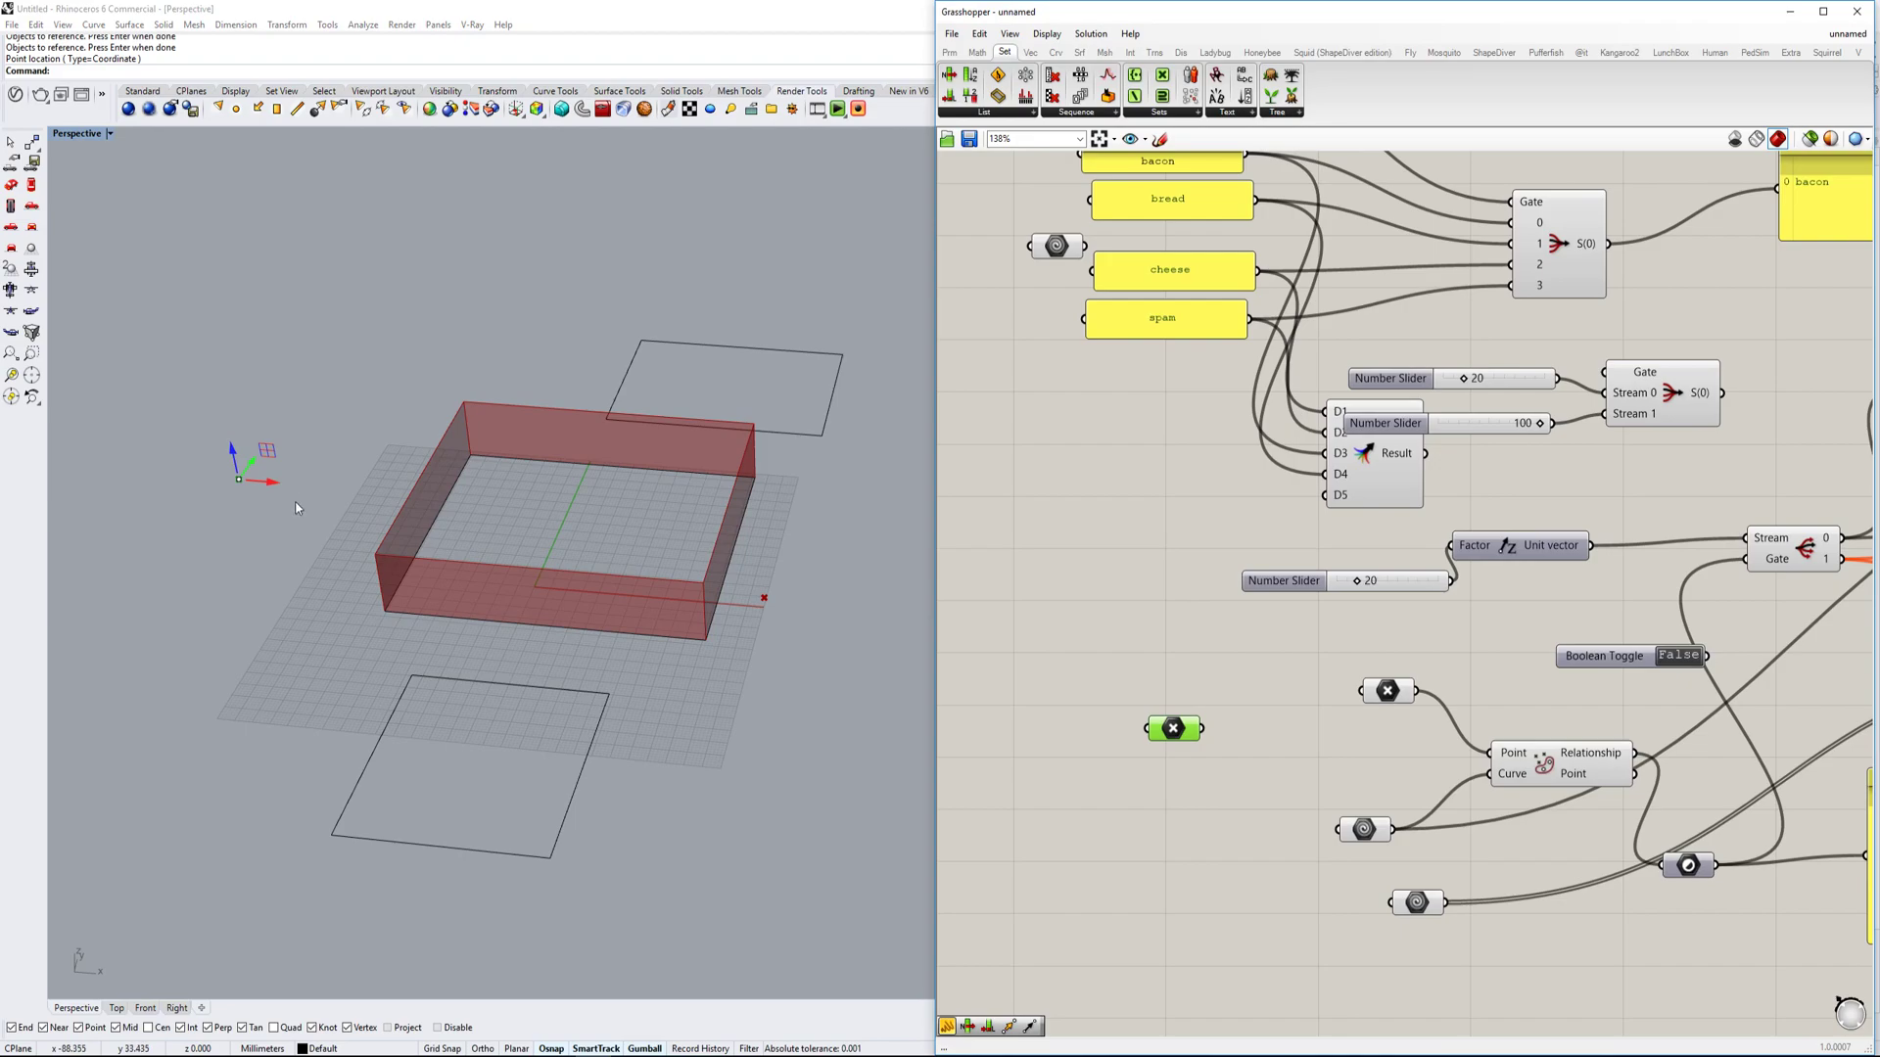
Add a Distance component below the curve parameters, connecting the new point to Point A and the existing point to Point B.
double_click(1217, 792)
type("distan")
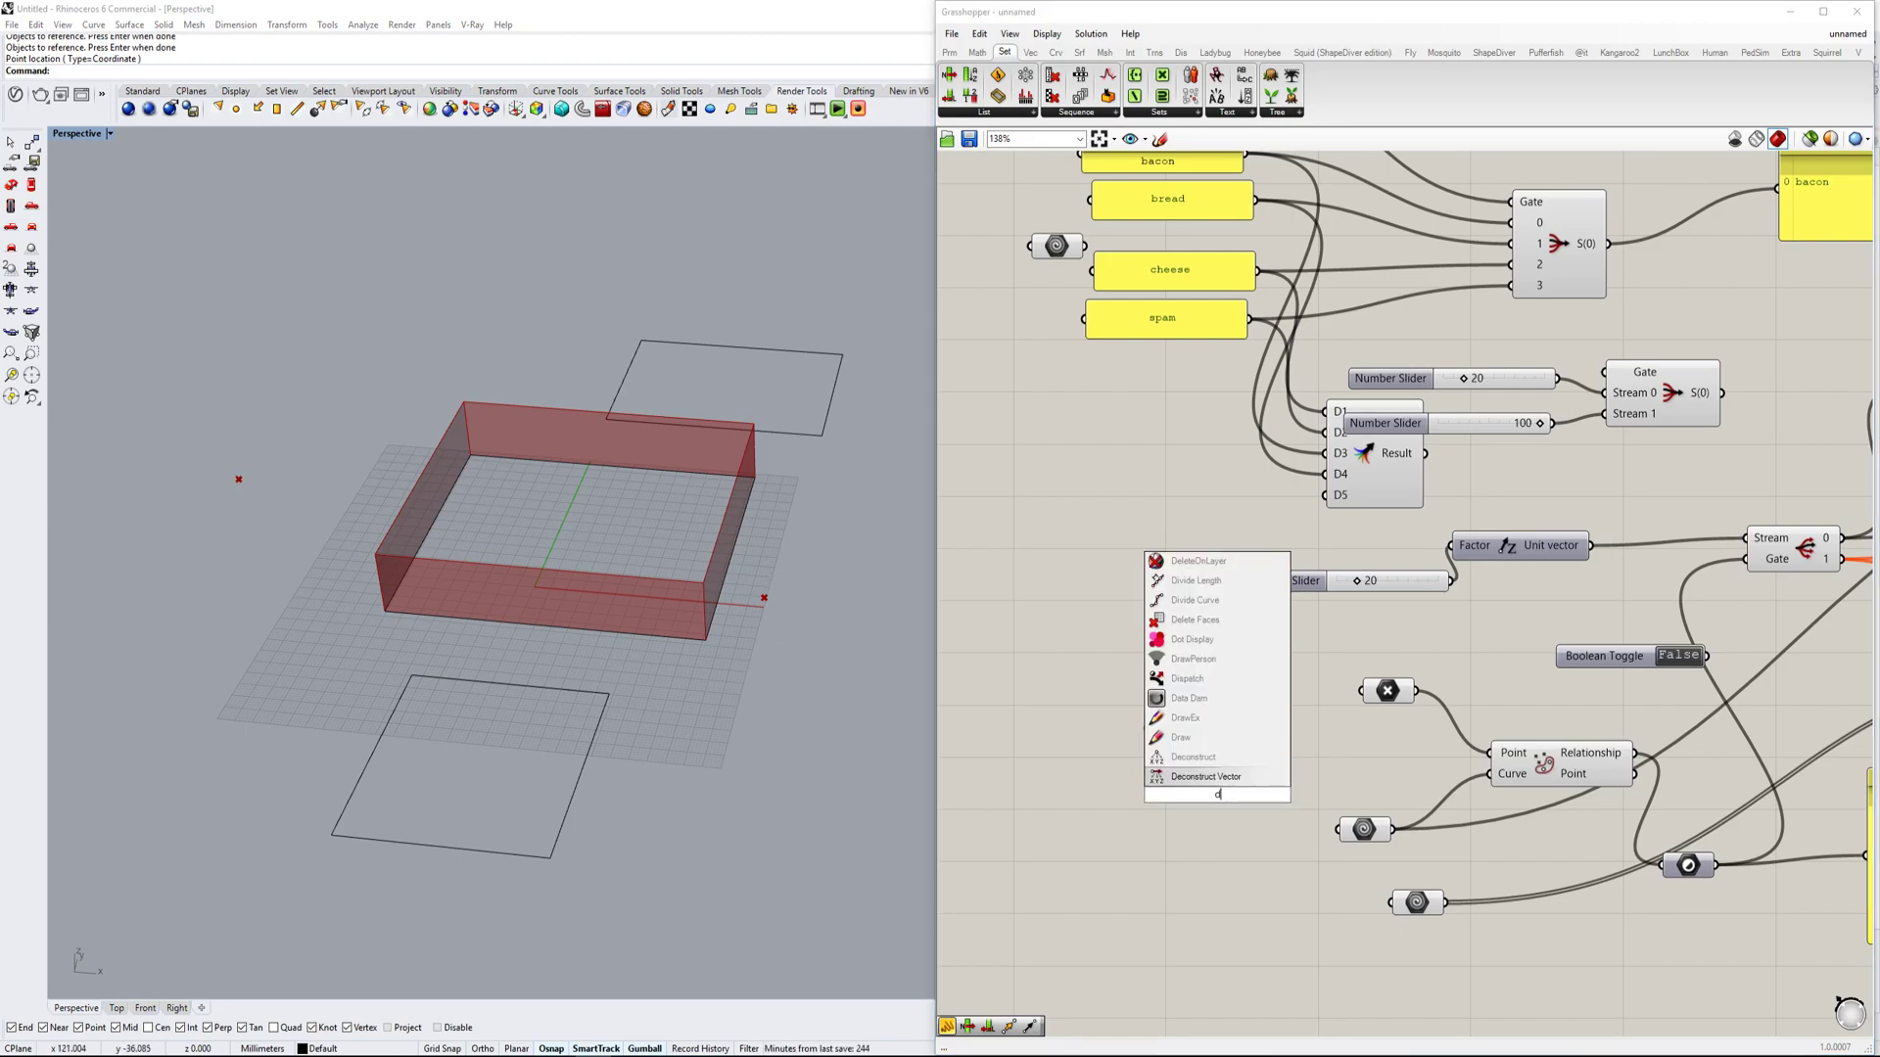
key("Return")
left_click_drag(1229, 798, 1222, 737)
left_click_drag(1289, 794, 1327, 946)
scroll(1334, 767, "down", 1)
scroll(1371, 935, "up", 5)
right_click_drag(1371, 935, 1283, 710)
scroll(1278, 700, "down", 1)
Add a Smaller Than component and place it beyond the Distance component's output.
double_click(1512, 840)
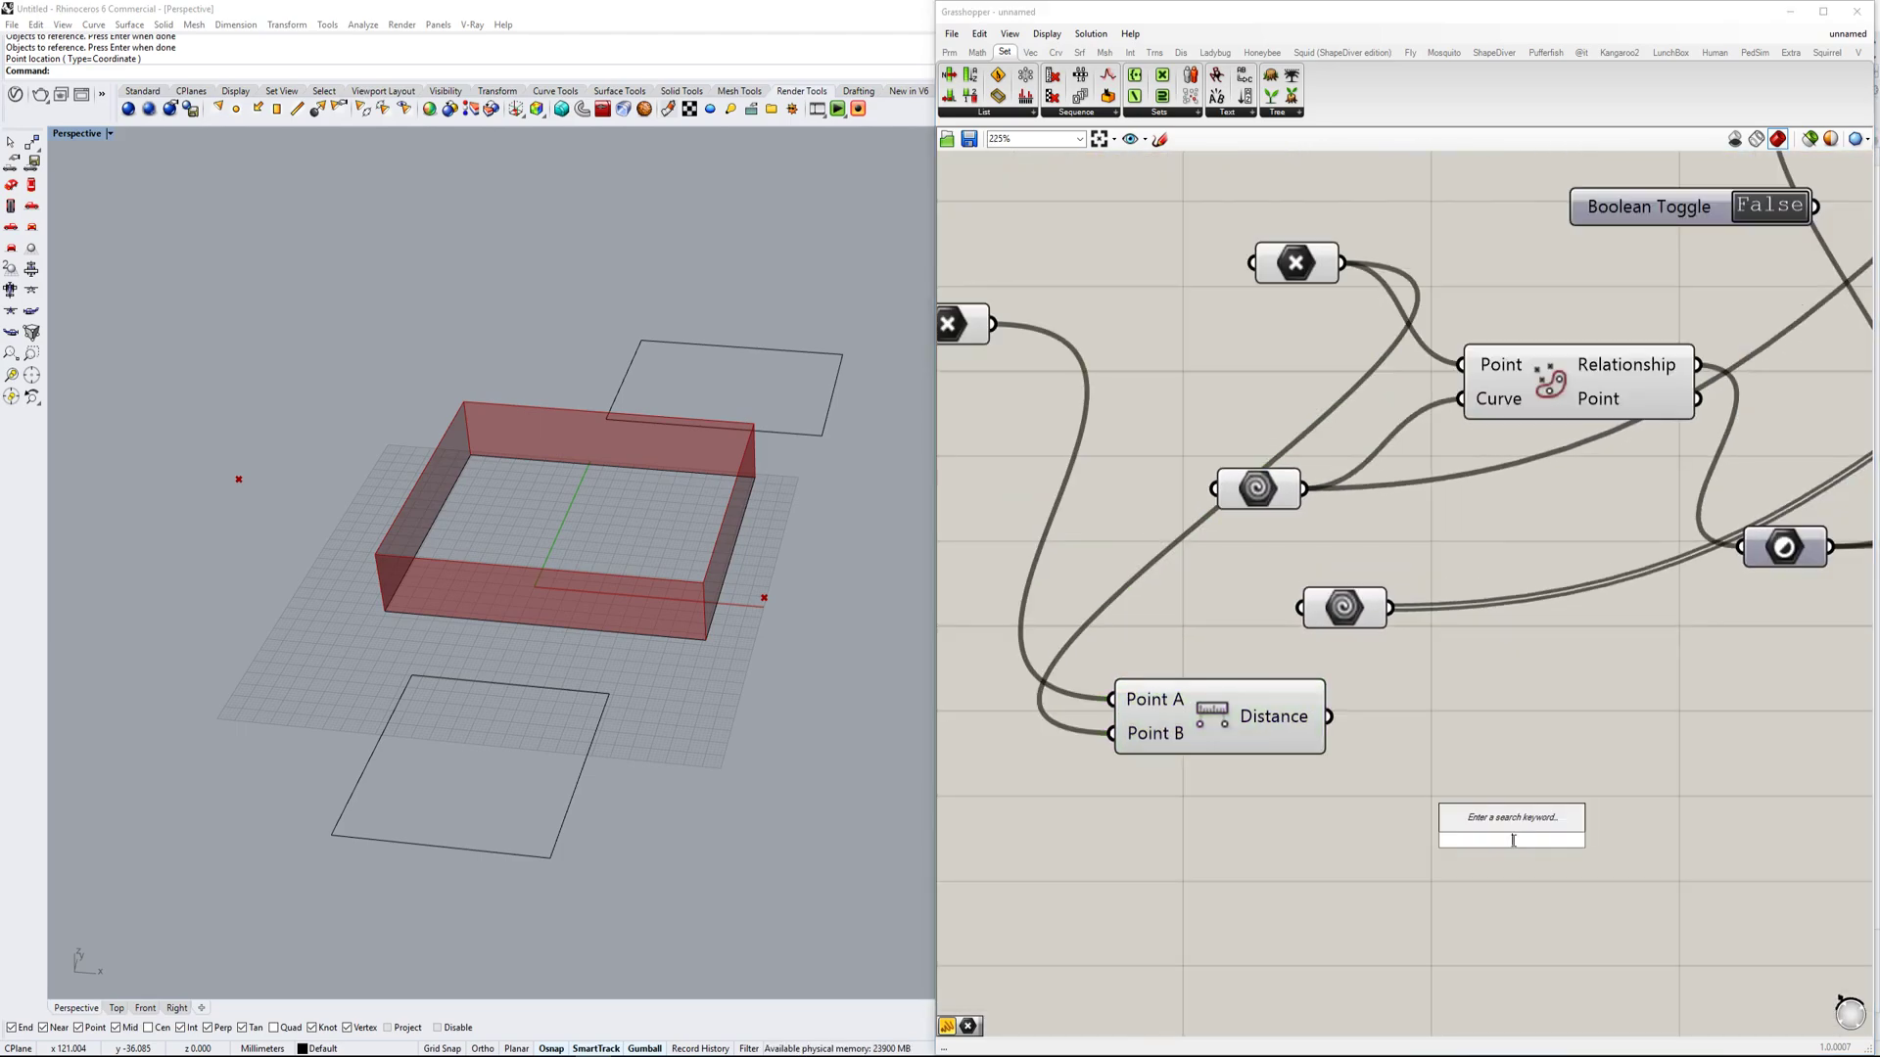
type("lower")
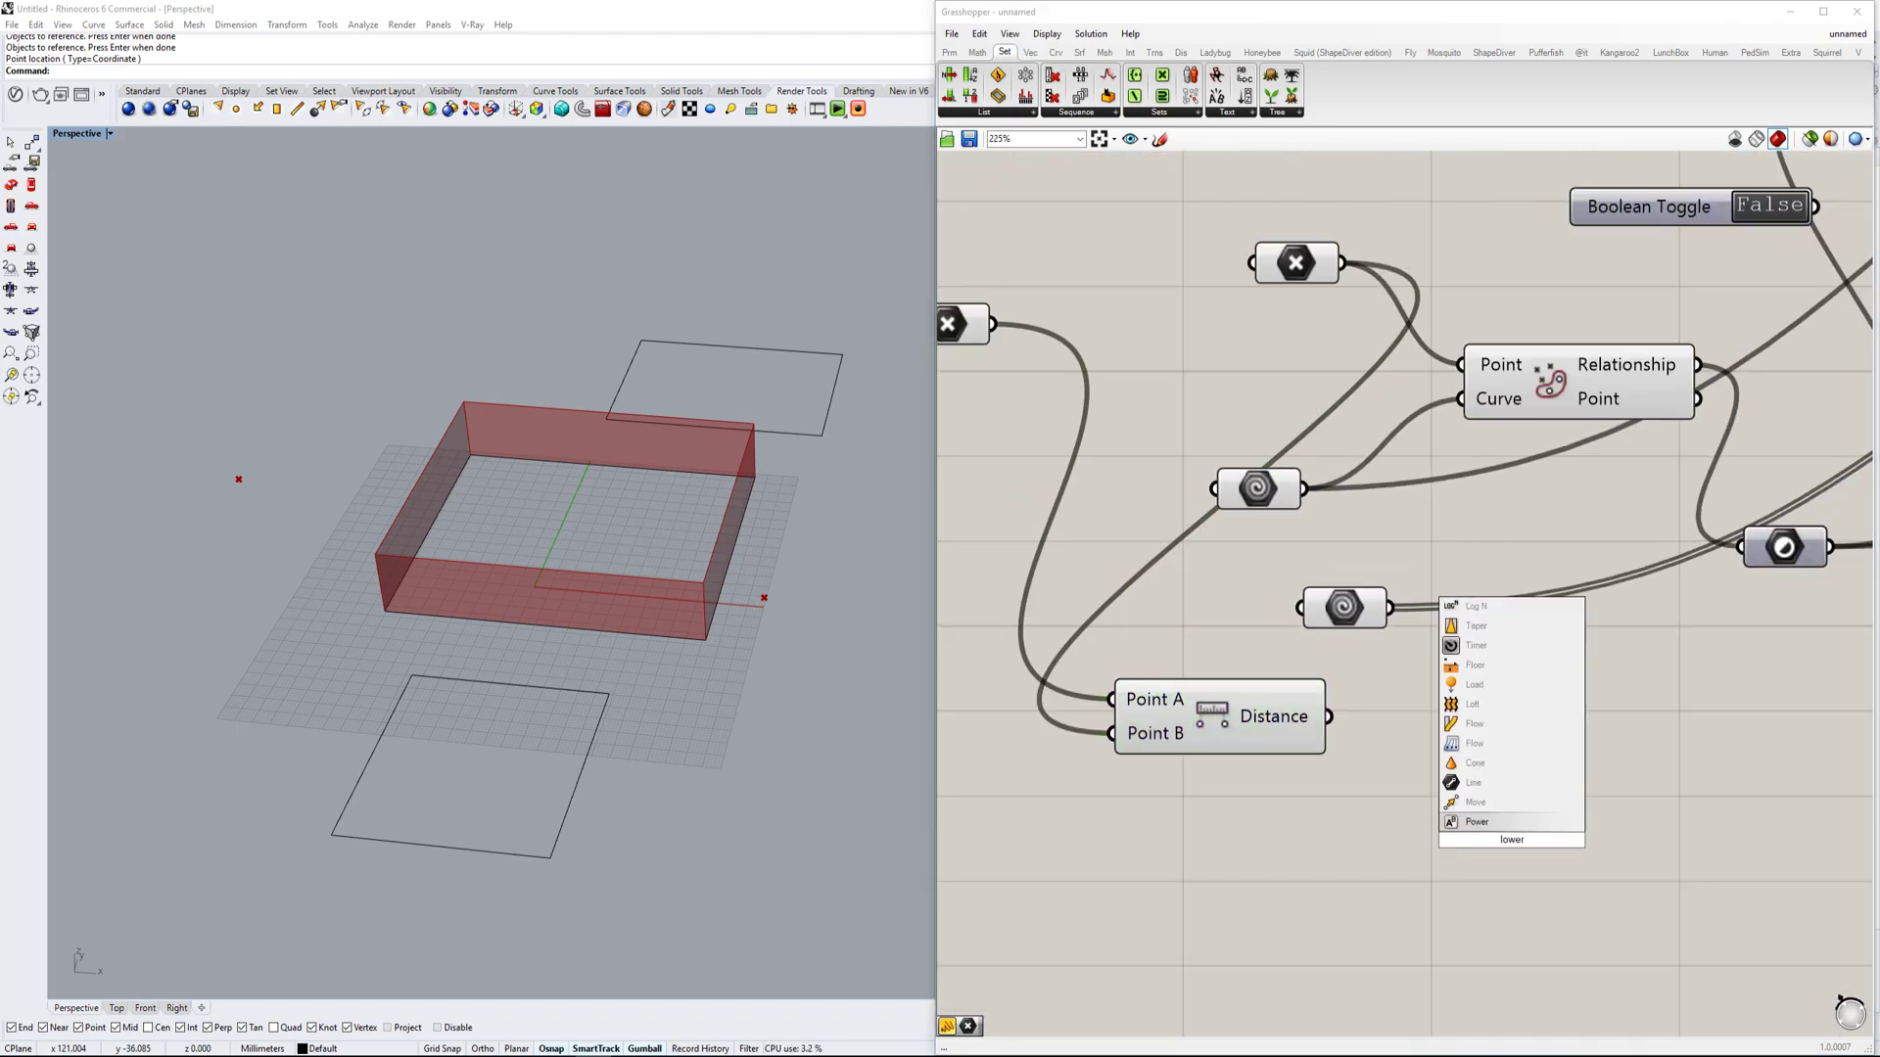
key("BackSpace")
key("BackSpace")
key("BackSpace")
key("BackSpace")
key("BackSpace")
type("smaller")
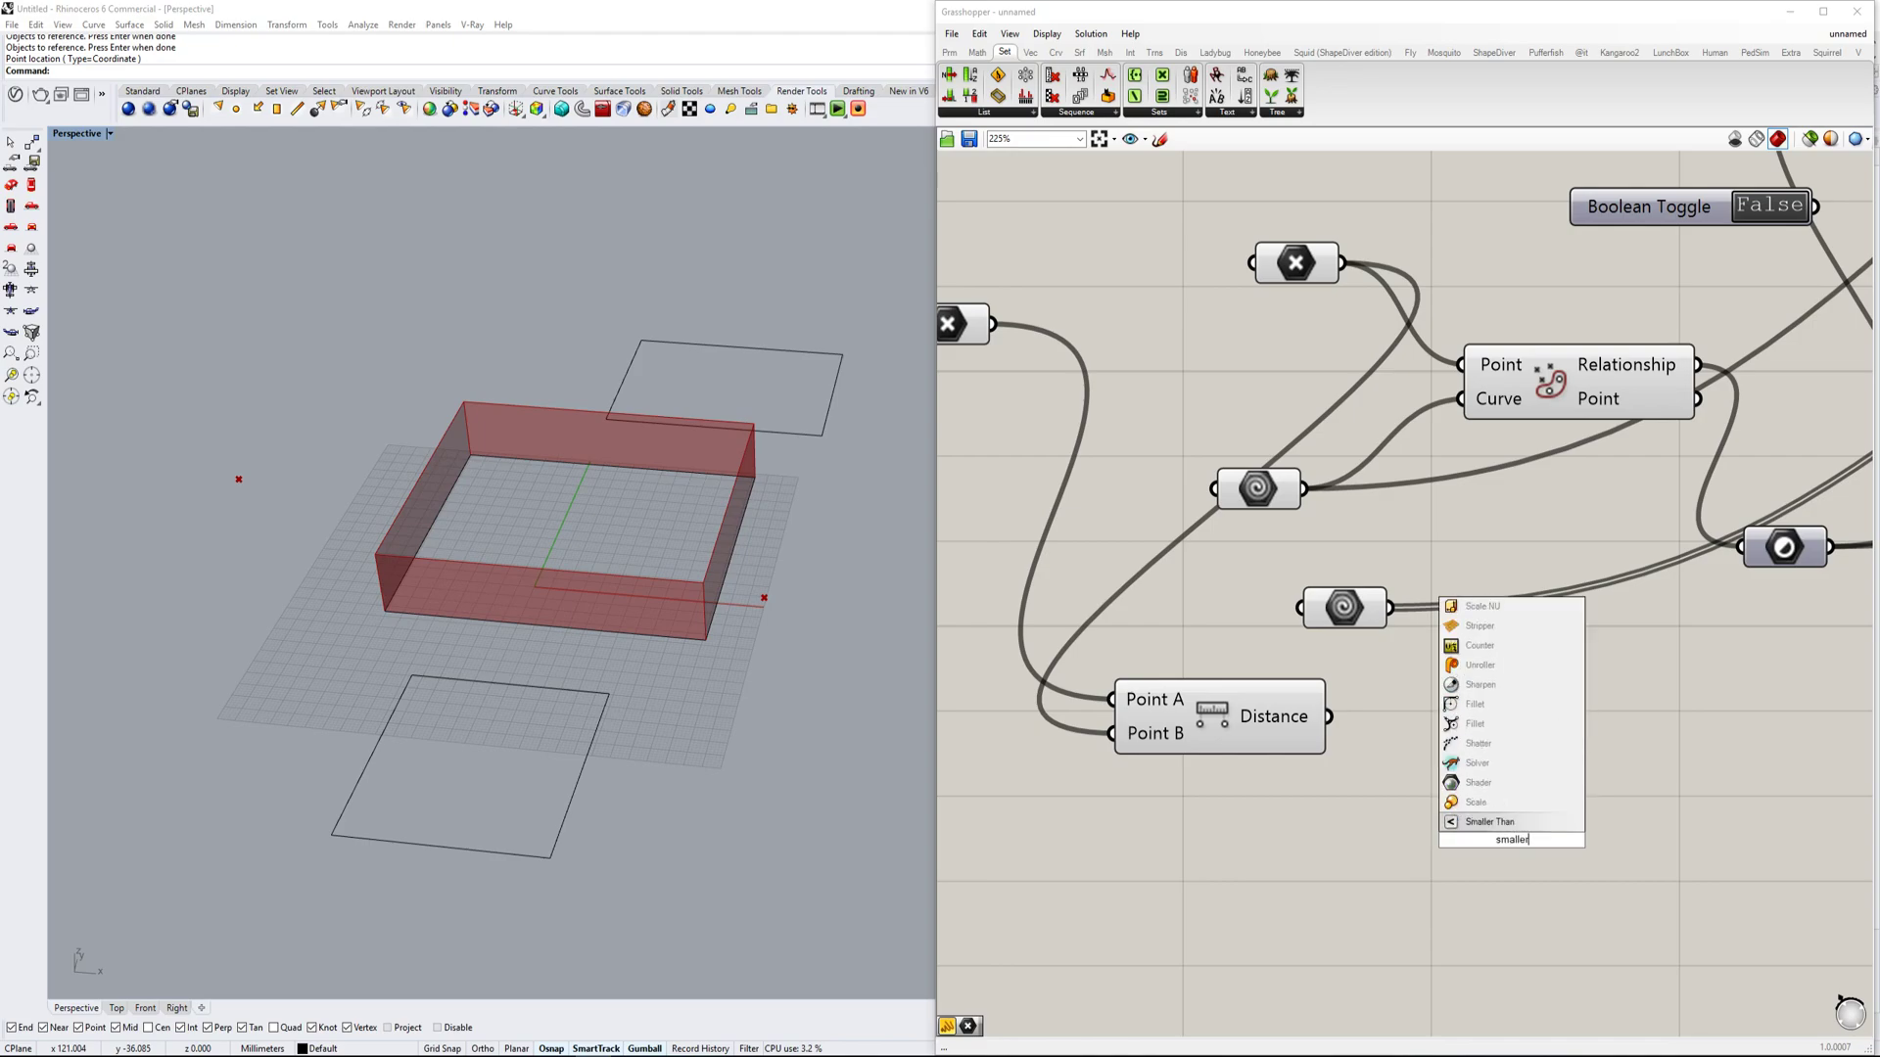
key("Return")
scroll(1515, 845, "down", 2)
left_click_drag(1395, 806, 1530, 767)
Add a number slider set to 30 for Smaller Than's Second Number, and connect the Distance output to First Number.
double_click(1270, 894)
type("30")
key("Return")
scroll(1475, 867, "up", 1)
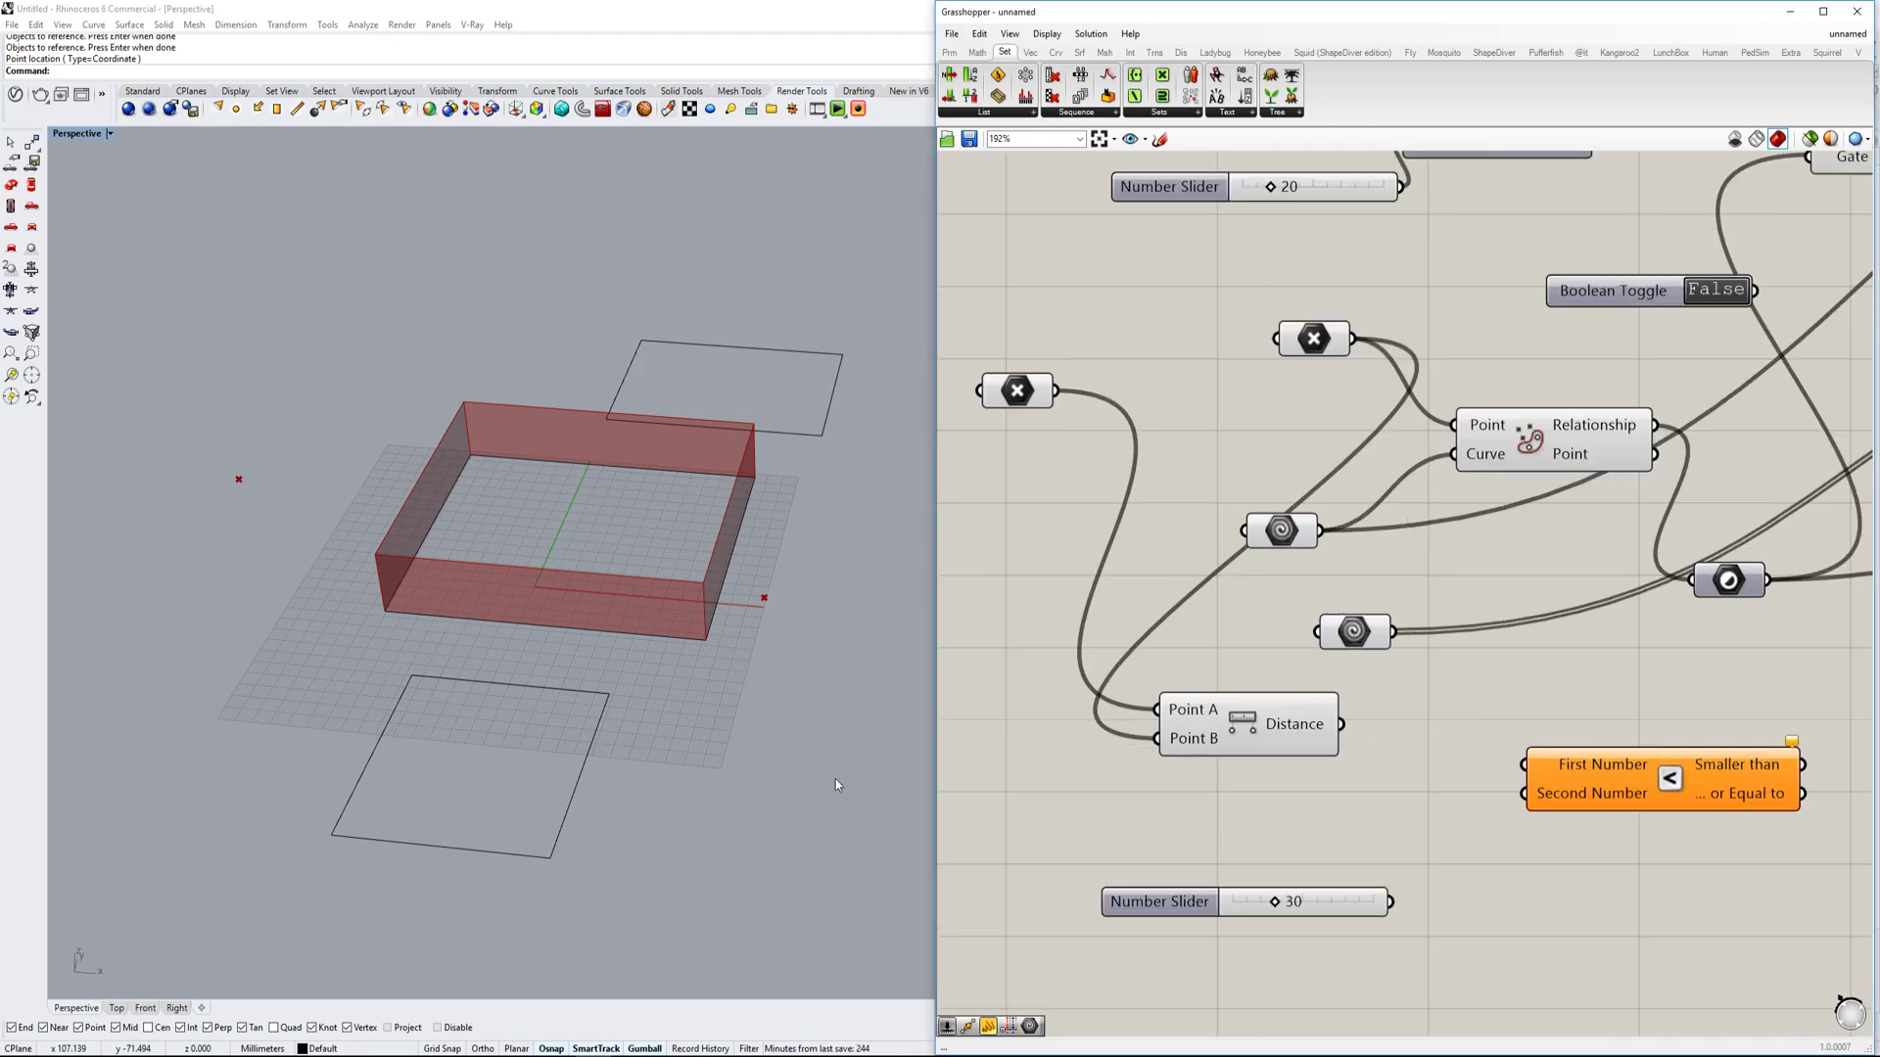
left_click_drag(1391, 902, 1549, 809)
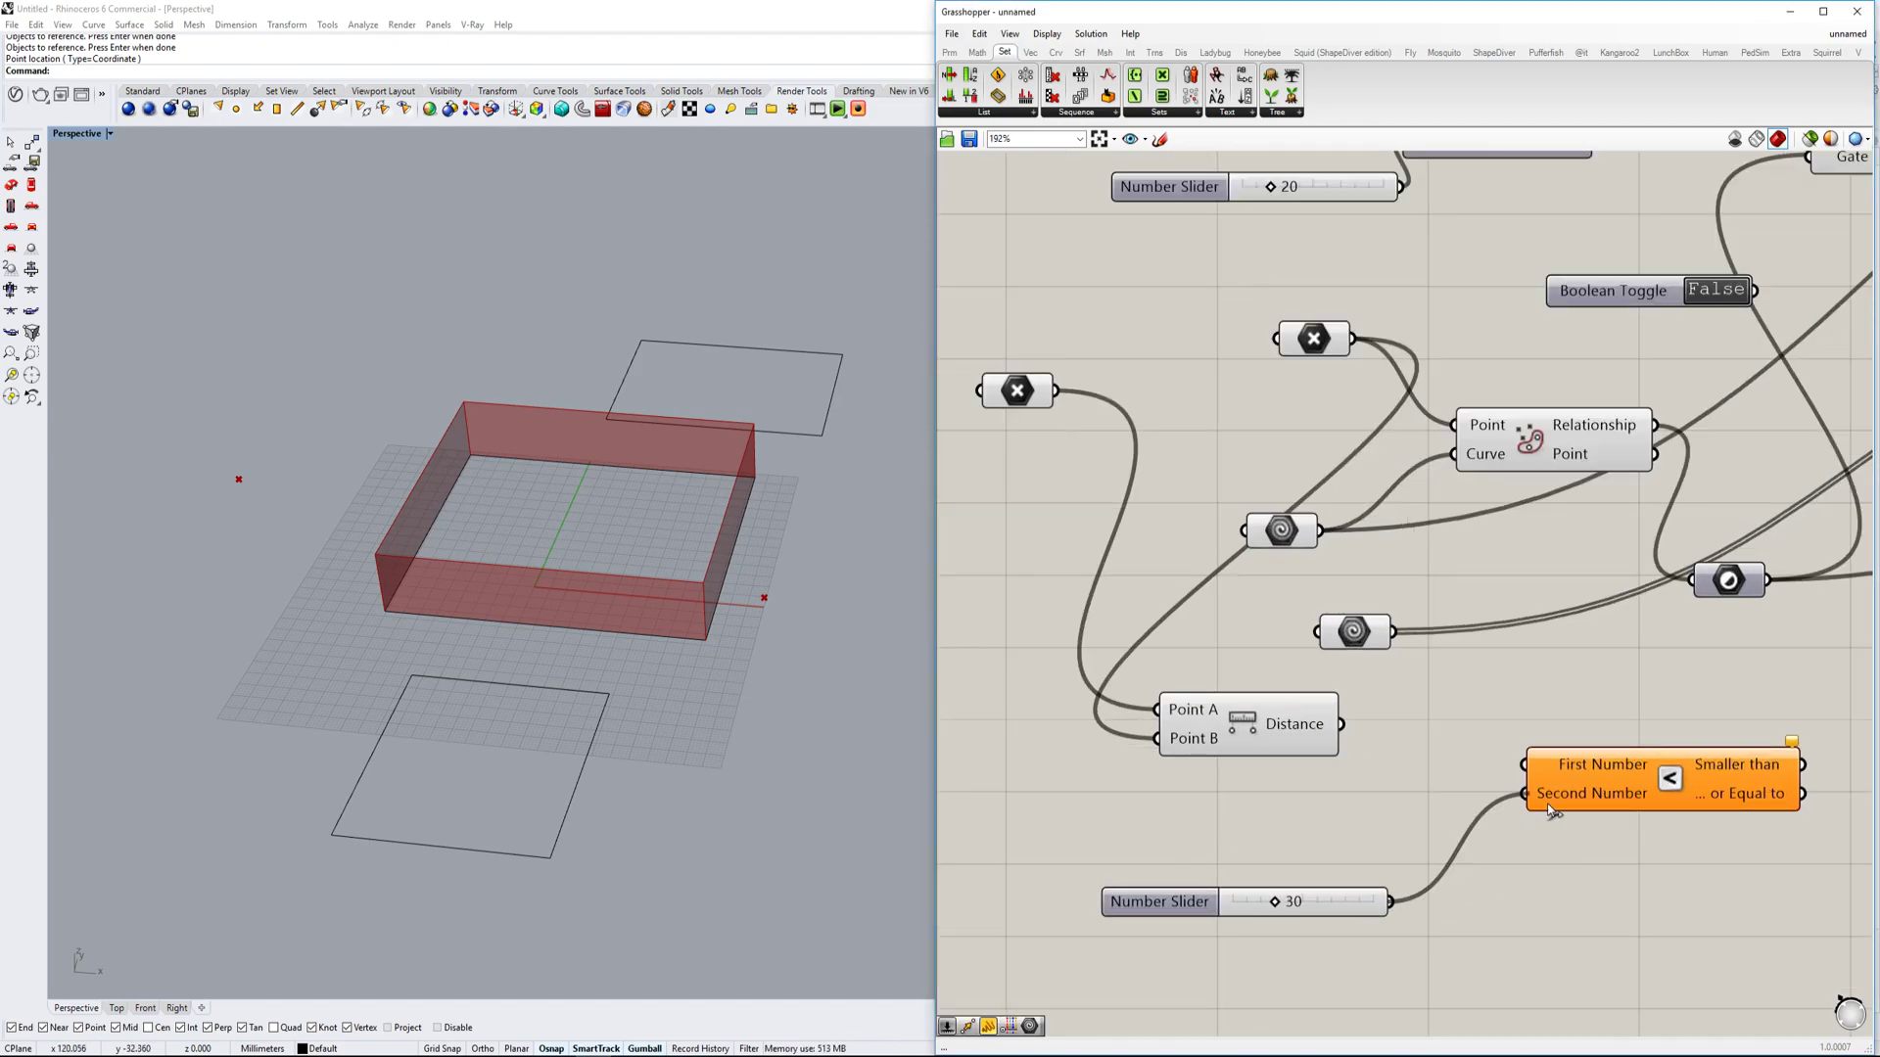
left_click_drag(1341, 735, 1532, 766)
Connect the Smaller than output to the lower panel in place of its Boolean source, and move the panel down beside it.
scroll(1625, 786, "down", 1)
left_click(1555, 756)
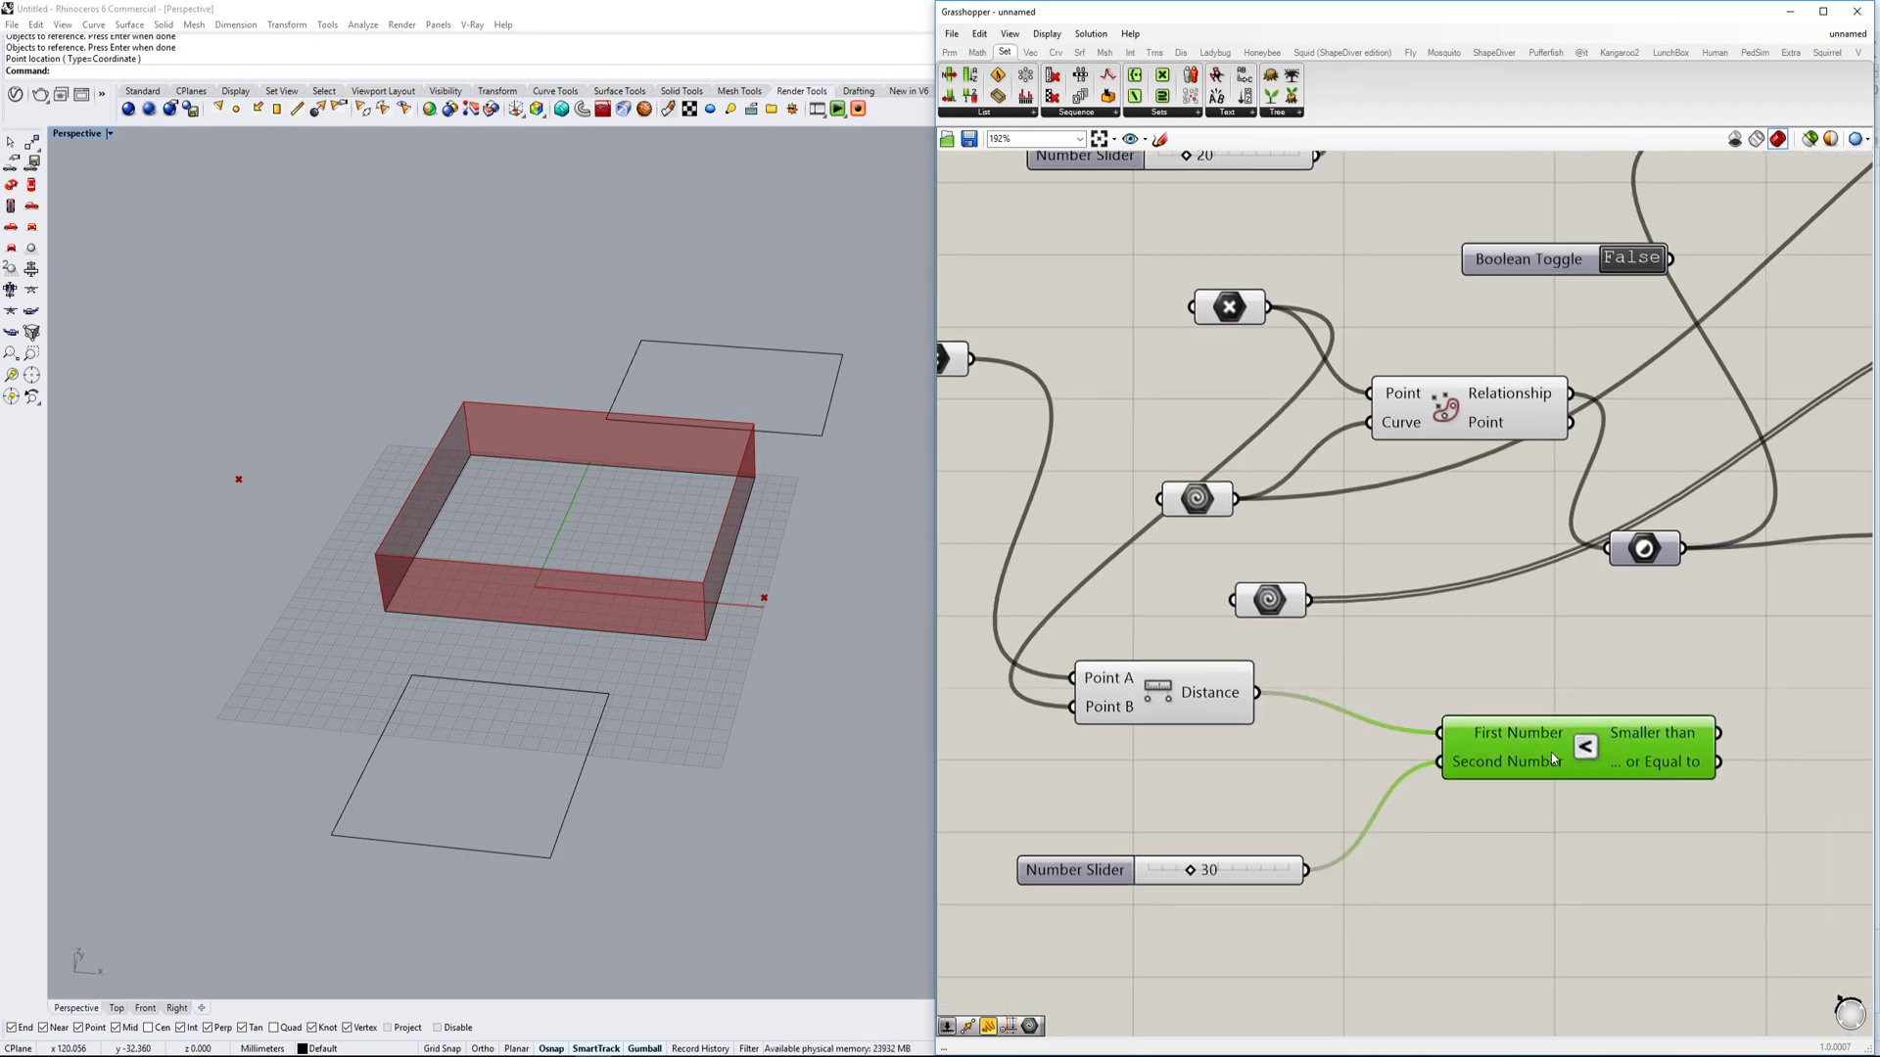
scroll(1460, 759, "up", 3)
right_click_drag(1779, 750, 1453, 733)
scroll(1453, 733, "down", 3)
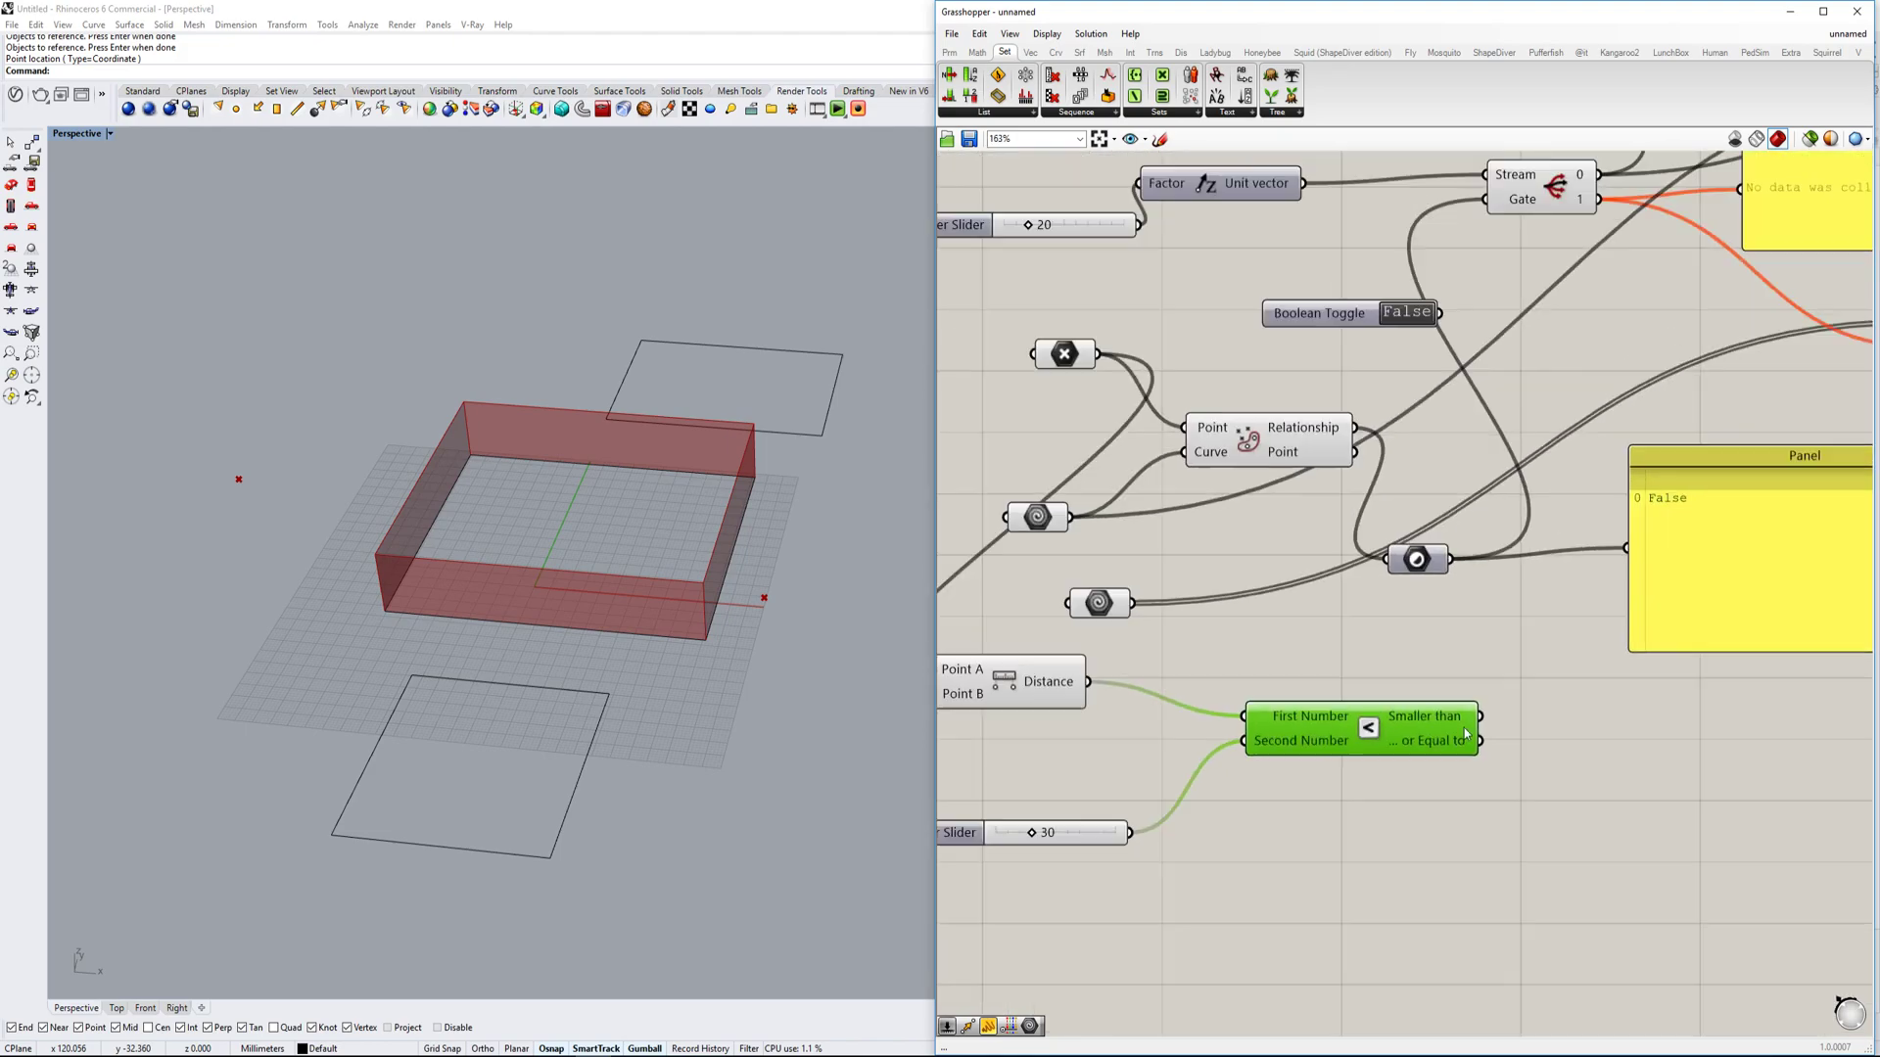
mouse_move(1456, 722)
scroll(1556, 737, "down", 2)
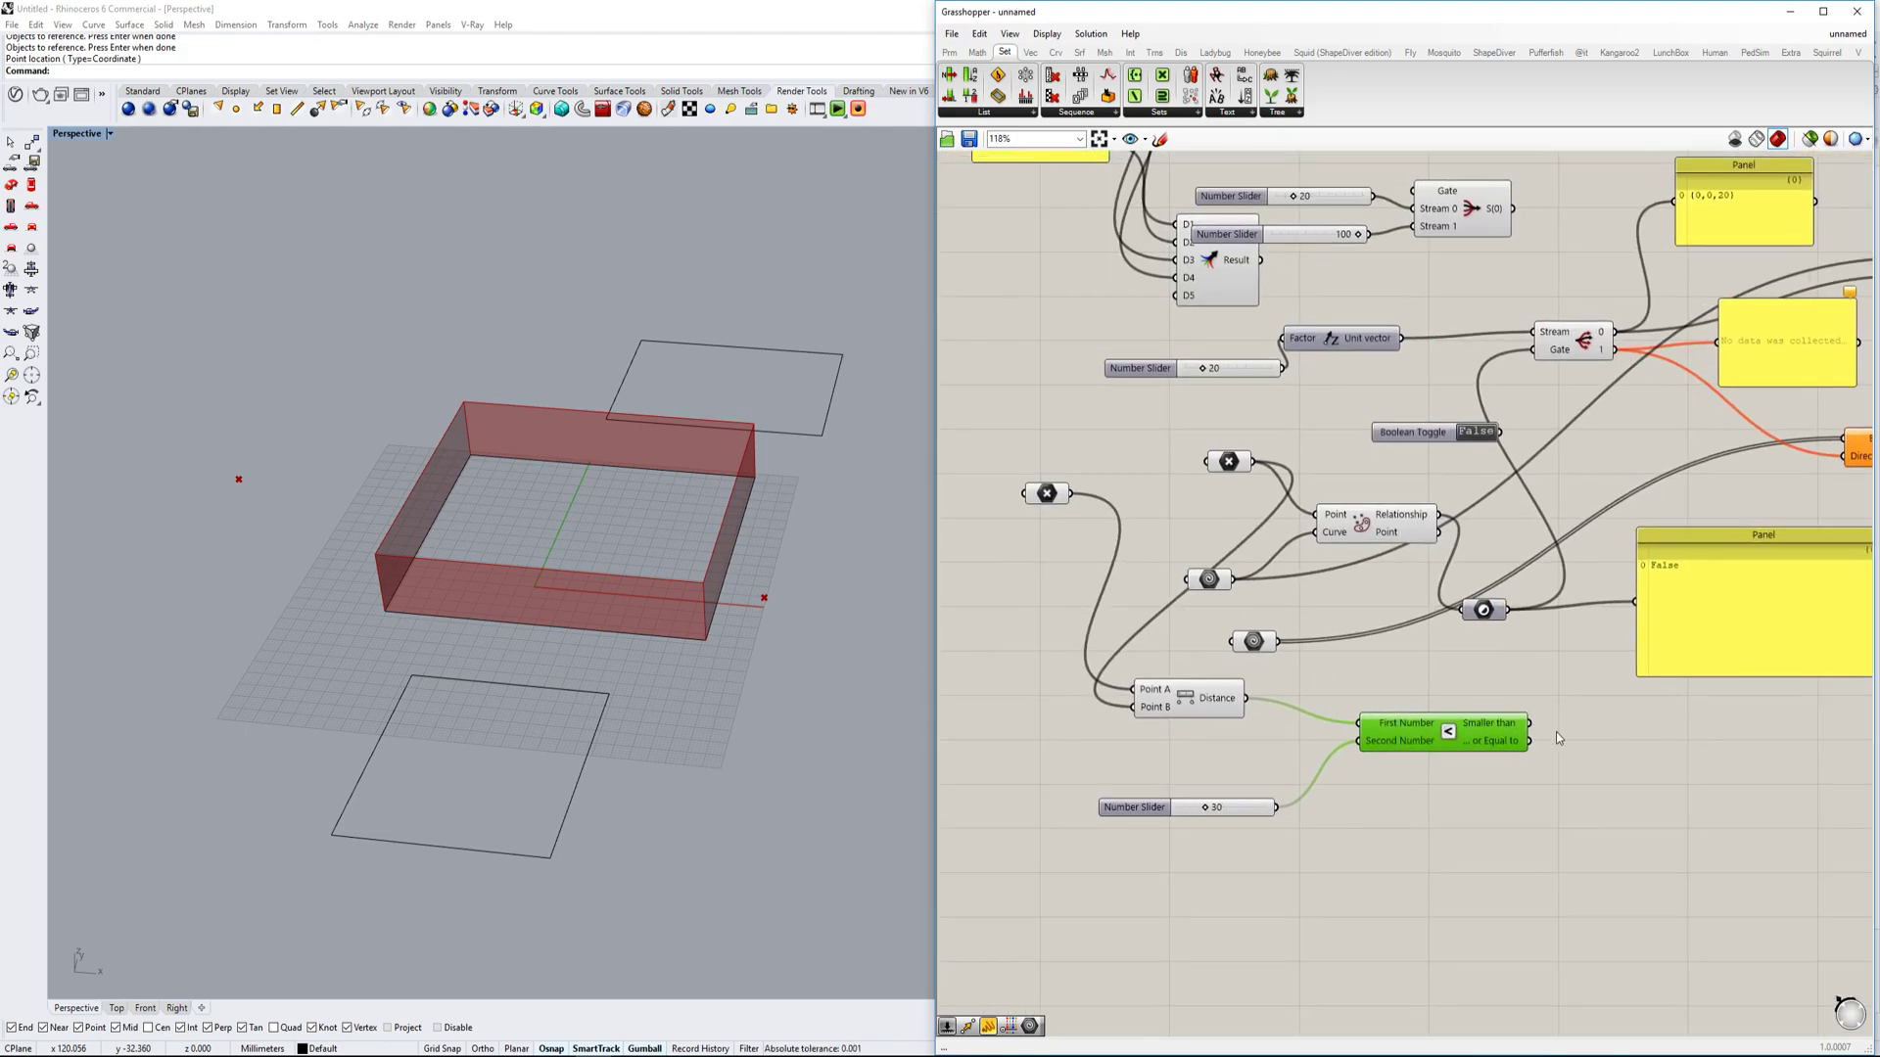
left_click(1536, 728)
left_click_drag(1531, 724, 1636, 607)
left_click_drag(1680, 653, 1677, 726)
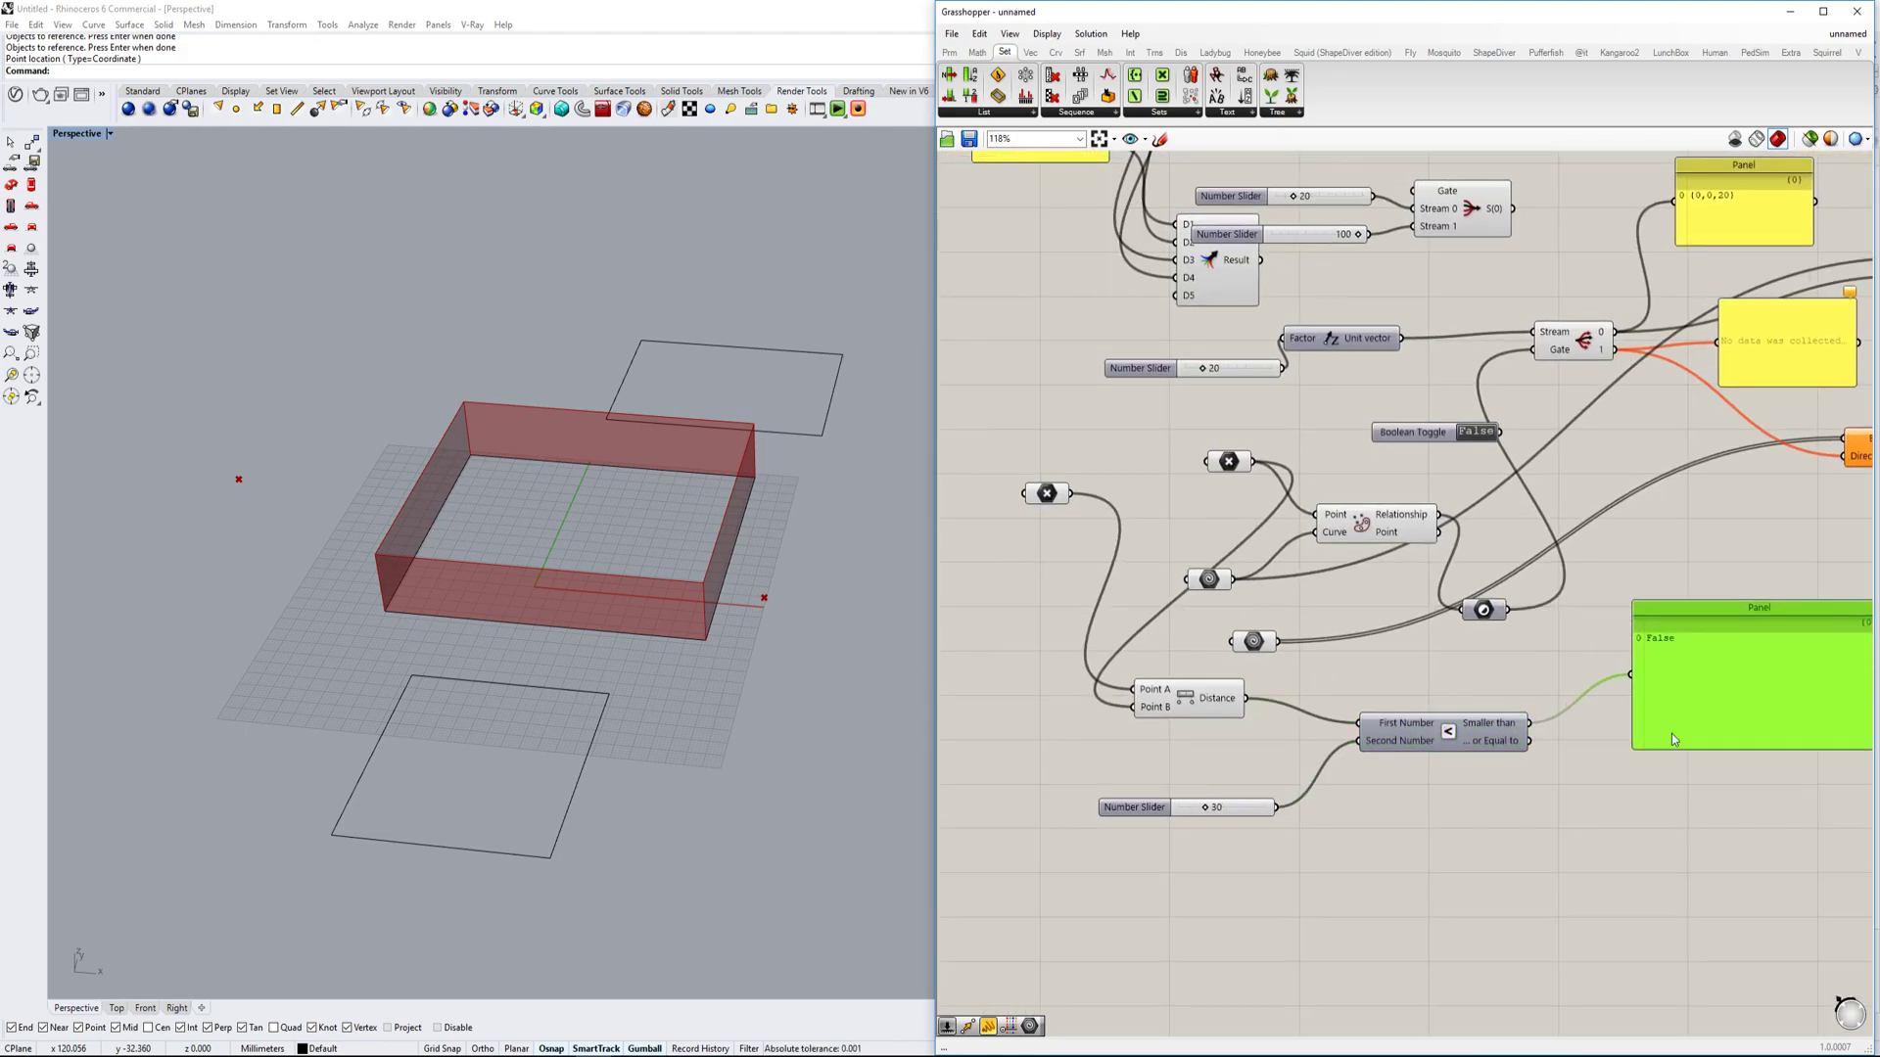
scroll(1585, 728, "down", 1)
Move the Point In Curve test point into the box and back outside to check the distance comparison.
left_click(1283, 505)
left_click_drag(798, 594, 575, 604)
left_click_drag(452, 585, 854, 609)
Try 17 as the distance threshold on Smaller Than's slider, and raise it to 100.
left_click_drag(1268, 803, 1246, 808)
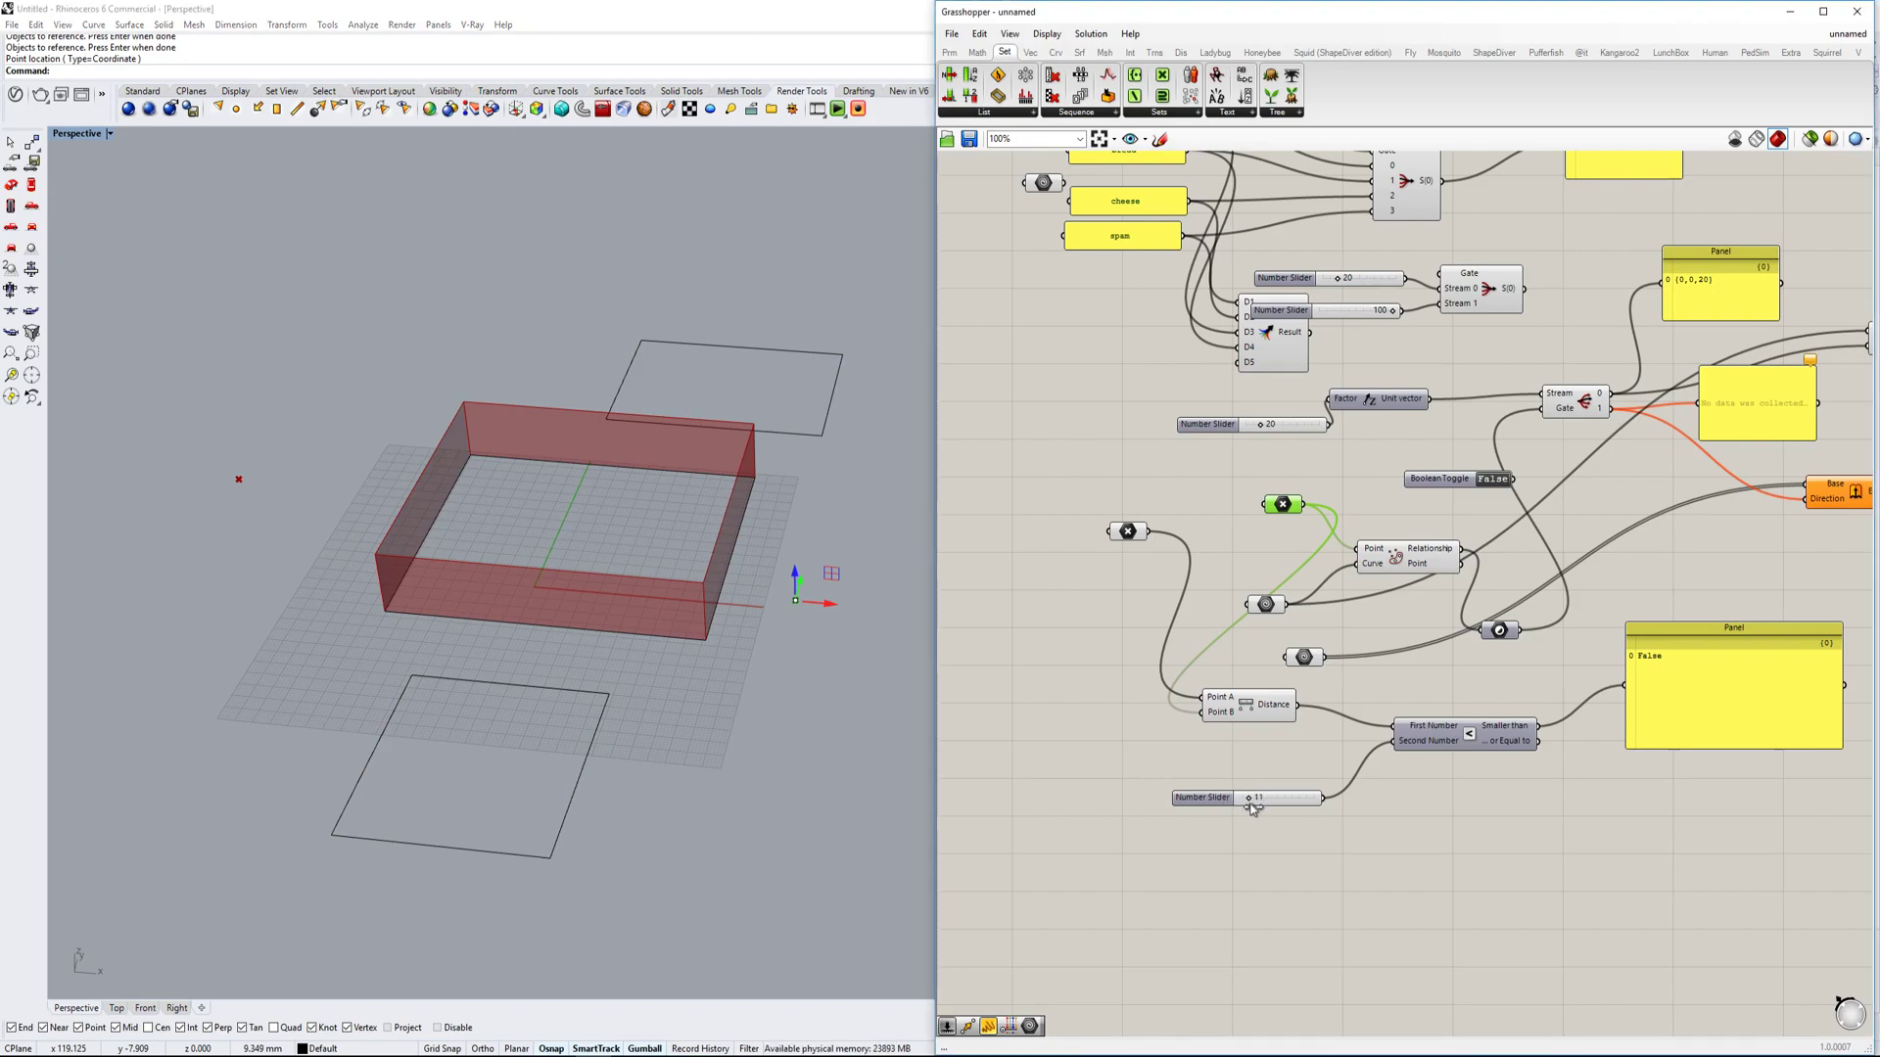
scroll(1493, 769, "up", 3)
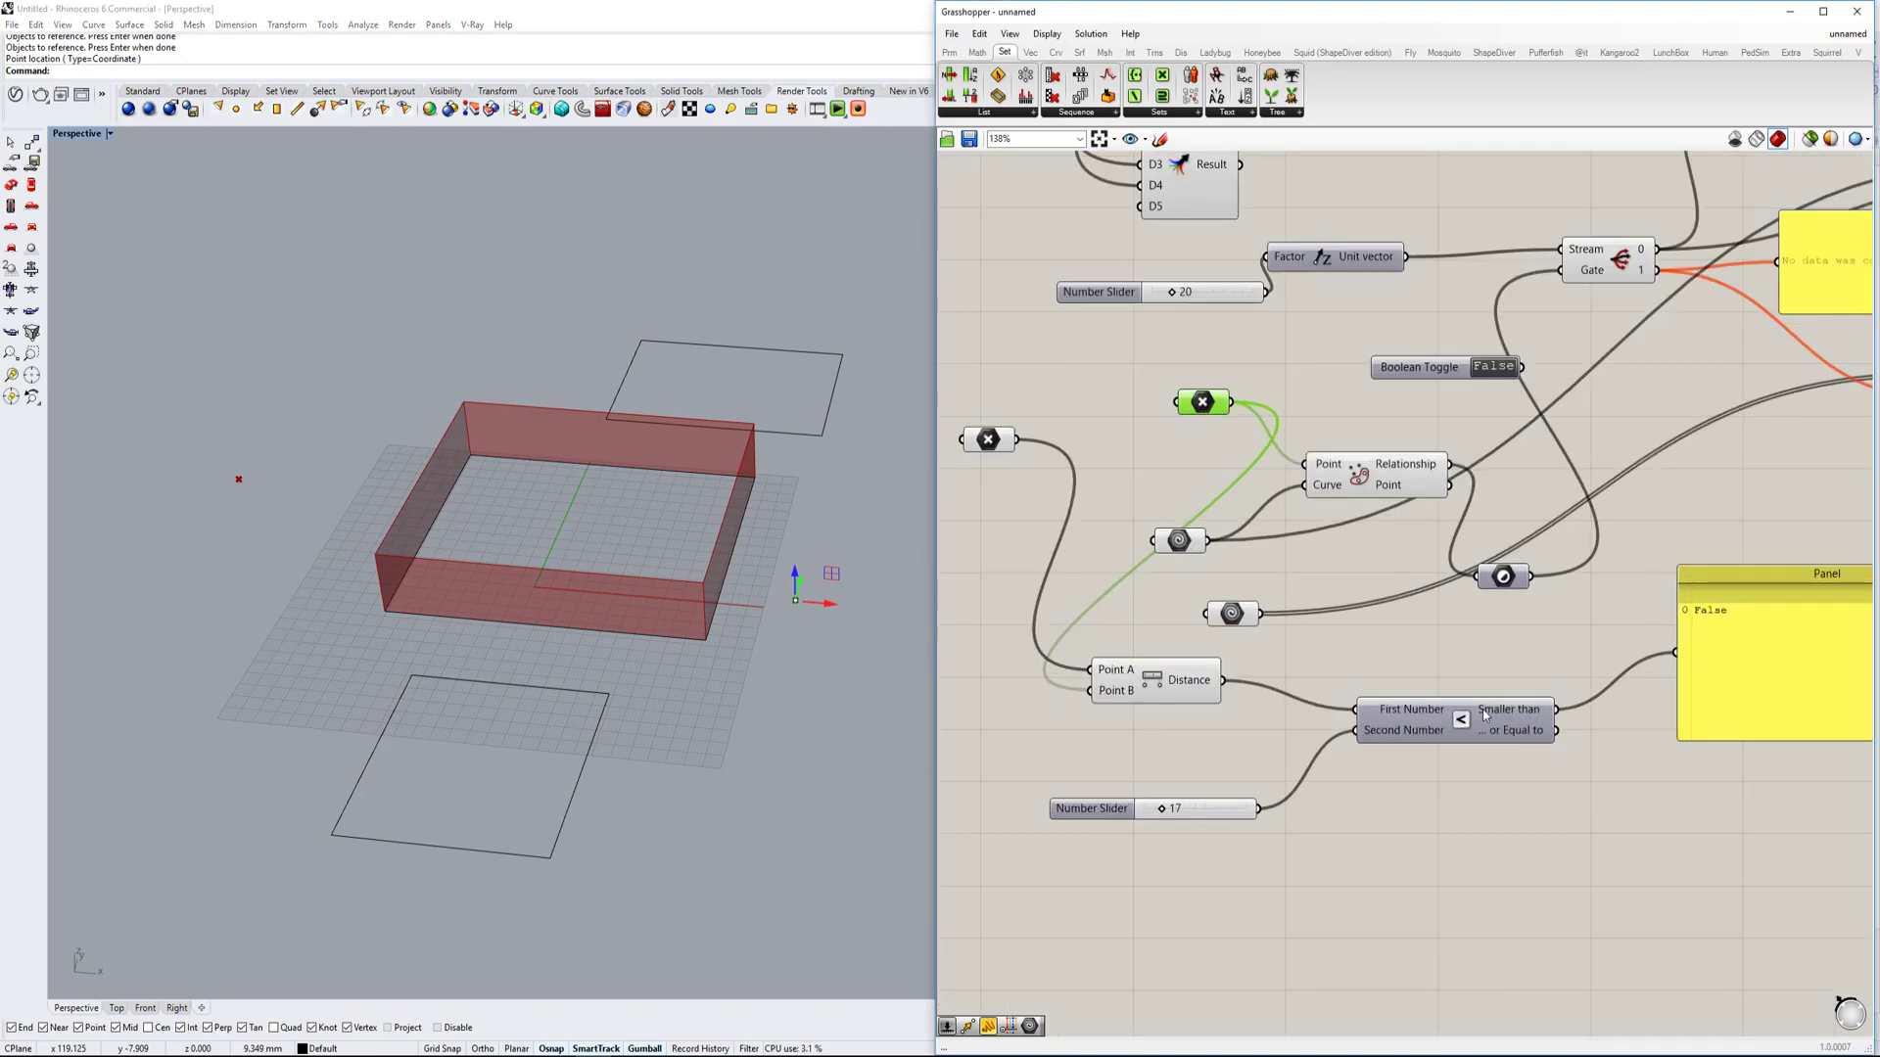
mouse_move(1203, 682)
left_click_drag(1162, 809, 1348, 820)
Move the Point In Curve test point across the box to just outside the side facing the new point.
left_click(626, 631)
left_click_drag(527, 578, 378, 565)
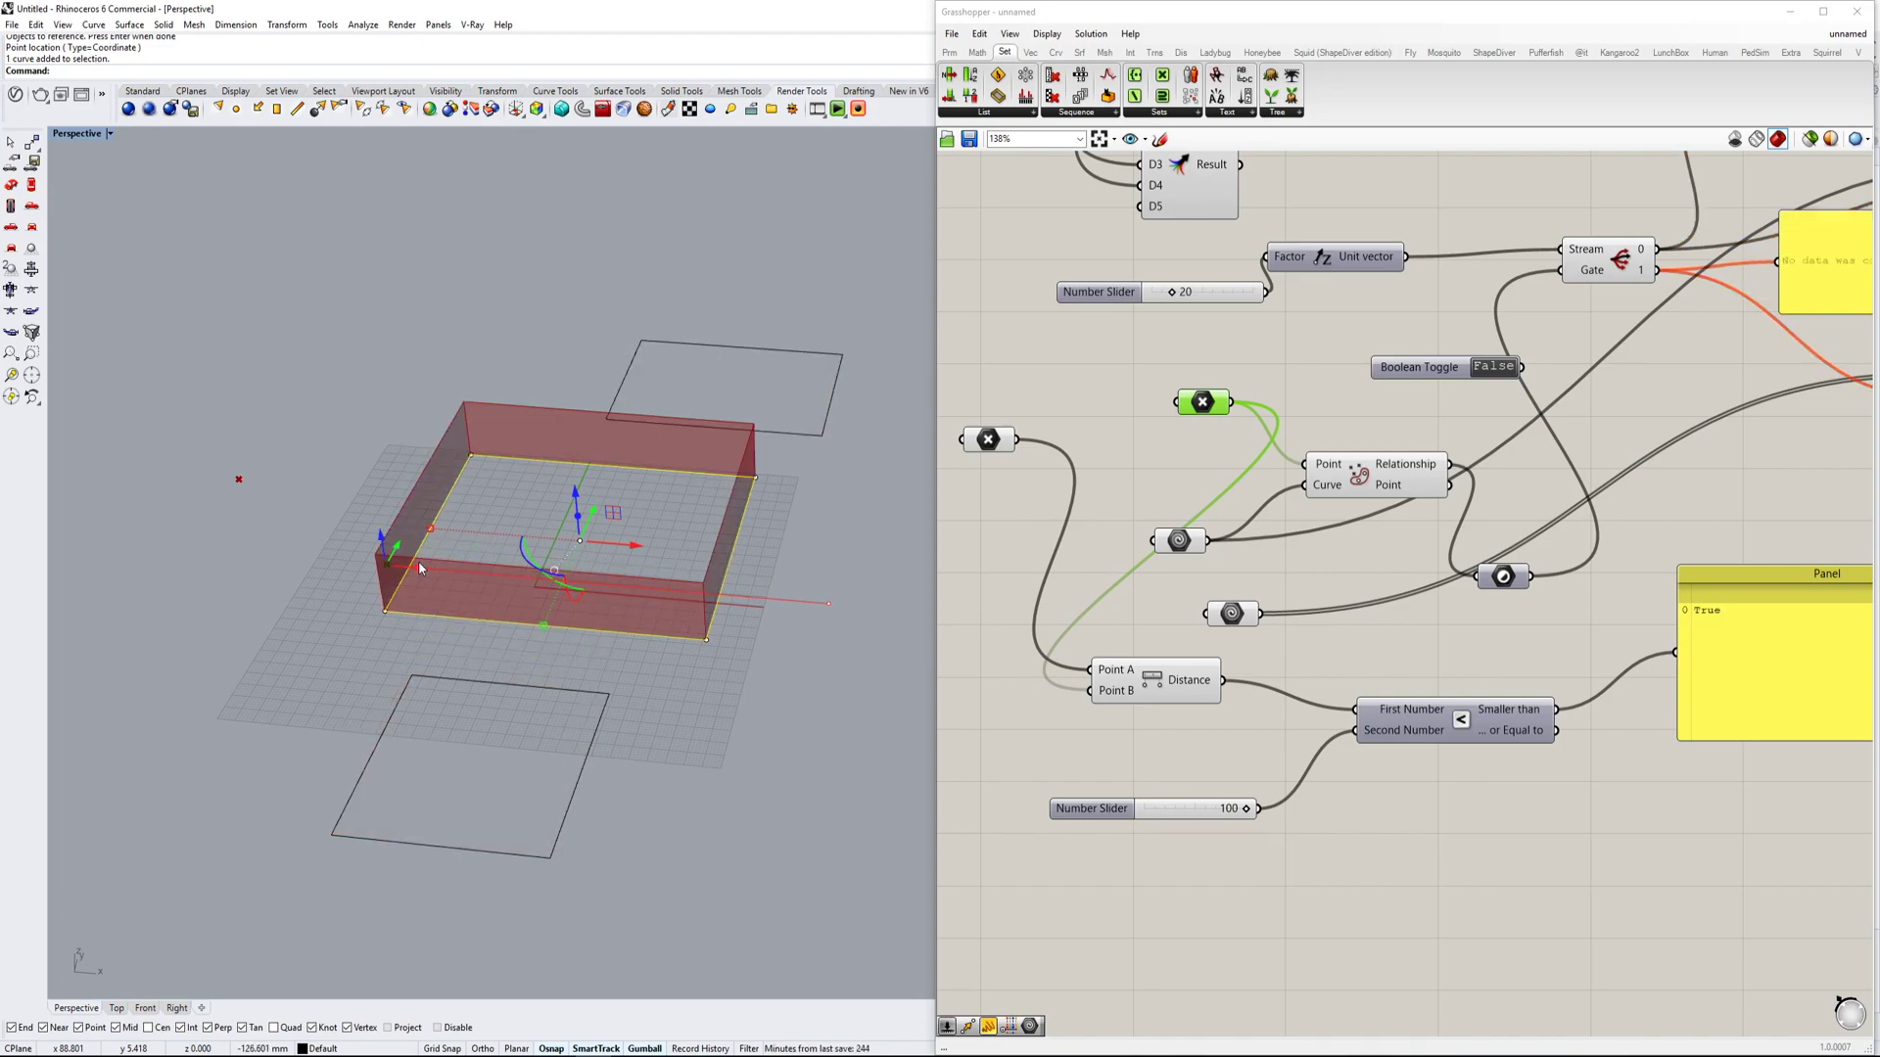
left_click(377, 462)
right_click_drag(378, 460, 420, 498)
right_click_drag(701, 615, 743, 655, "shift")
Move the Smaller Than result panel farther away from the component.
scroll(1498, 638, "down", 2)
right_click_drag(1494, 639, 1425, 698)
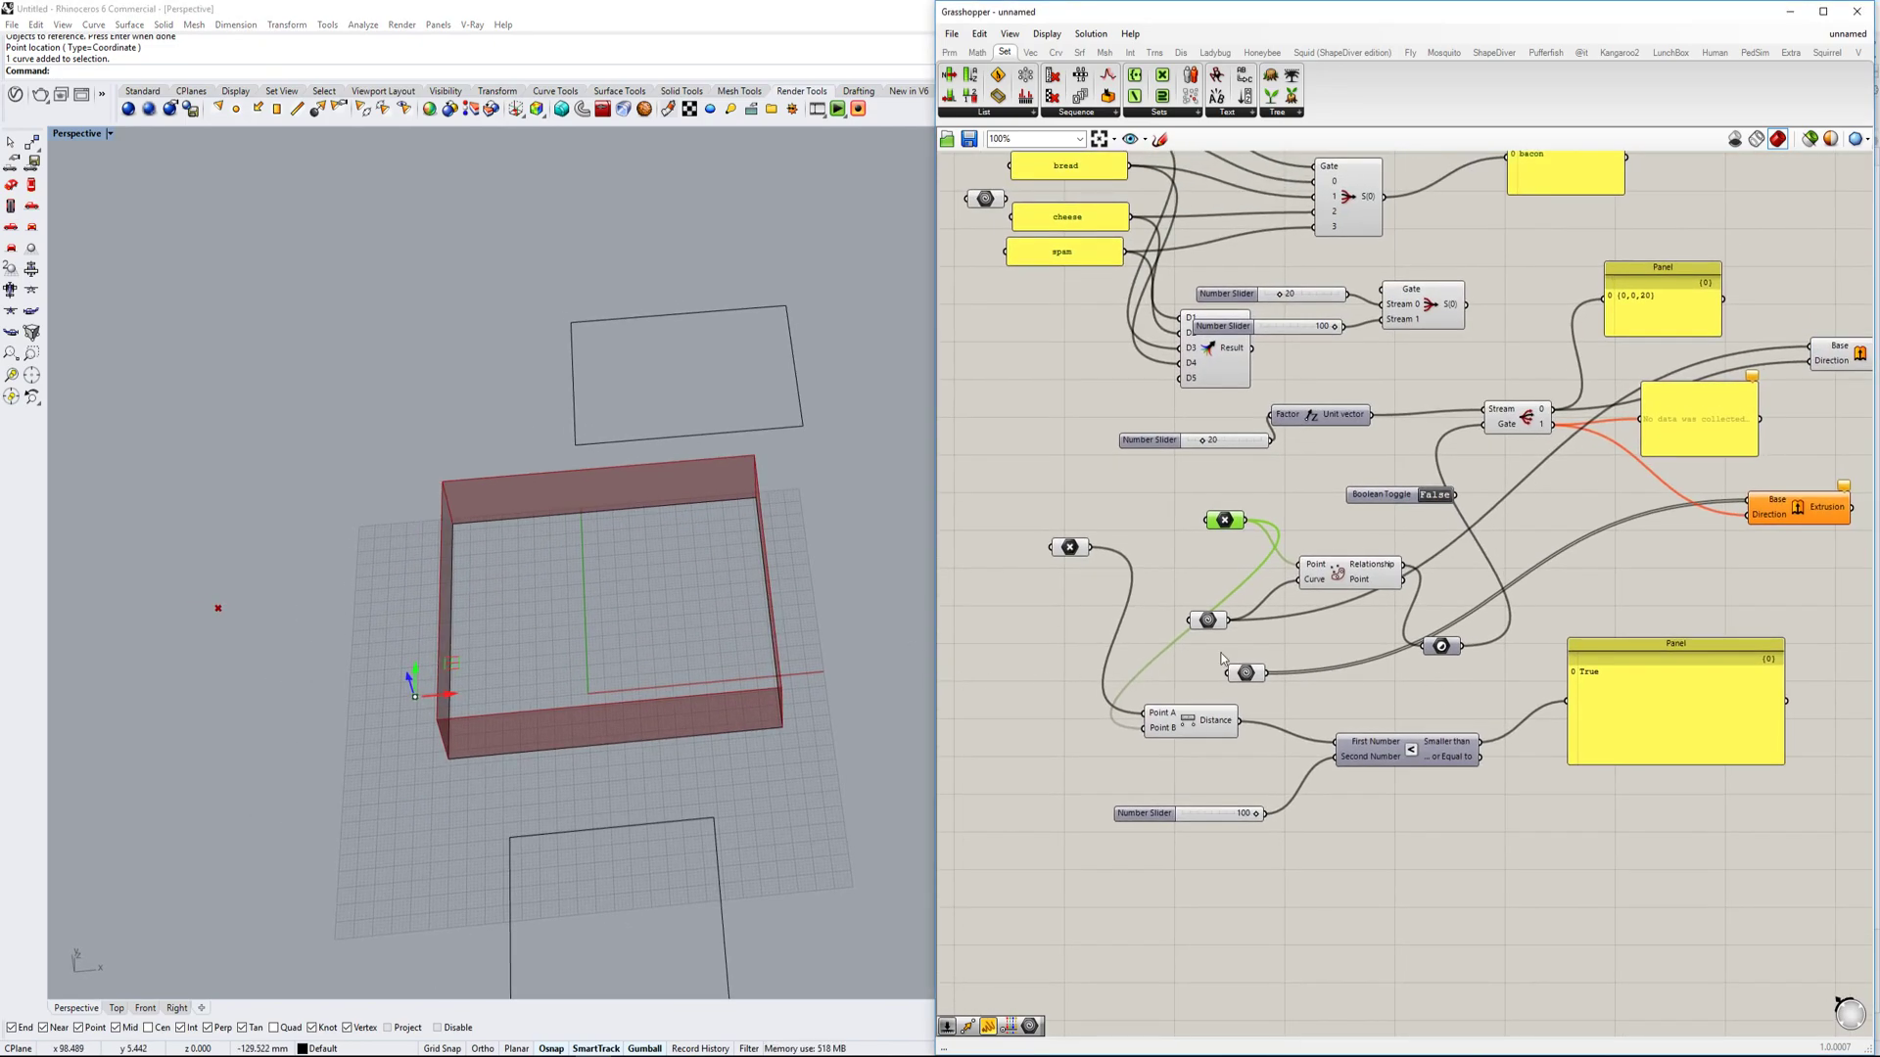
left_click_drag(1672, 707, 1738, 754)
scroll(1586, 708, "down", 3)
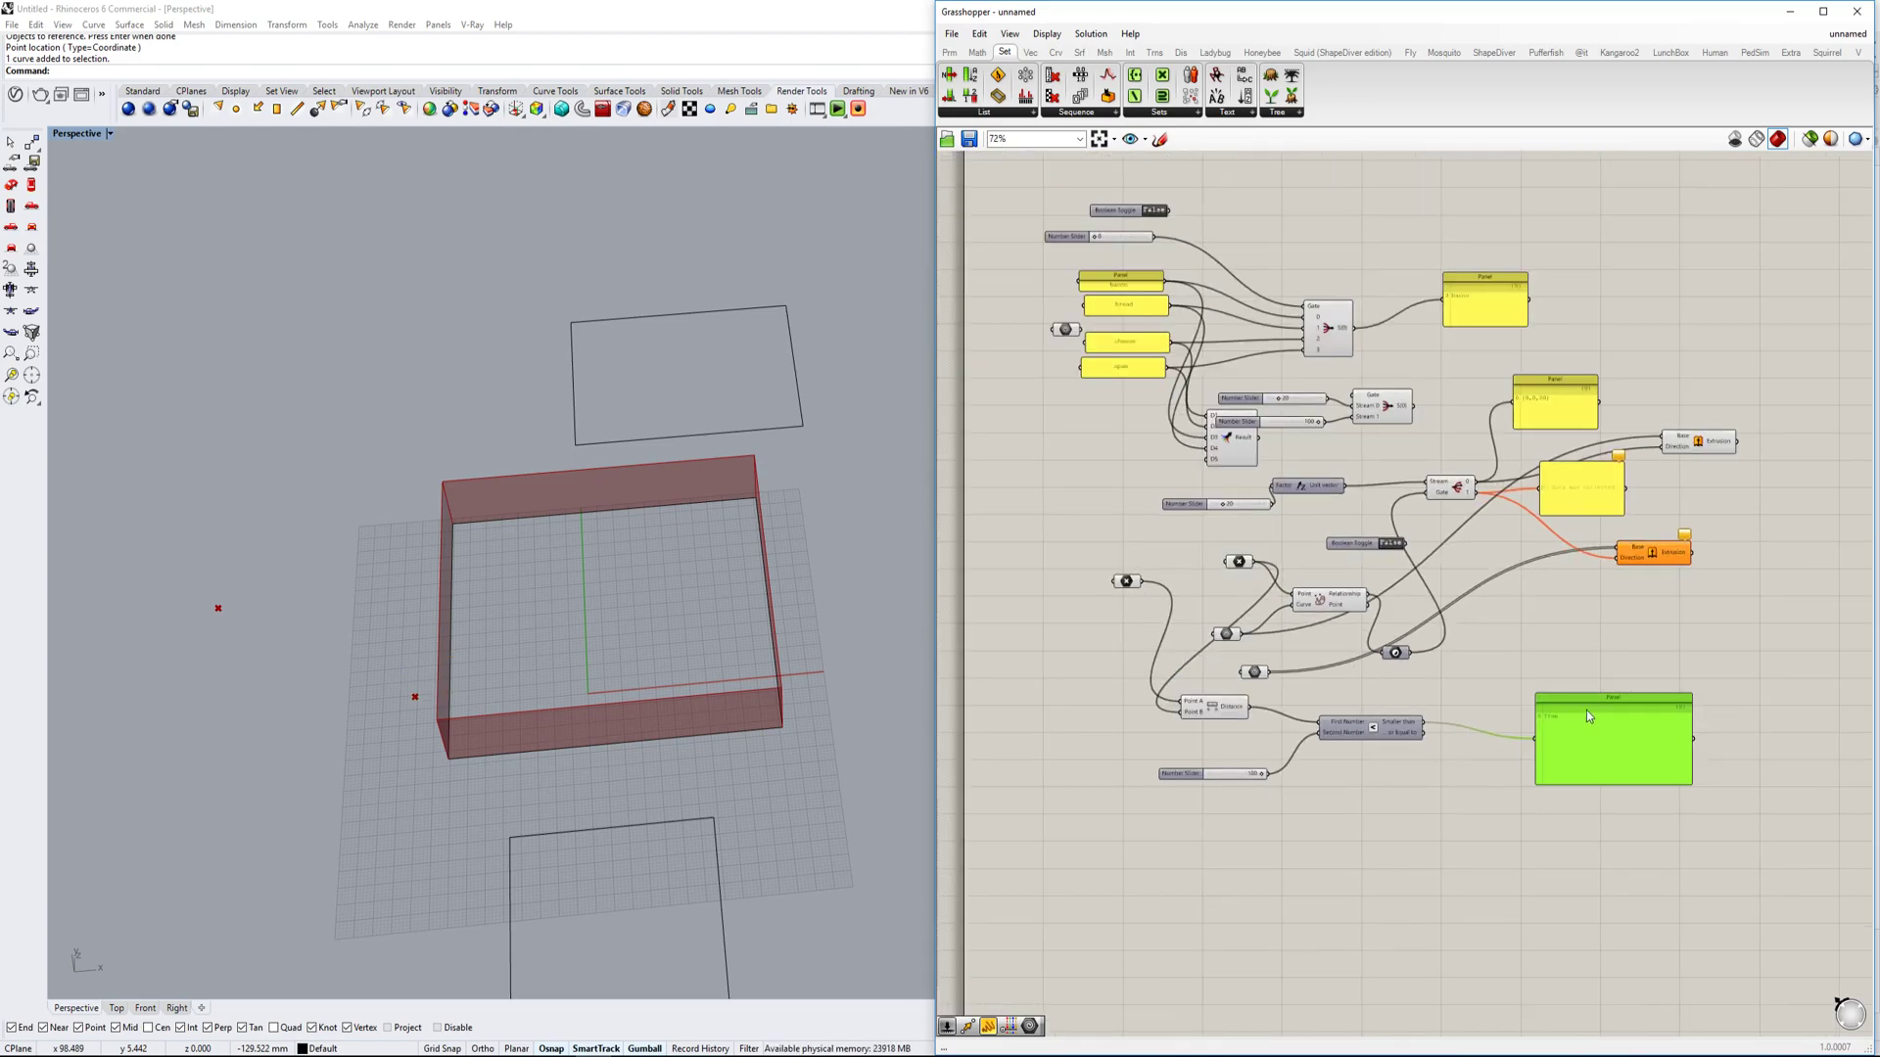
scroll(1622, 566, "up", 2)
right_click_drag(1622, 567, 1486, 549)
scroll(1486, 549, "down", 2)
left_click_drag(1480, 770, 1527, 783)
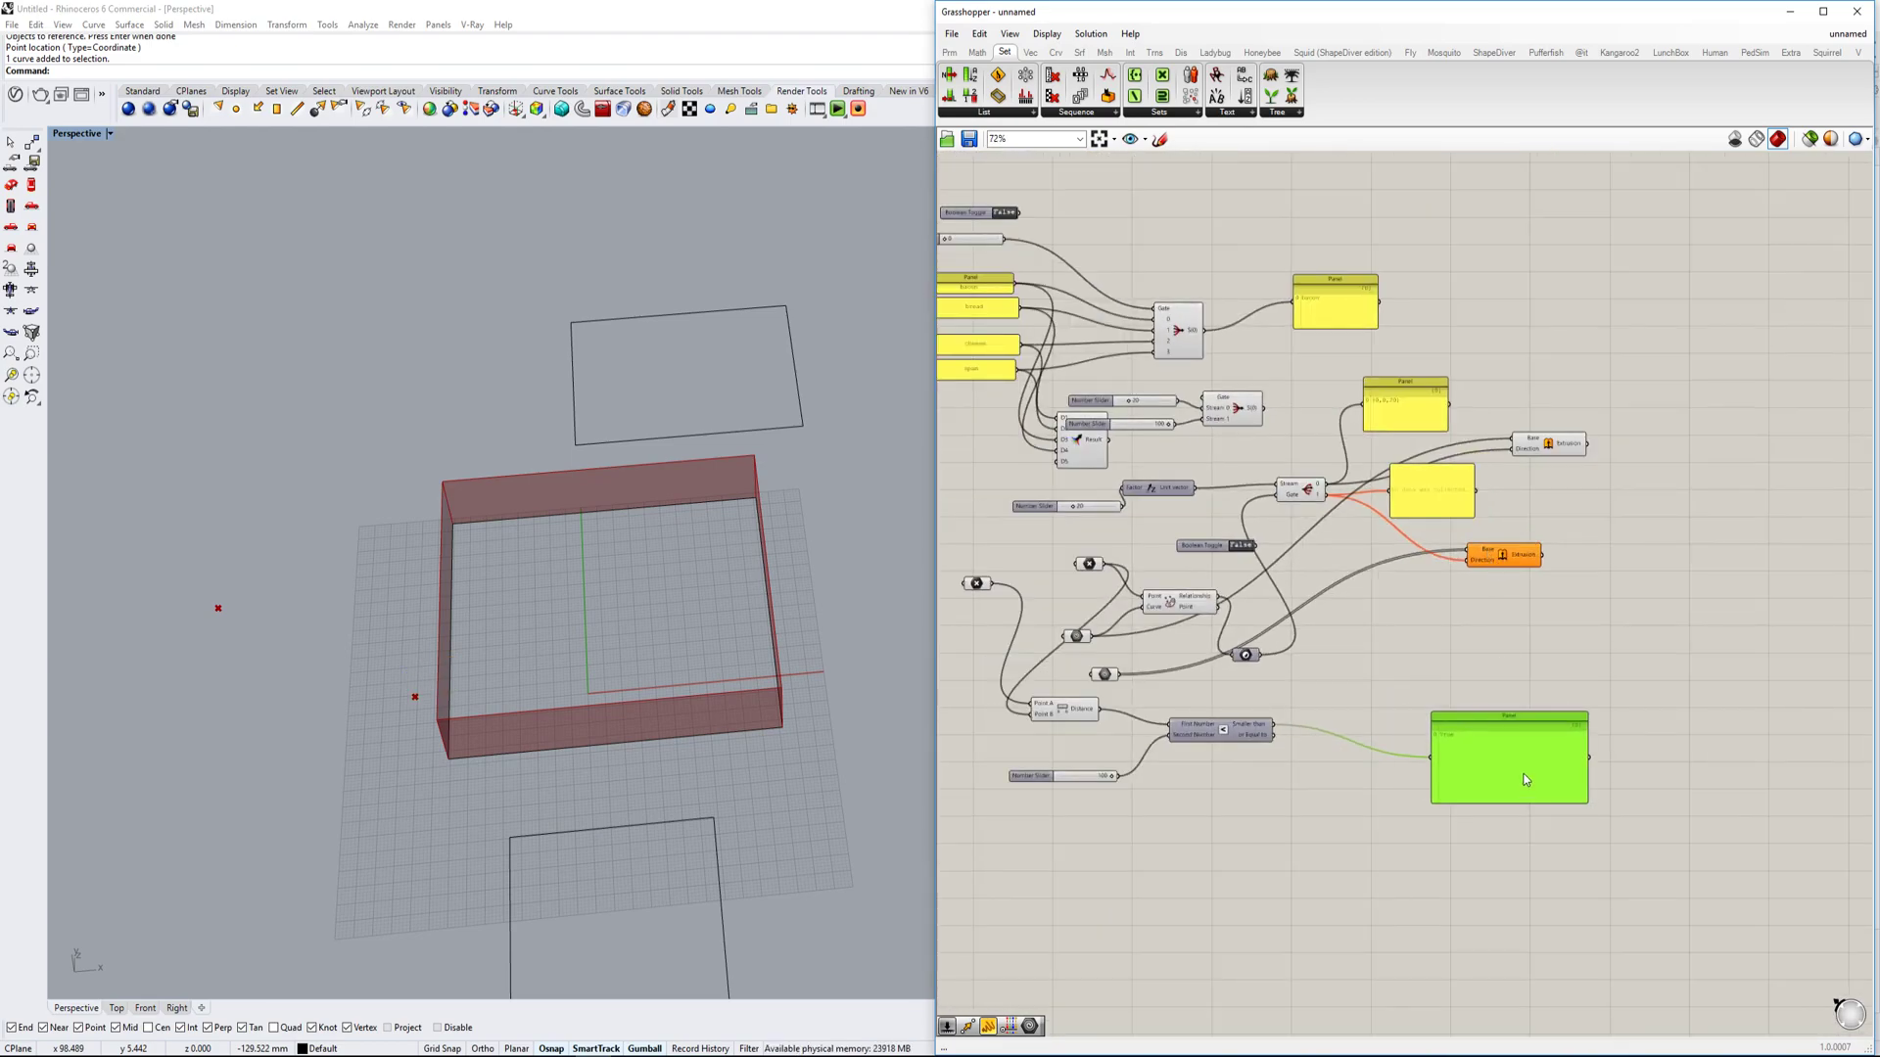
Examine the distance test, the second Stream Filter with its sliders, and the box with its two points in the viewport.
scroll(1486, 720, "up", 2)
right_click_drag(1486, 721, 1540, 652)
scroll(1541, 653, "down", 1)
right_click_drag(819, 624, 744, 595)
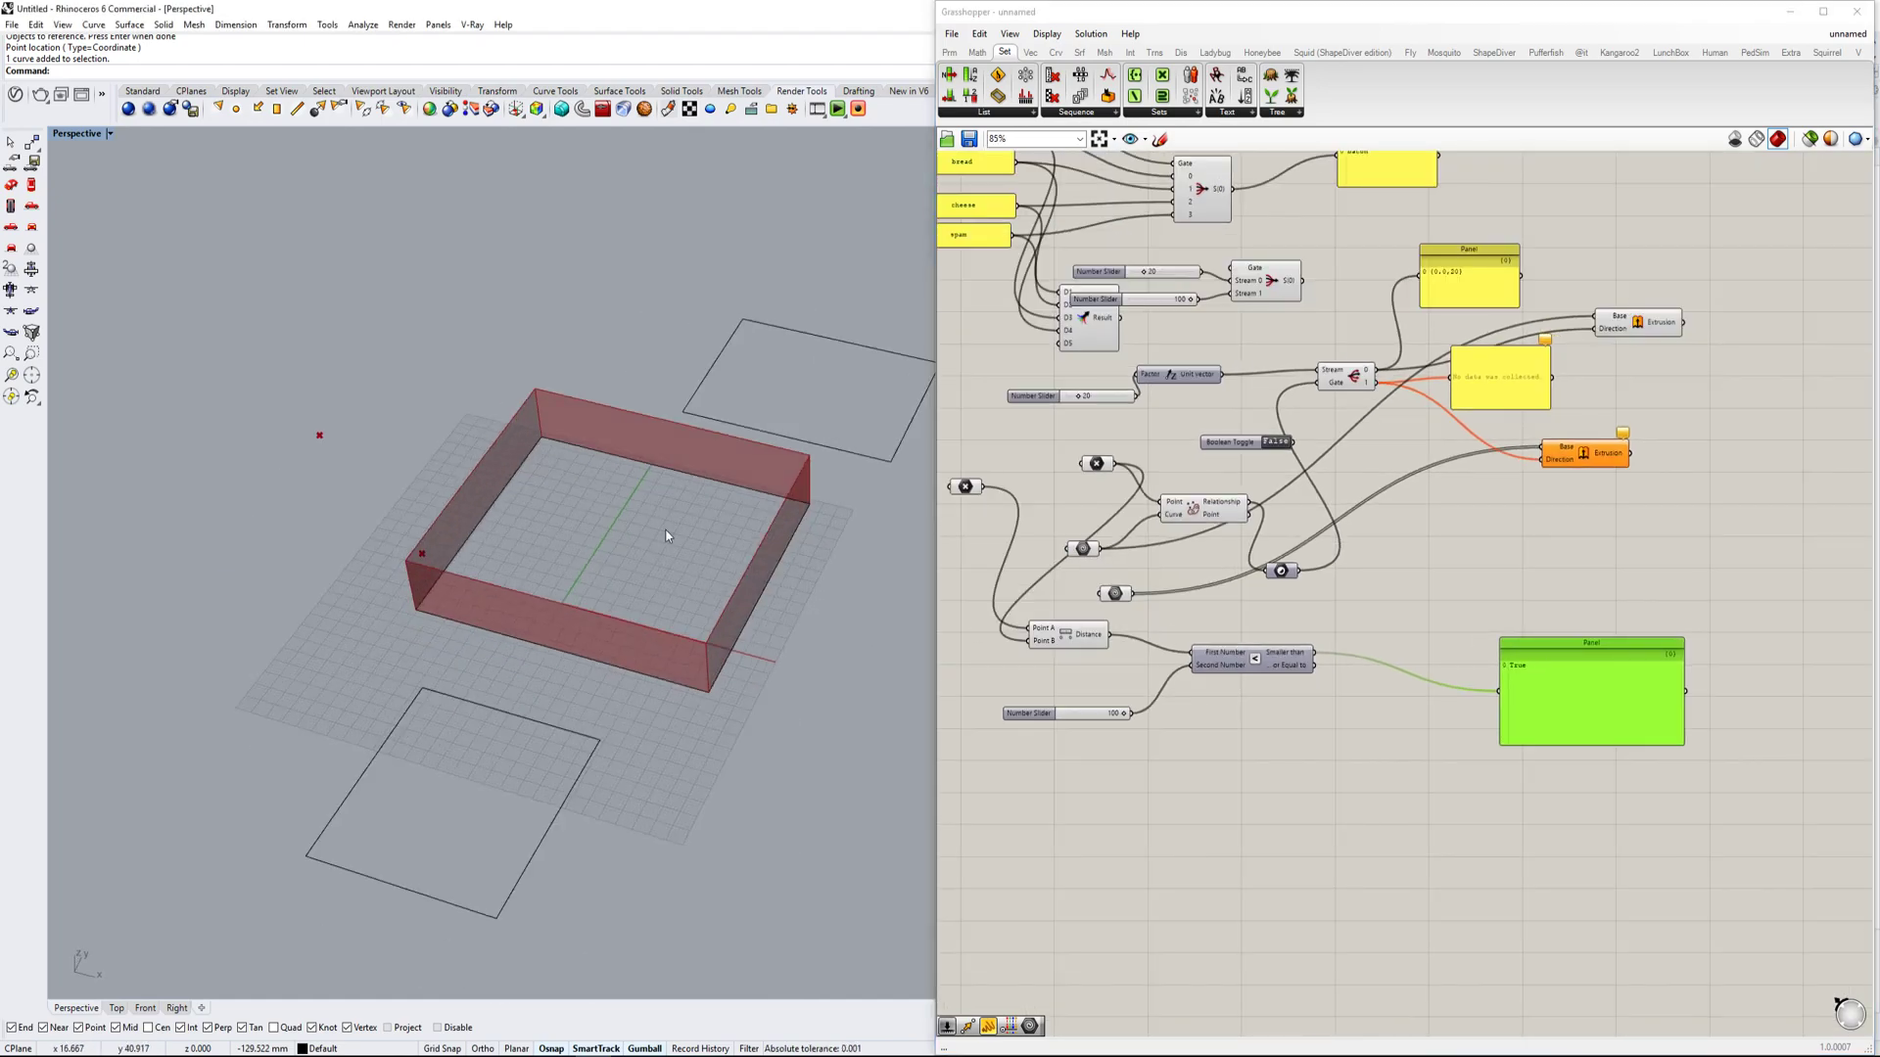
right_click_drag(659, 533, 675, 496)
scroll(674, 495, "up", 3)
scroll(421, 656, "down", 3)
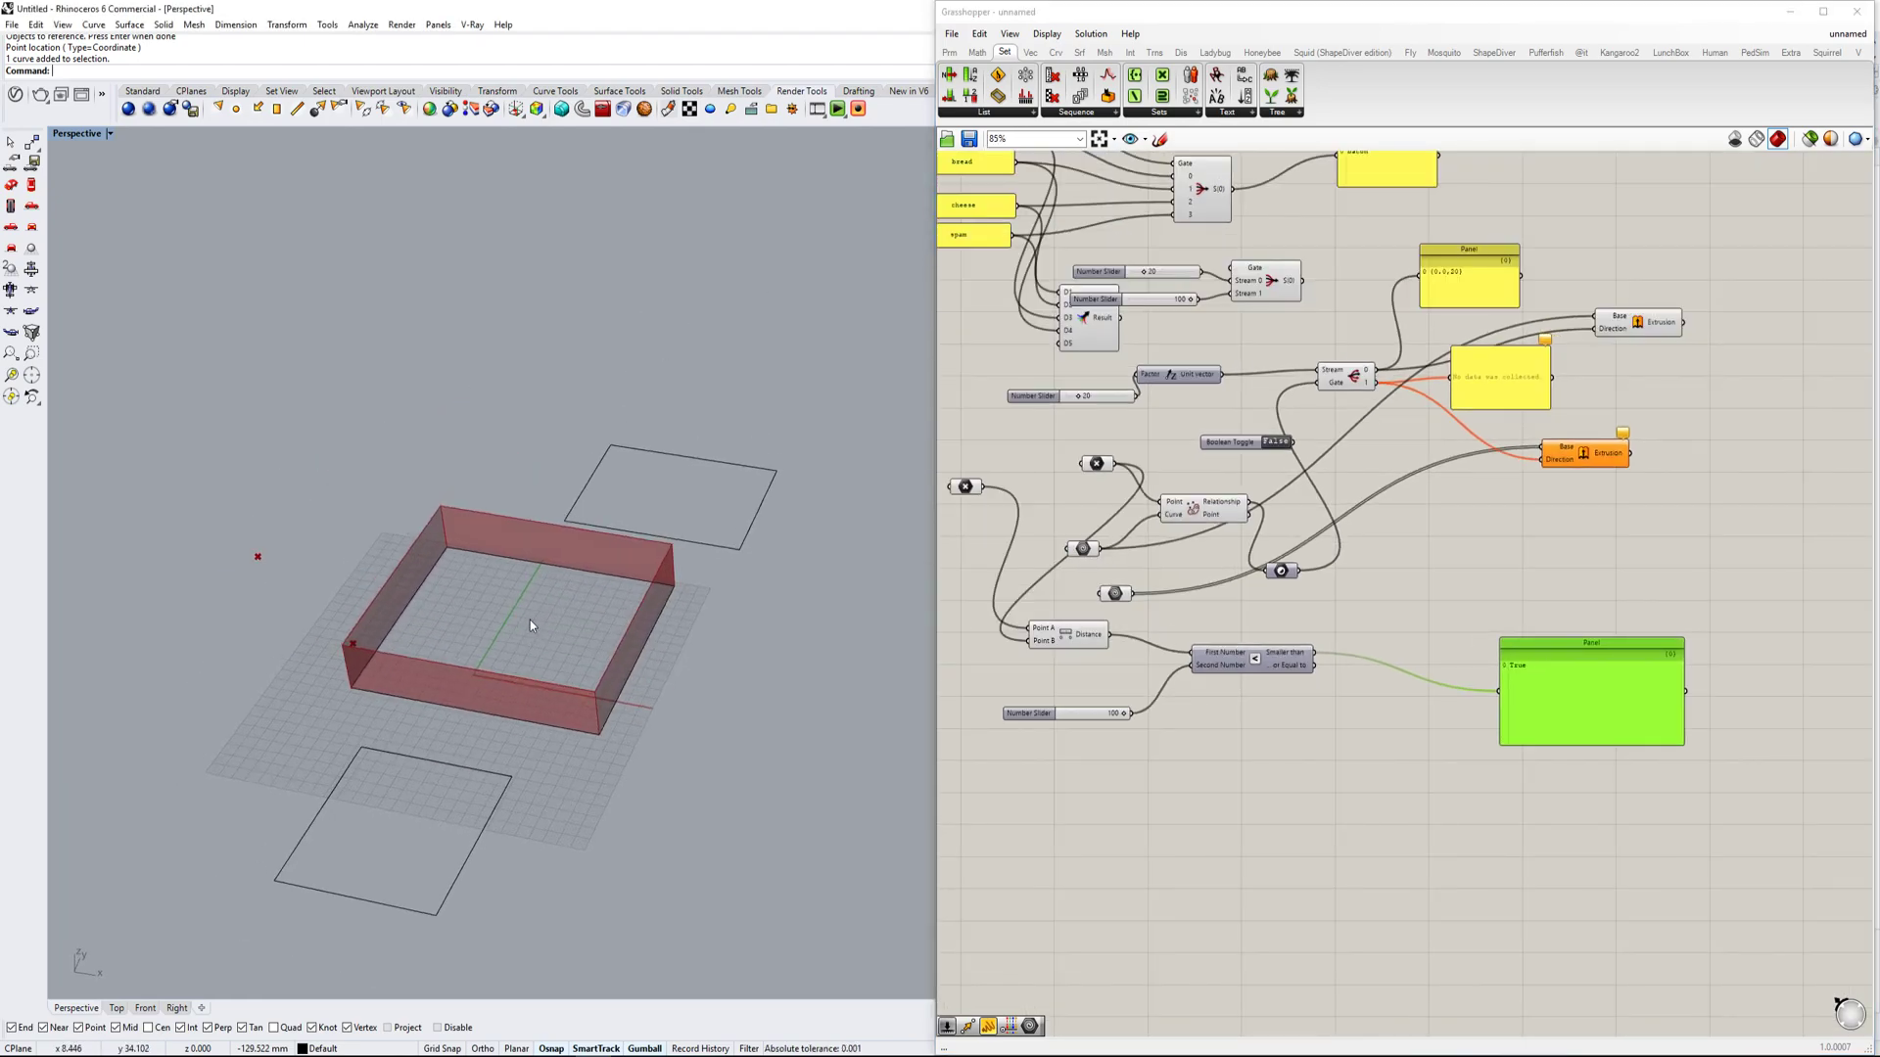
right_click_drag(1290, 646, 1336, 705)
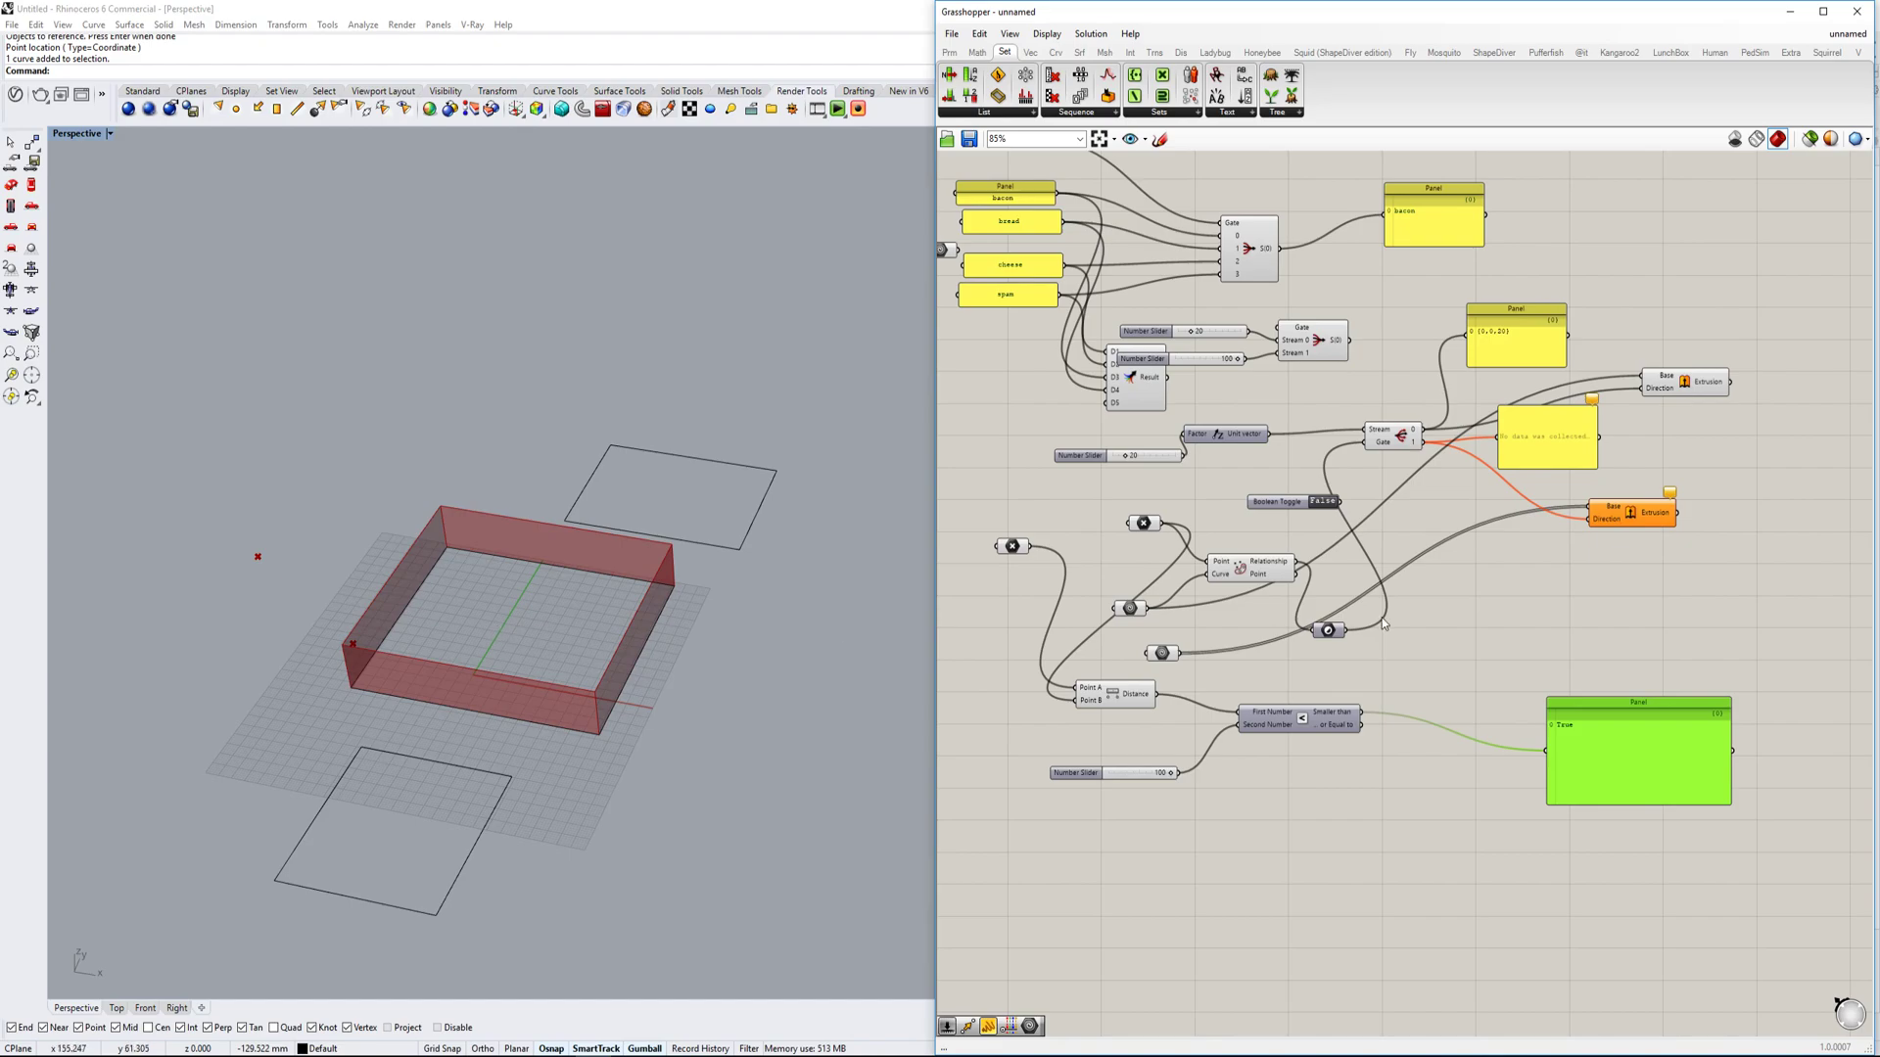
right_click_drag(1383, 608, 1383, 657)
right_click_drag(1200, 521, 1188, 561)
scroll(1198, 415, "up", 3)
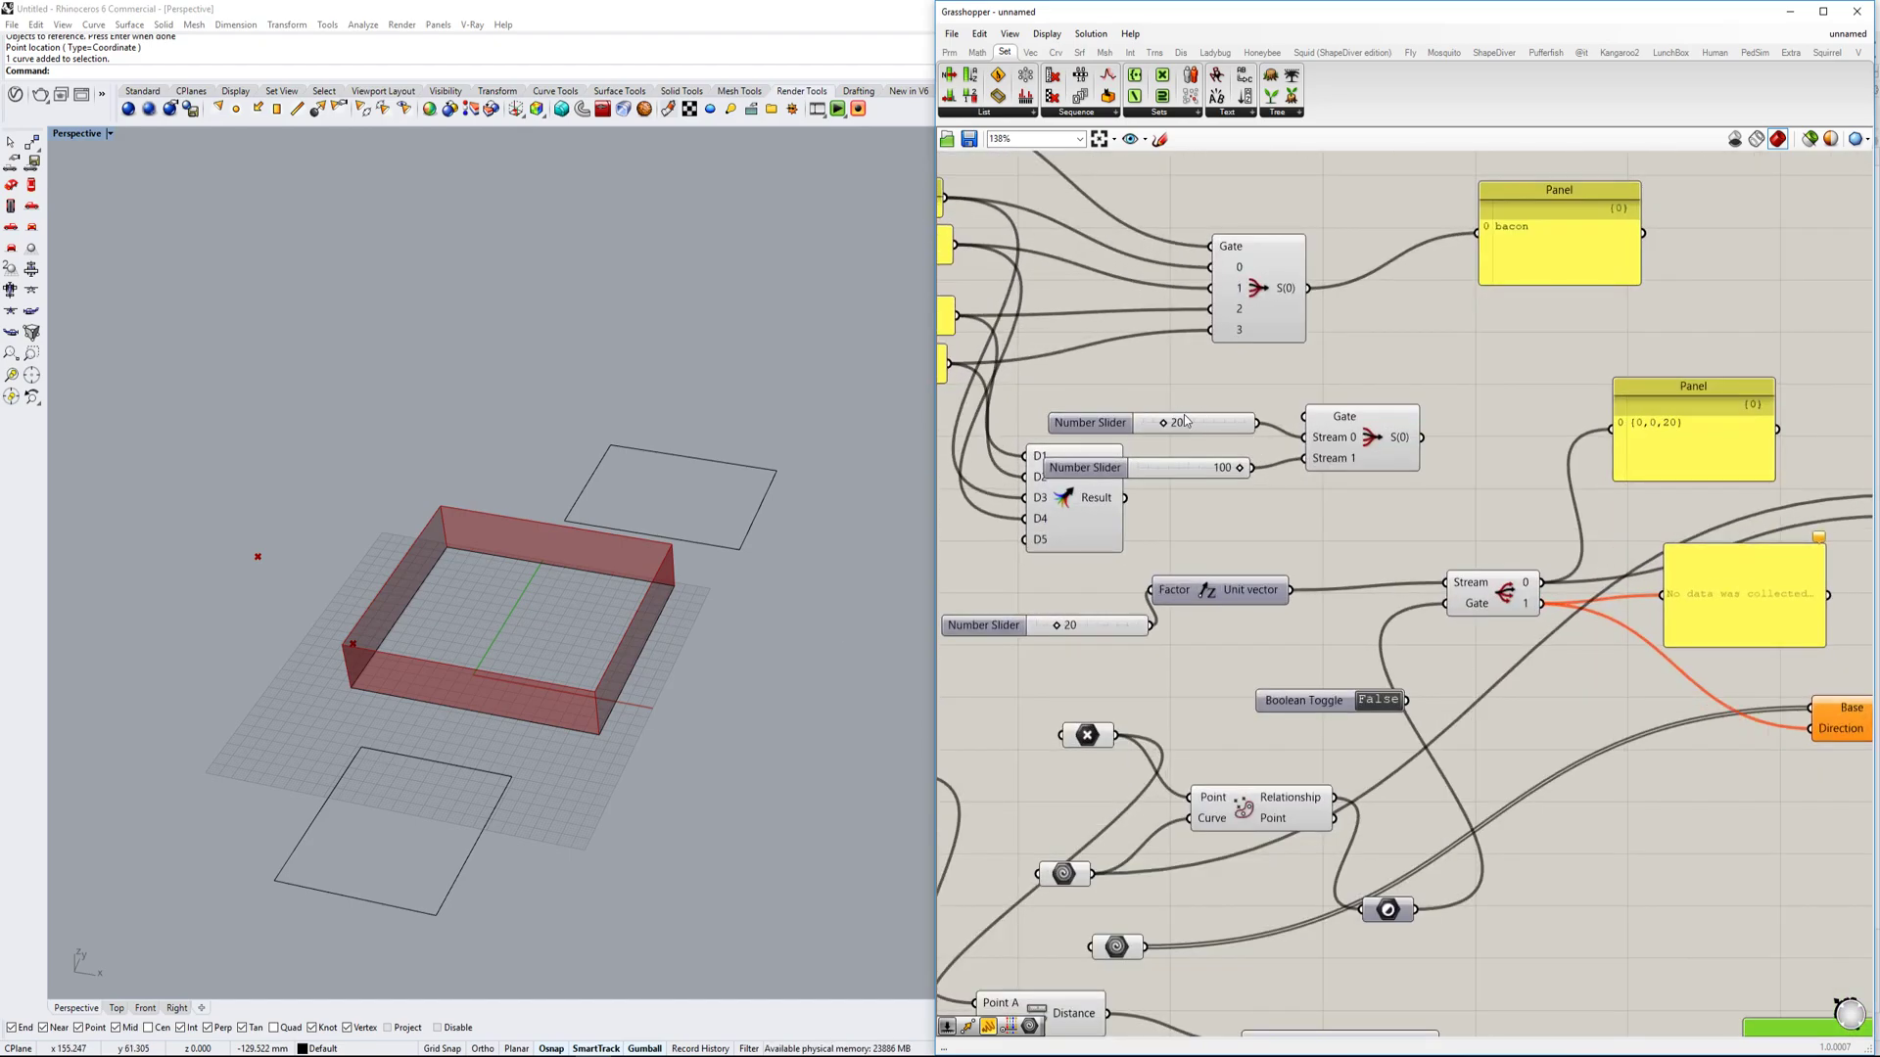
scroll(1183, 417, "down", 3)
right_click_drag(484, 674, 316, 724)
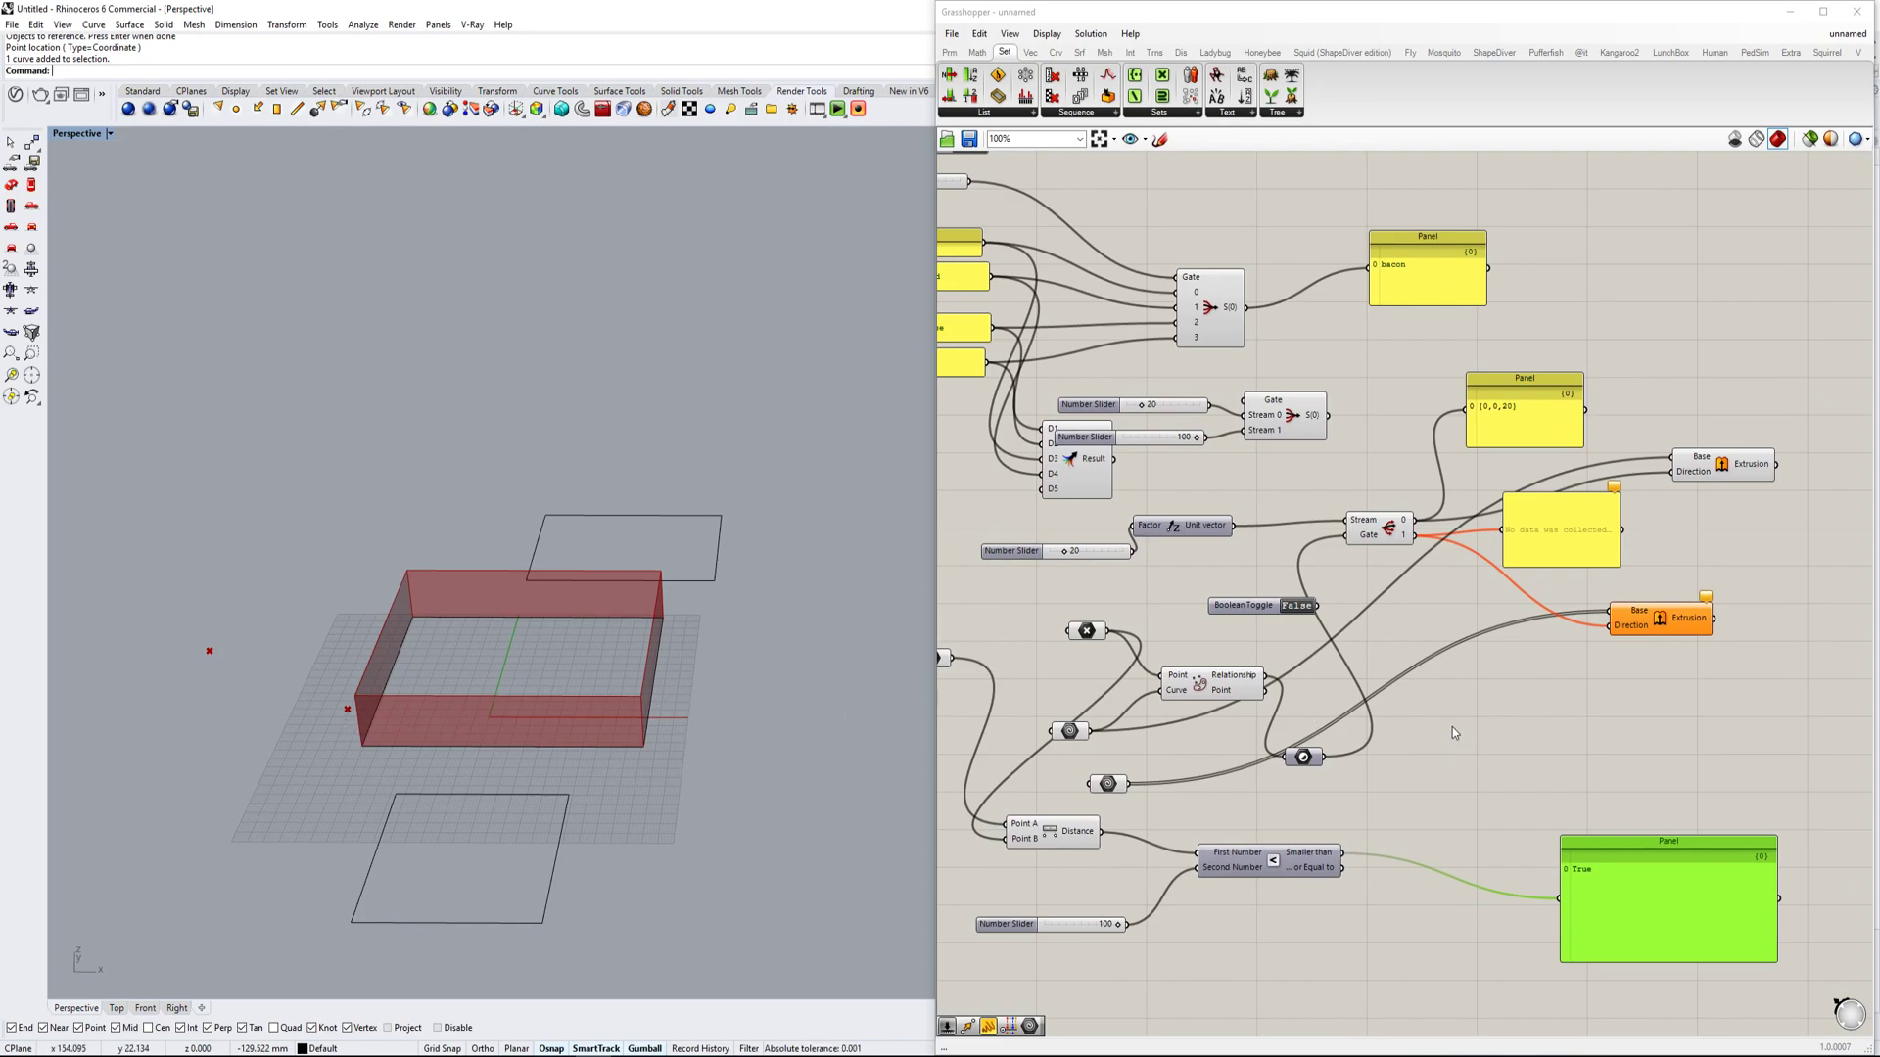
Add a Populate component for scattering points, placed above the Smaller Than result panel.
double_click(1508, 773)
type("popul")
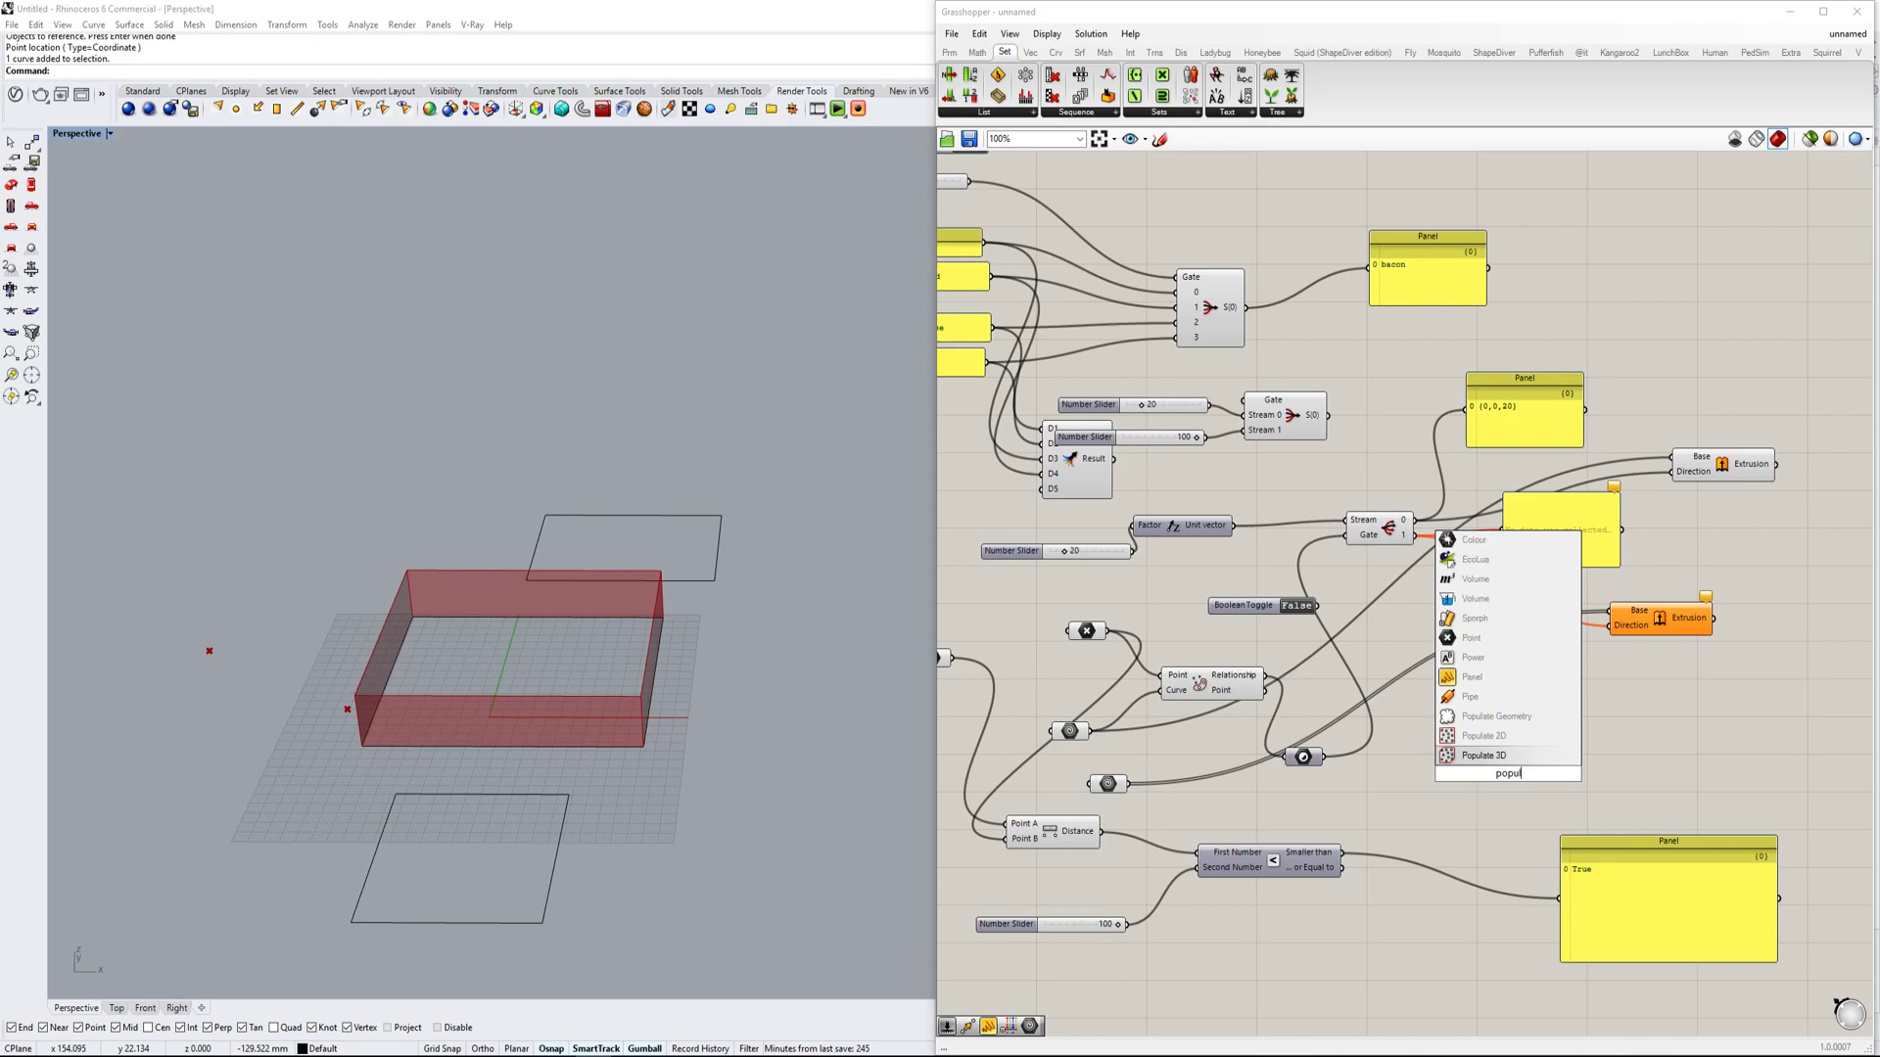
key("Return")
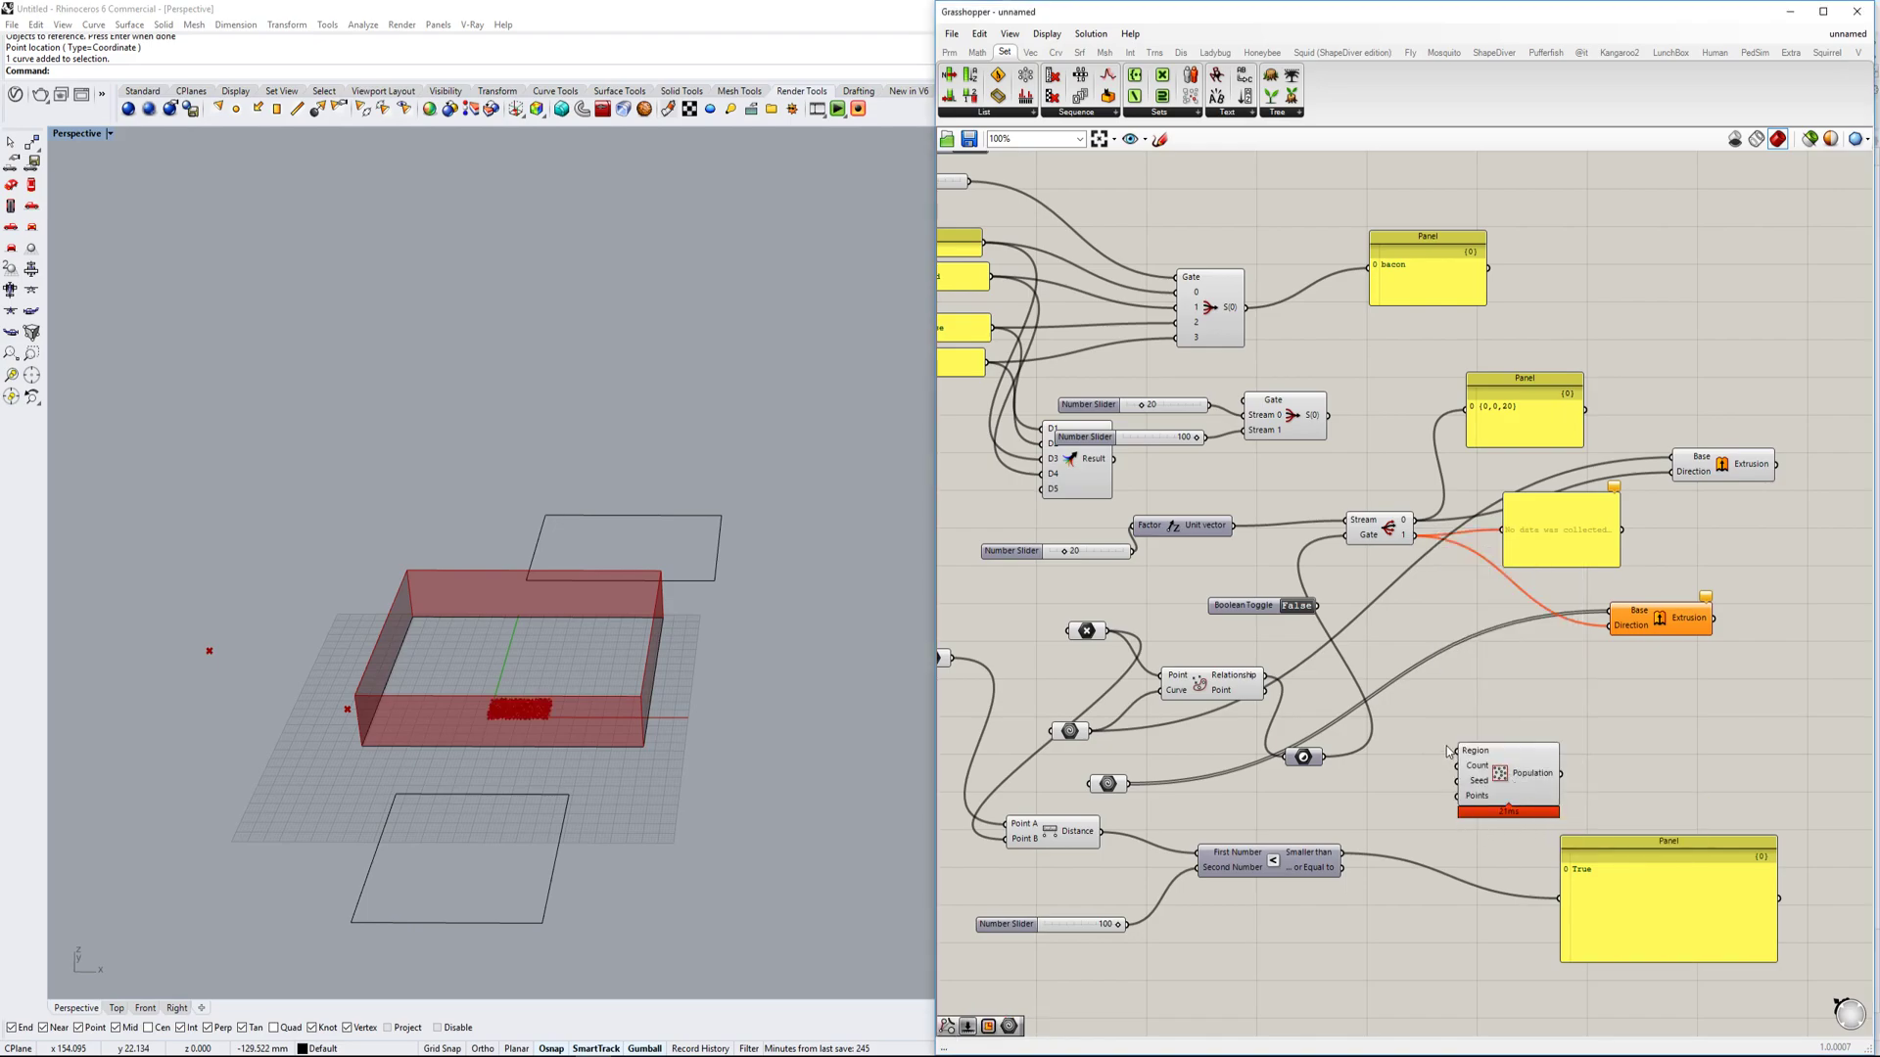
Connect the rectangle curve to the Populate component's Region, the Smaller than output to the second Stream Filter's Gate, and the filter's output to Count.
left_click(1065, 735)
left_click_drag(1089, 731, 1349, 859)
right_click_drag(1323, 741, 1355, 724)
scroll(1193, 638, "up", 3)
scroll(1314, 542, "down", 4)
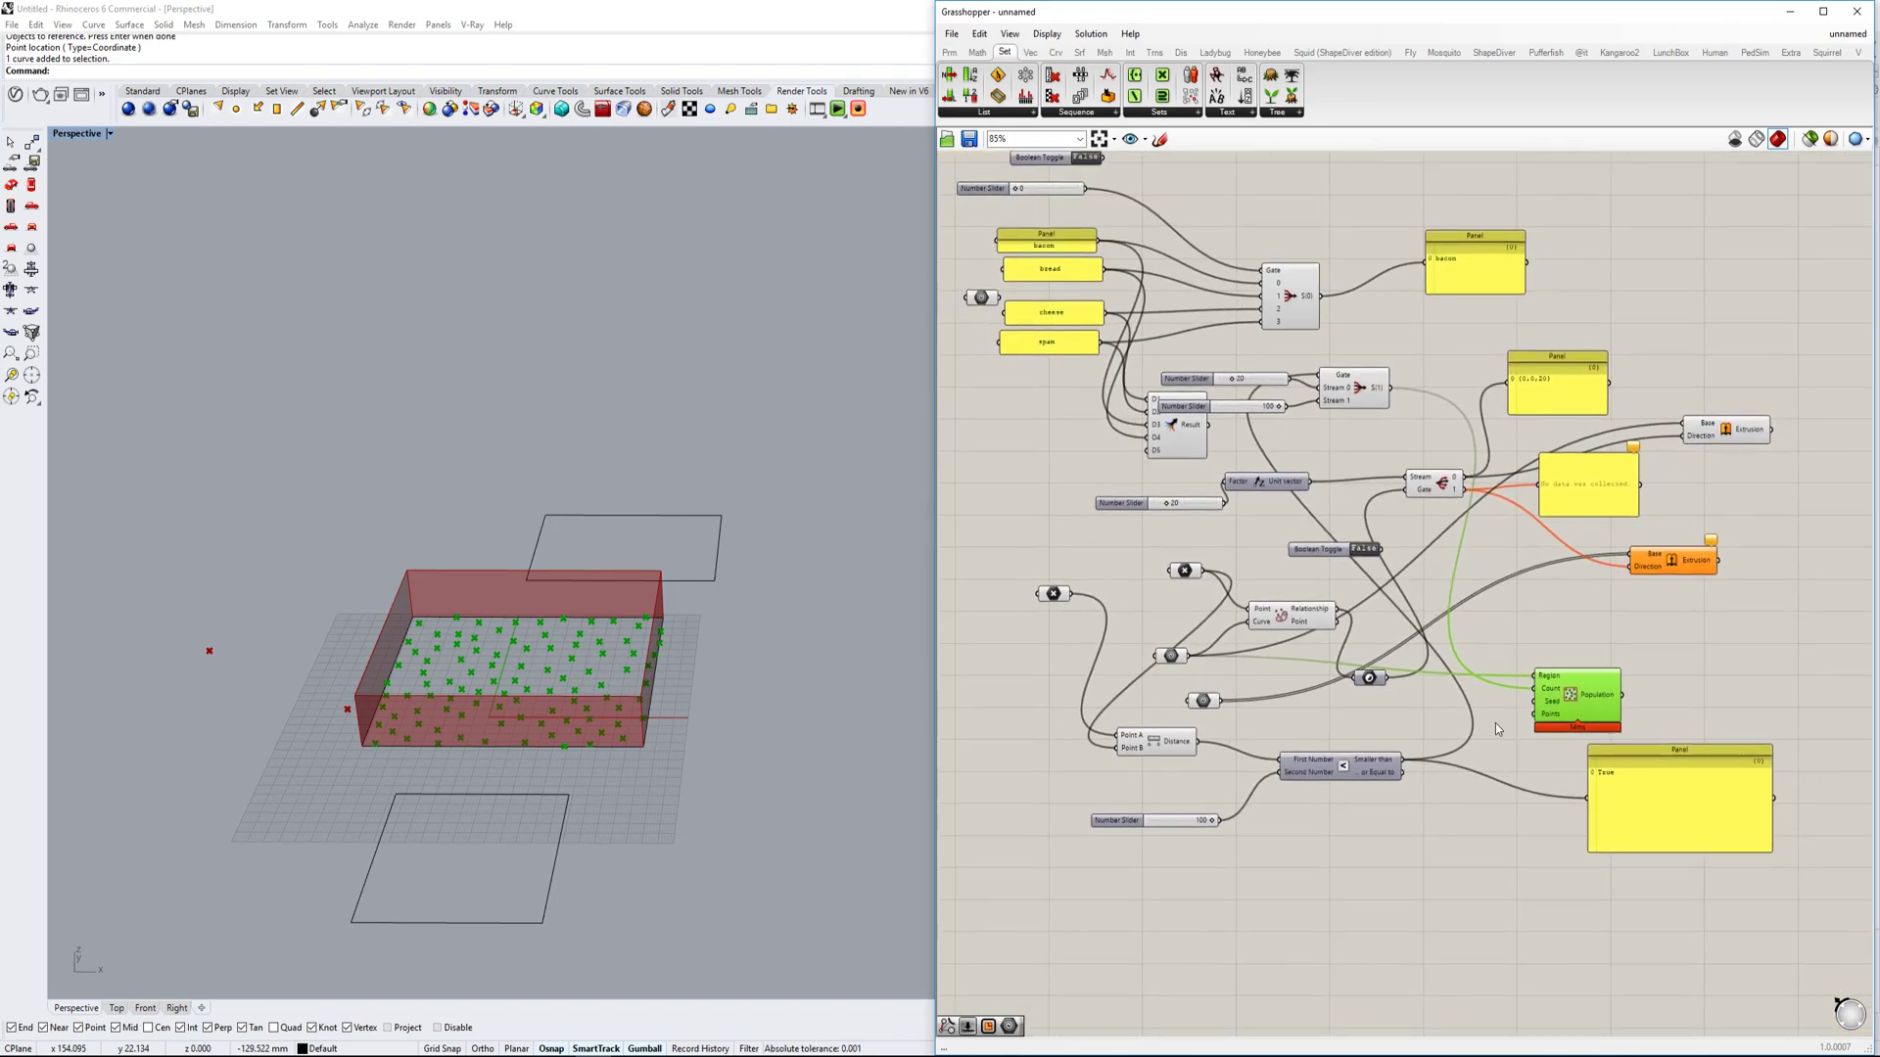
Rearrange the definition so the second Stream Filter and its 20 and 100 sliders sit between Smaller Than and the Populate component.
left_click_drag(1605, 798, 1644, 818)
left_click_drag(1437, 881, 1082, 714)
left_click_drag(1362, 341, 1490, 703)
left_click_drag(1616, 696, 1748, 707)
left_click_drag(1571, 722, 1335, 671)
left_click_drag(1498, 697, 1537, 722)
Move the Boolean parameter up beside Point In Curve's Relationship output.
left_click(1453, 680)
left_click_drag(1415, 703, 1407, 609)
right_click_drag(1366, 518, 1338, 518)
scroll(1610, 693, "up", 3)
scroll(1613, 691, "down", 3)
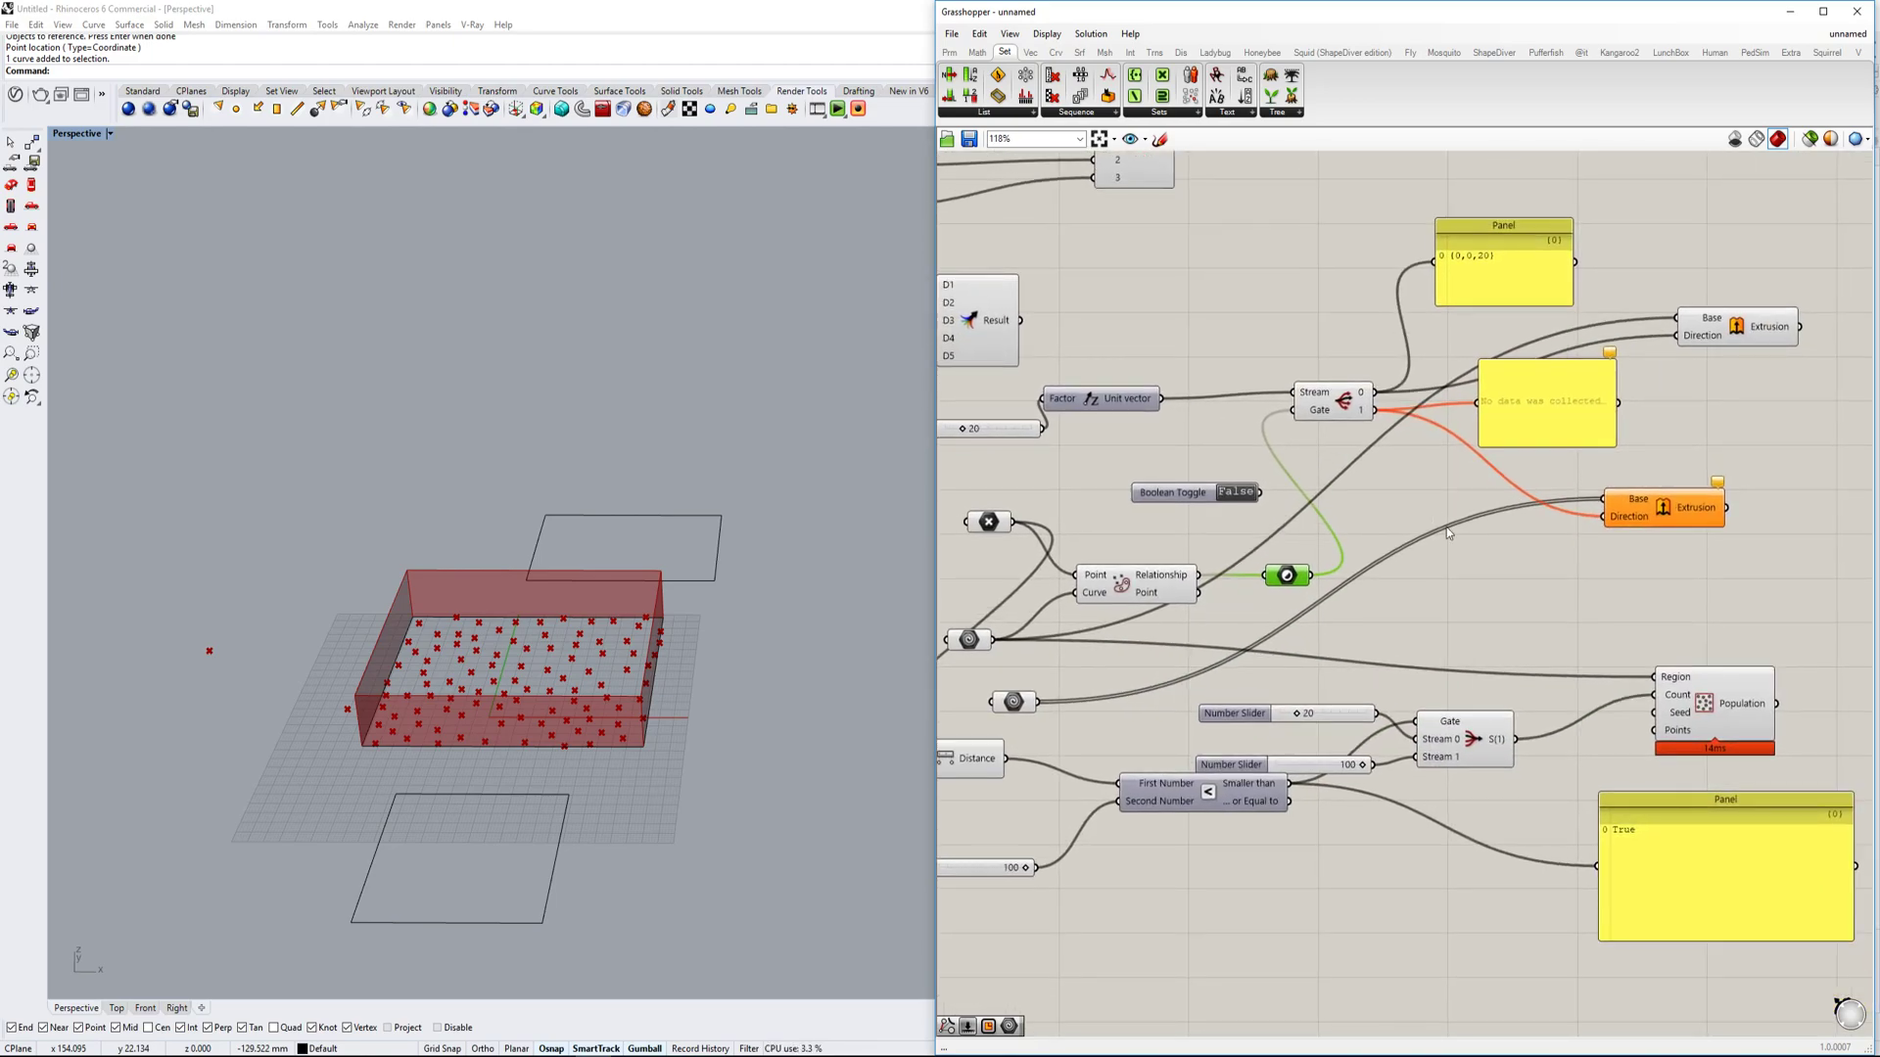
Move the point feeding Distance's Point A farther from the box along the X axis.
right_click_drag(1613, 691, 1451, 617)
right_click_drag(1081, 653, 1279, 643)
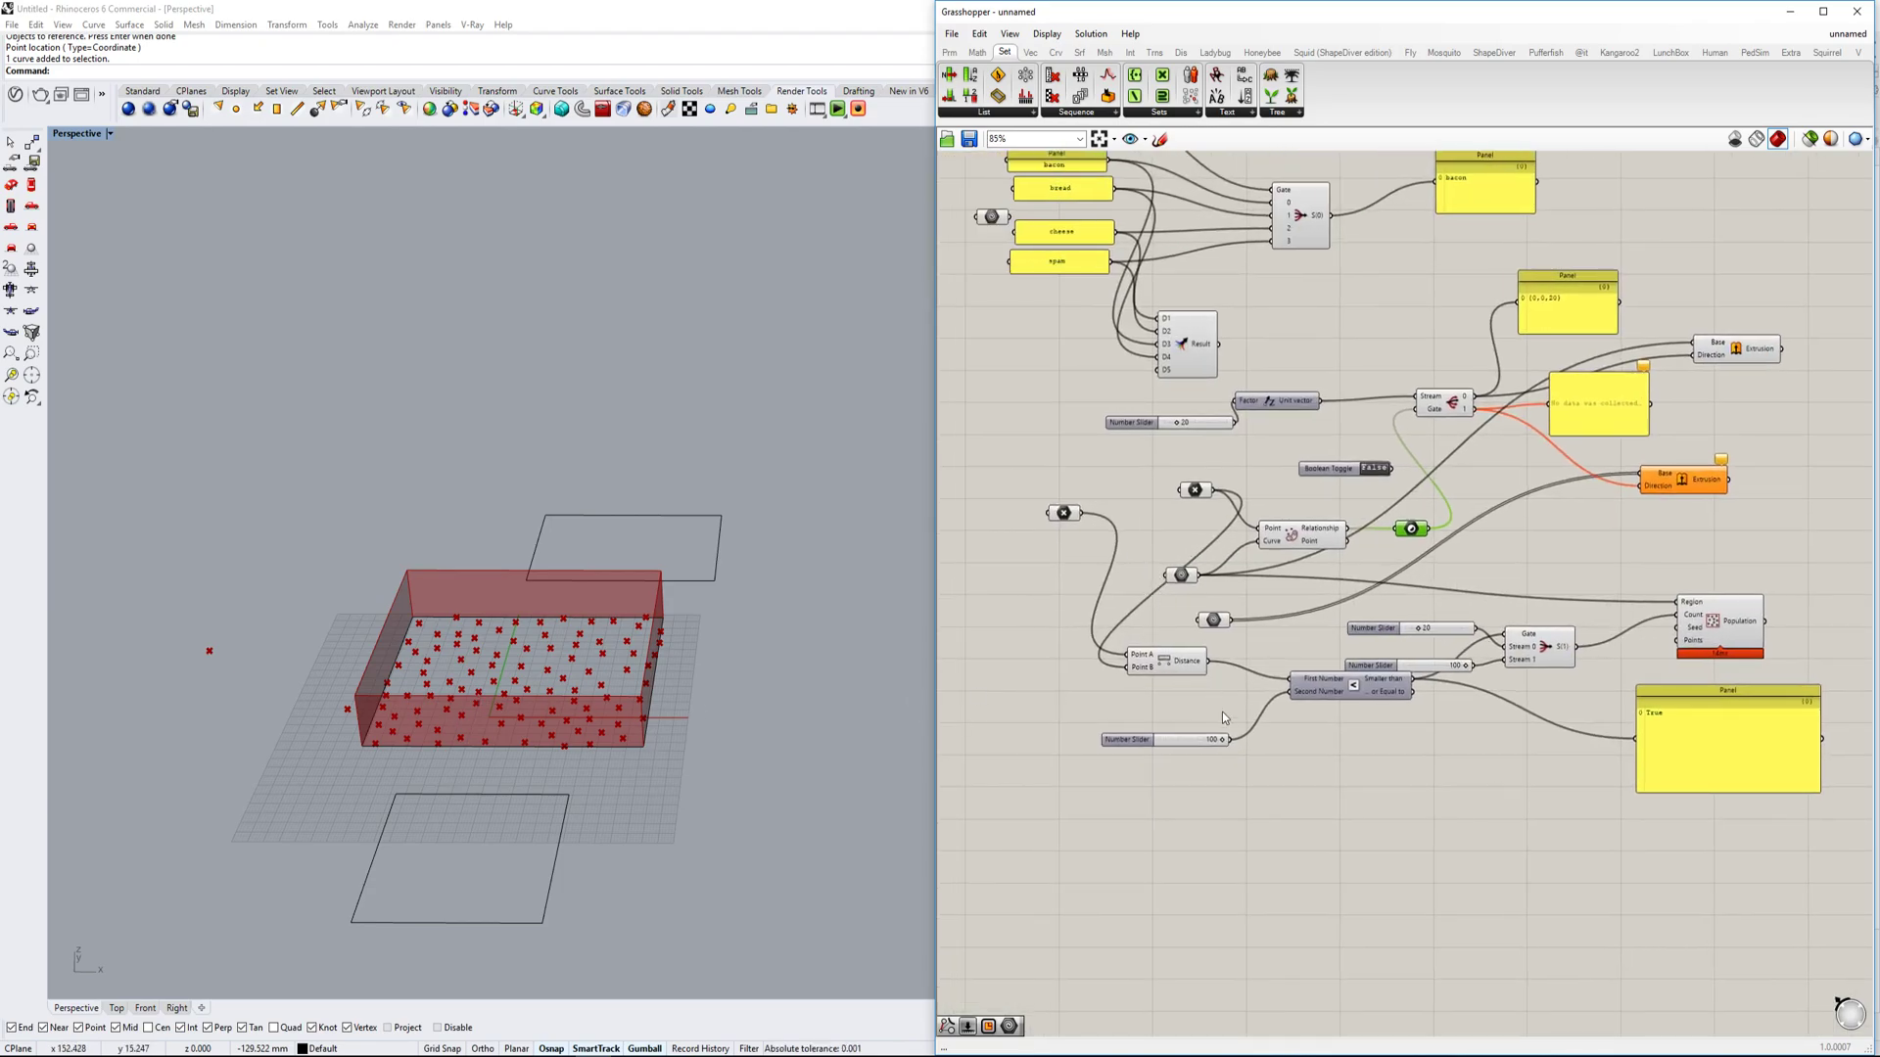
right_click_drag(364, 648, 386, 699)
scroll(385, 699, "up", 2)
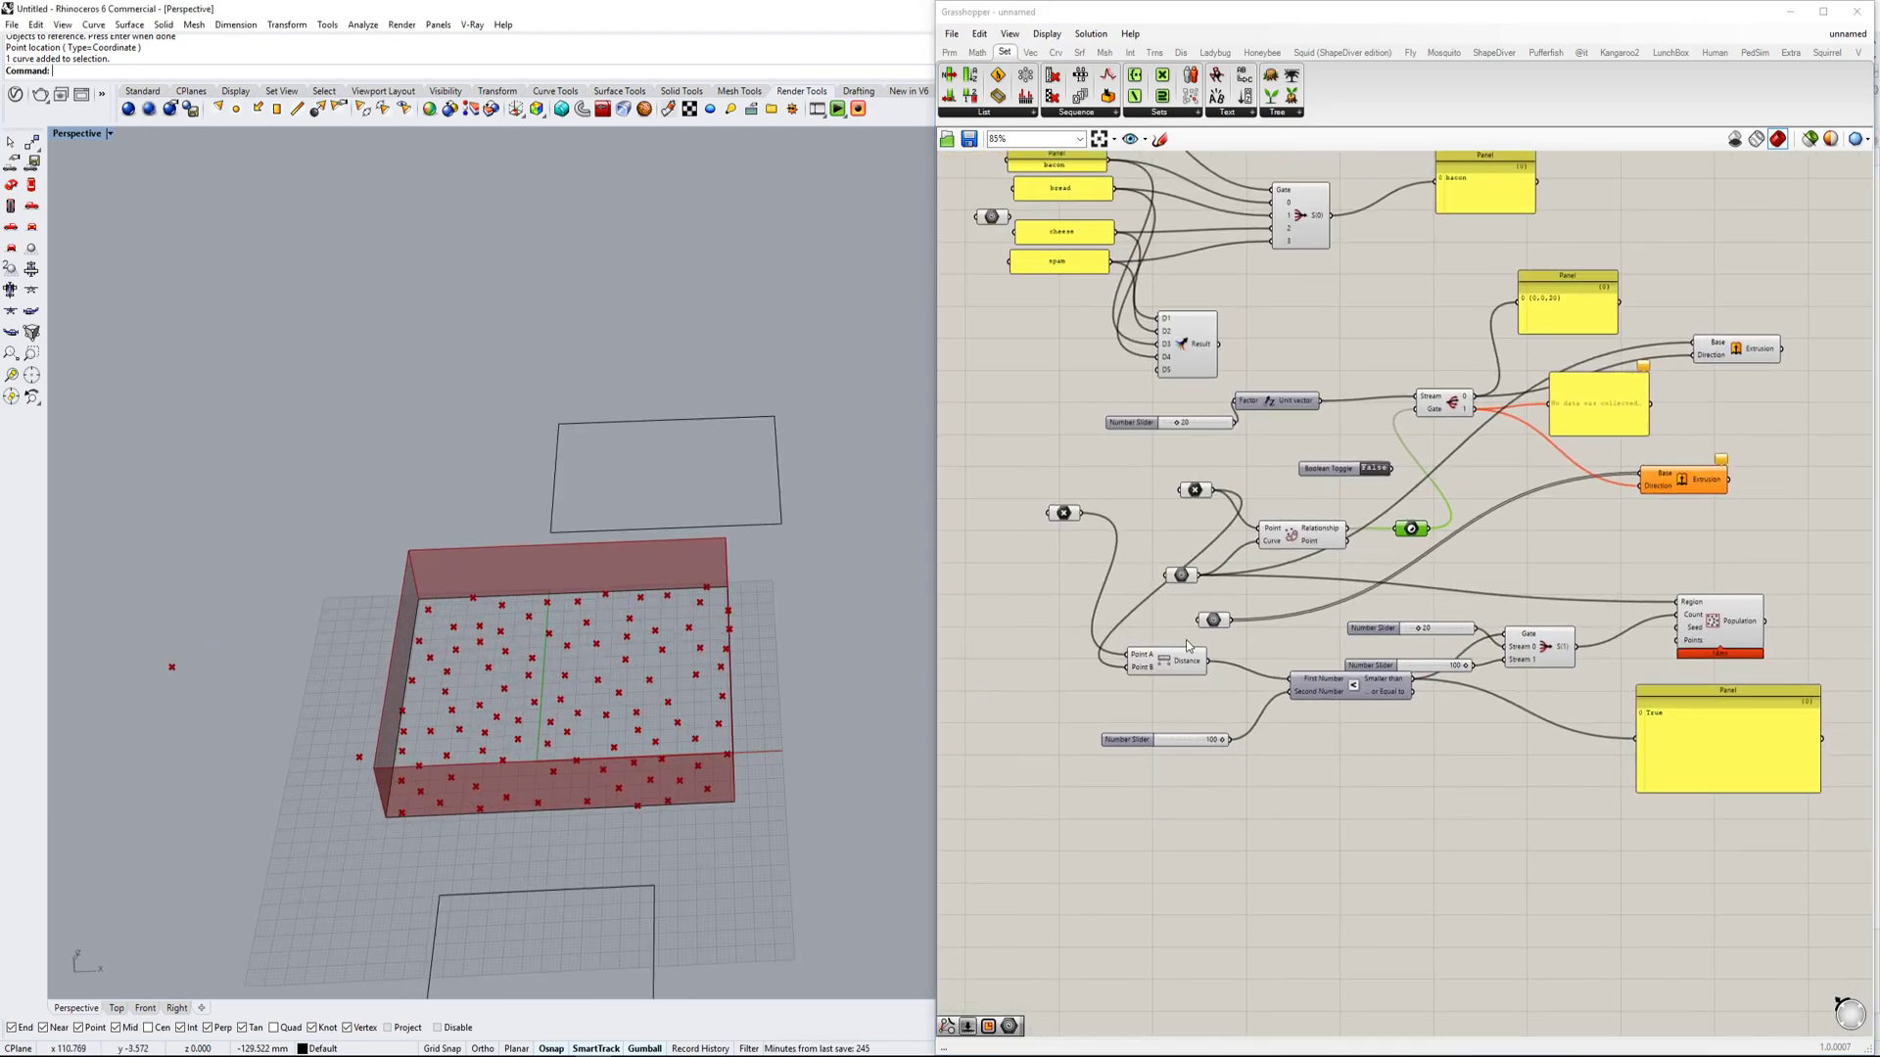
left_click(1064, 513)
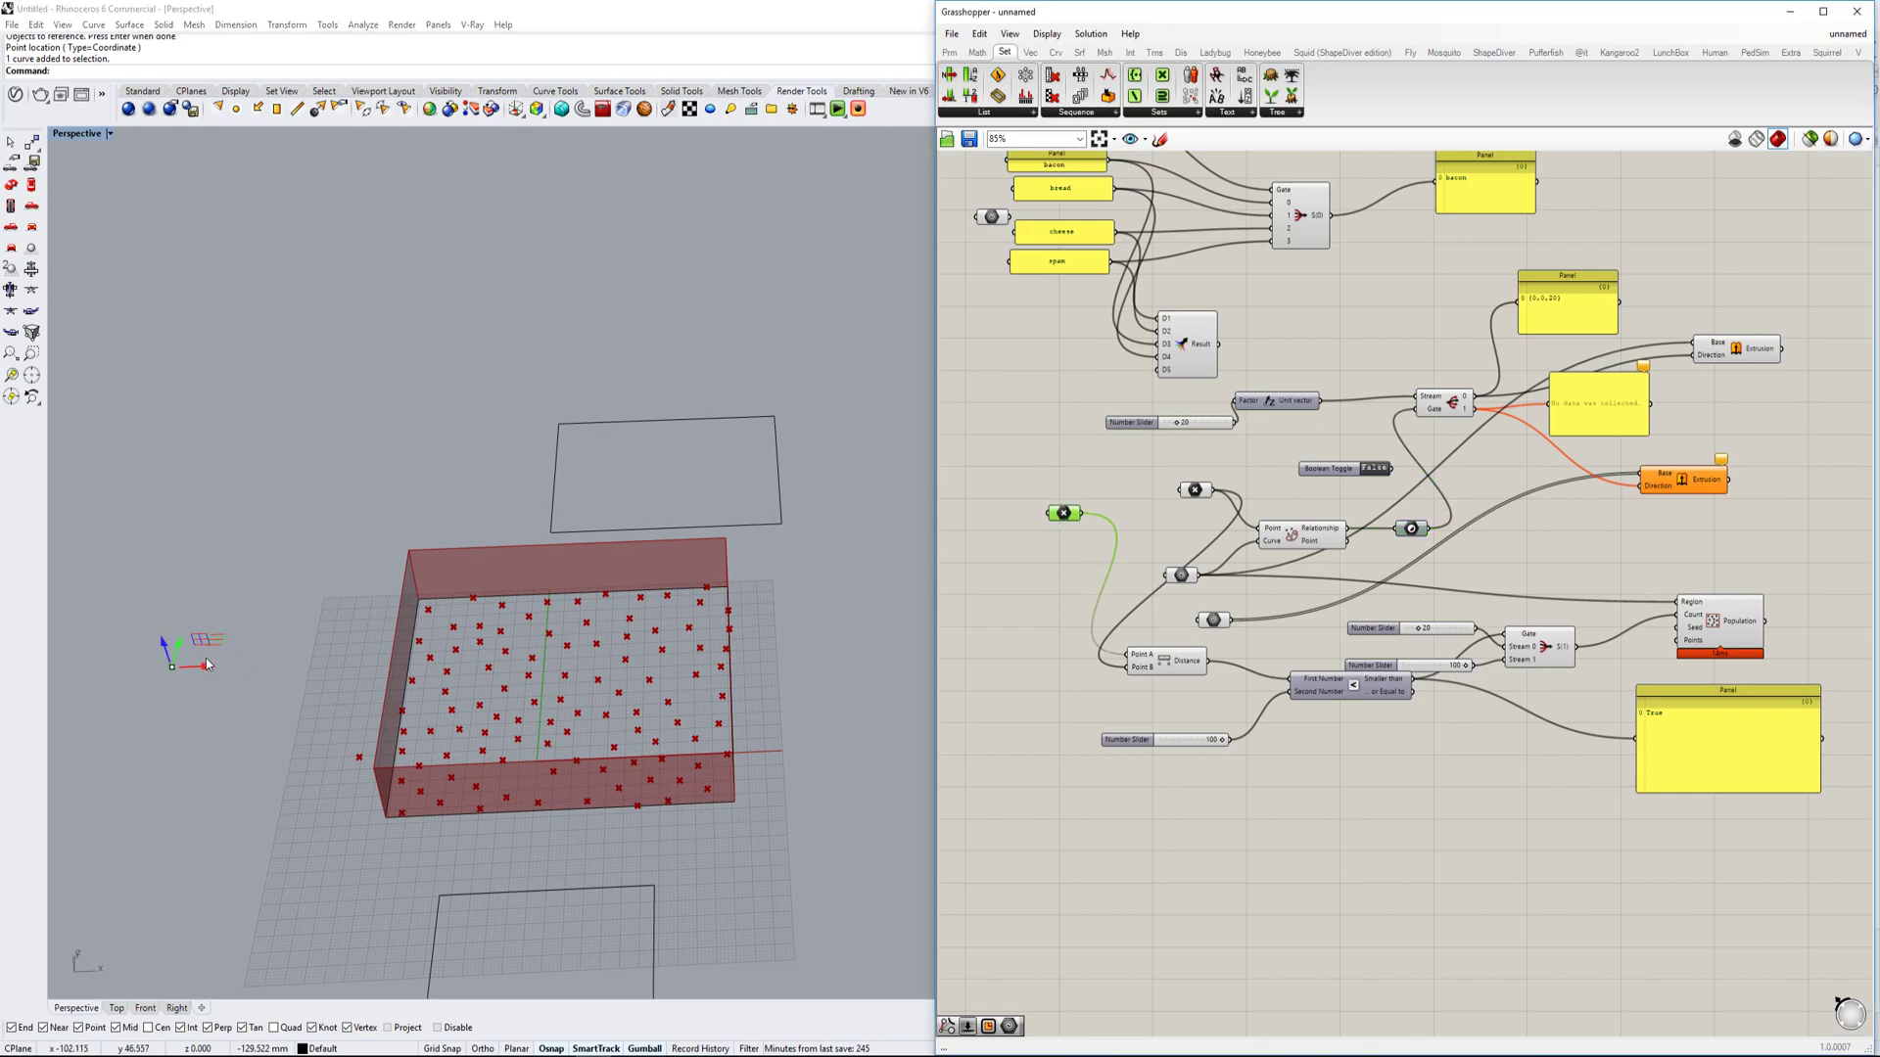
scroll(325, 668, "down", 5)
left_click_drag(278, 667, 208, 661)
scroll(219, 660, "up", 4)
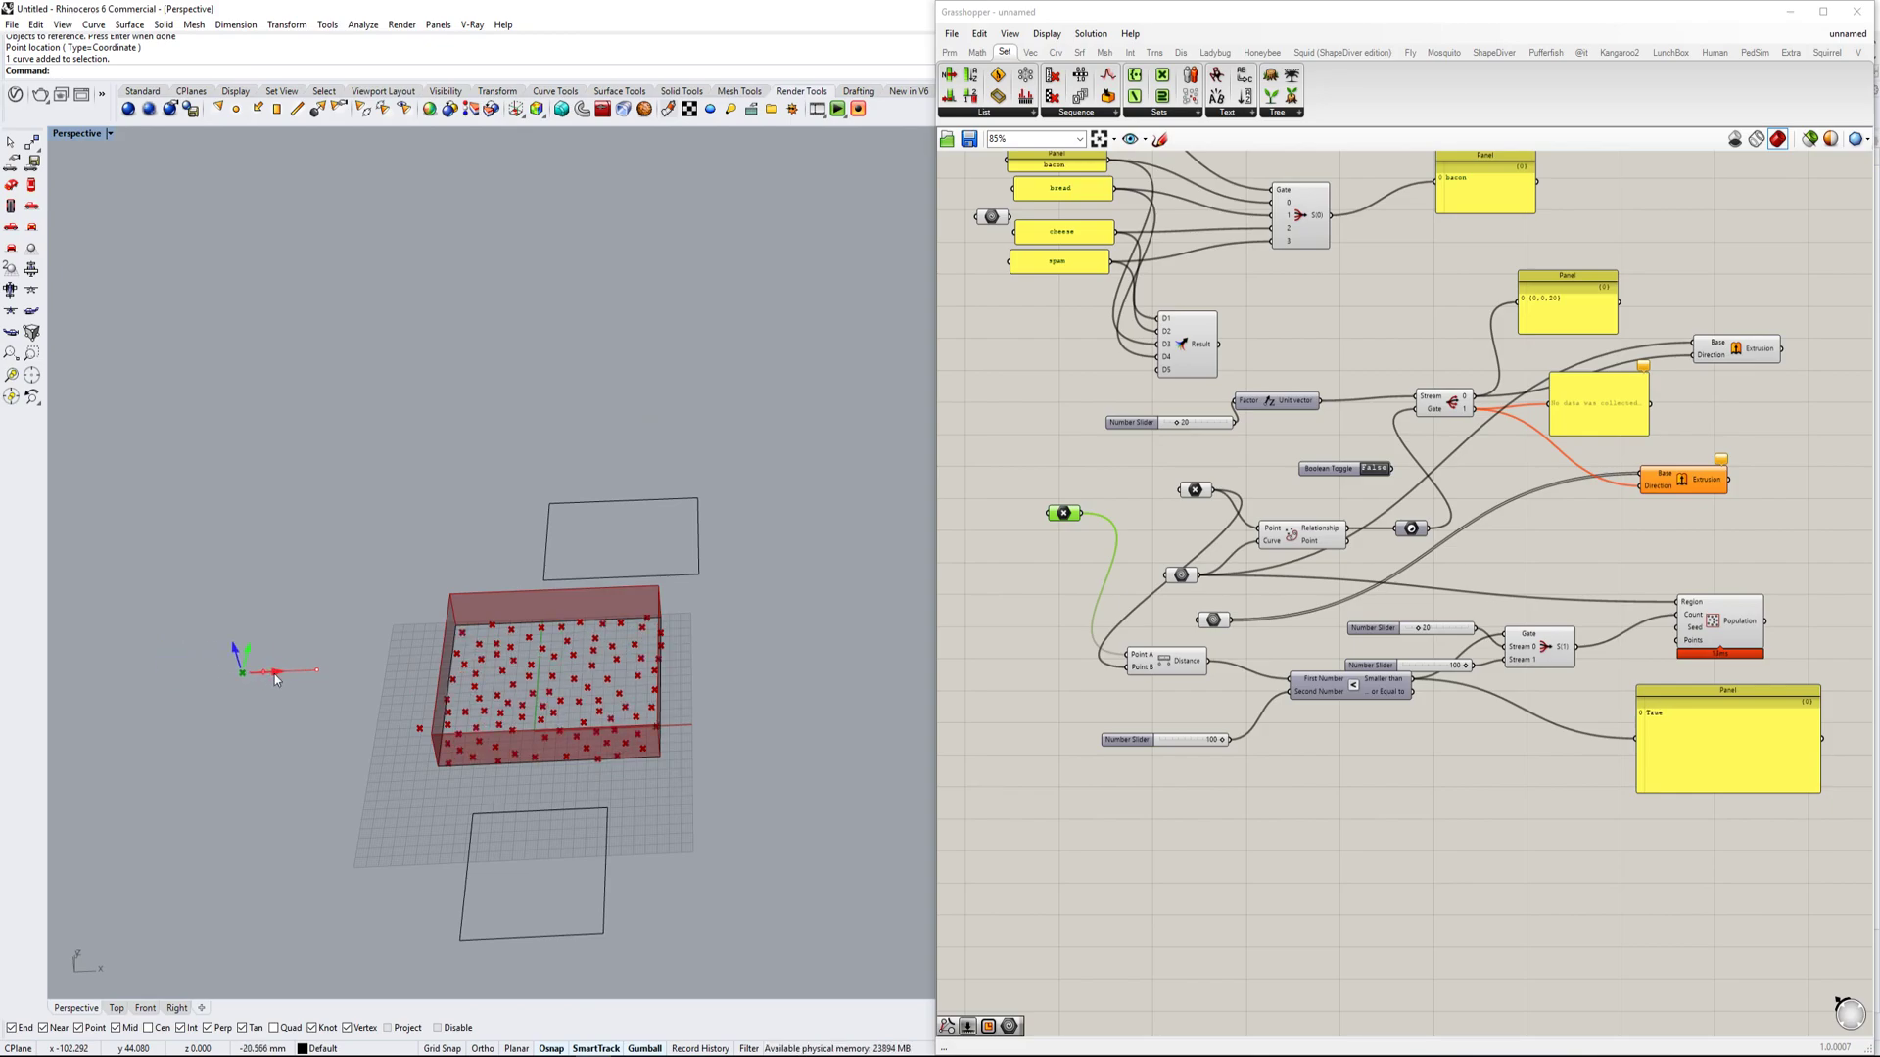
scroll(386, 729, "up", 2)
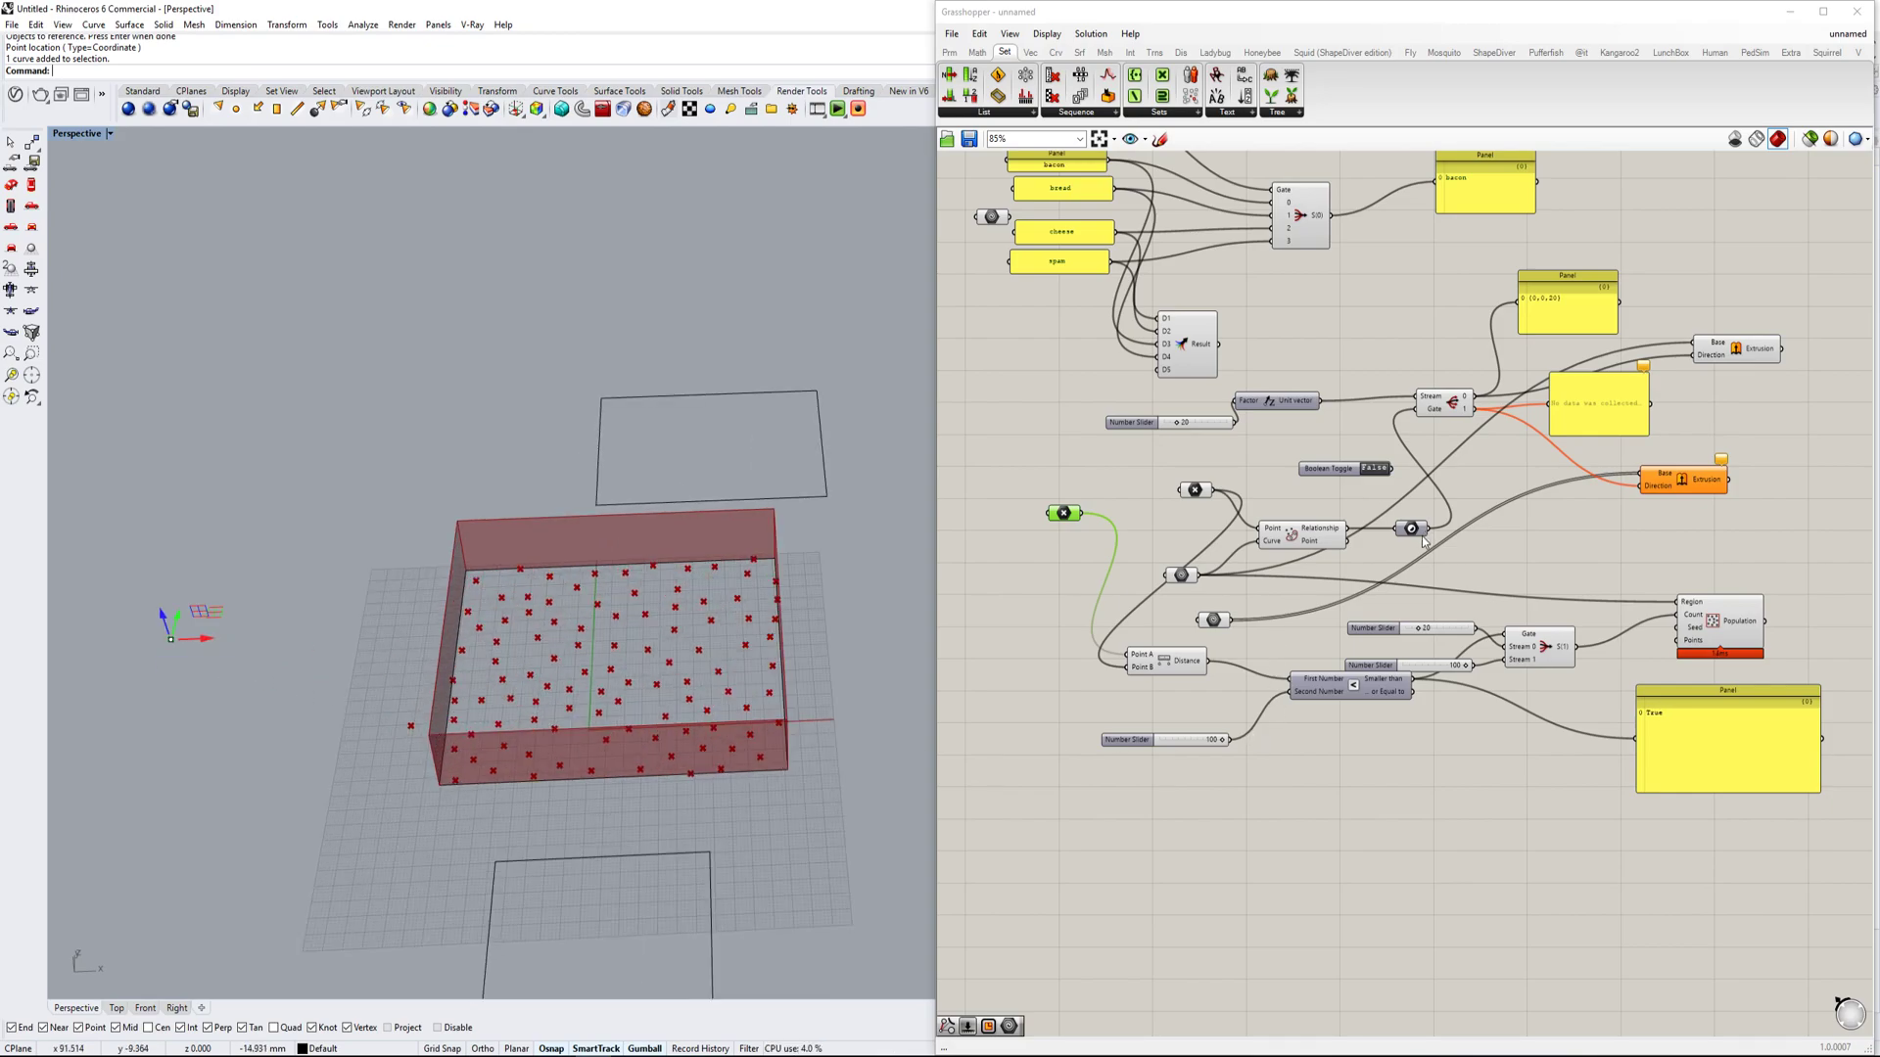
Move the point feeding Distance's Point B slightly toward the box along the X axis.
scroll(1187, 605, "up", 2)
left_click(1193, 442)
mouse_move(437, 725)
left_mouse_down()
mouse_move(500, 728)
mouse_move(452, 732)
left_mouse_up()
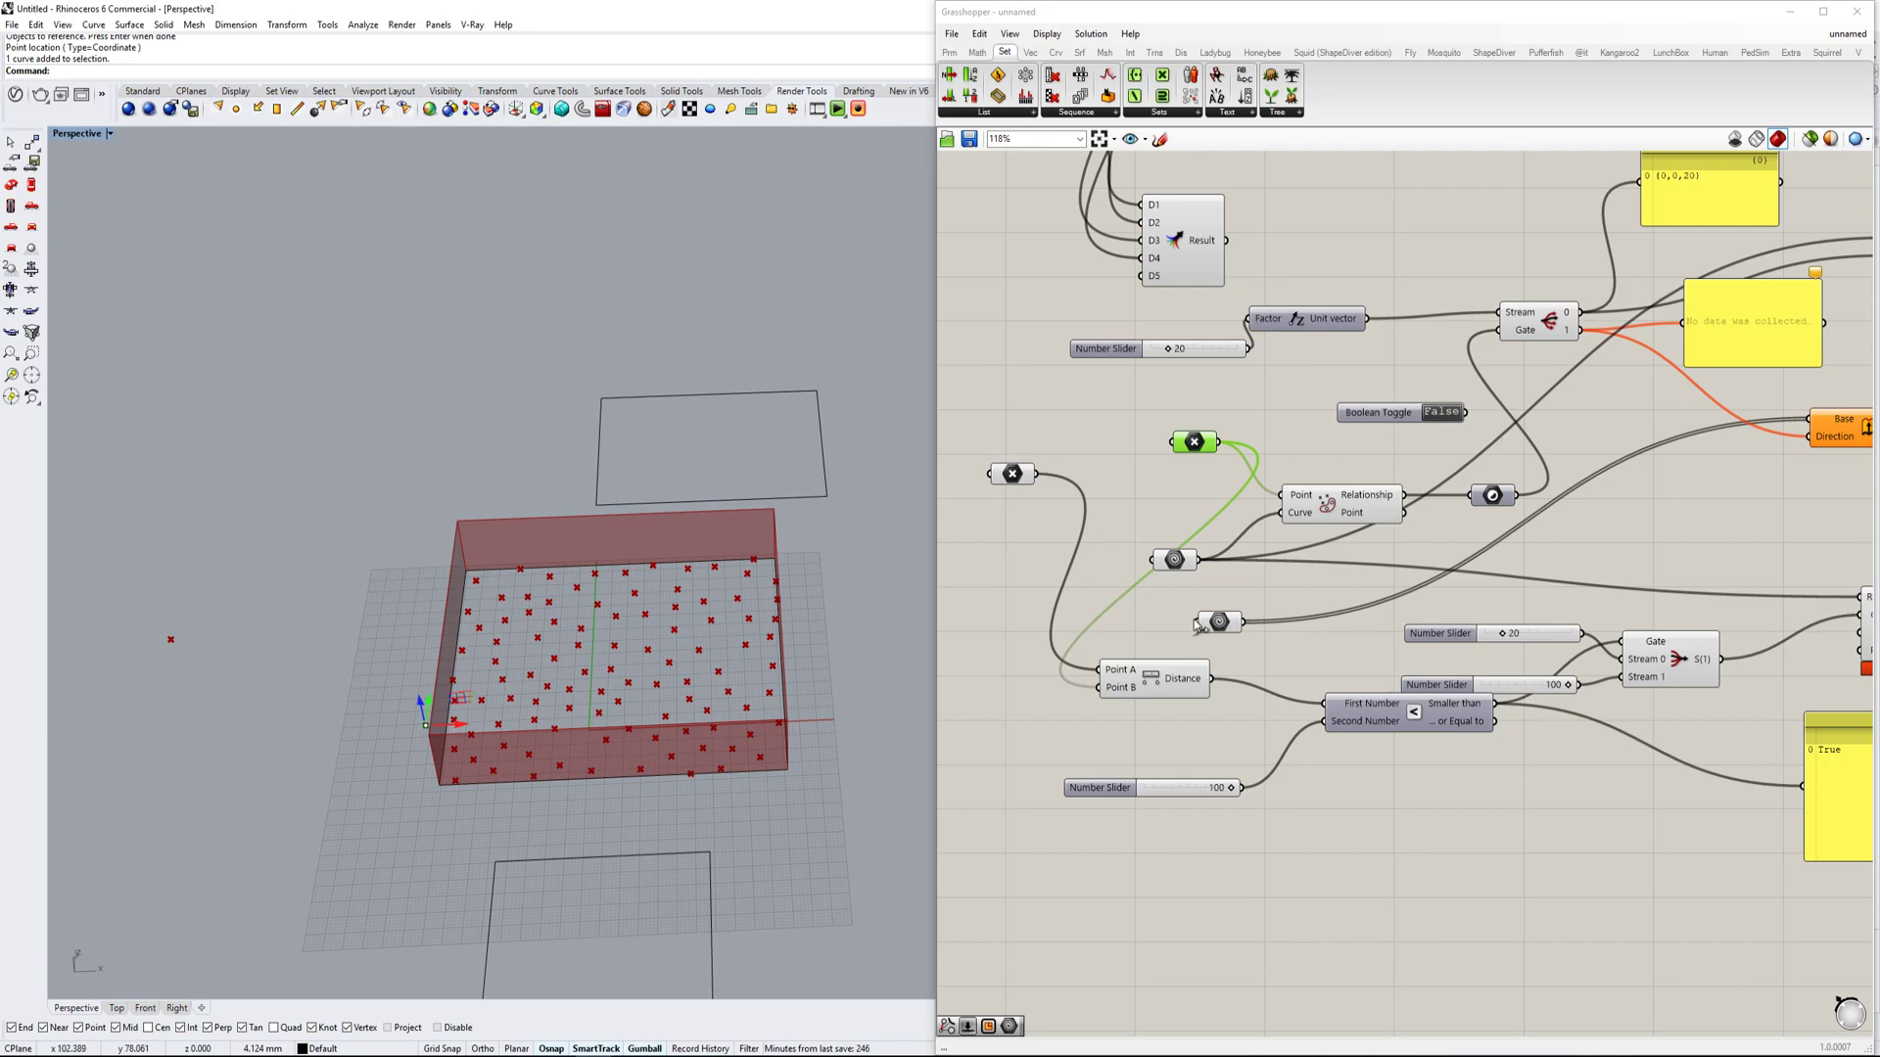
Test distance thresholds of 74 and 100 while moving the point feeding Distance's Point B farther outside the box.
left_click_drag(1224, 789, 1210, 791)
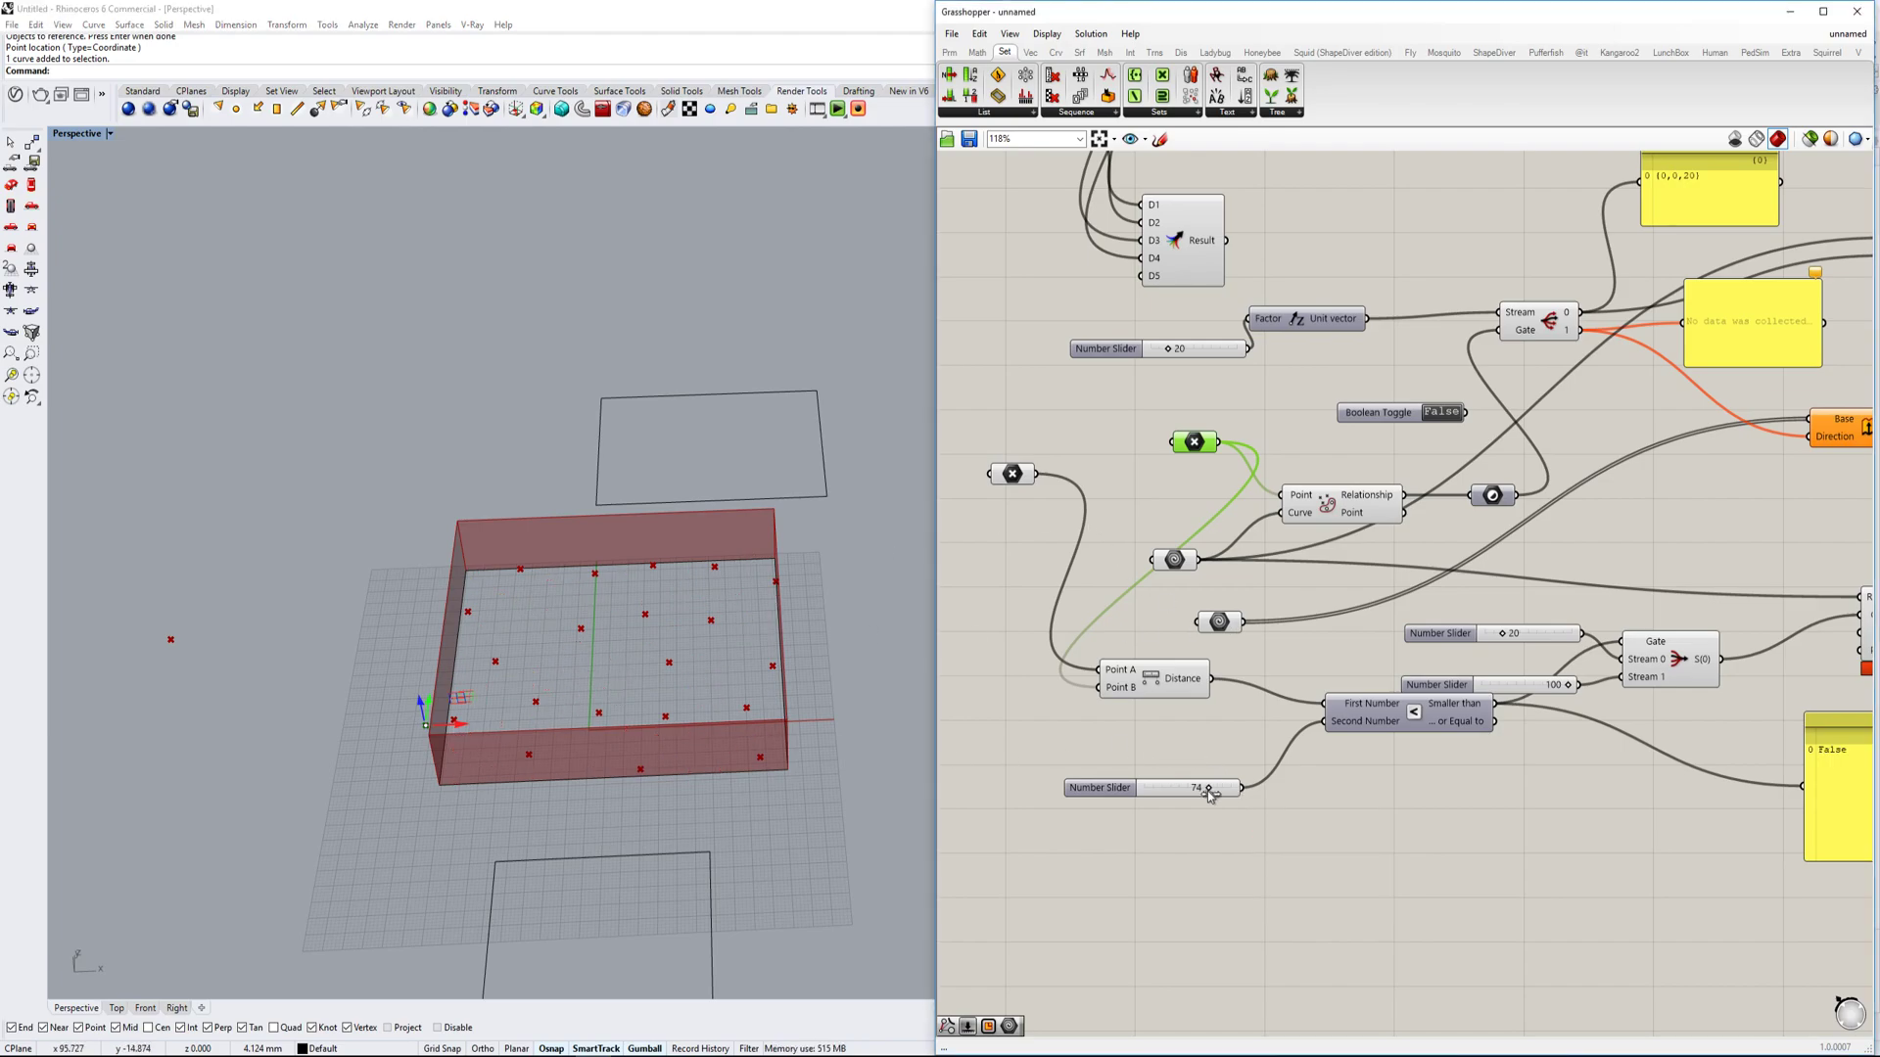
left_click_drag(474, 727, 387, 726)
left_click_drag(1205, 788, 1236, 789)
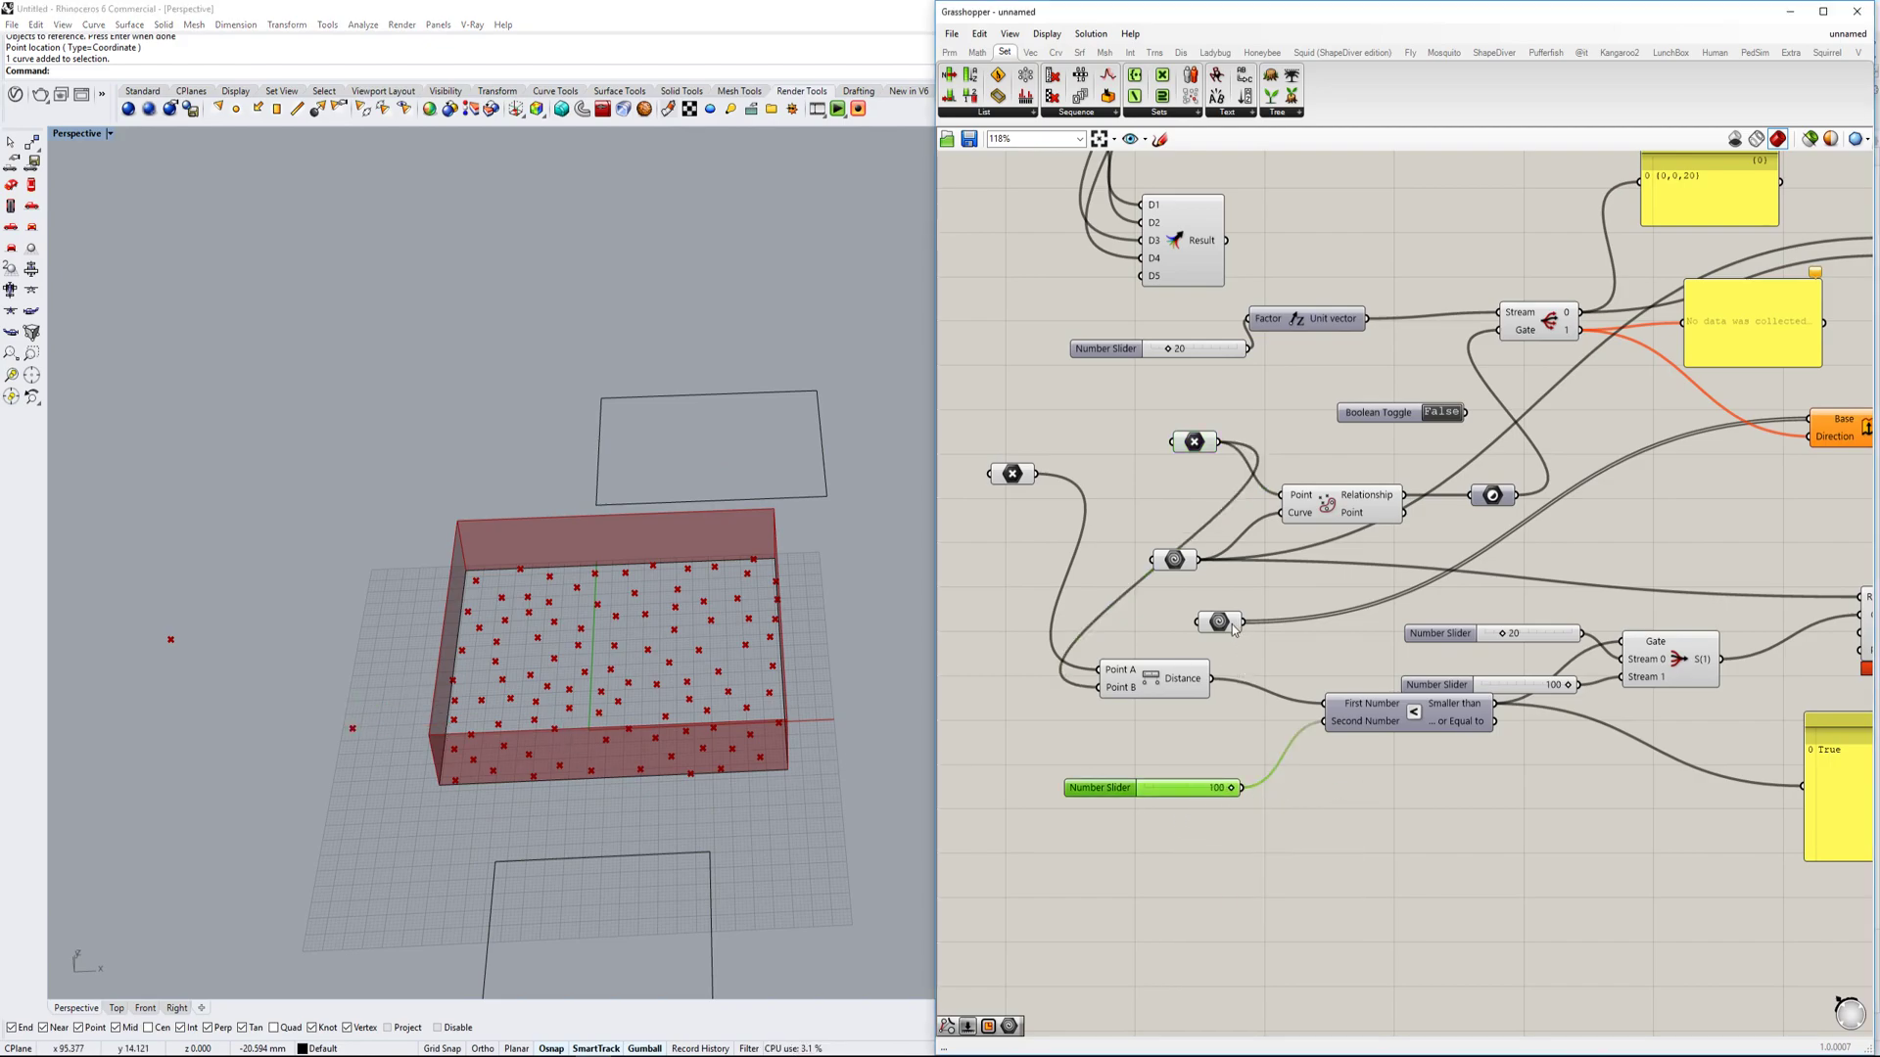
Move the point feeding Distance's Point B along the X axis to inside the central rectangle.
left_click(1011, 475)
left_click(1194, 442)
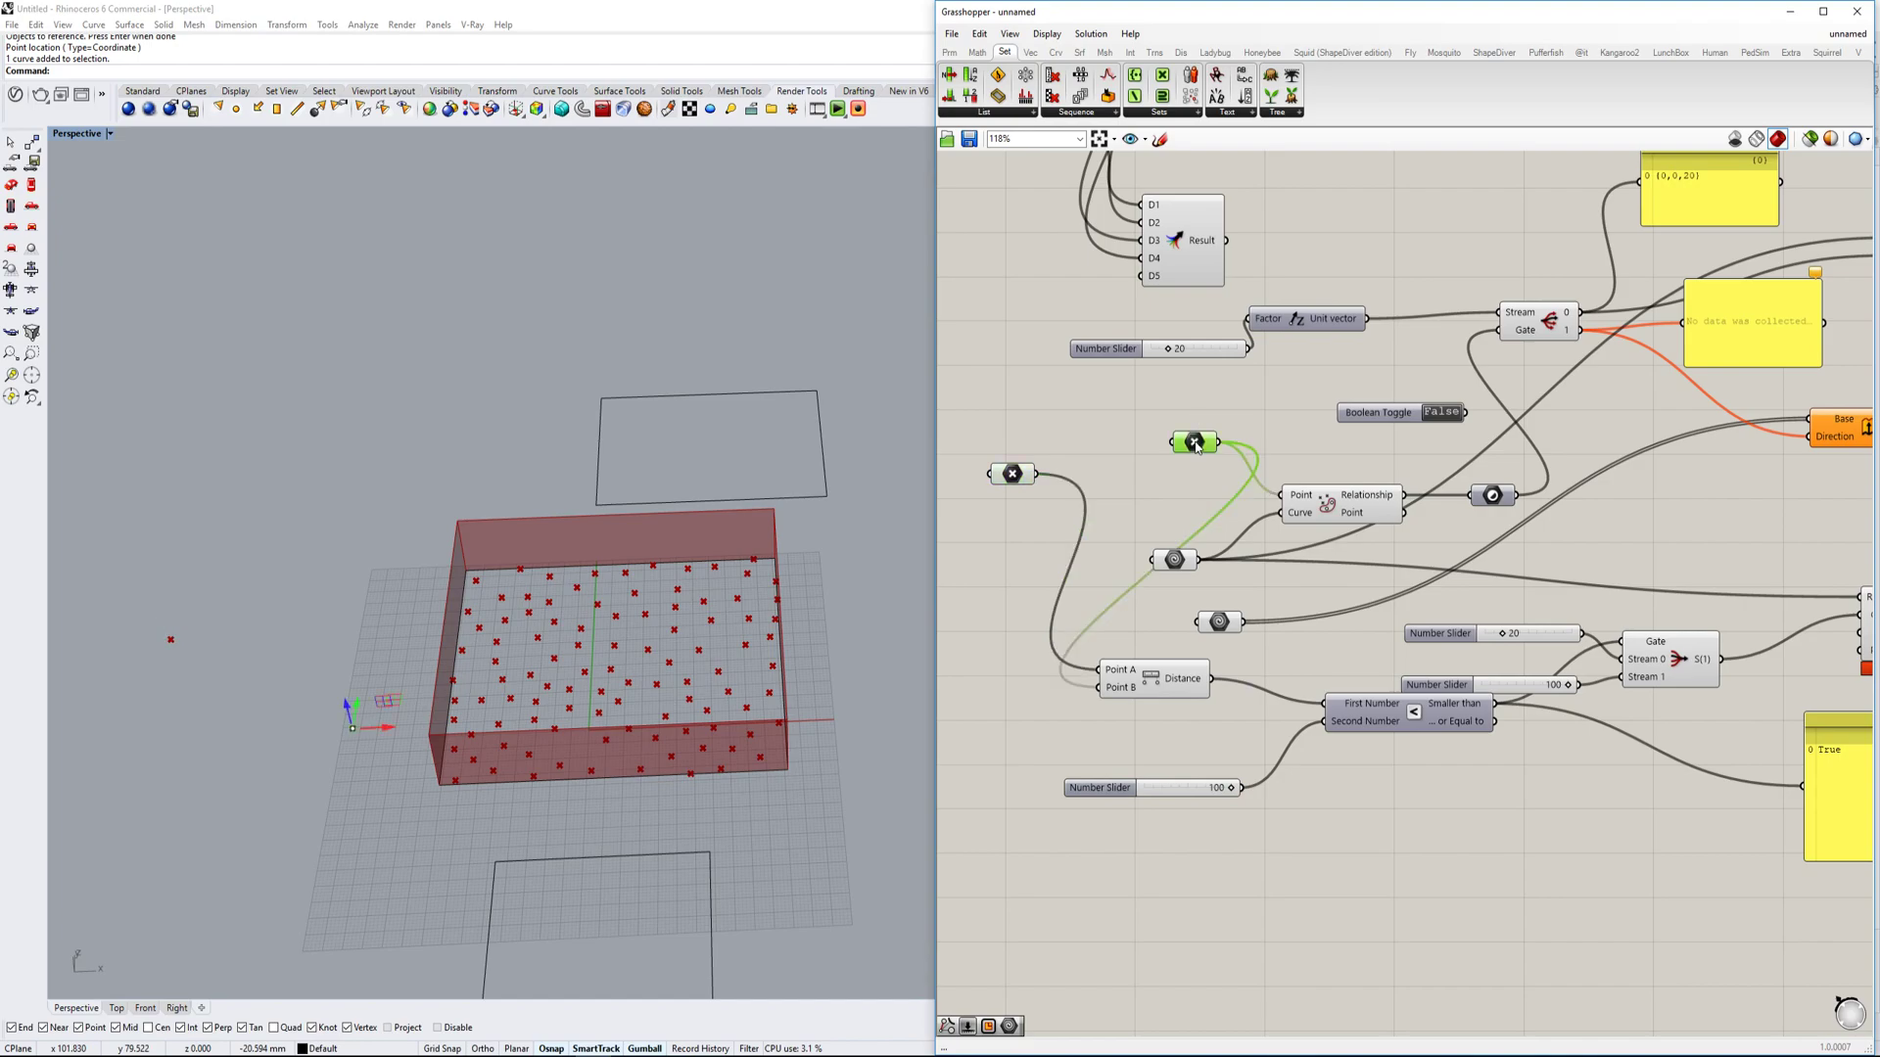
left_click_drag(389, 727, 488, 727)
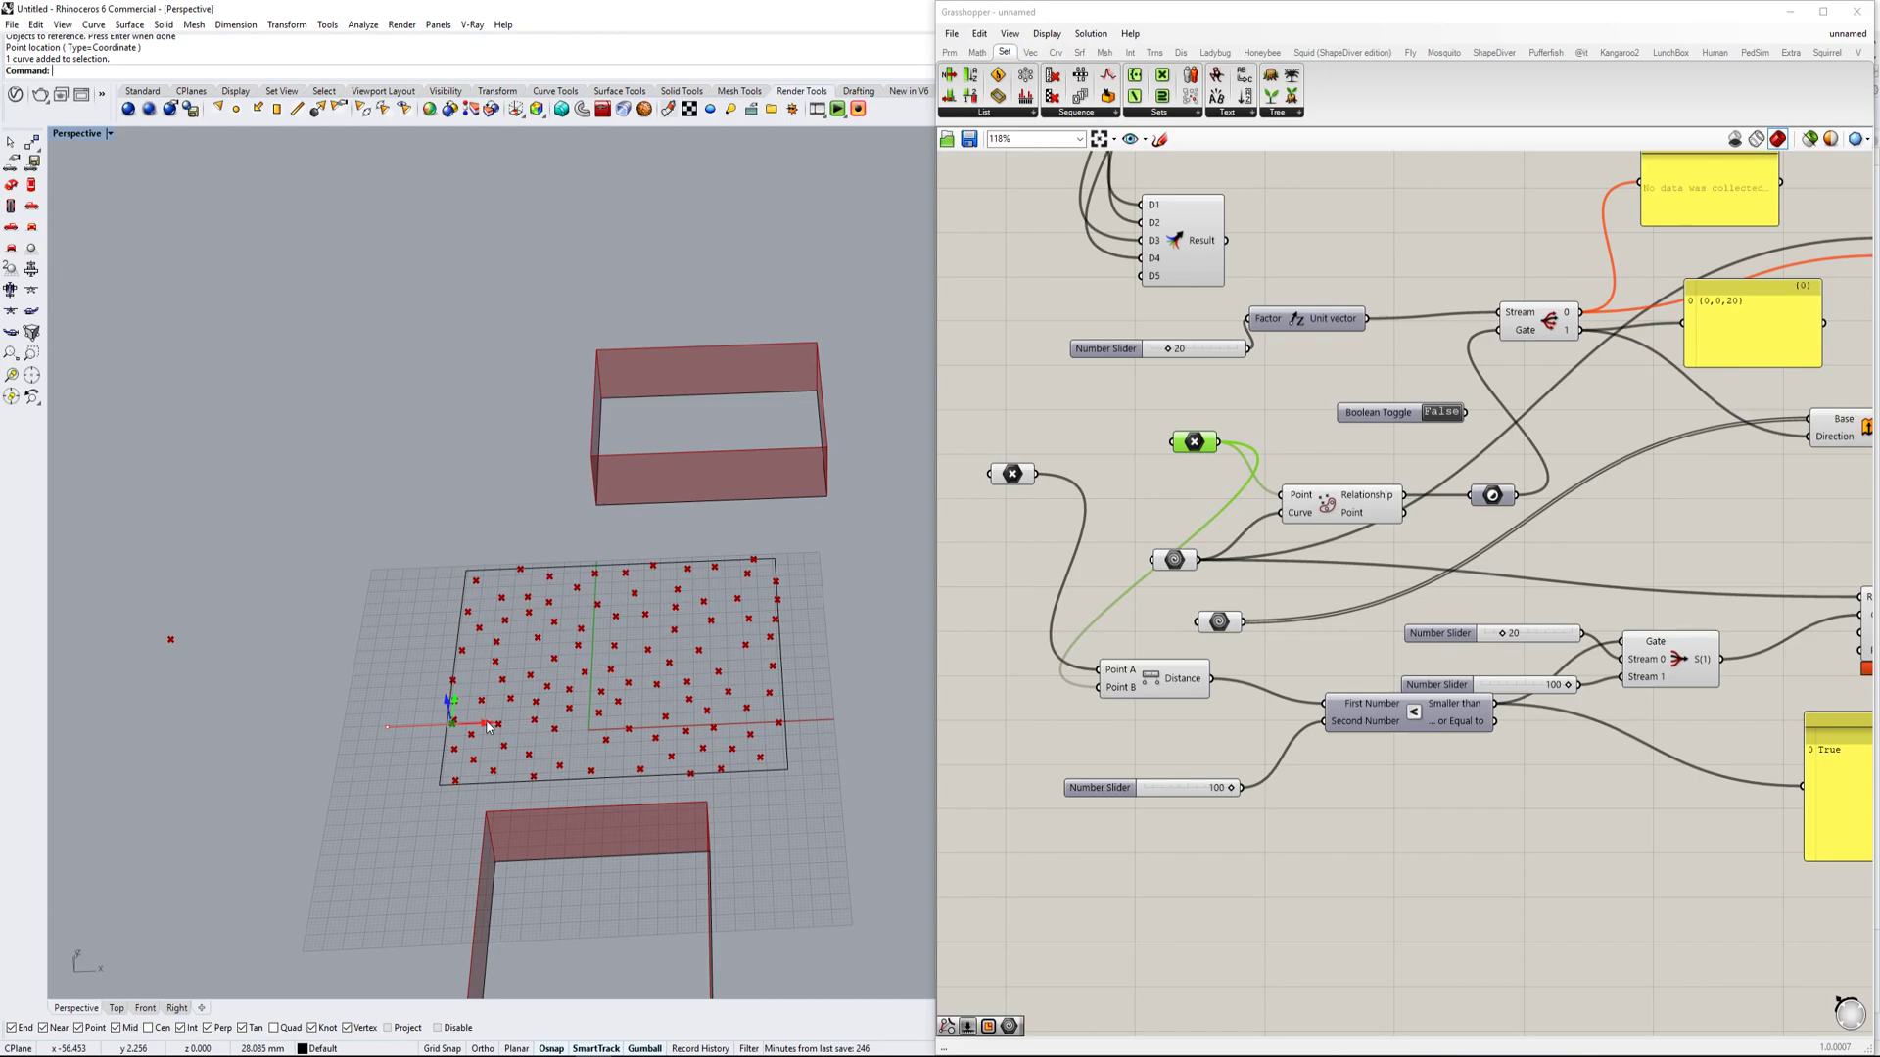
left_click_drag(491, 724, 524, 720)
Add a Rectangle component beside the Populate component and connect the Population output to its Plane input.
scroll(593, 641, "down", 6)
right_click_drag(641, 684, 584, 689)
right_click_drag(1389, 615, 863, 617)
double_click(1574, 631)
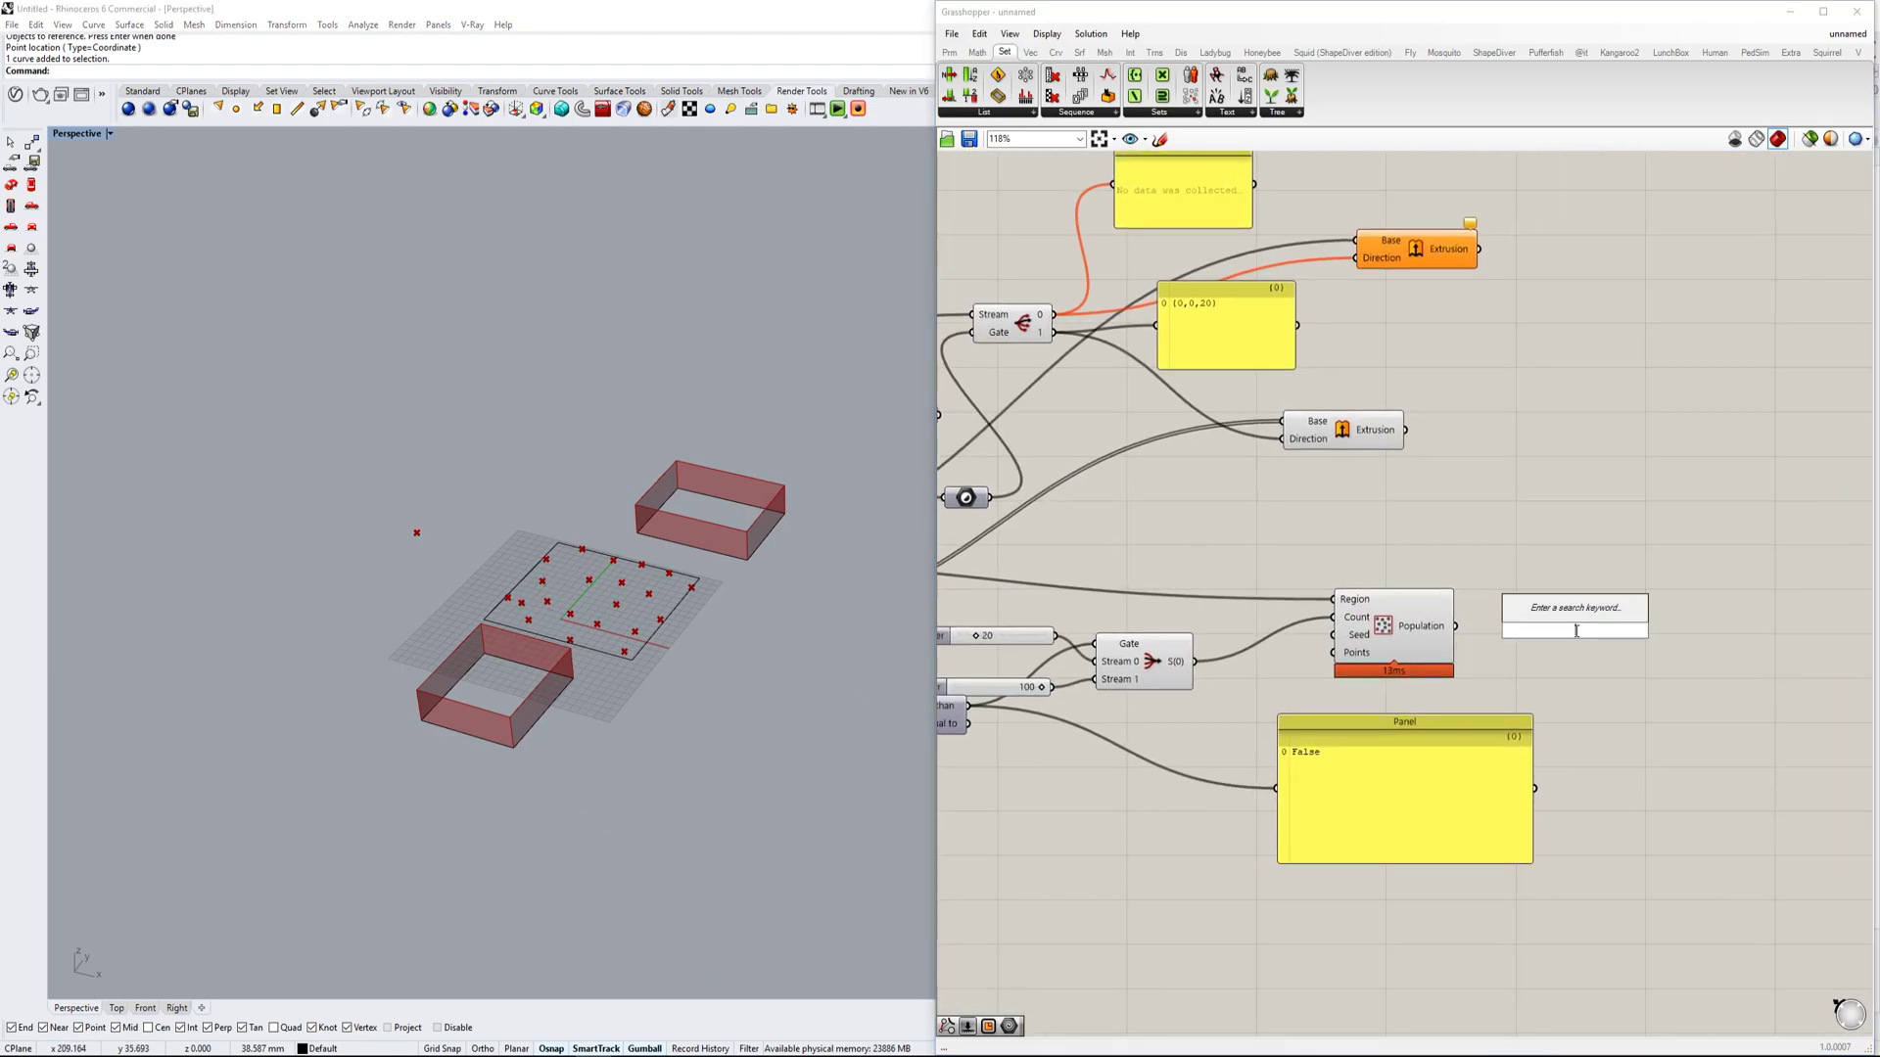
type("rectangle")
key("Return")
left_click(1451, 634)
left_click_drag(1452, 634, 1597, 583)
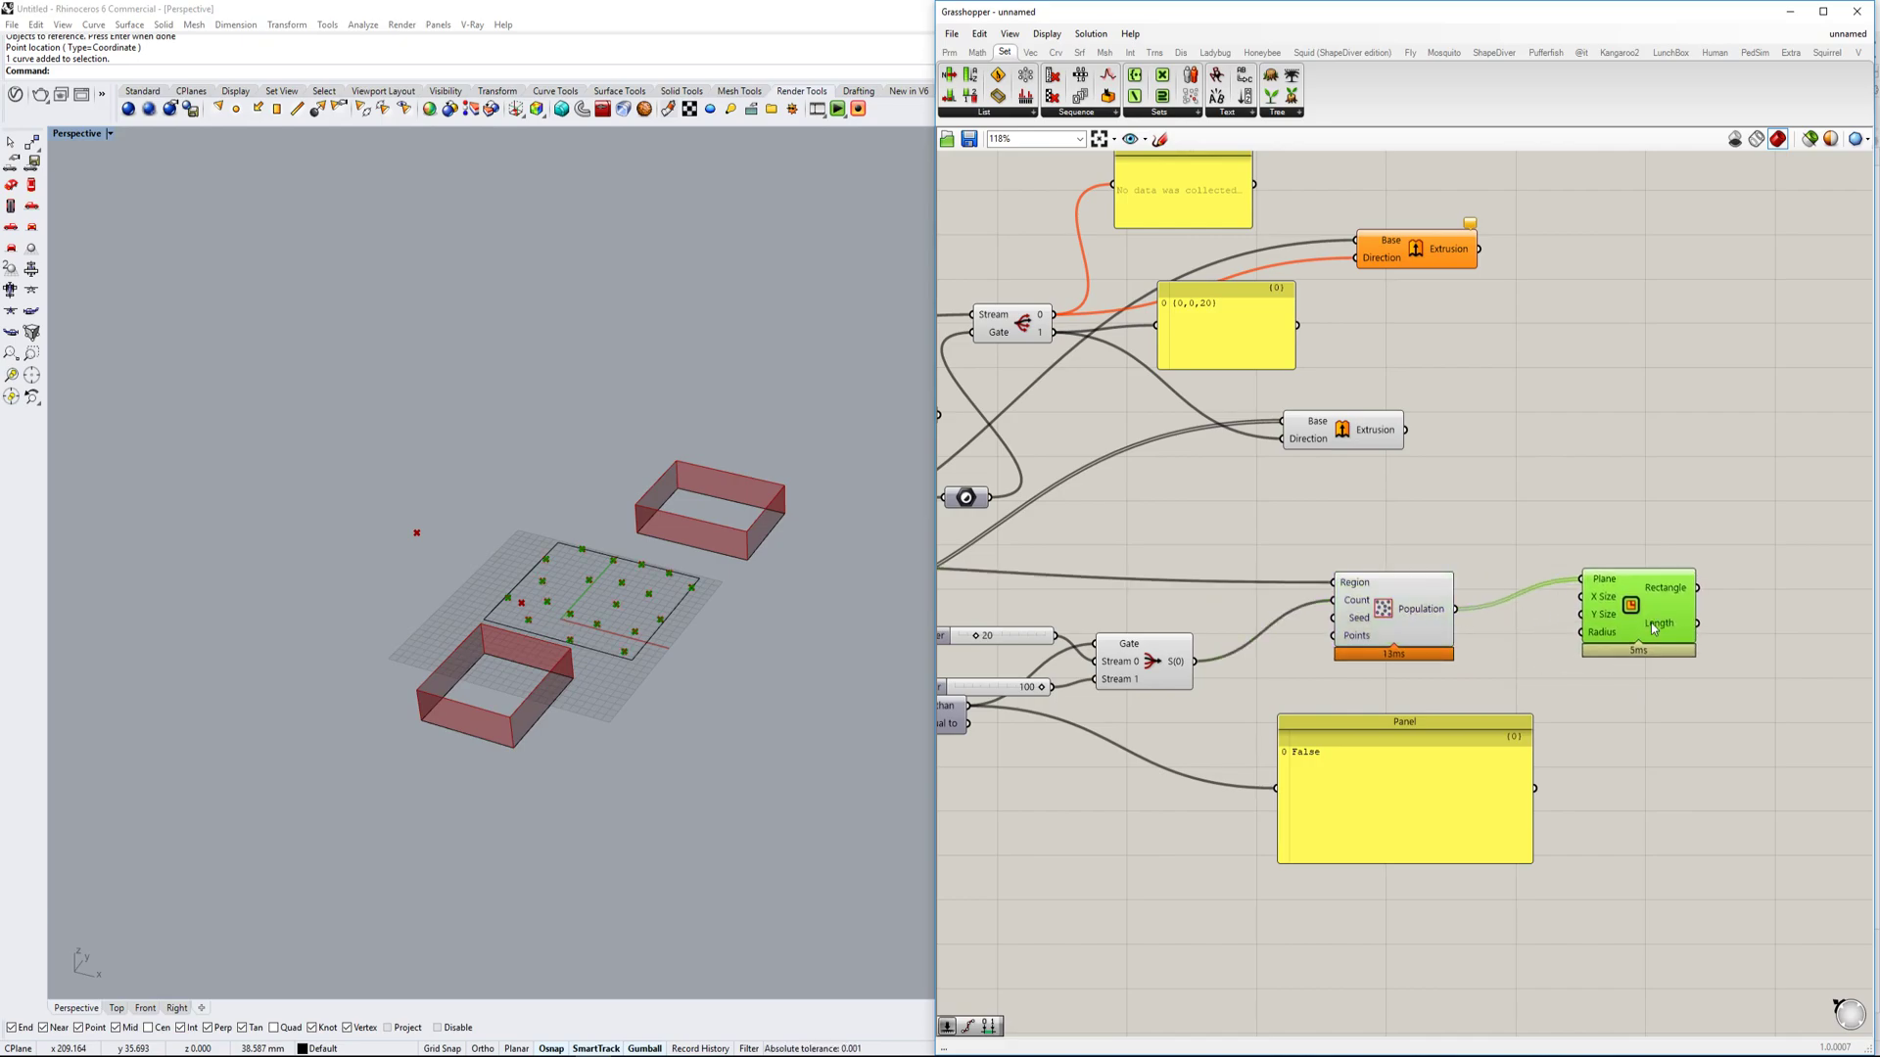
Space out the definition by moving the Smaller Than result panel down and the Rectangle component farther from Populate.
left_click_drag(1477, 729, 1459, 830)
left_click_drag(1633, 610, 1676, 662)
scroll(1643, 736, "down", 3)
scroll(1641, 730, "up", 1)
right_click_drag(1633, 693, 1671, 742)
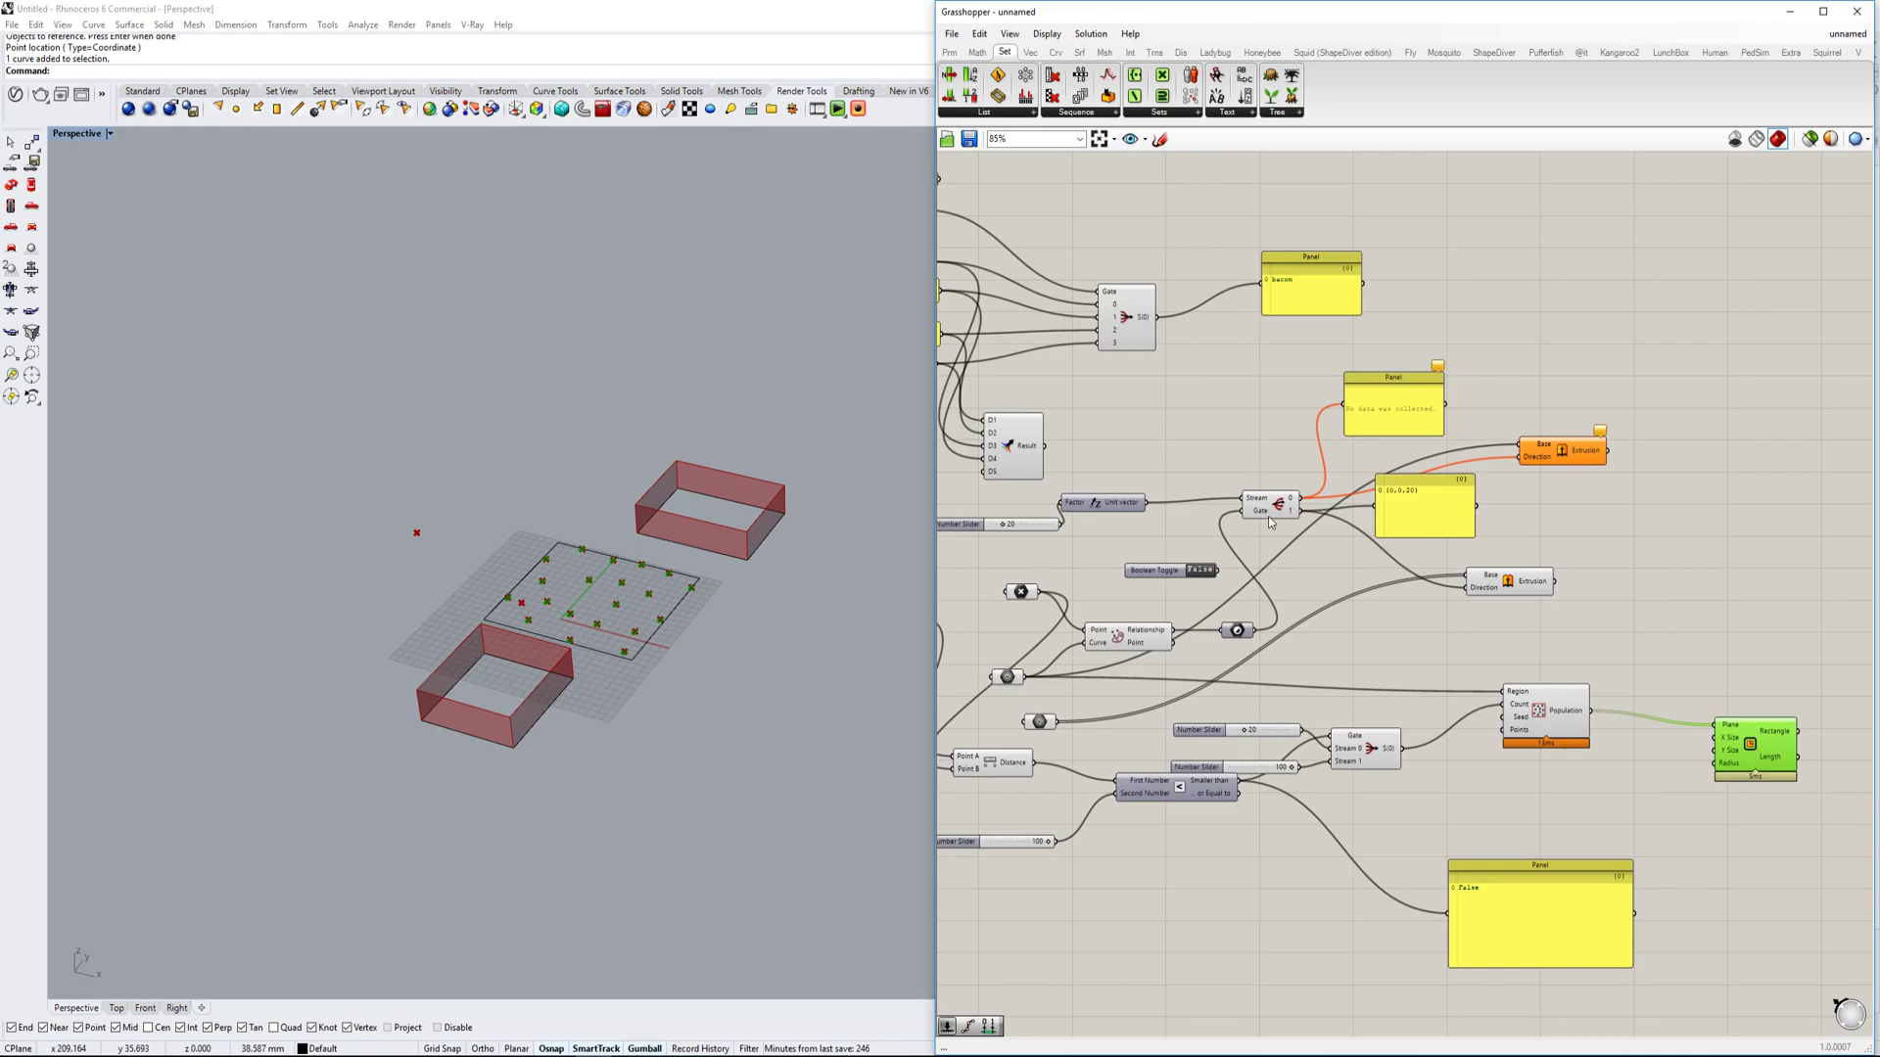
scroll(1268, 522, "up", 1)
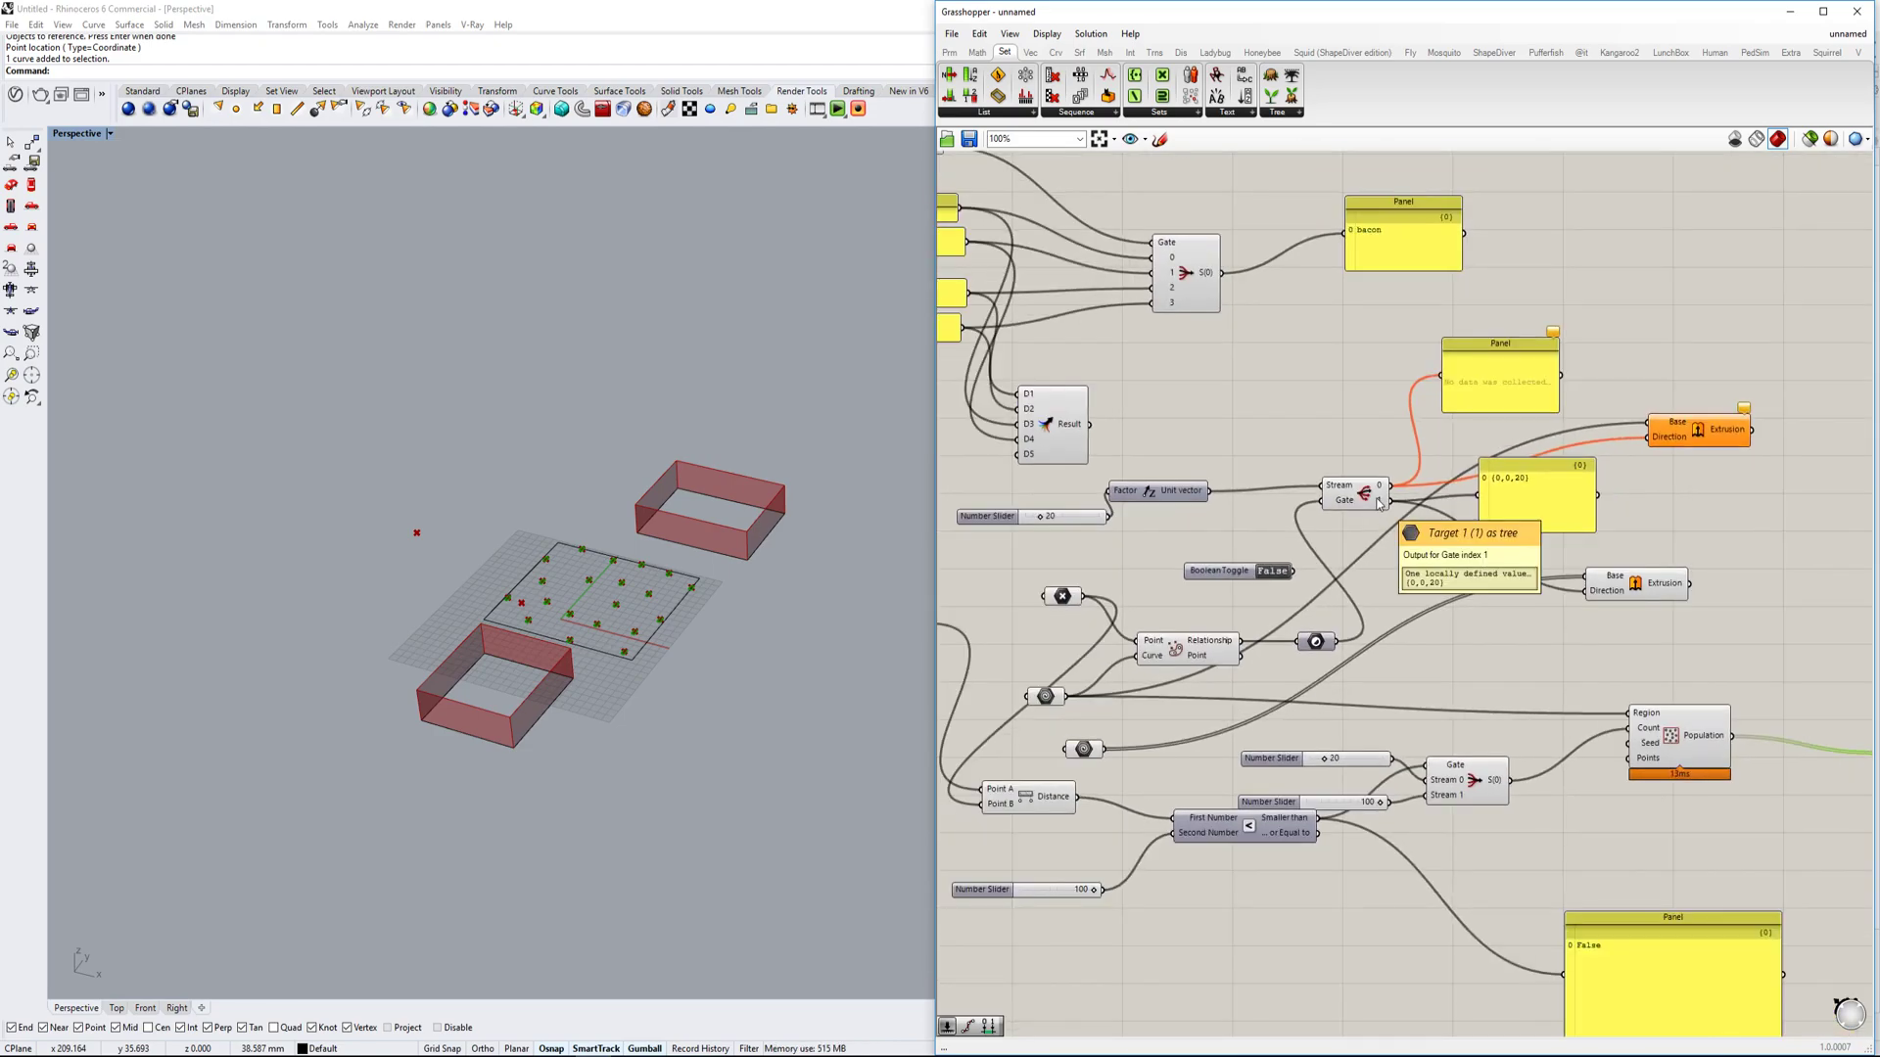
right_click_drag(1535, 529, 1375, 510)
right_click_drag(1554, 585, 1491, 640)
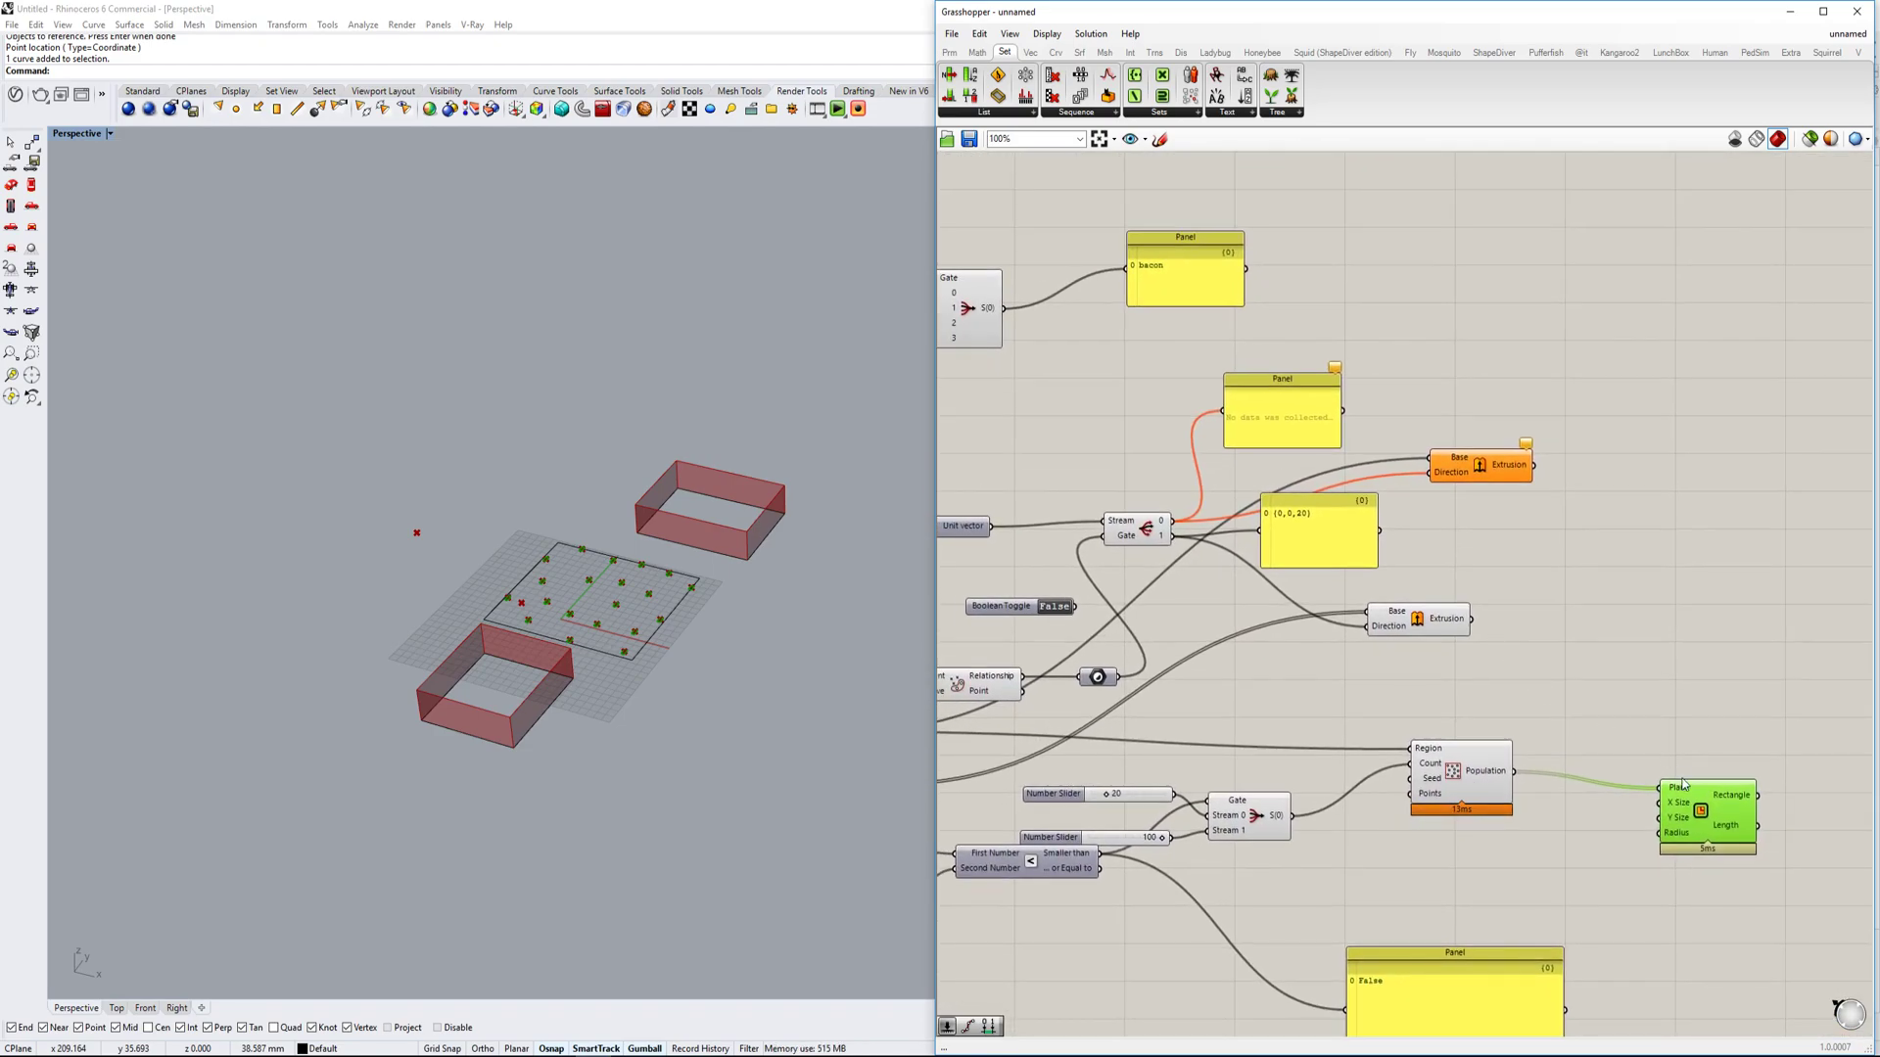
left_click_drag(1696, 824, 1743, 804)
Move the Smaller Than component down, clear of the 100 slider feeding the second Stream Filter.
right_click_drag(1342, 706, 1363, 597)
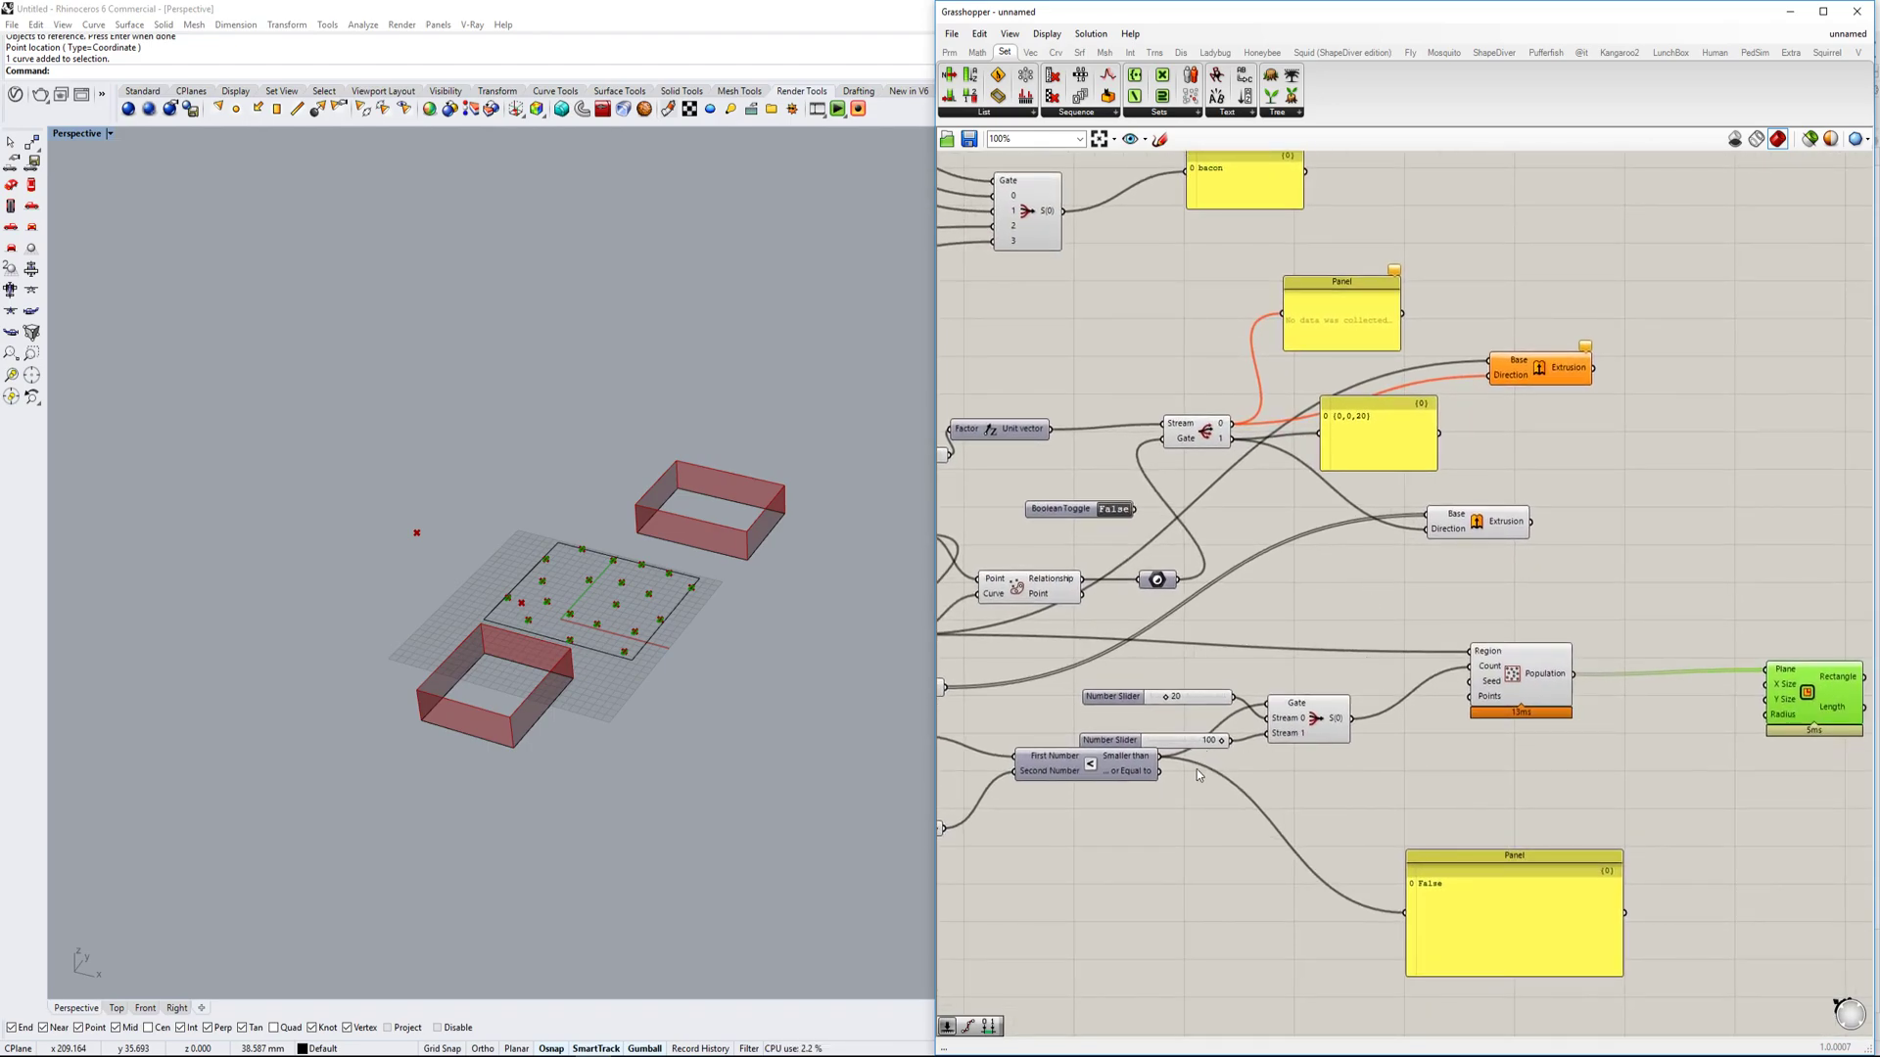
left_click_drag(1154, 778, 1149, 801)
right_click_drag(1219, 802, 1161, 807)
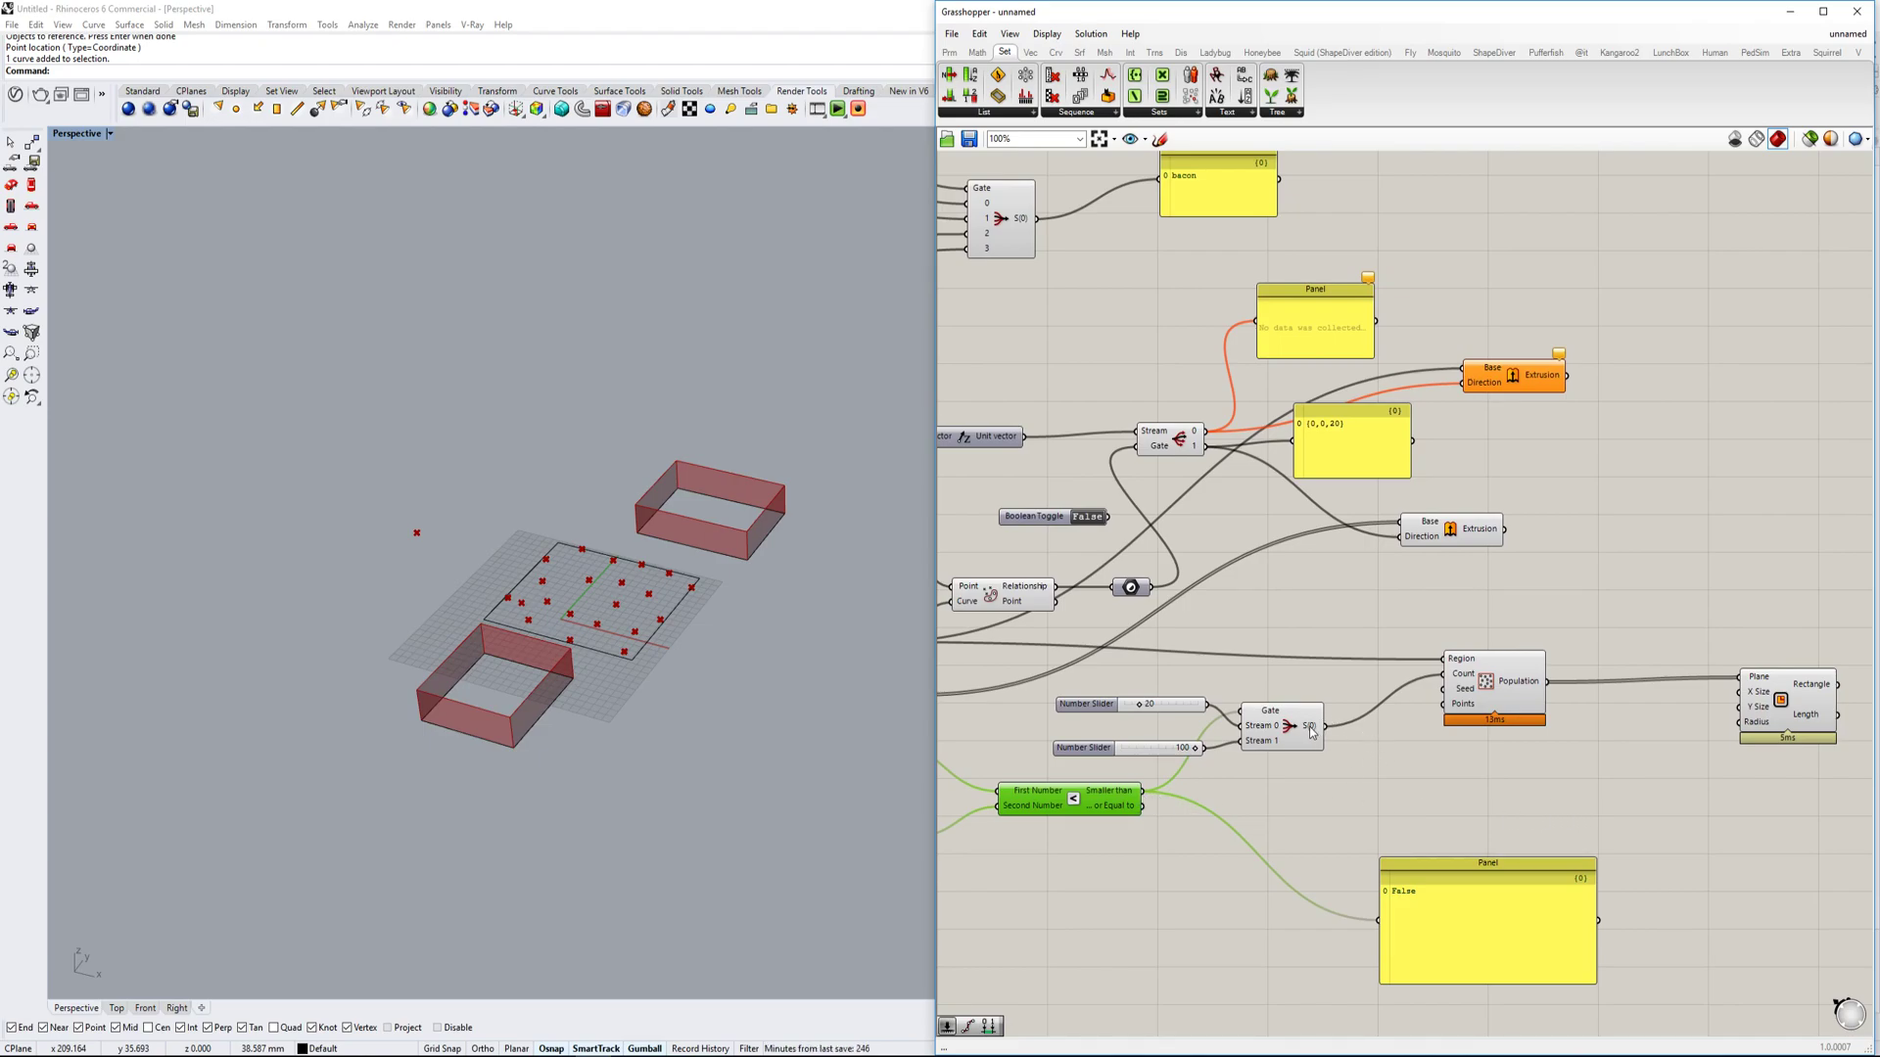
Add a number slider set to 2 and connect it to the Rectangle component's X Size and Y Size inputs.
left_click_drag(1332, 739, 1665, 781)
double_click(1588, 783)
type("2")
key("Return")
right_click_drag(1696, 785, 1523, 781)
Add a Box Rectangle component, feeding its Rectangle input from the Rectangle component and its Height from the Unit Z vector.
double_click(1745, 775)
type("box rect")
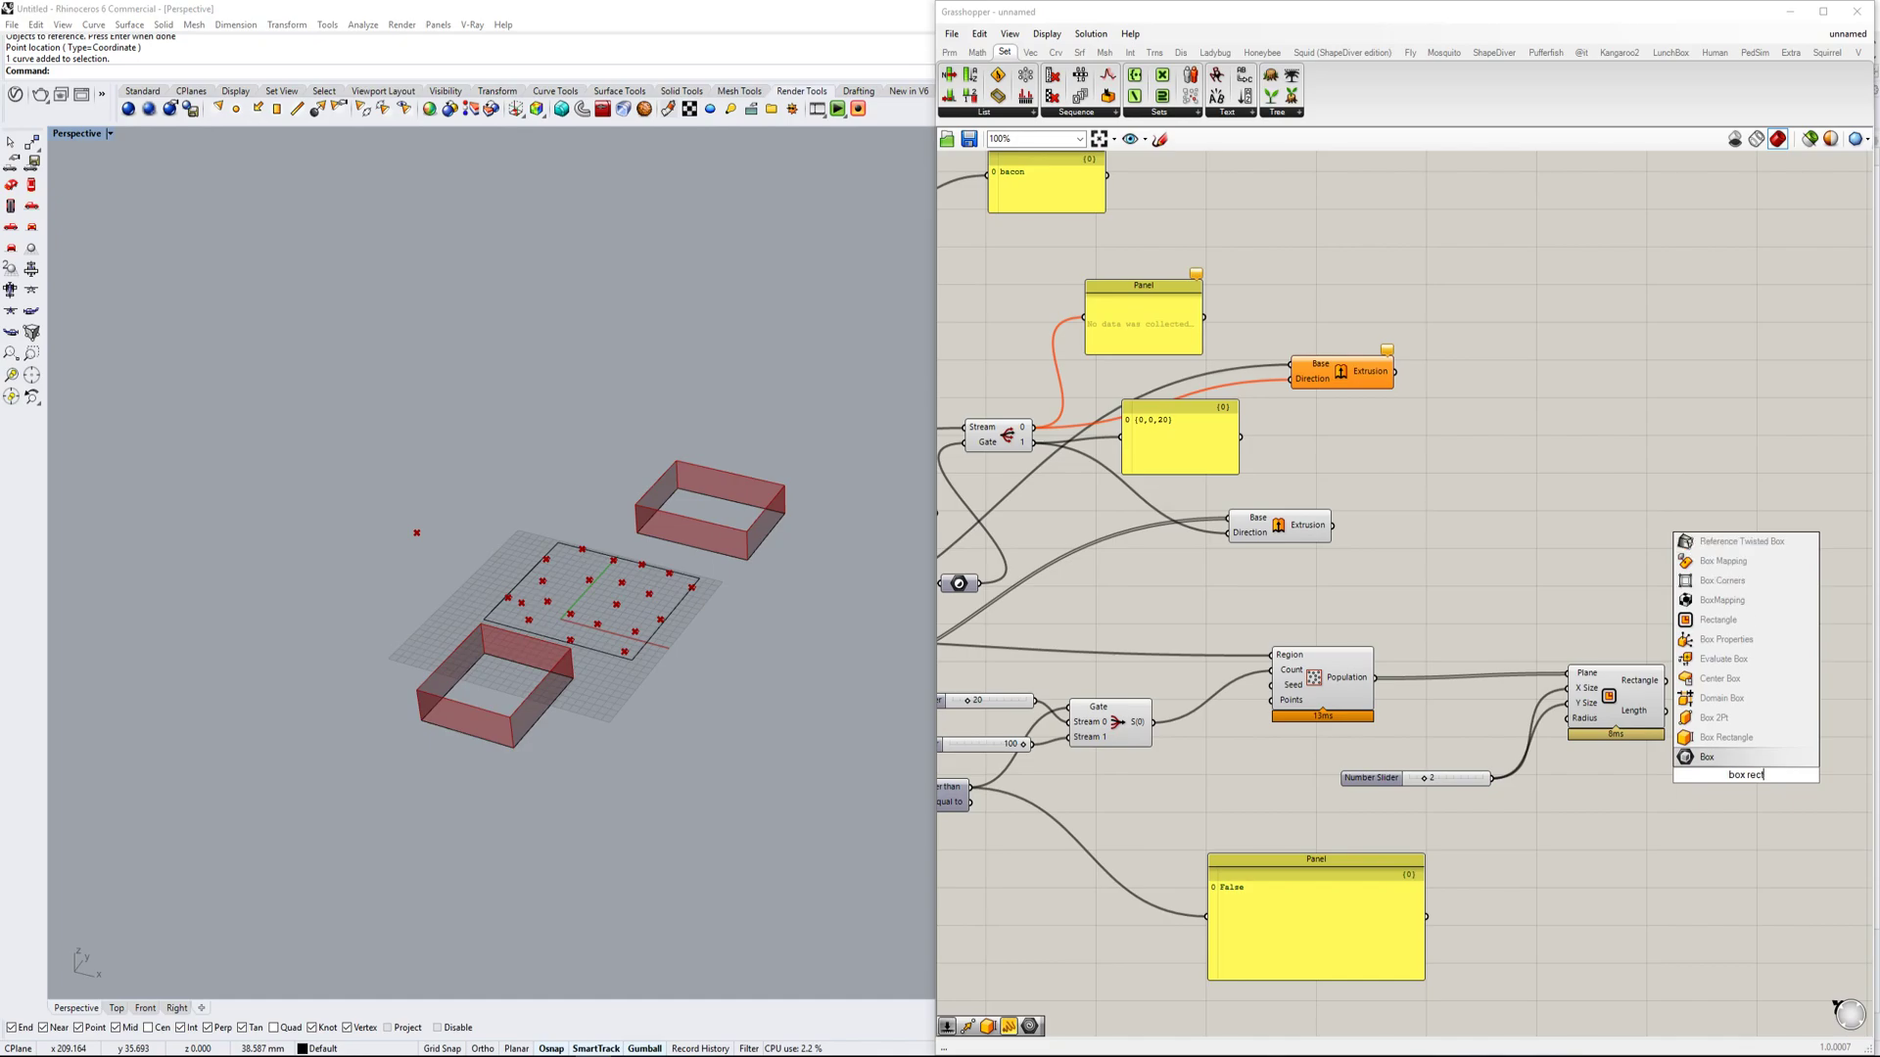
key("Return")
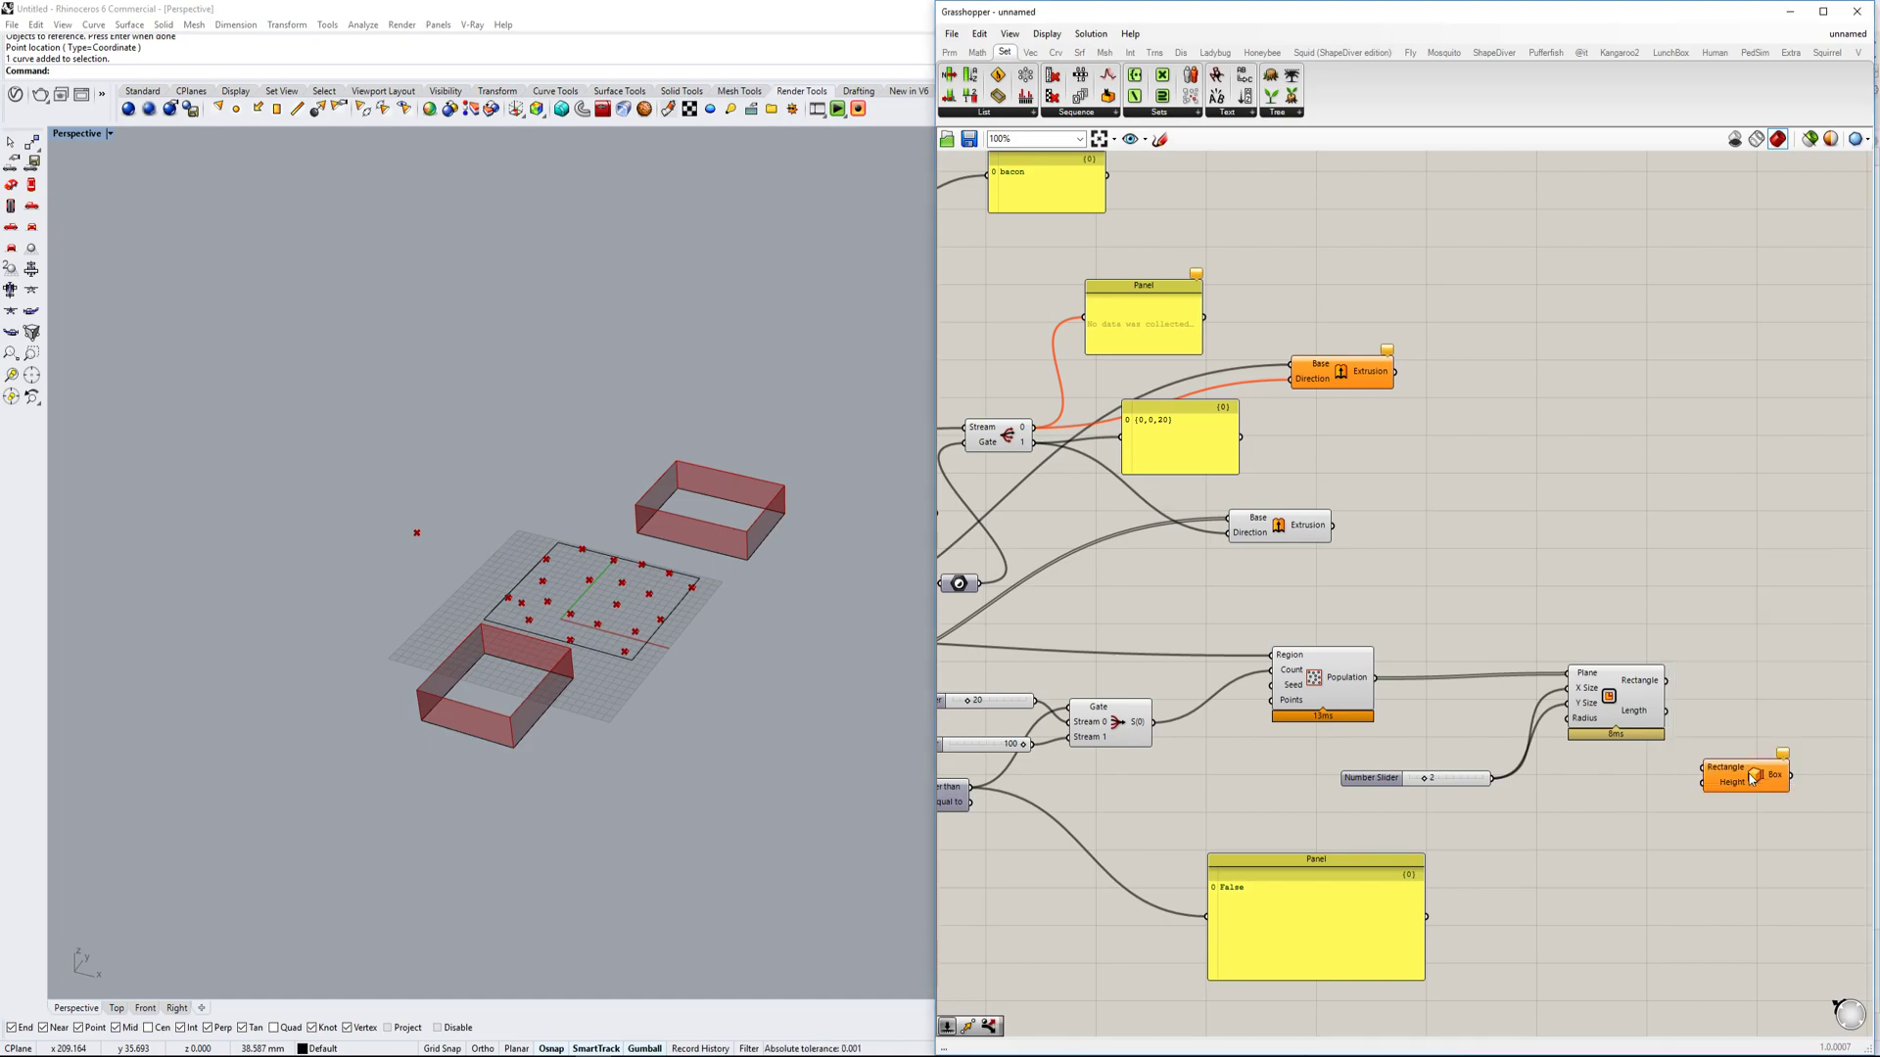
left_click_drag(1708, 739, 1665, 680)
scroll(1706, 787, "down", 3)
left_click_drag(1704, 784, 1270, 577)
Select the point feeding Distance's Point A and shift it slightly in the Rhino viewport.
scroll(1116, 599, "up", 1)
scroll(1125, 597, "up", 1)
right_click_drag(1317, 679, 1363, 612)
scroll(1087, 631, "up", 5)
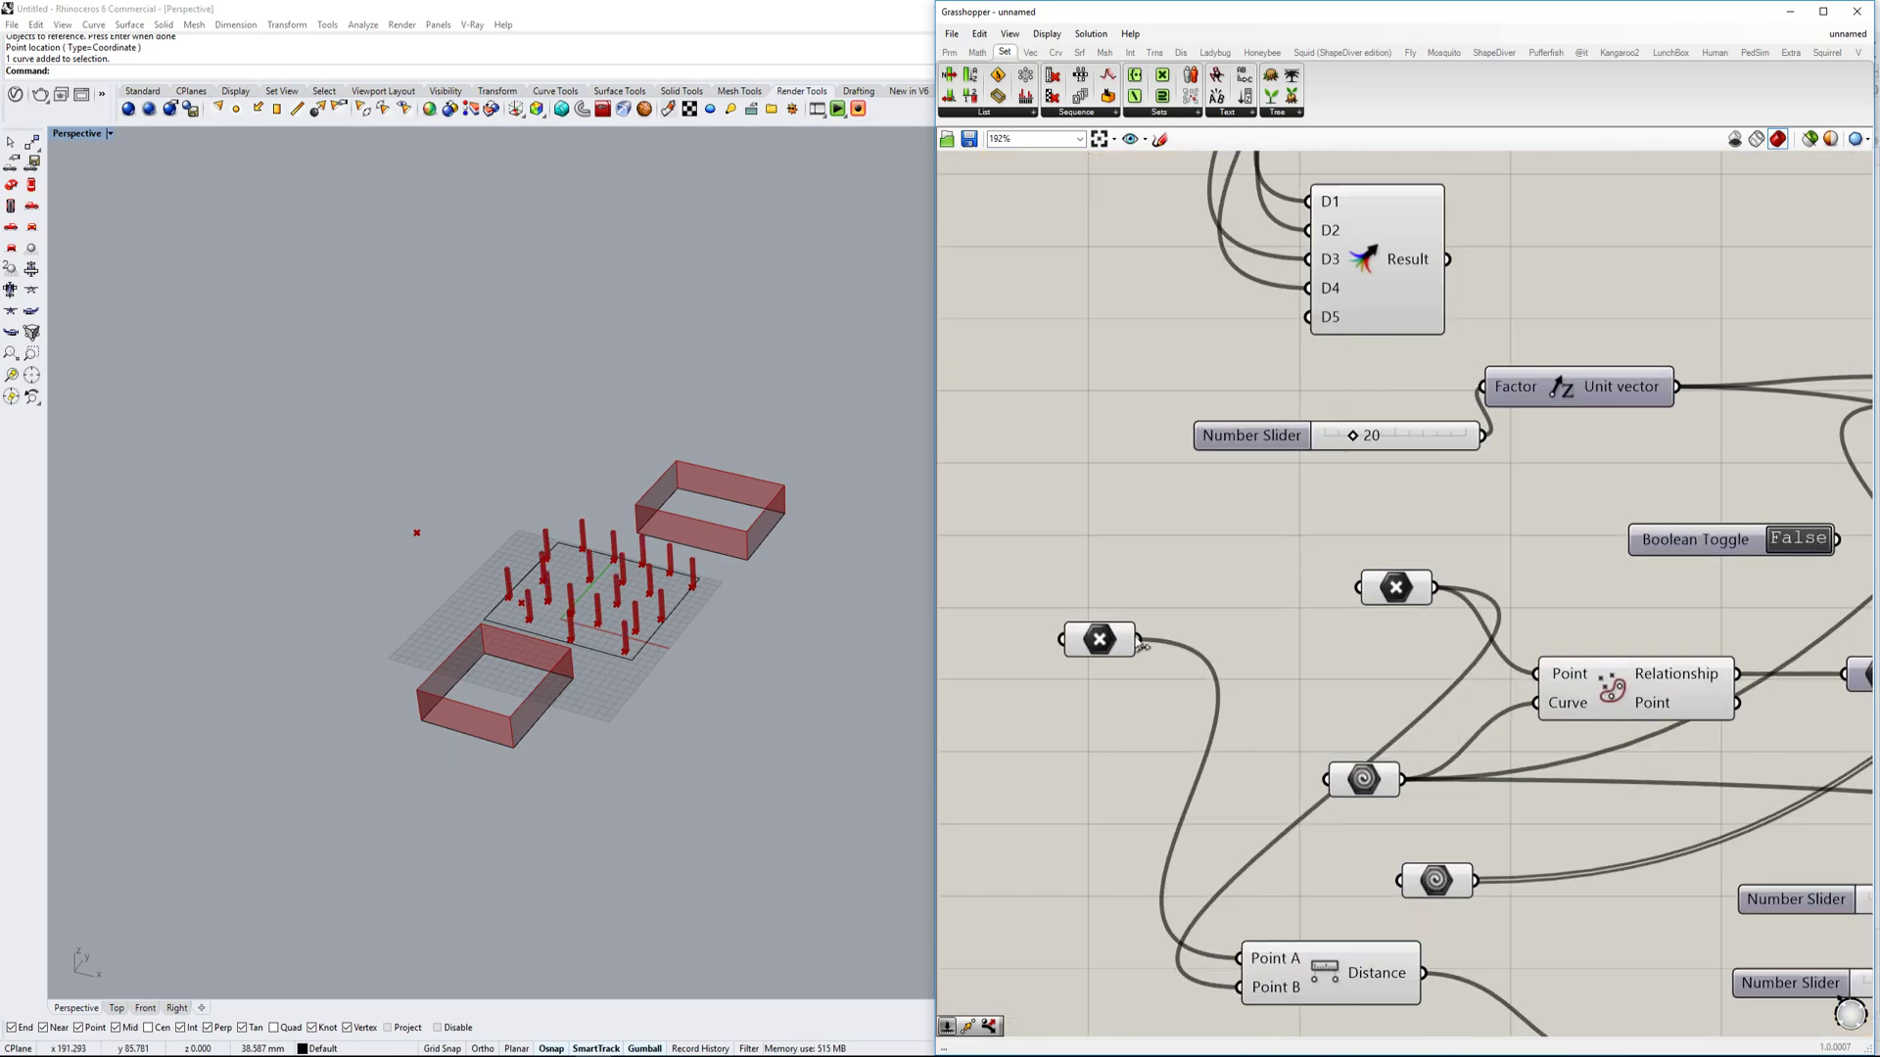
left_click(1104, 644)
right_click_drag(553, 612, 596, 629)
scroll(596, 624, "up", 5)
scroll(342, 570, "down", 5)
mouse_move(337, 572)
left_mouse_down()
mouse_move(249, 562)
mouse_move(343, 561)
left_mouse_up()
scroll(357, 568, "up", 3)
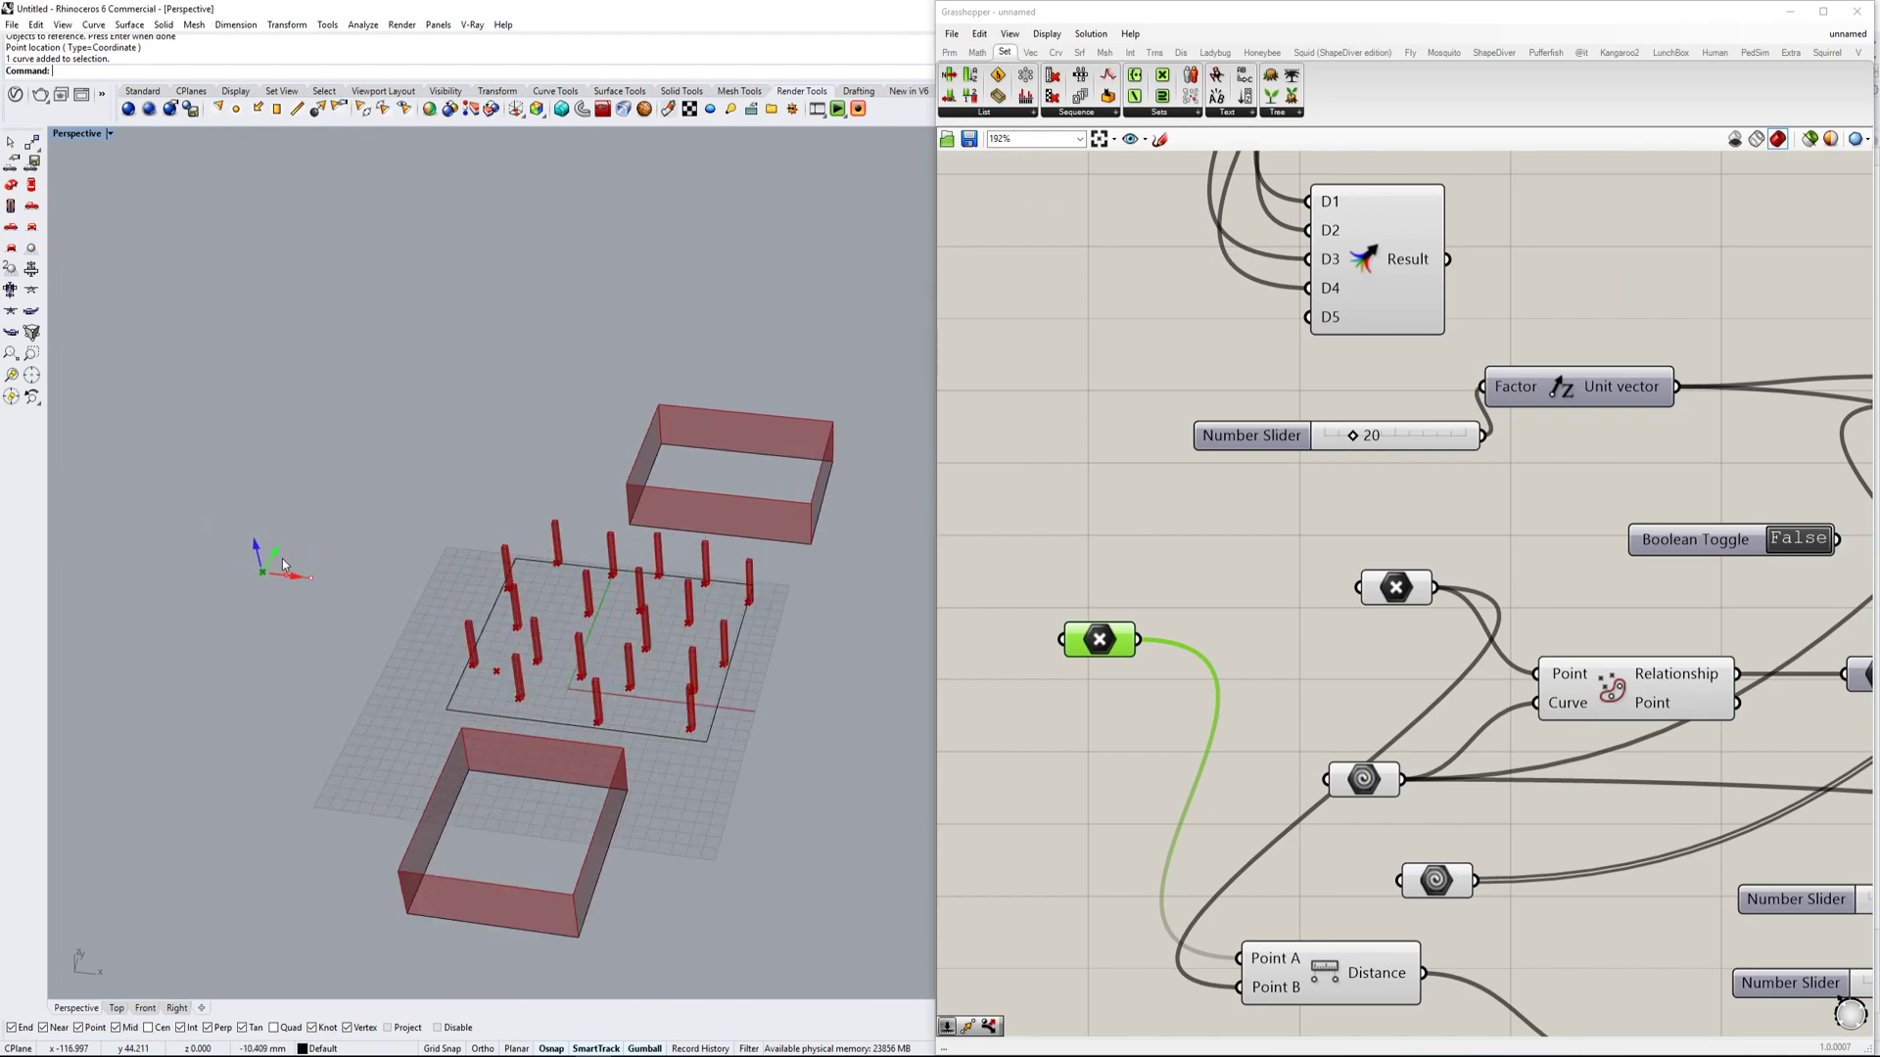
Move the point feeding Distance's Point B slightly farther into the central rectangle along the X axis.
left_click(1406, 605)
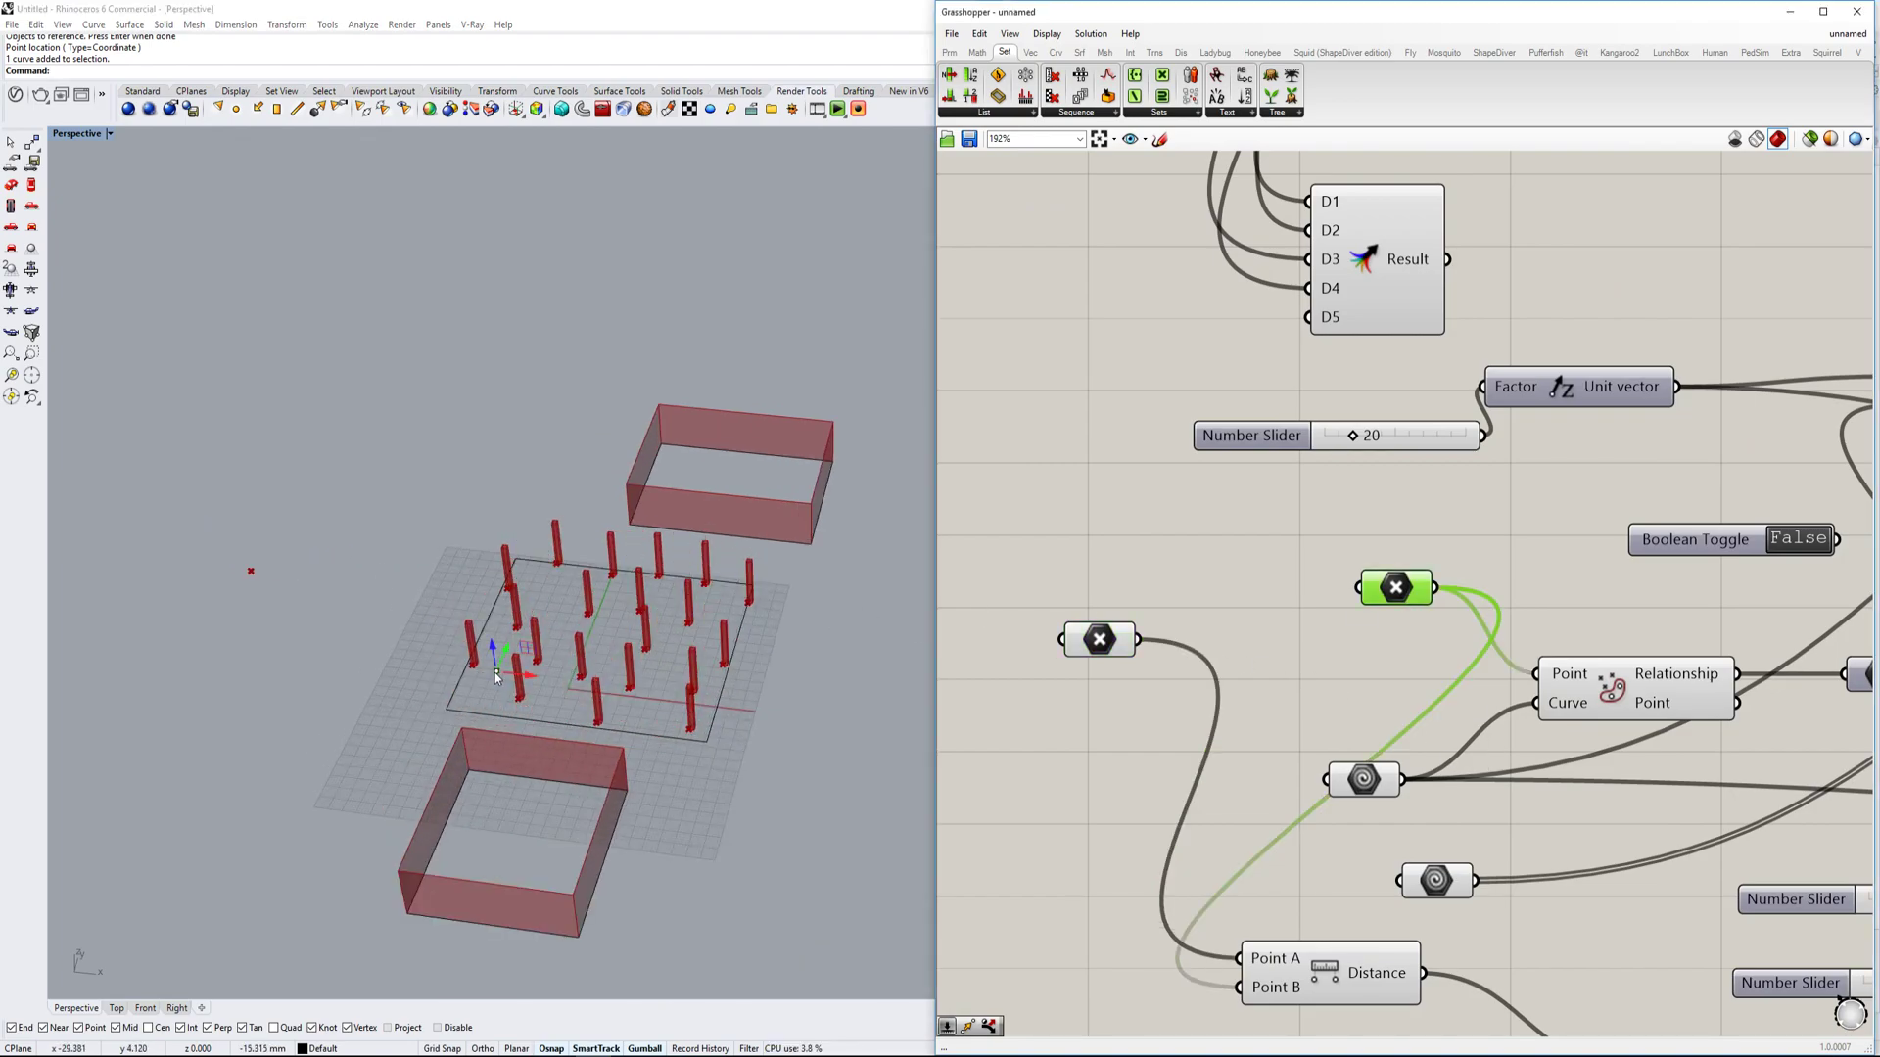
mouse_move(527, 675)
left_mouse_down()
mouse_move(442, 666)
mouse_move(562, 676)
left_mouse_up()
scroll(445, 665, "up", 4)
scroll(560, 674, "down", 2)
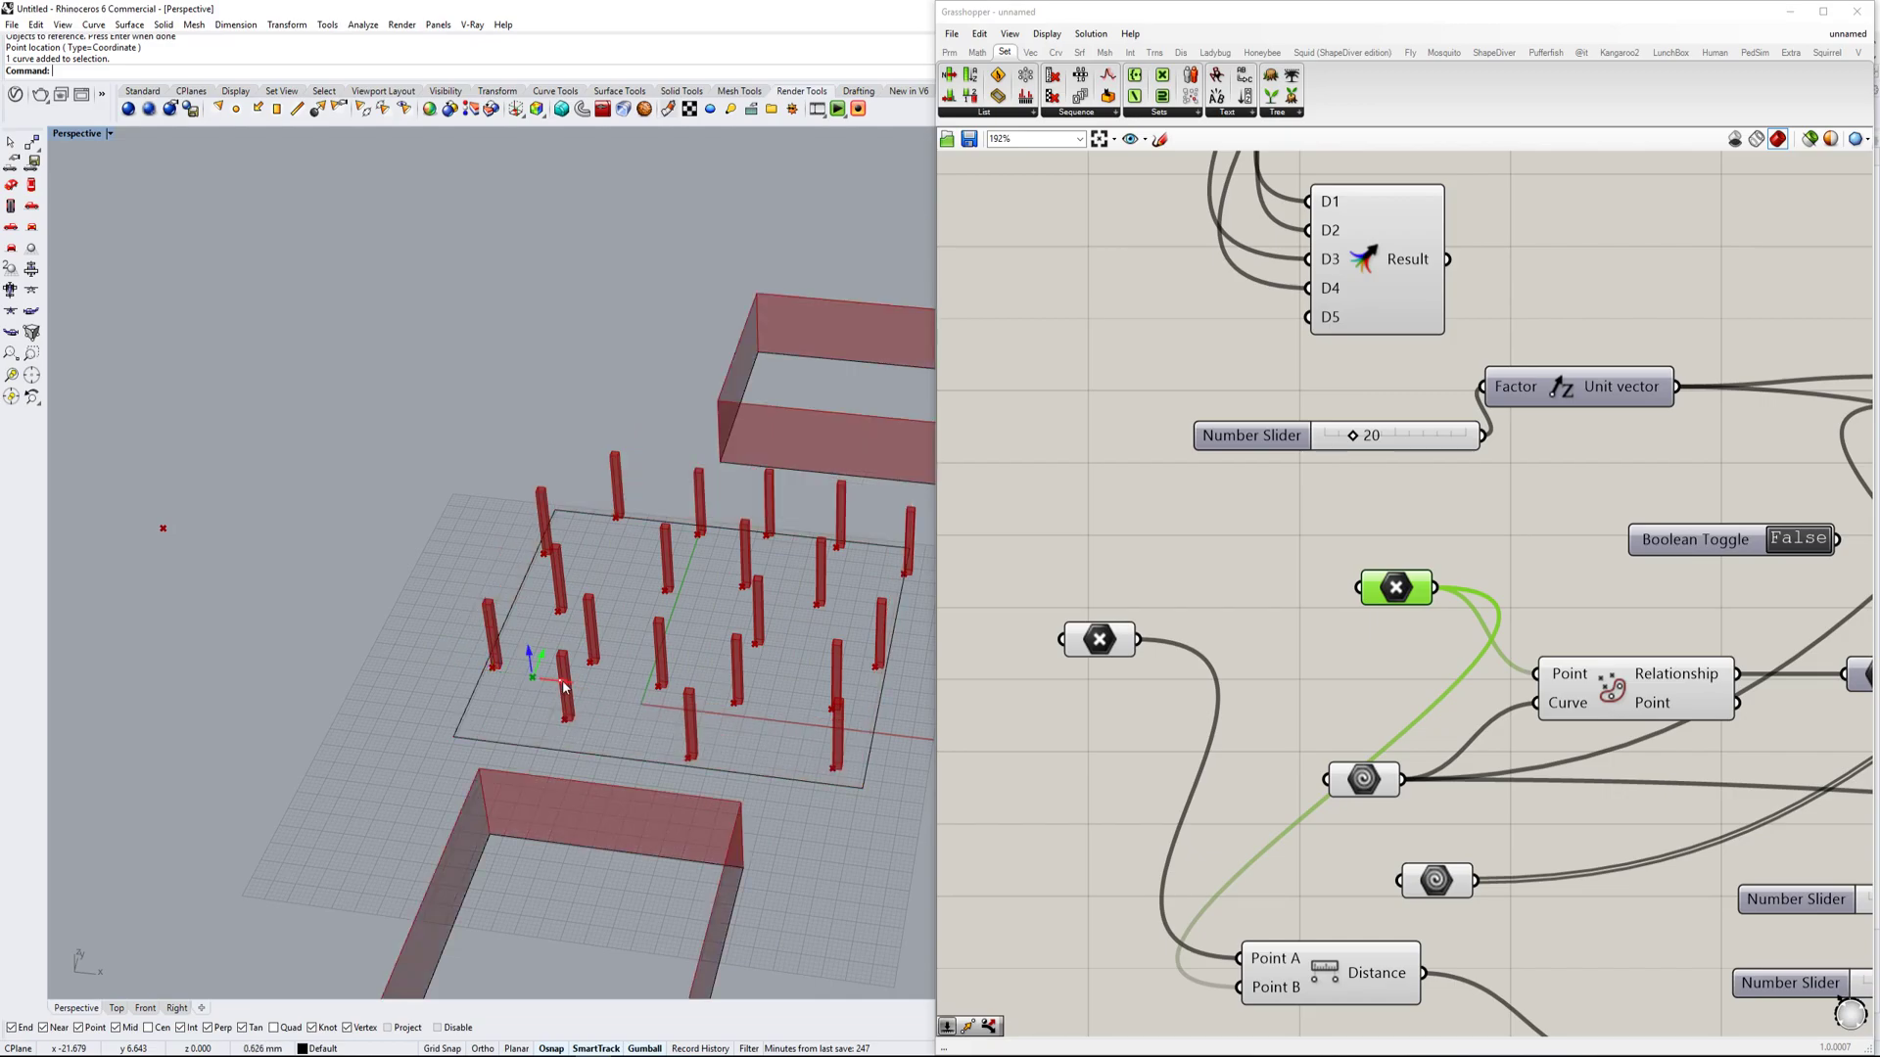
Examine how the Stream Gate and second Stream Filter are wired to the extrusions and the Populate component.
scroll(1371, 583, "down", 5)
right_click_drag(1630, 671, 1586, 719)
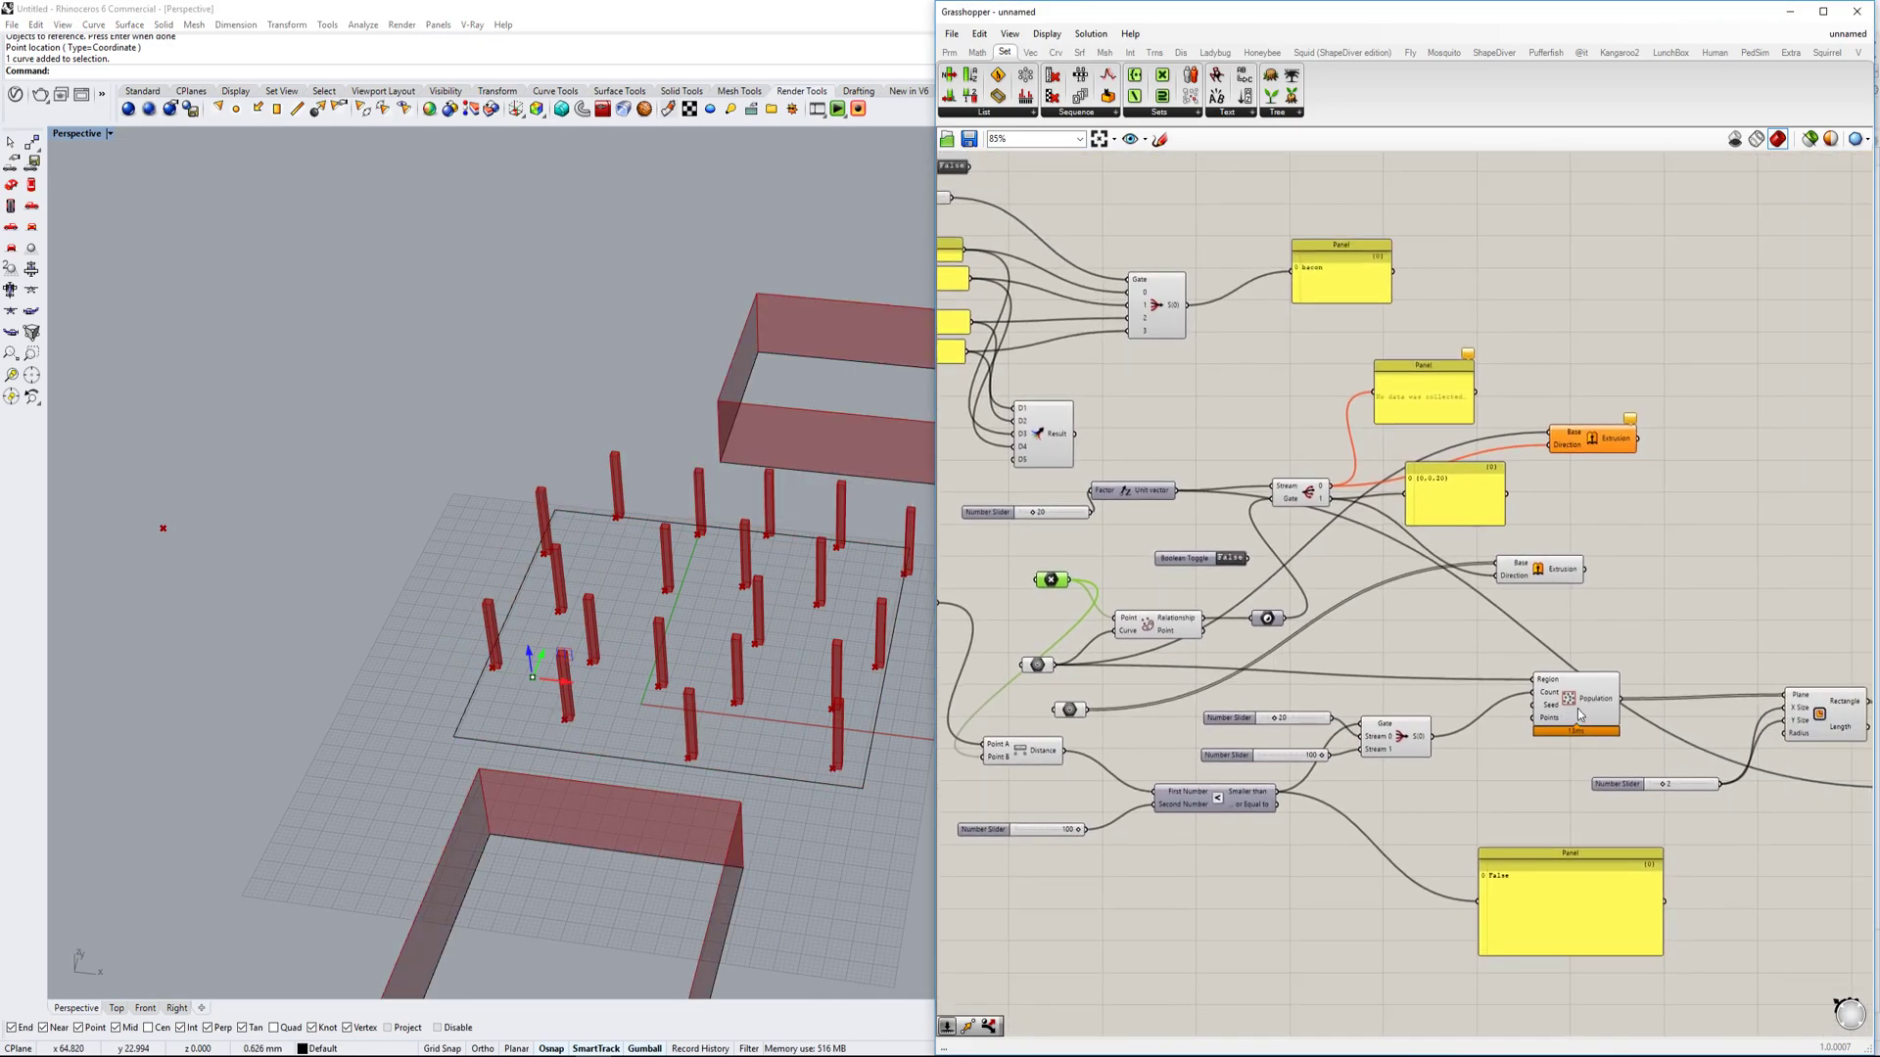
scroll(1304, 502, "up", 1)
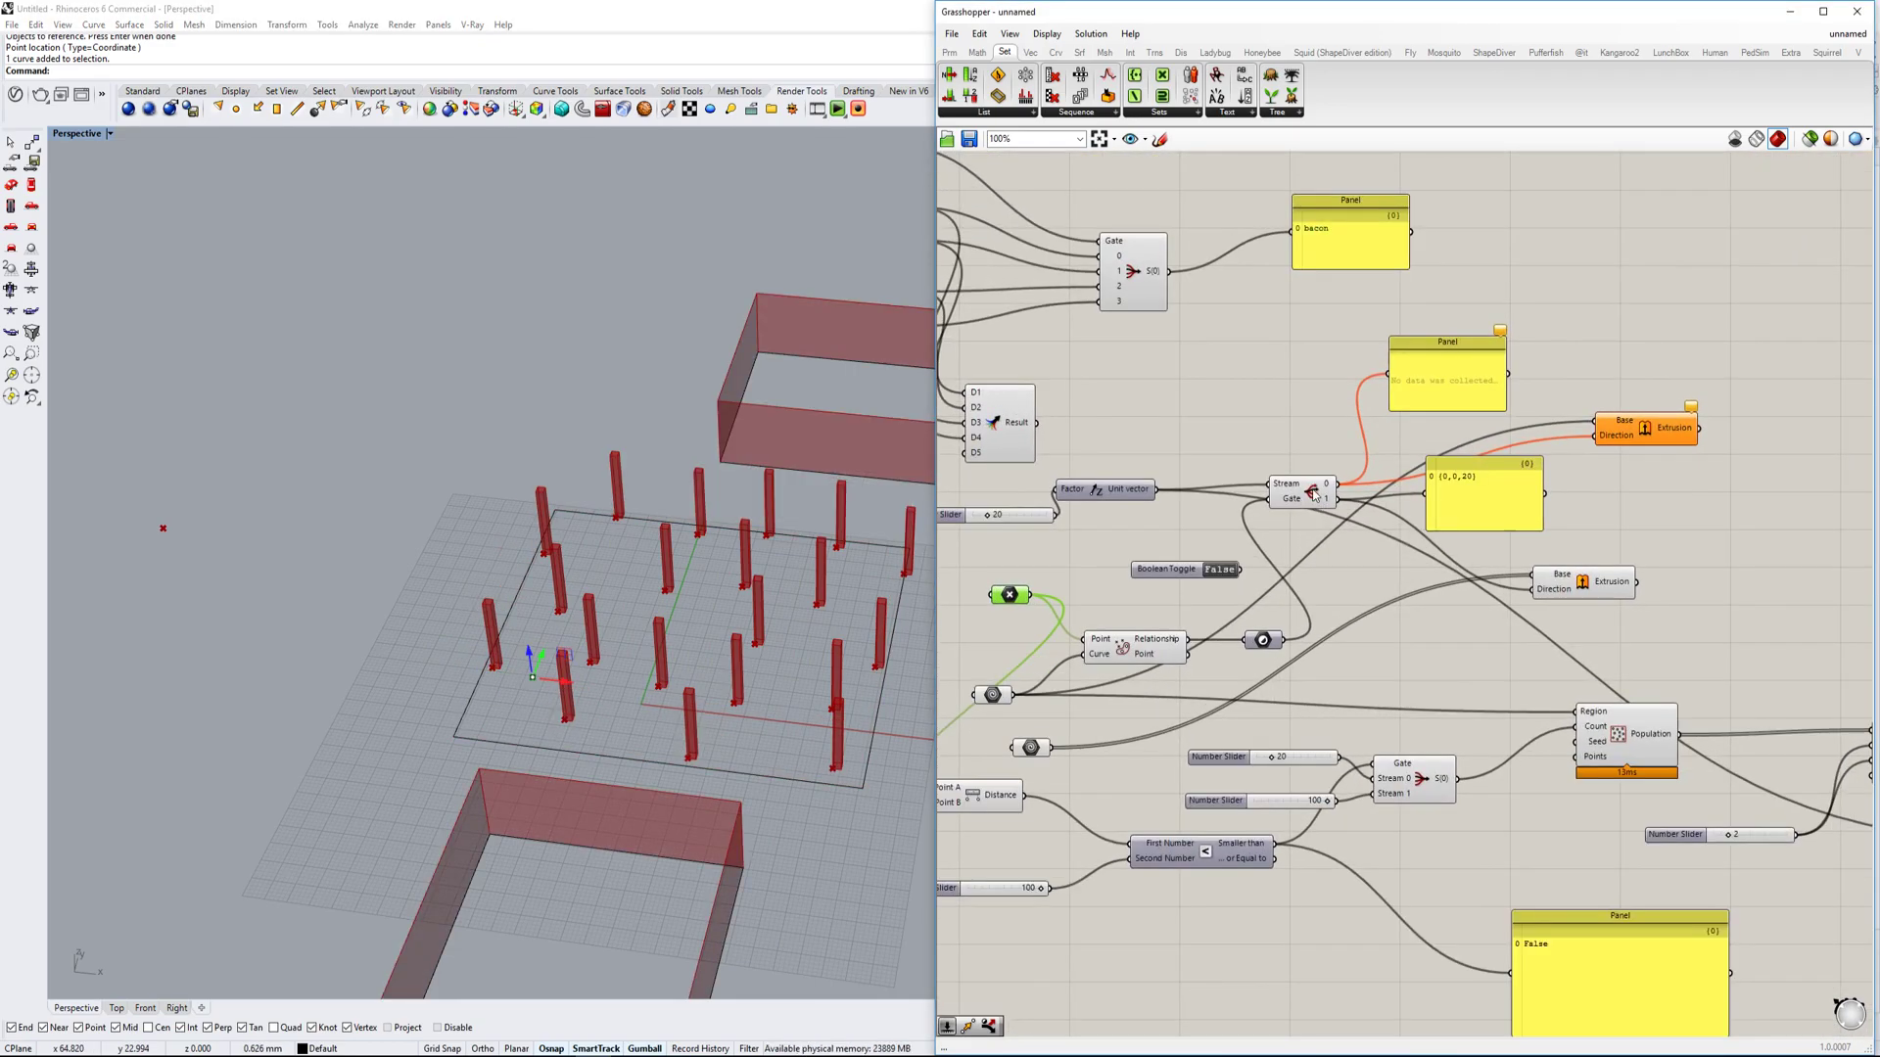
right_click_drag(1510, 517, 1614, 753)
right_click_drag(1422, 639, 1306, 496)
scroll(1501, 573, "down", 1)
right_click_drag(1418, 750, 1564, 672)
scroll(1415, 746, "up", 1)
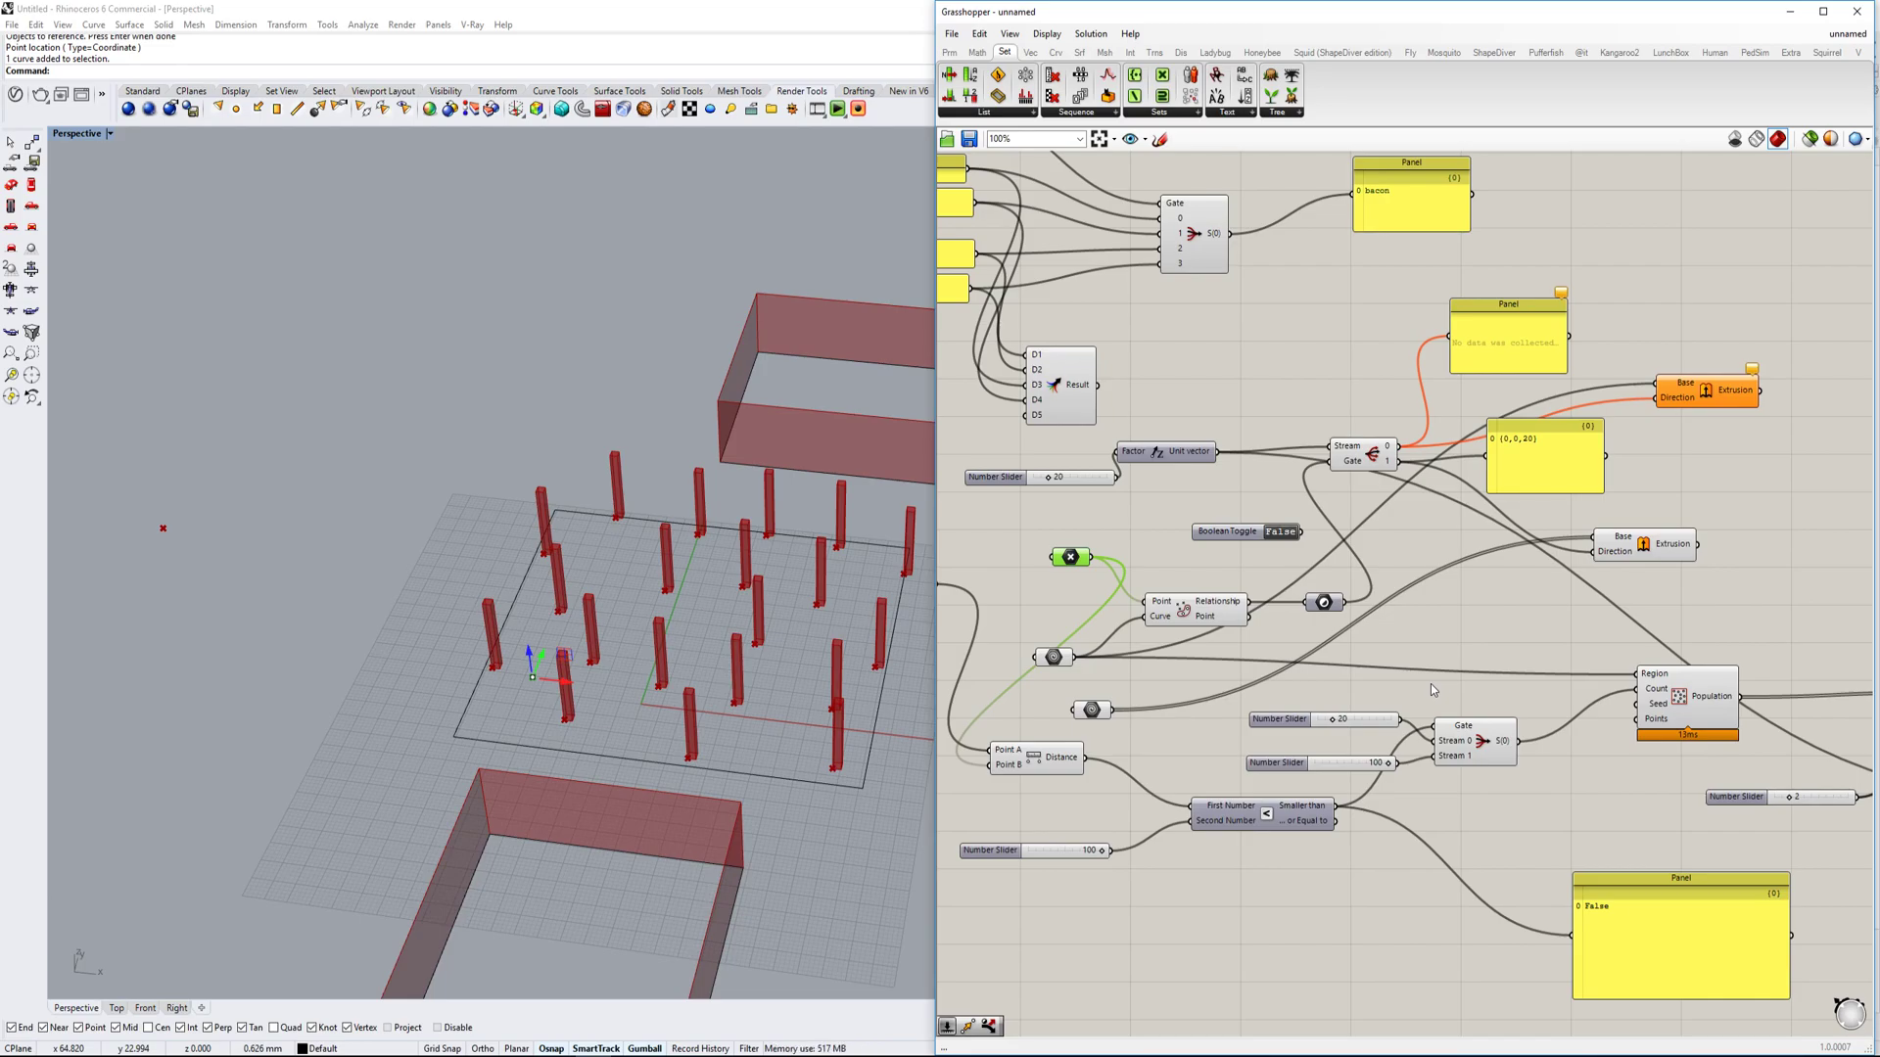
right_click_drag(1521, 761, 1465, 700)
mouse_move(1448, 682)
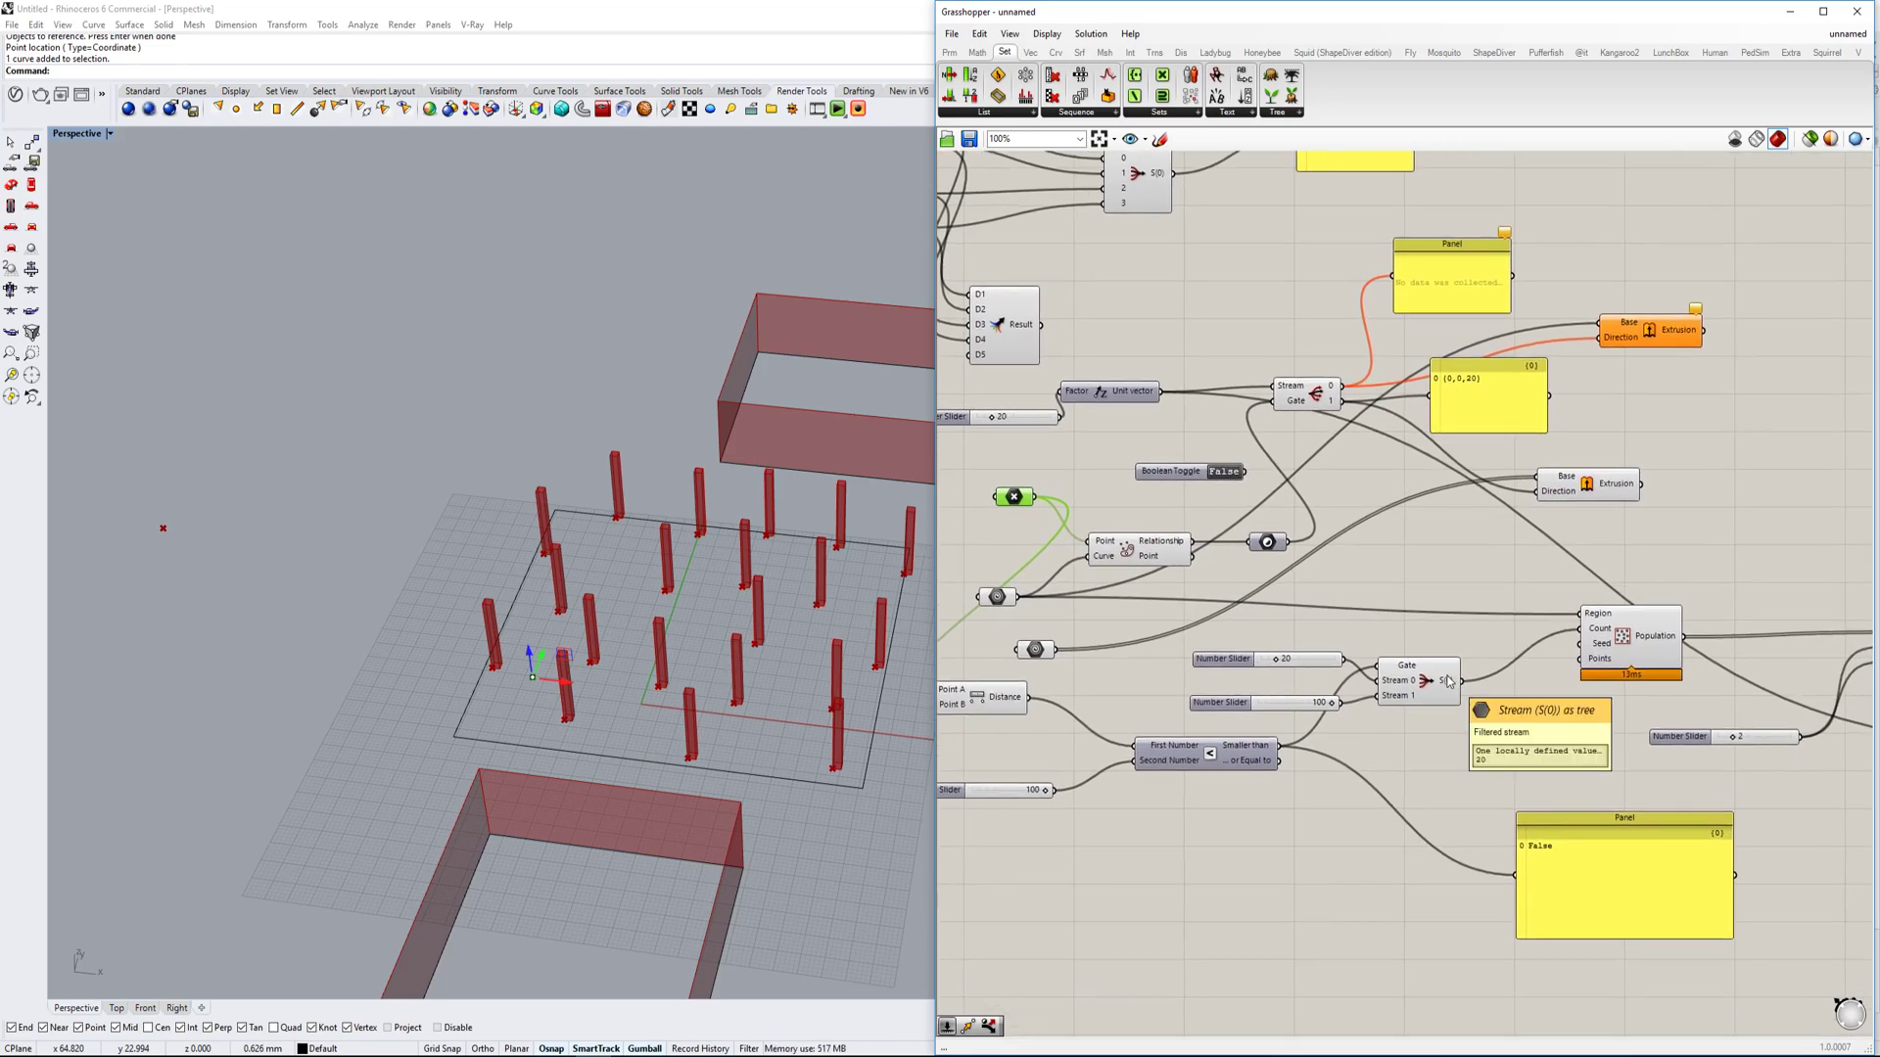